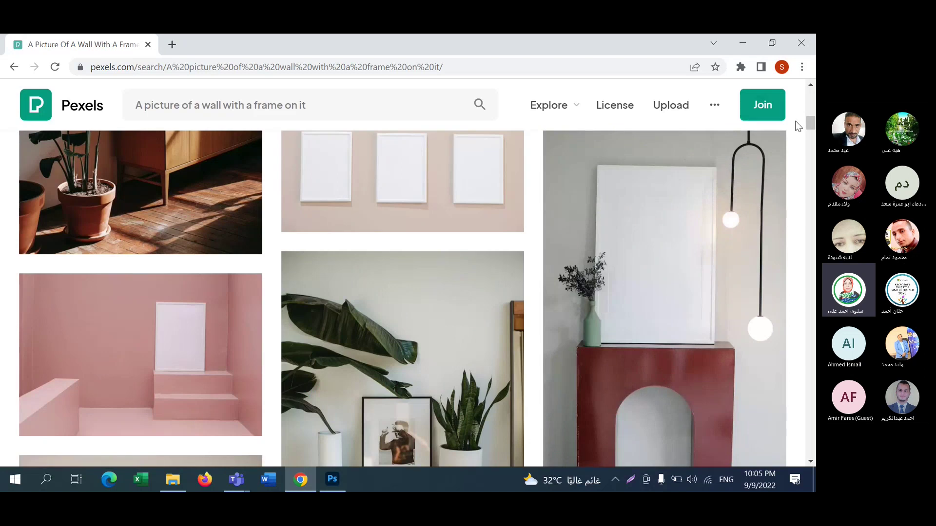
mouse_move(577, 110)
drag(810, 126, 811, 164)
click(226, 108)
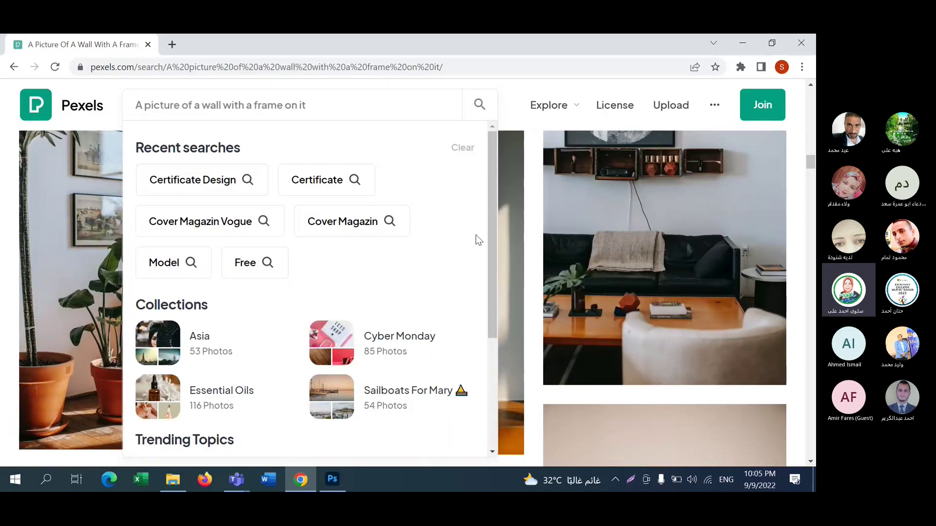
drag(489, 246, 493, 318)
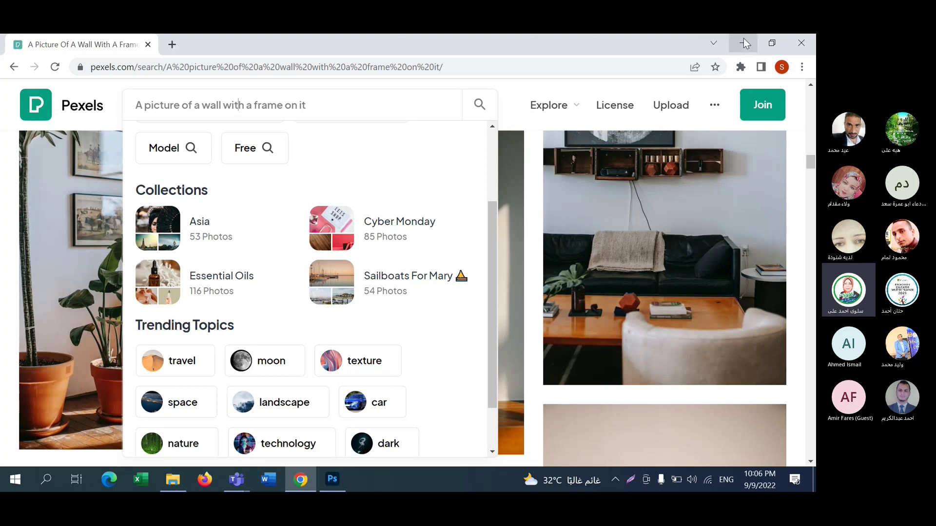
- Close the browser, close the portrait image in Photoshop without saving its changes, and go from the home screen to the empty workspace
click(801, 44)
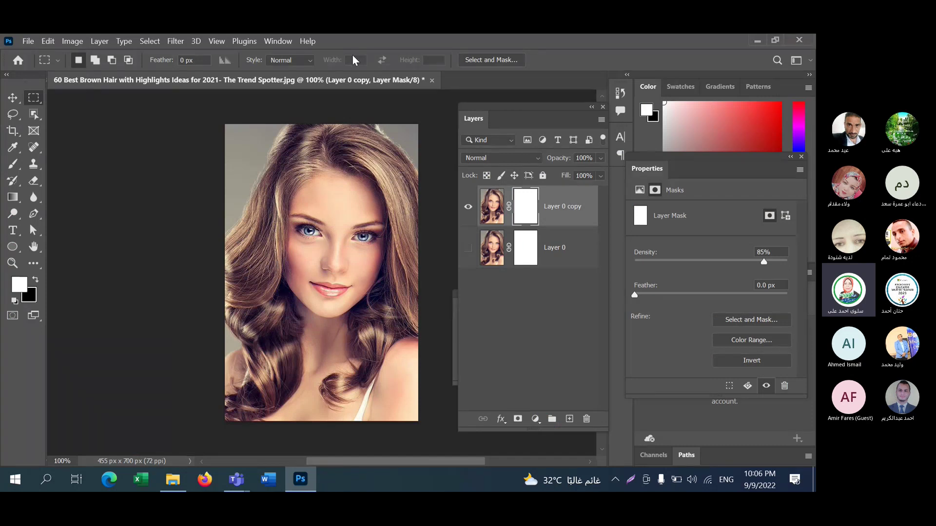
click(432, 80)
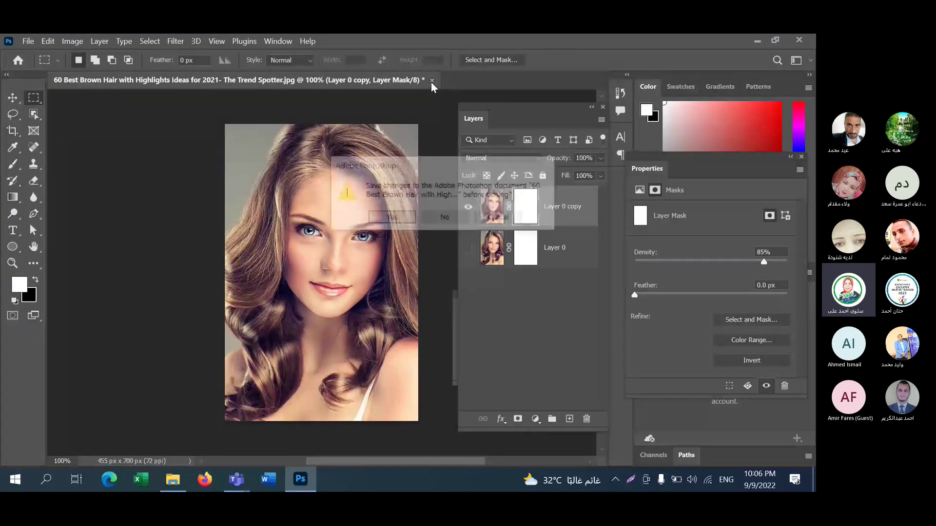
click(445, 220)
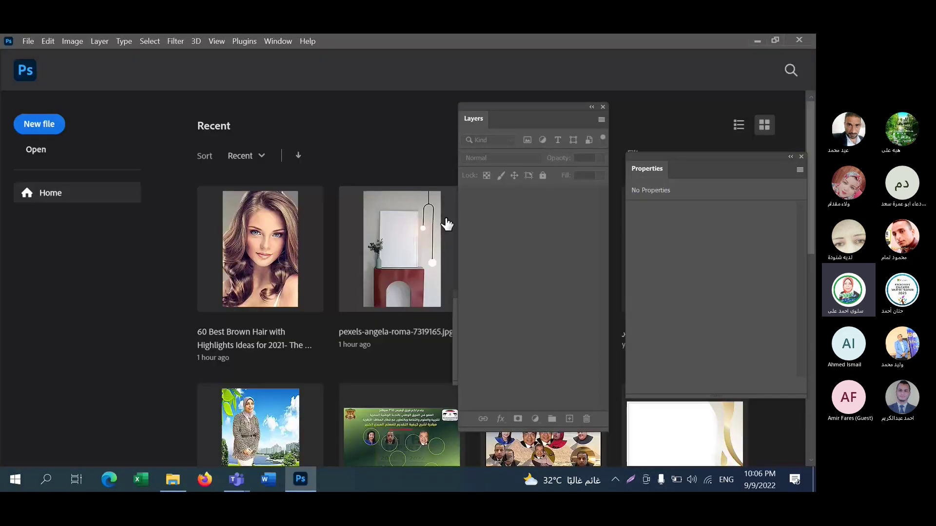
click(24, 77)
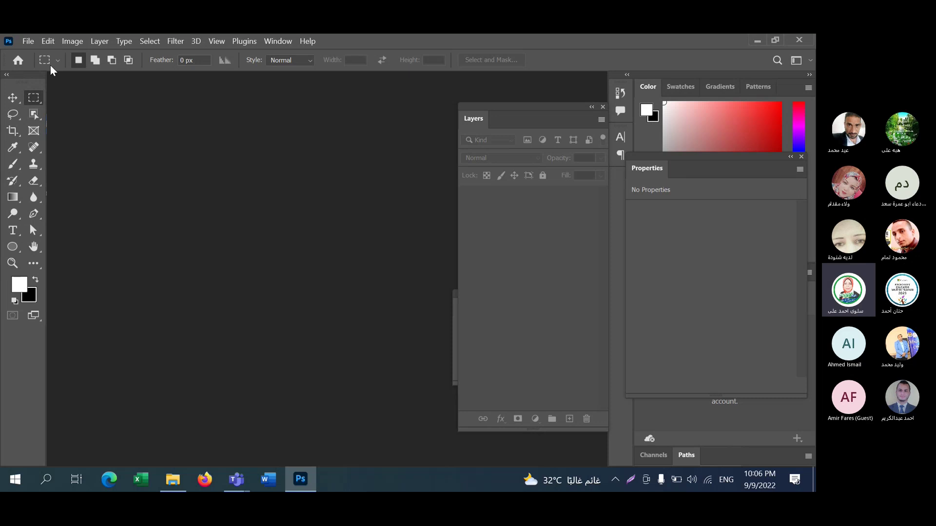
- Create a new document from the Default Photoshop Size preset, switched to portrait orientation at 12 x 16 cm and 118.11 pixels/cm
click(28, 40)
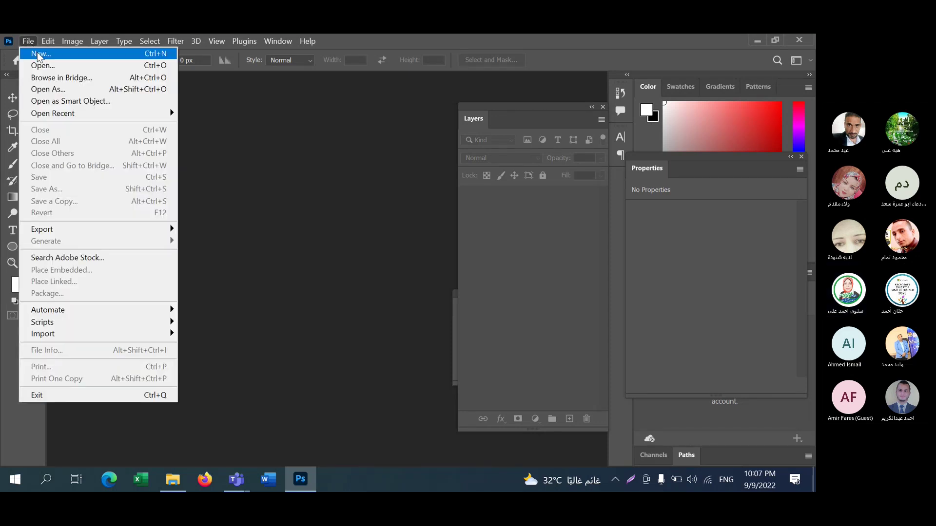
click(38, 55)
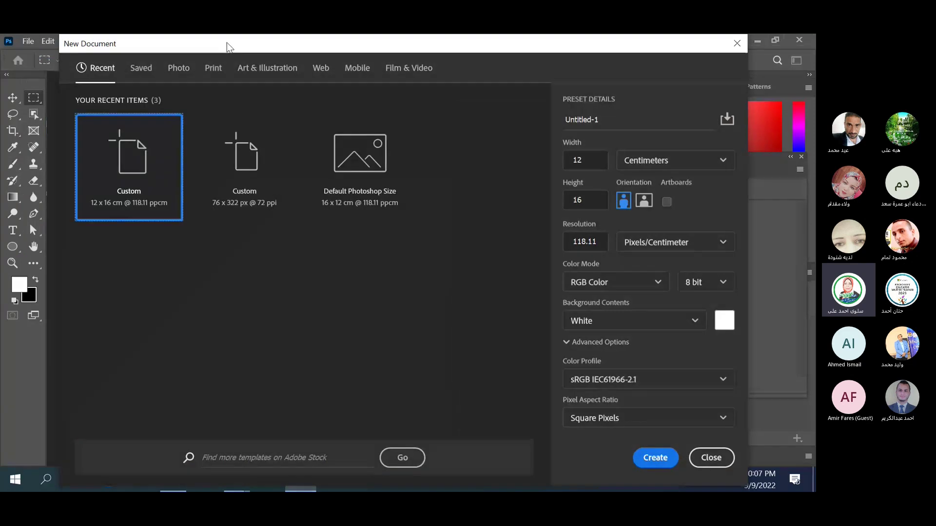
click(353, 158)
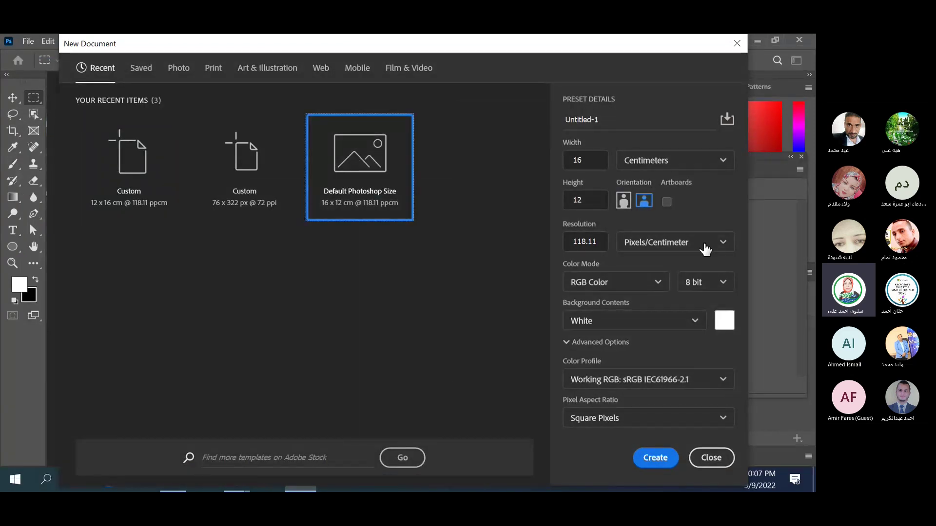
click(624, 200)
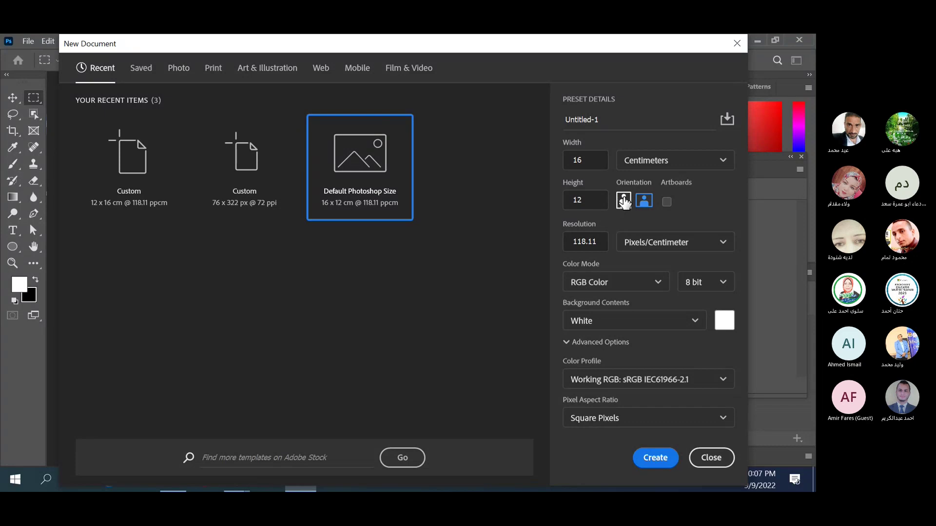
click(655, 458)
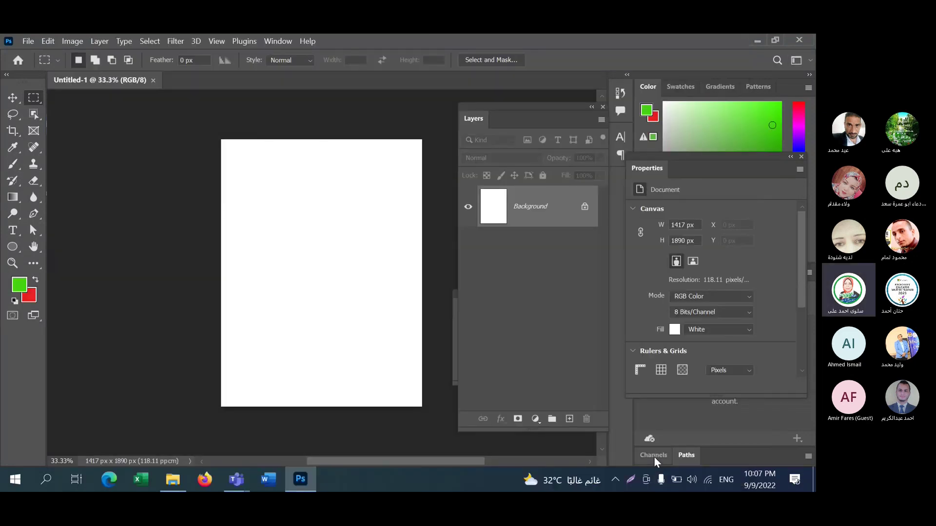
- Add a new empty layer above the Background, and hide and reshow the Background to check the new layer's transparency
drag(502, 104, 517, 90)
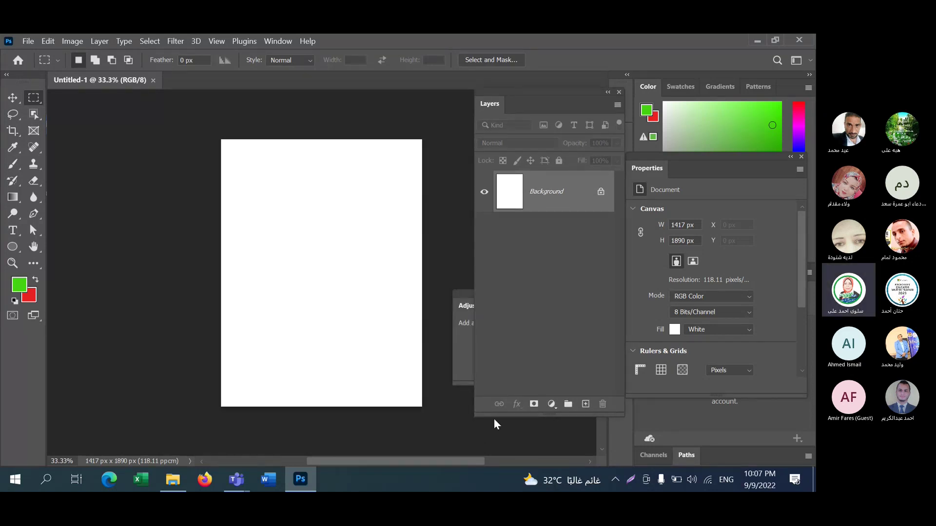
click(586, 406)
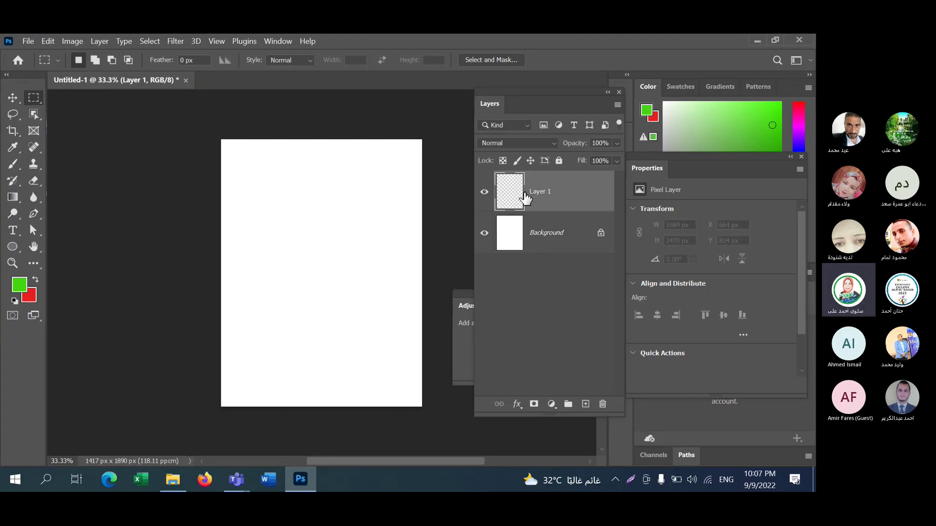
click(485, 234)
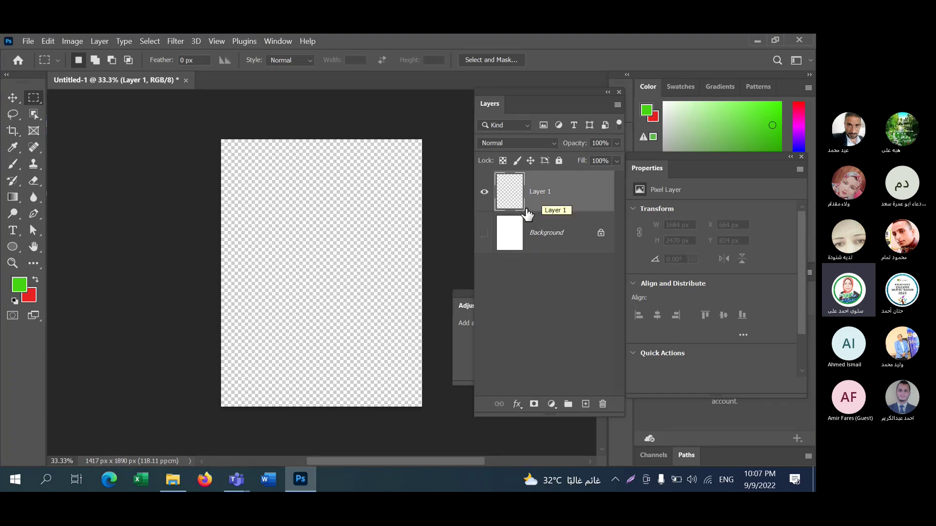
click(488, 235)
click(489, 236)
click(488, 236)
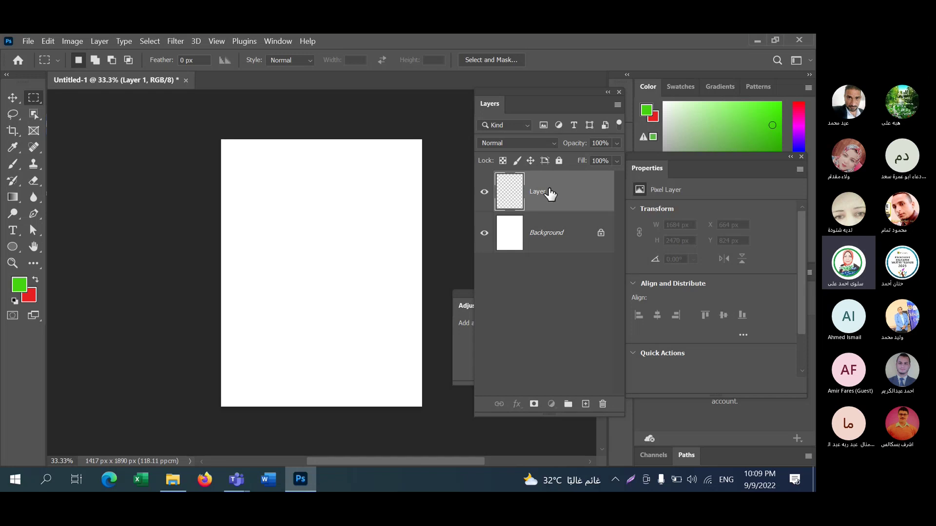
- Try a freehand green scribble on Layer 1 with the 50 px Brush tool and undo it
click(11, 167)
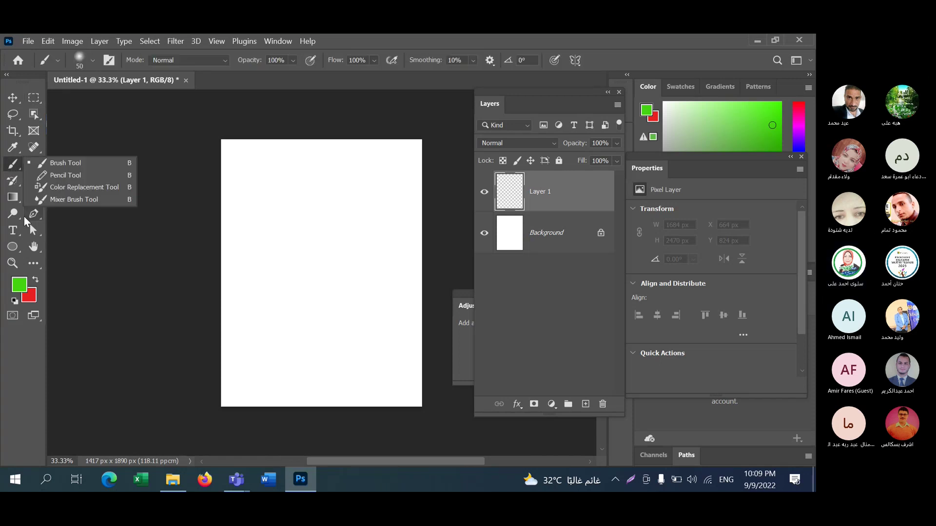
click(67, 162)
mouse_move(334, 184)
mouse_down()
mouse_move(277, 233)
mouse_move(341, 230)
mouse_move(353, 250)
mouse_move(296, 268)
mouse_move(362, 331)
mouse_move(278, 347)
mouse_move(364, 250)
mouse_move(311, 309)
mouse_move(333, 250)
mouse_move(310, 243)
mouse_up()
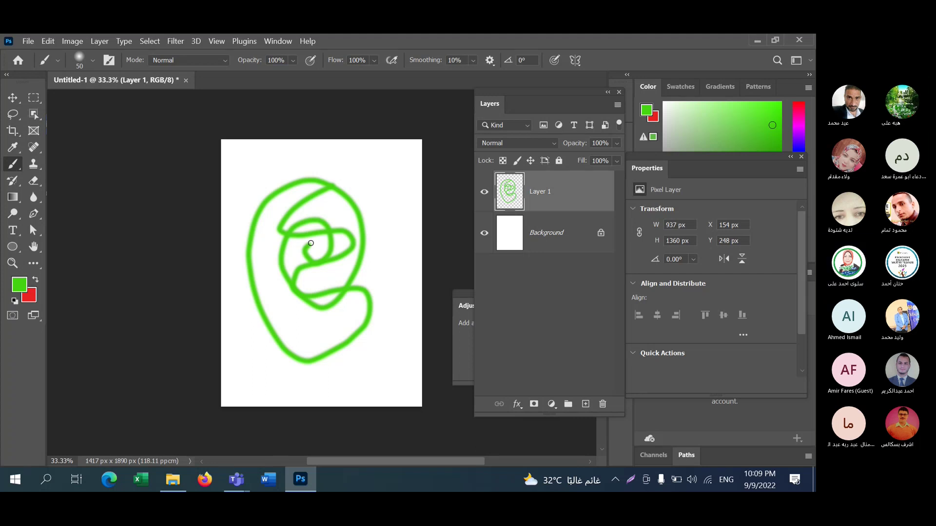
key(ctrl+z)
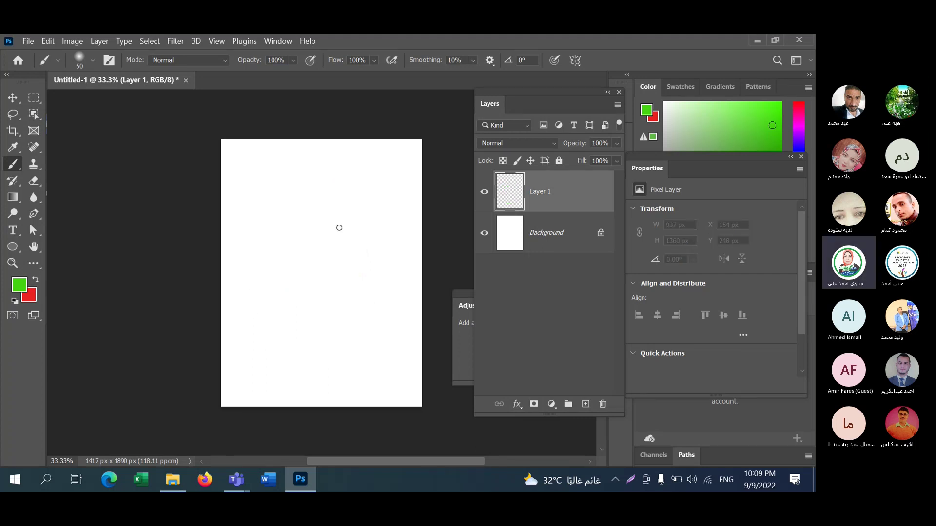
- Edit the Gradient tool's green-to-red gradient, moving the green colour stop to 21% and the end opacity stop to 79%
click(13, 199)
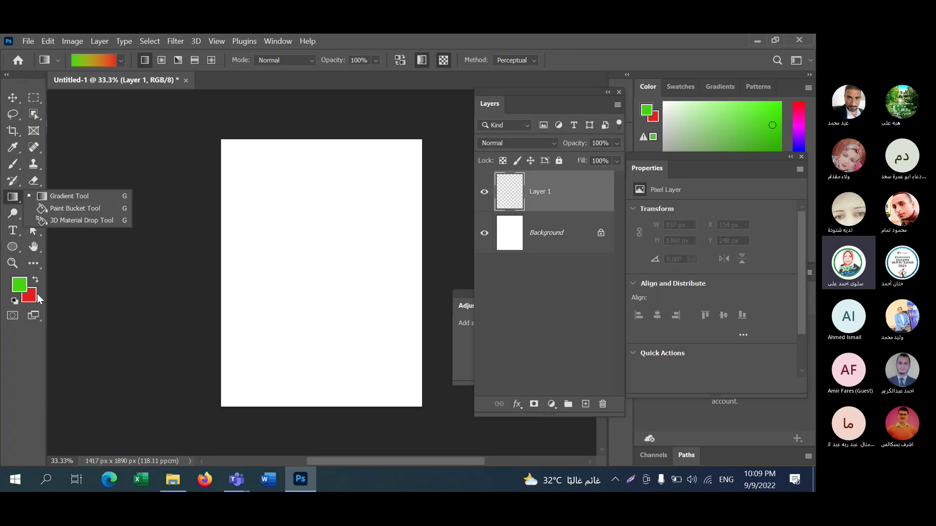
click(107, 59)
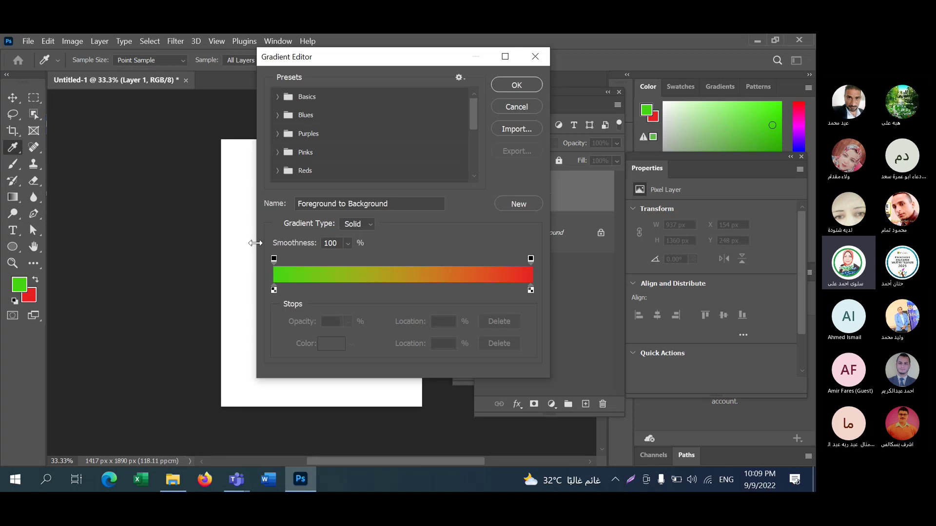
drag(277, 290, 329, 289)
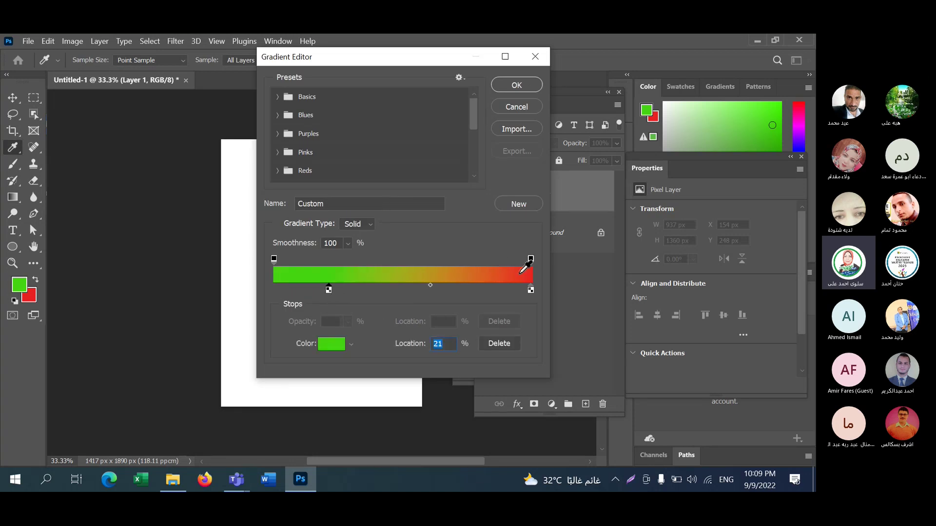
click(530, 259)
drag(530, 258, 478, 259)
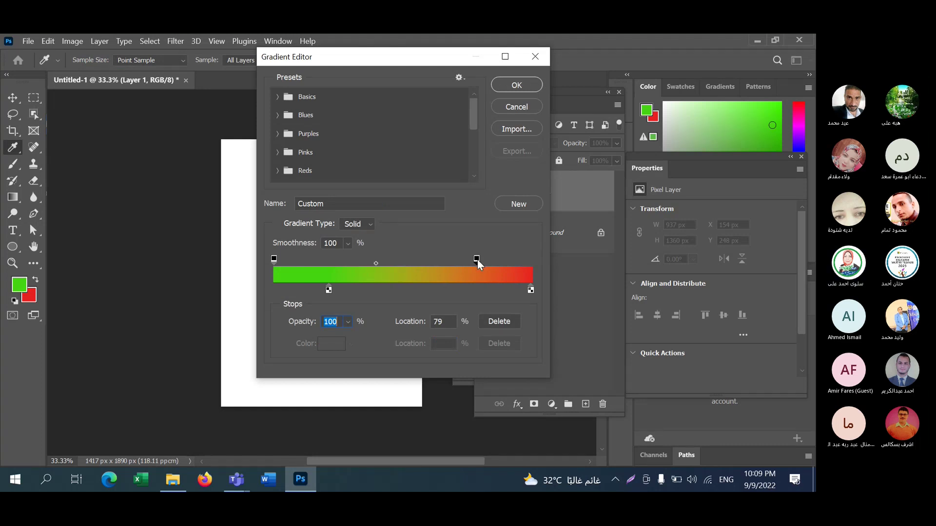
click(507, 88)
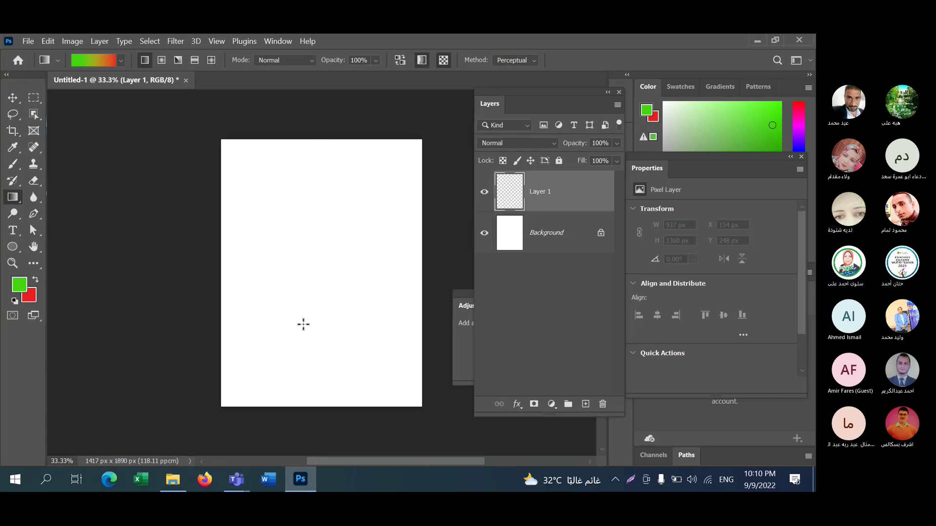
- Try the green-to-red gradient vertically on Layer 1, once from top to bottom and once from bottom to top, undoing each fill
drag(316, 139, 315, 409)
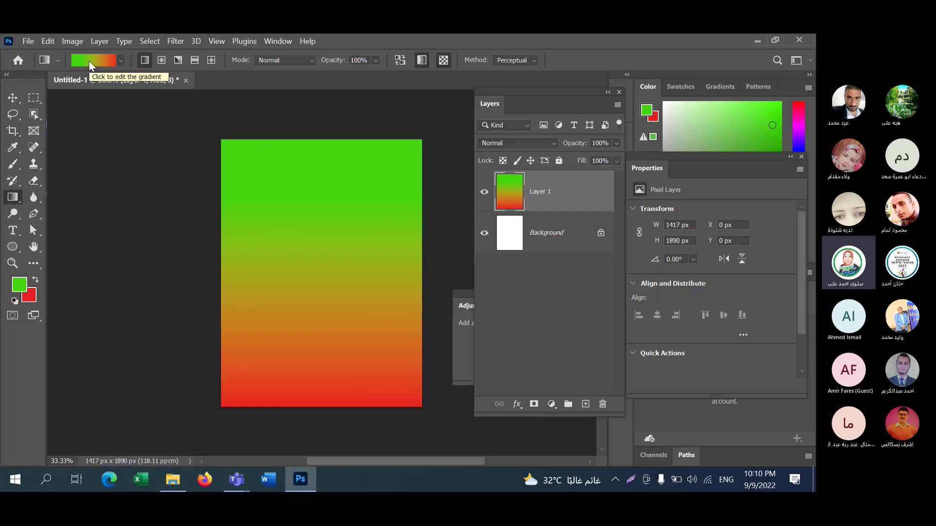
click(122, 59)
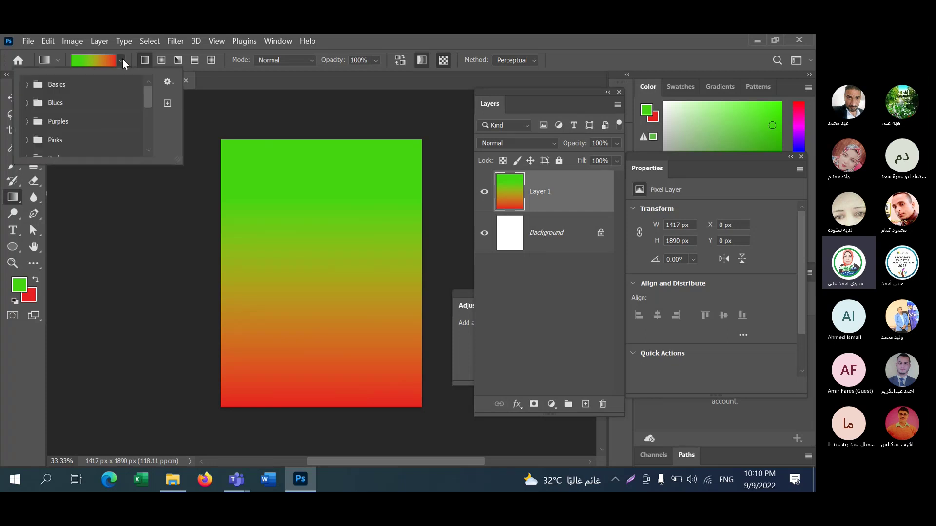
click(94, 63)
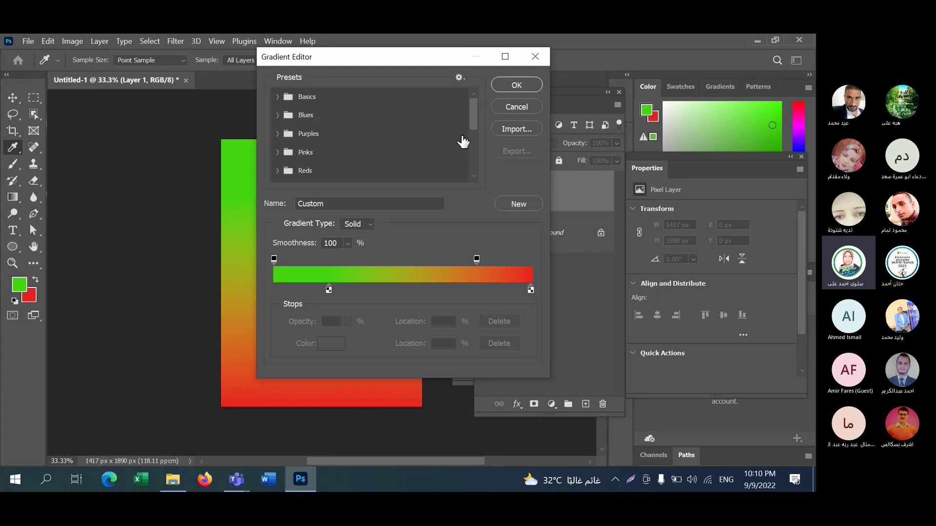
click(517, 88)
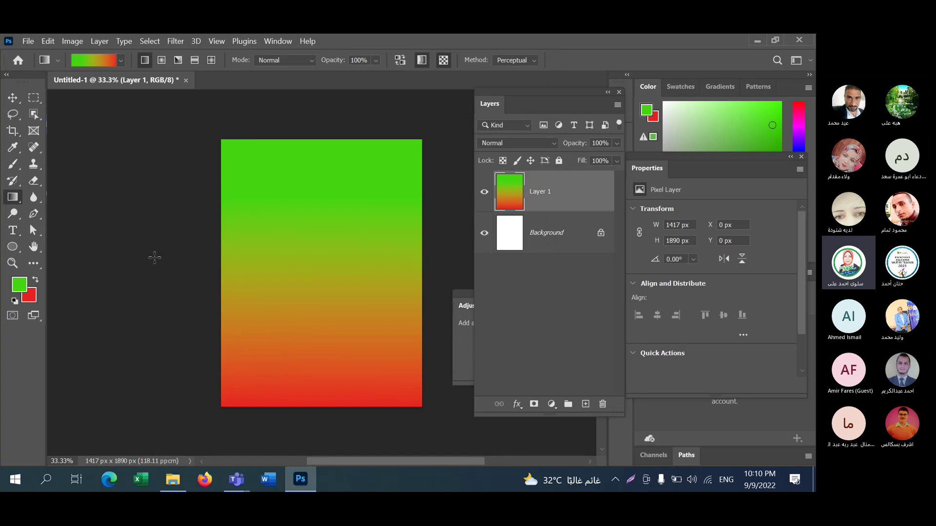
key(ctrl+z)
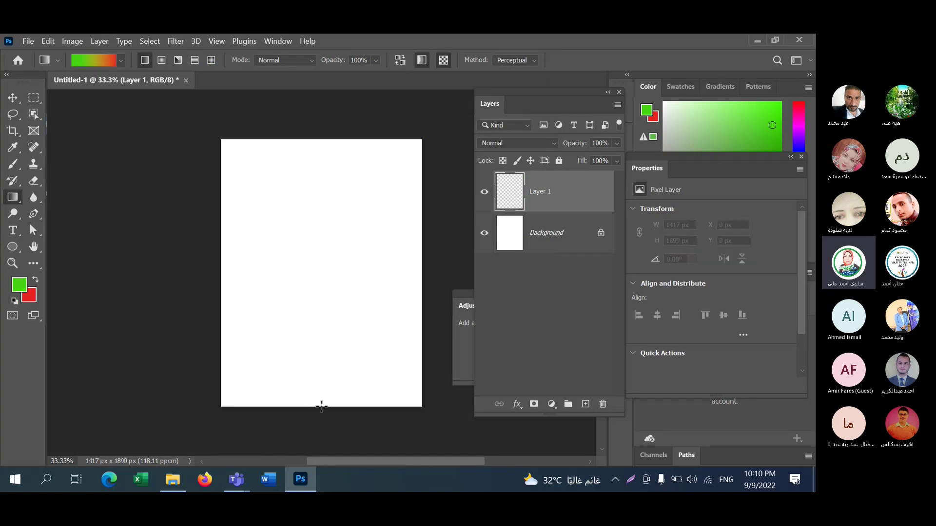
drag(322, 407, 319, 141)
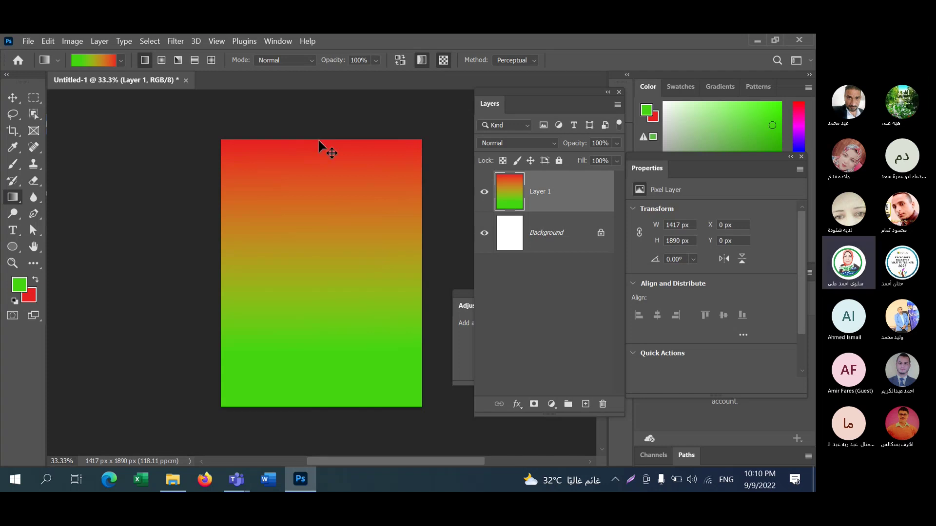
key(ctrl+z)
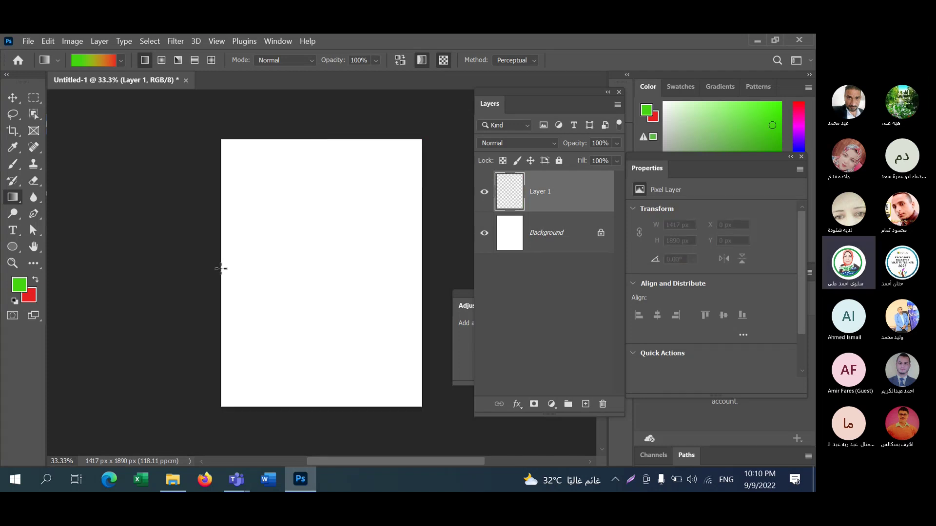
- Fill Layer 1 with the gradient horizontally, running from green at the canvas's left edge to red at its right edge
drag(221, 268, 428, 264)
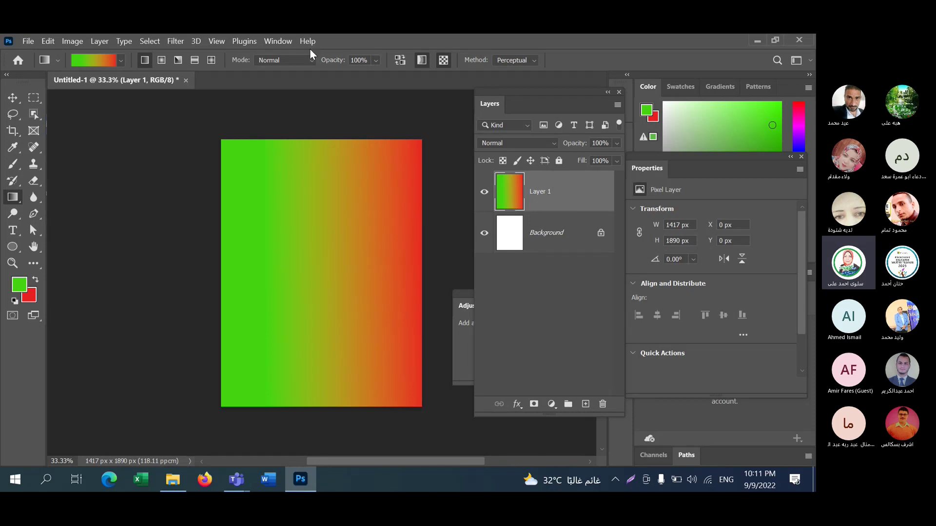
- Open the "2020 Crystal Long Formal Evening Dress Mermaid Celebrity Pageant Party Prom Gown,235.jpg" image from the Desktop's New folder (10)
click(27, 41)
click(44, 67)
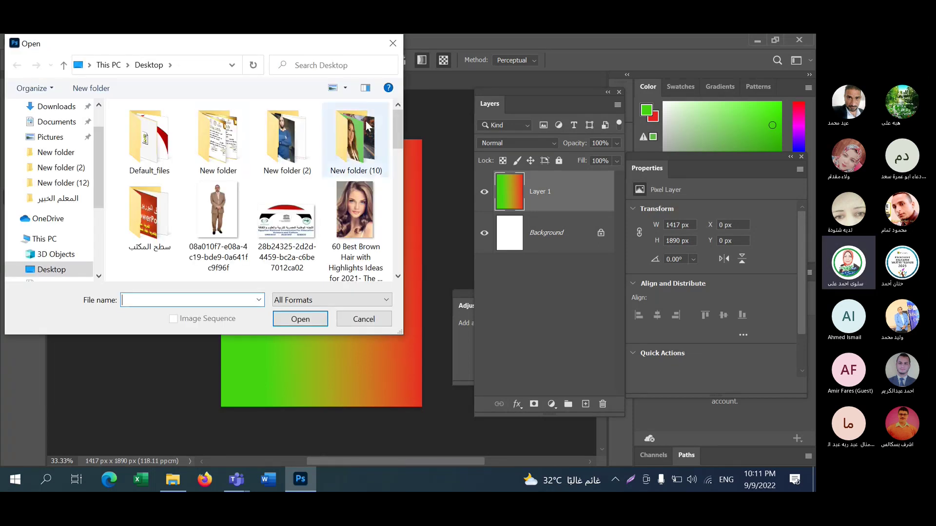
drag(400, 143, 401, 183)
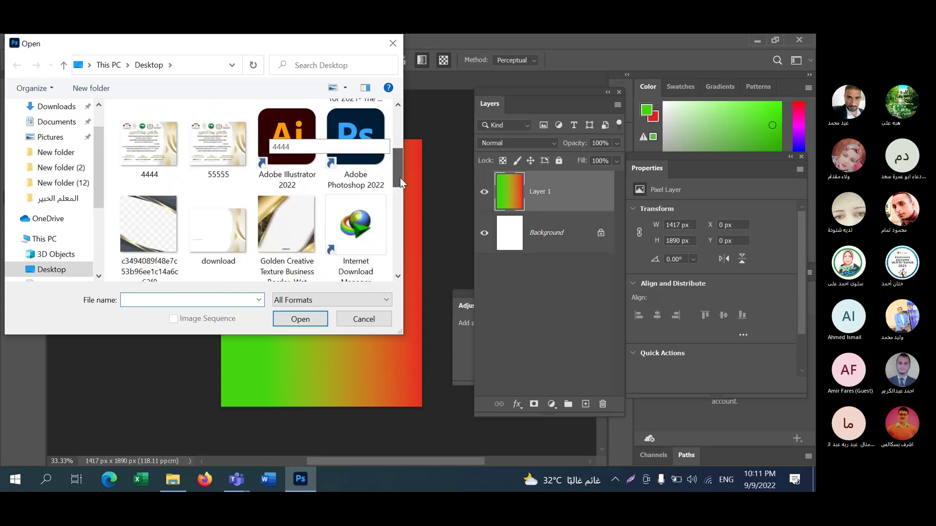
scroll(359, 126, up, 5)
double_click(359, 109)
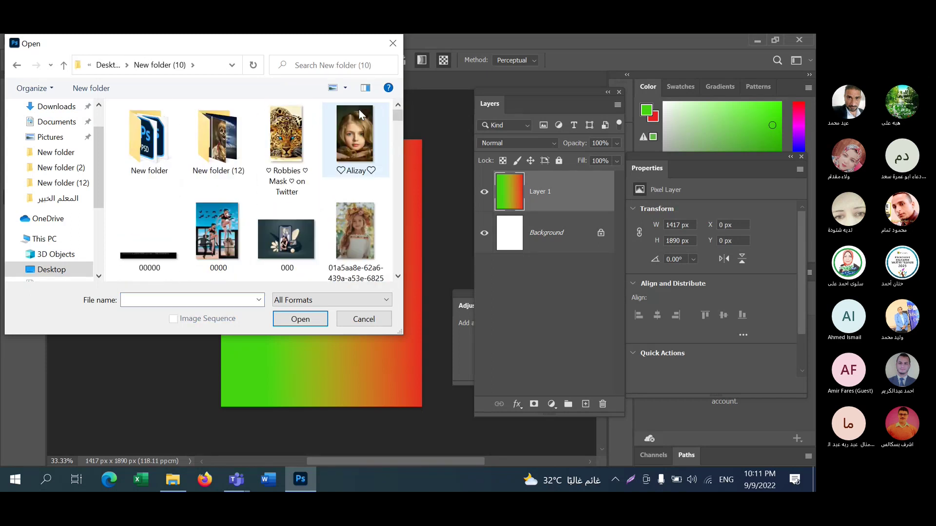
drag(395, 112, 397, 130)
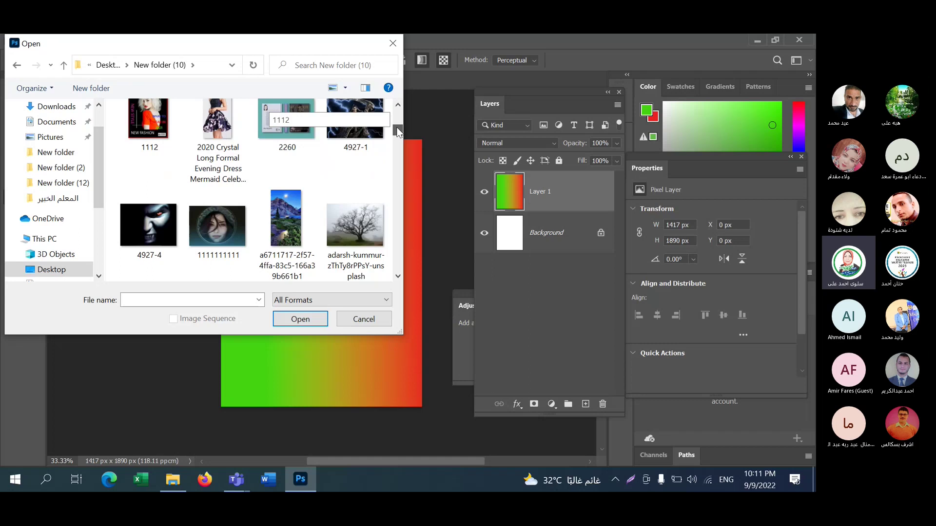
scroll(397, 132, up, 2)
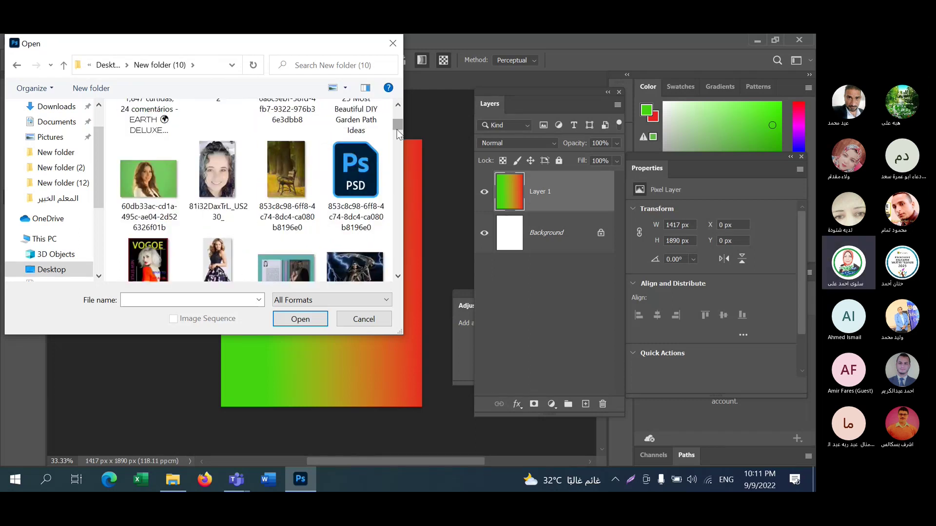
scroll(397, 124, down, 2)
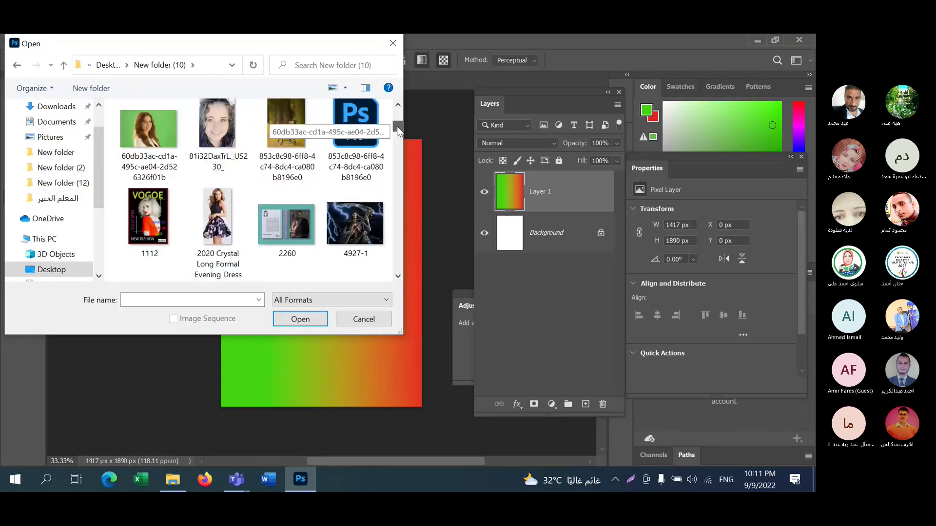
click(220, 181)
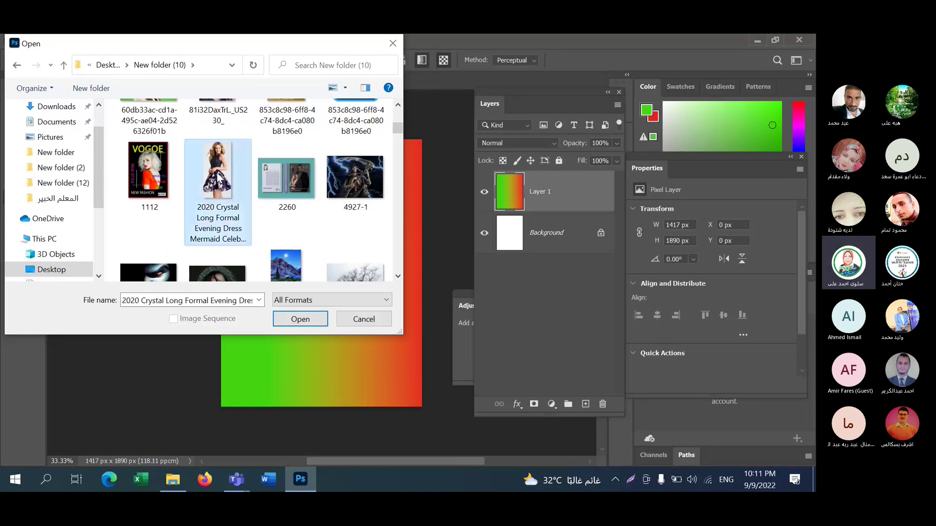
click(300, 318)
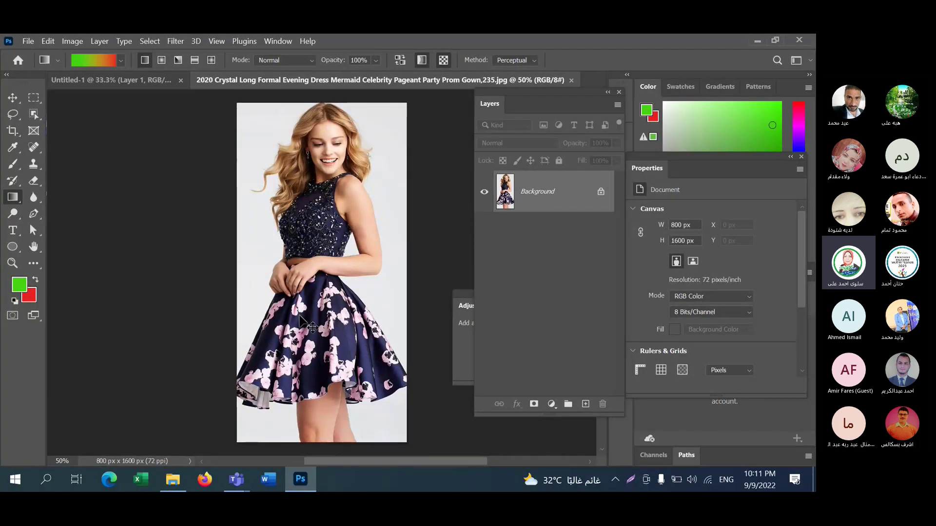
- Select the woman in the opened photo automatically with the Subject selection command
key(ctrl+minus)
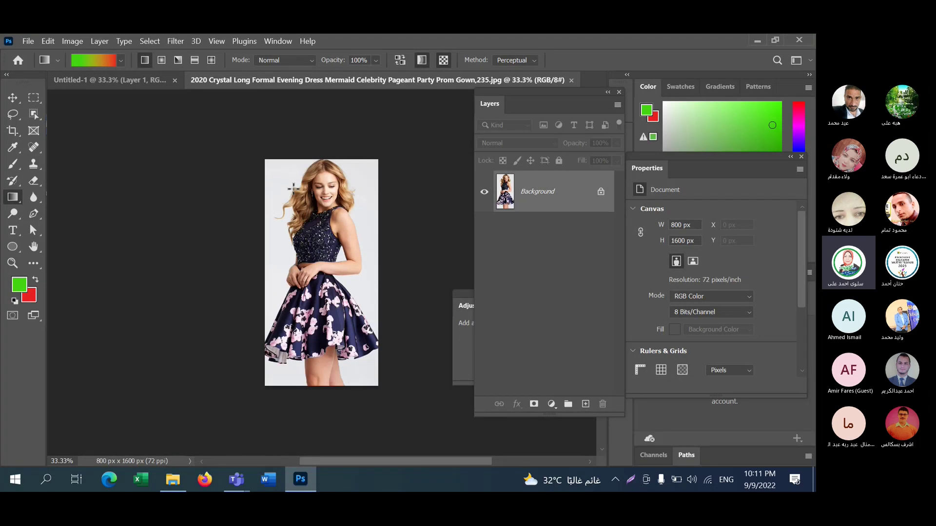
key(ctrl+plus)
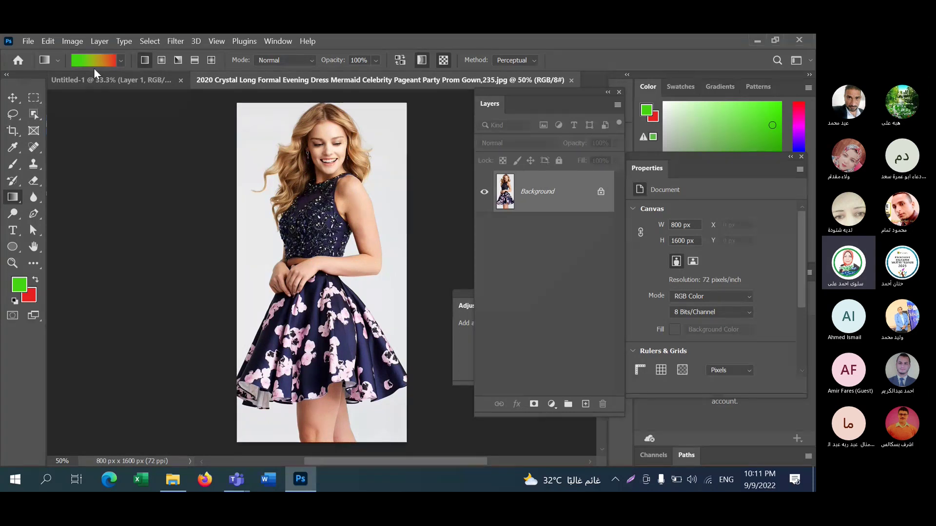
click(150, 42)
click(160, 183)
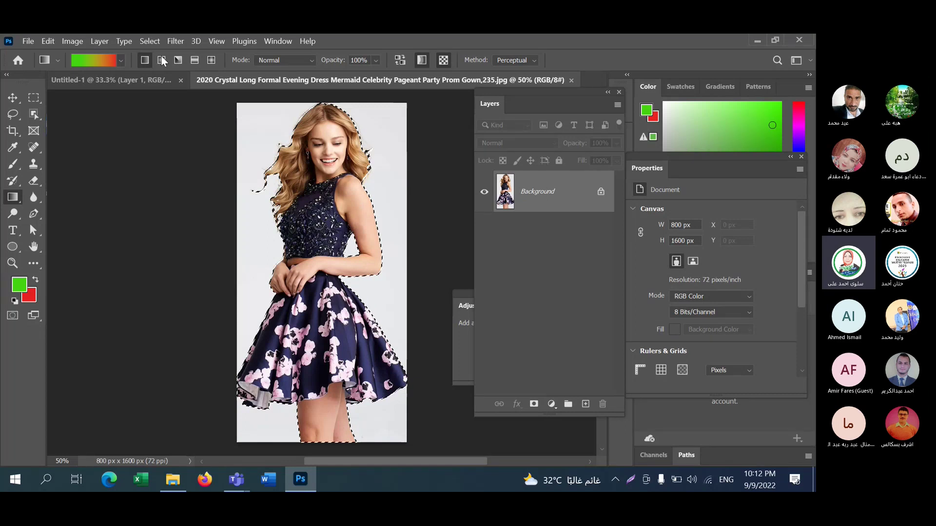
- Bring the subject selection into Select and Mask and set the orange overlay's opacity to 65%
click(149, 41)
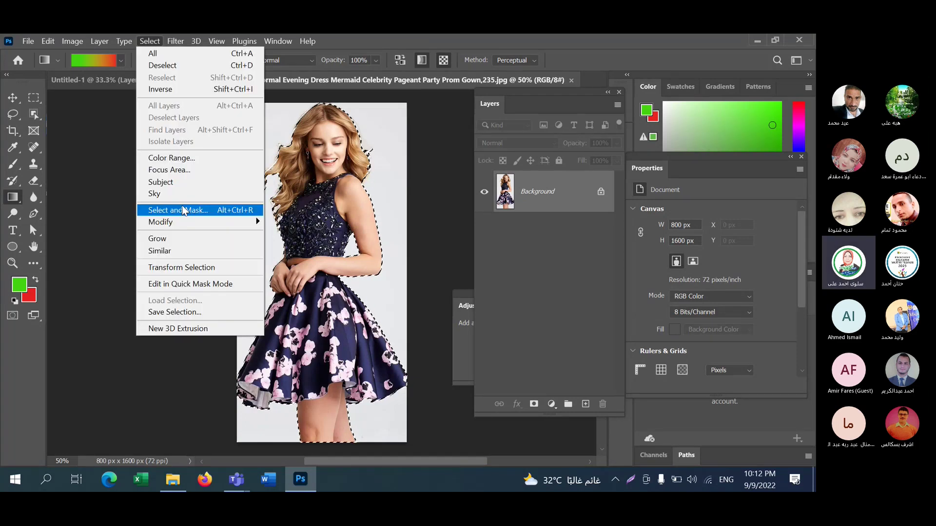
click(184, 210)
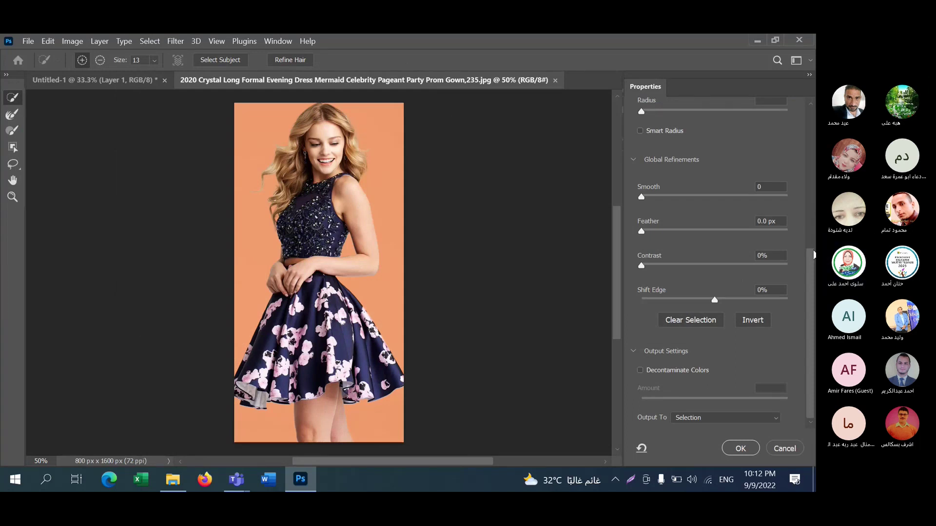
drag(813, 254, 813, 136)
mouse_move(726, 189)
mouse_down()
mouse_move(707, 189)
mouse_move(717, 190)
mouse_up()
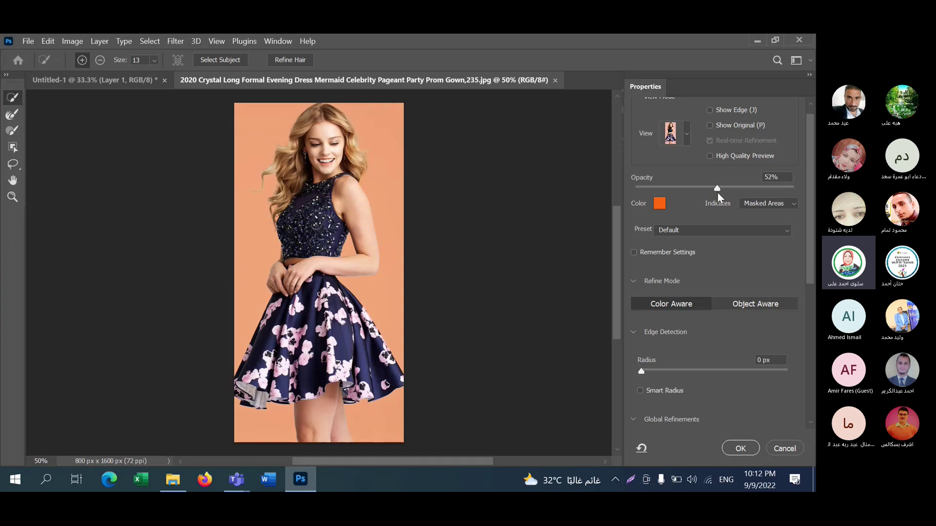
drag(718, 192, 738, 192)
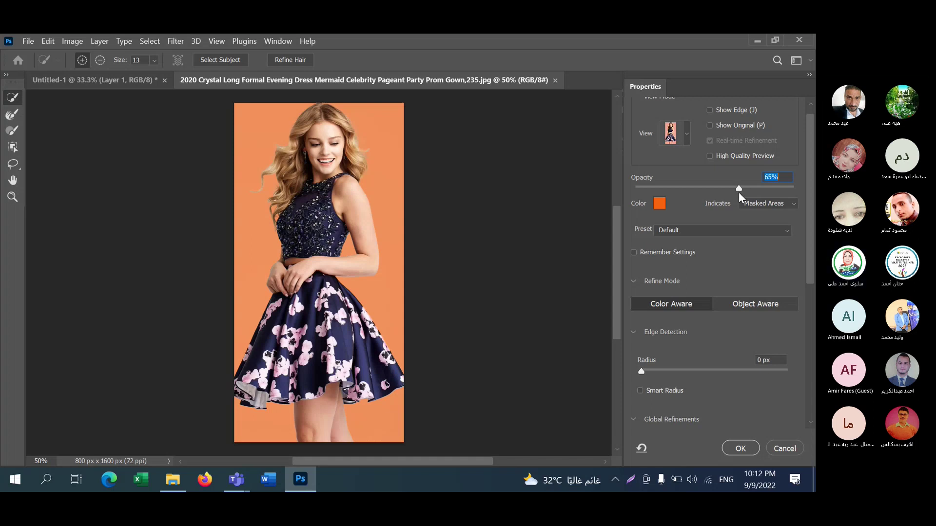
- Activate the Refine Edge Brush for the hair at 100% zoom and set its size to 18 px
click(12, 196)
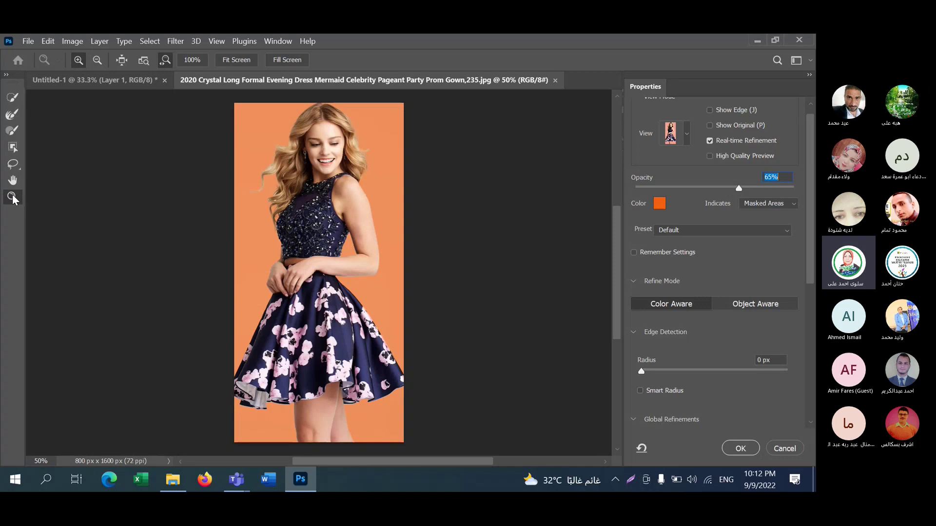
key(ctrl+1)
scroll(612, 191, up, 5)
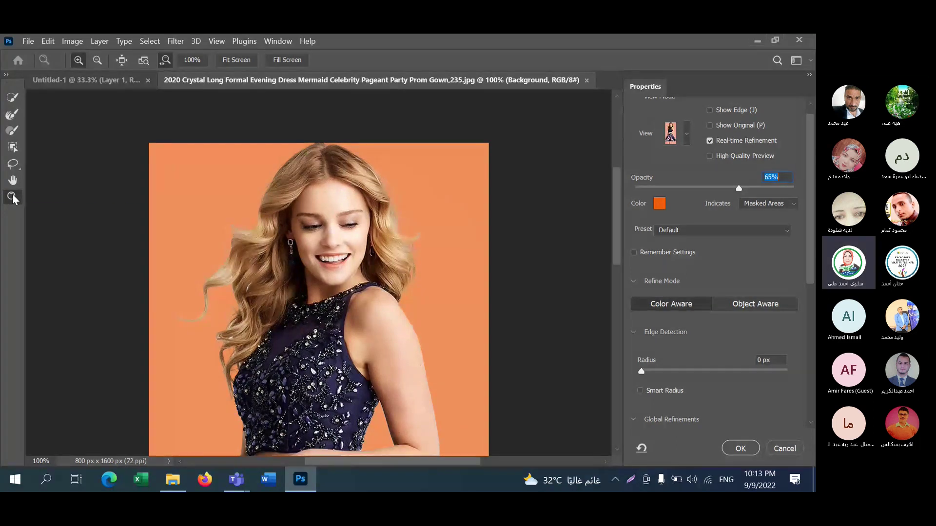
click(12, 114)
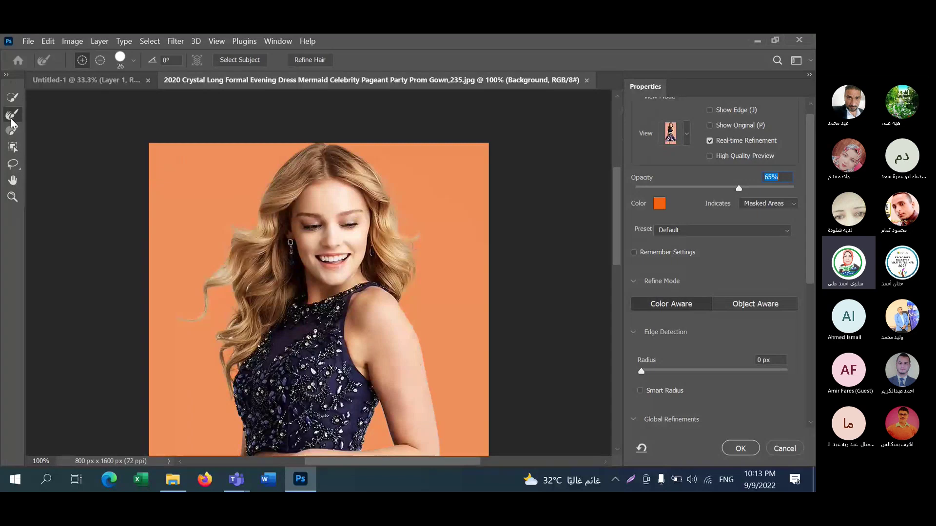
click(133, 59)
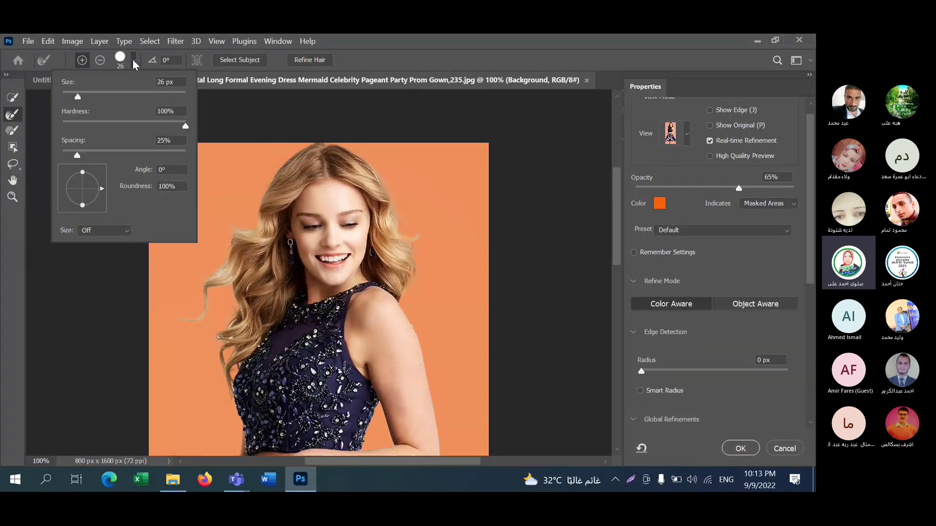
drag(78, 98, 73, 98)
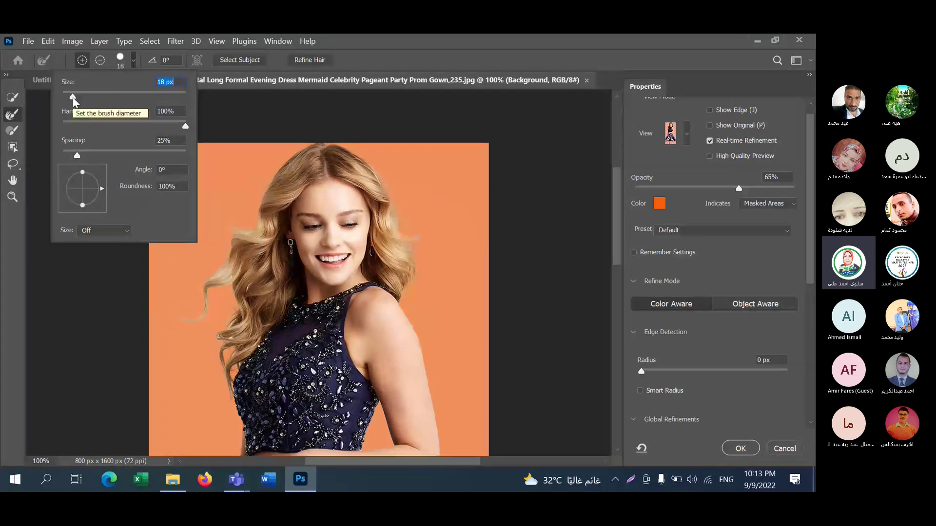
click(260, 192)
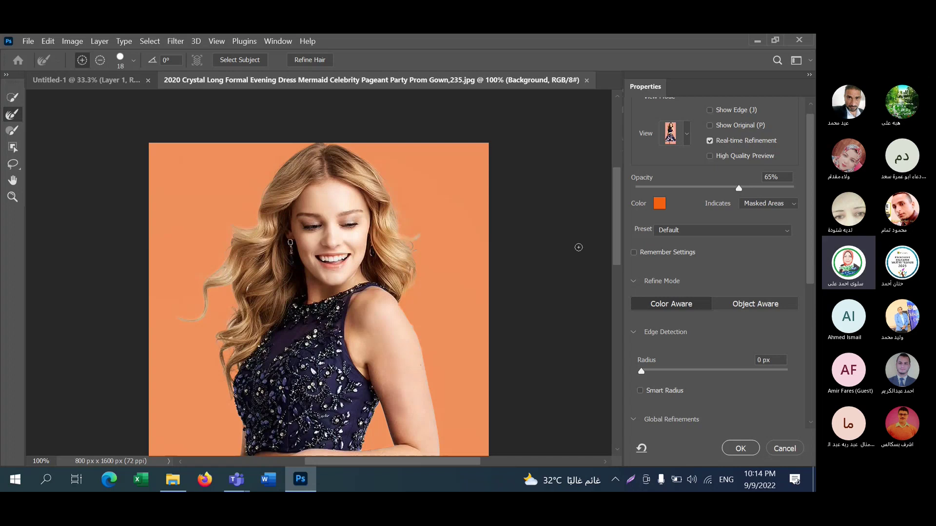
- Check the cut-out's edges down to the legs, then output the masked selection to a New Layer
drag(618, 244, 618, 265)
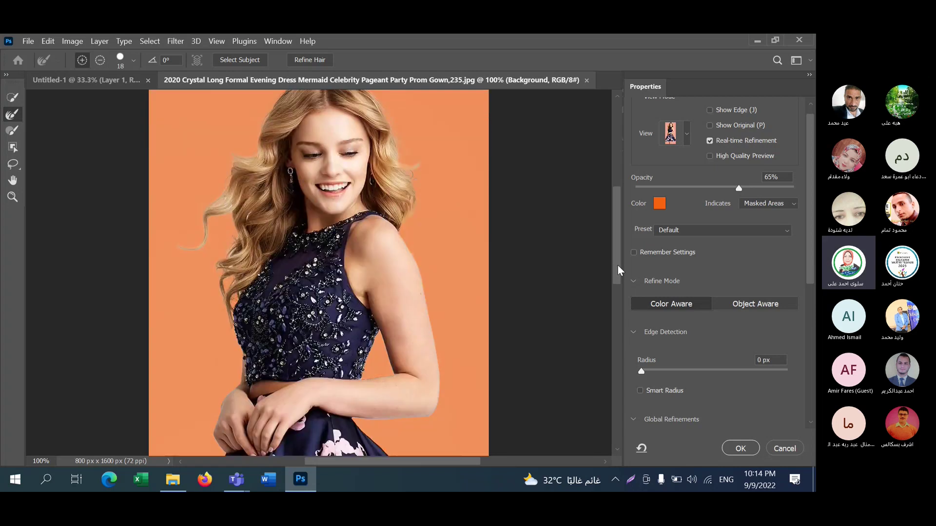
drag(618, 265, 618, 363)
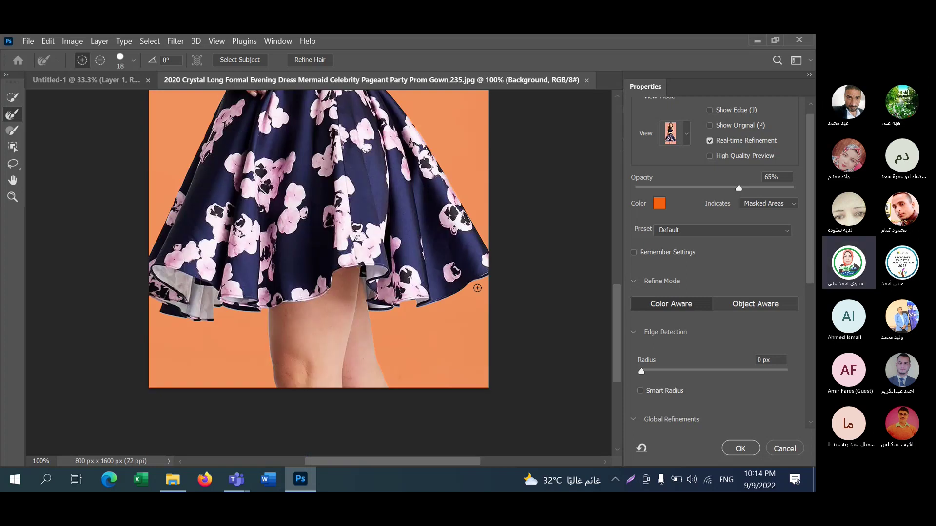
scroll(478, 288, up, 3)
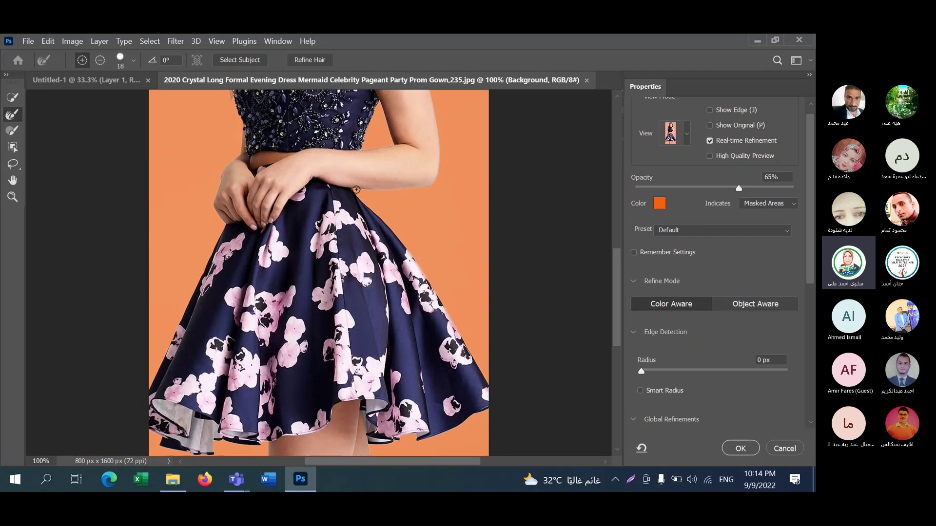
scroll(712, 268, down, 5)
scroll(725, 418, down, 2)
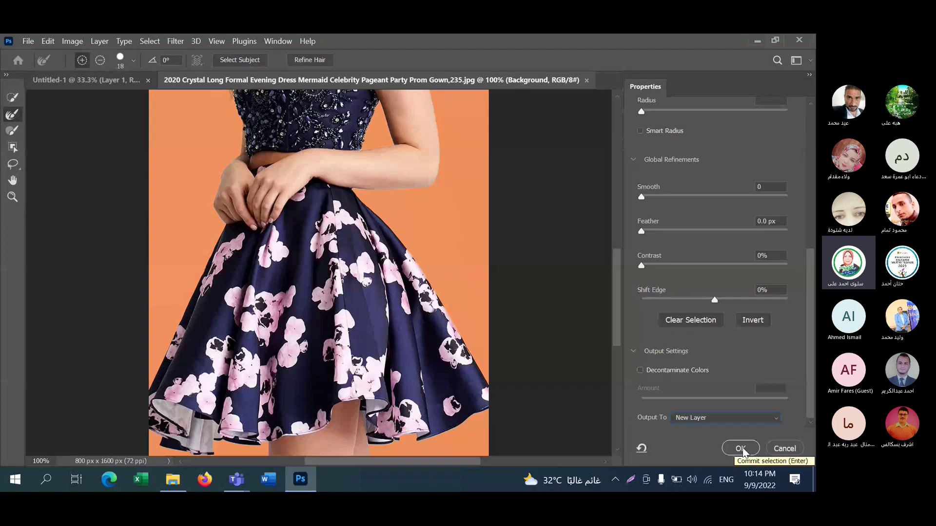
click(742, 449)
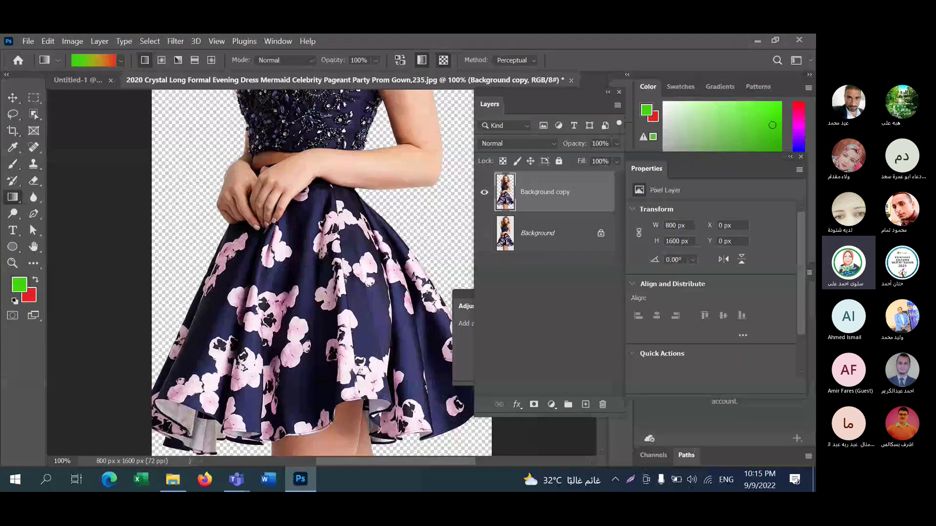
- Copy the cut-out woman into the Untitled-1 document with the Move tool and position her over the gradient at X 458 px, Y 290 px
key(v)
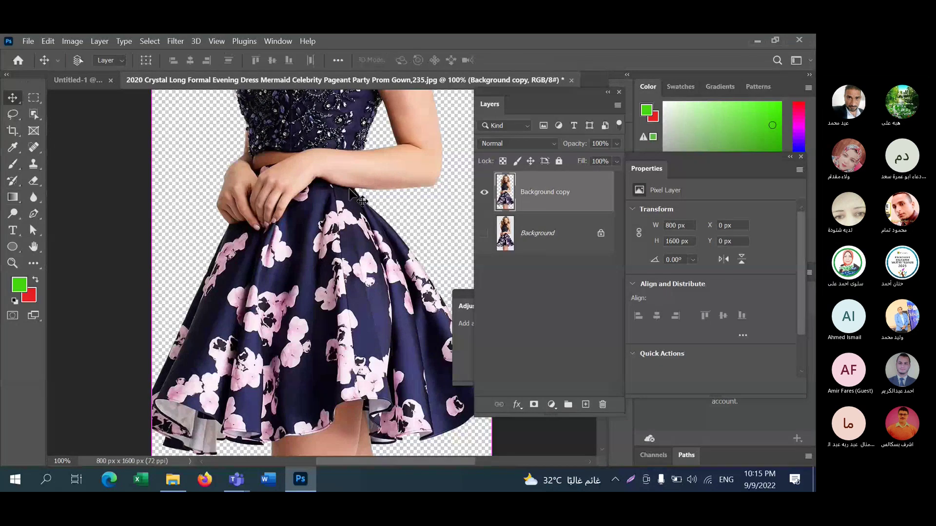
key(ctrl+minus)
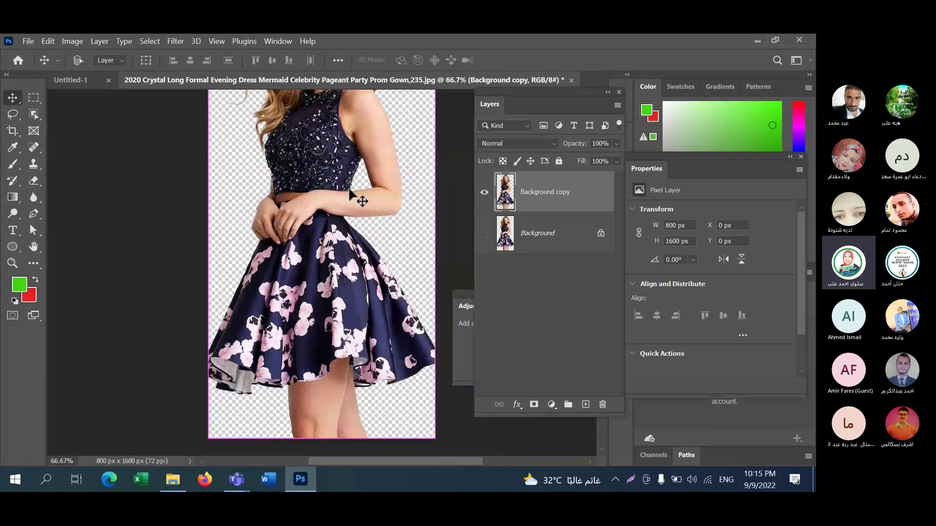
key(ctrl+minus)
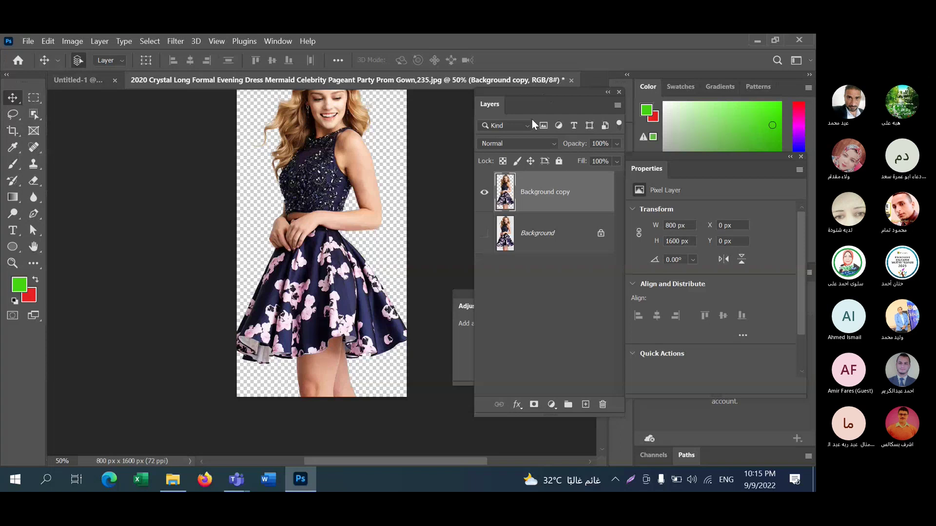
drag(540, 92, 498, 147)
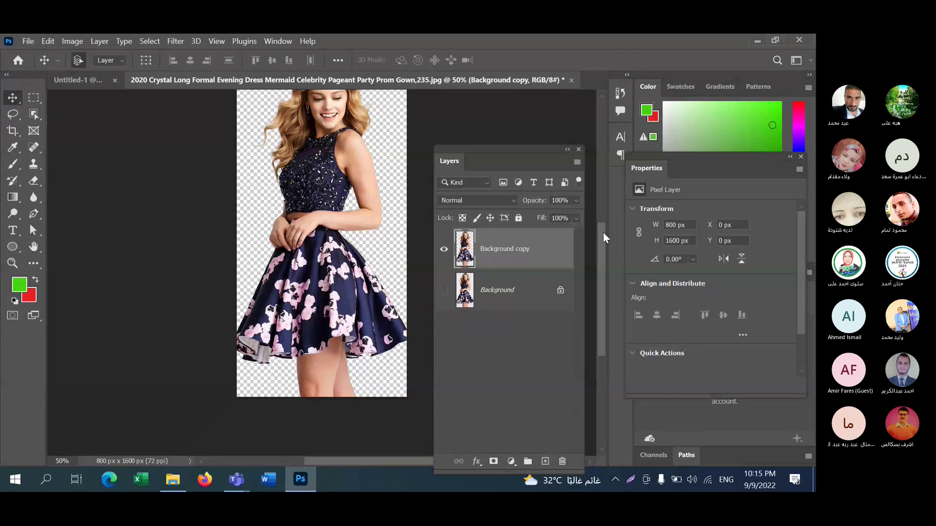
scroll(604, 219, up, 5)
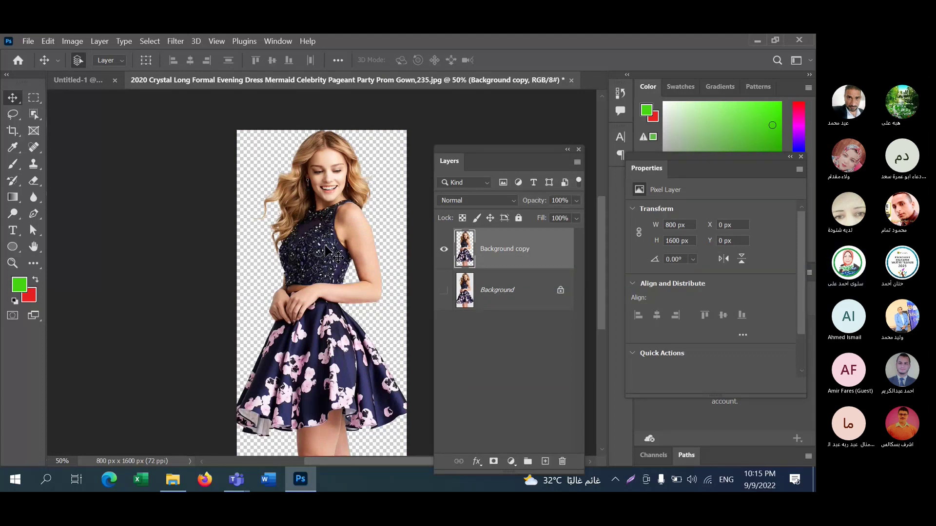
drag(329, 252, 336, 284)
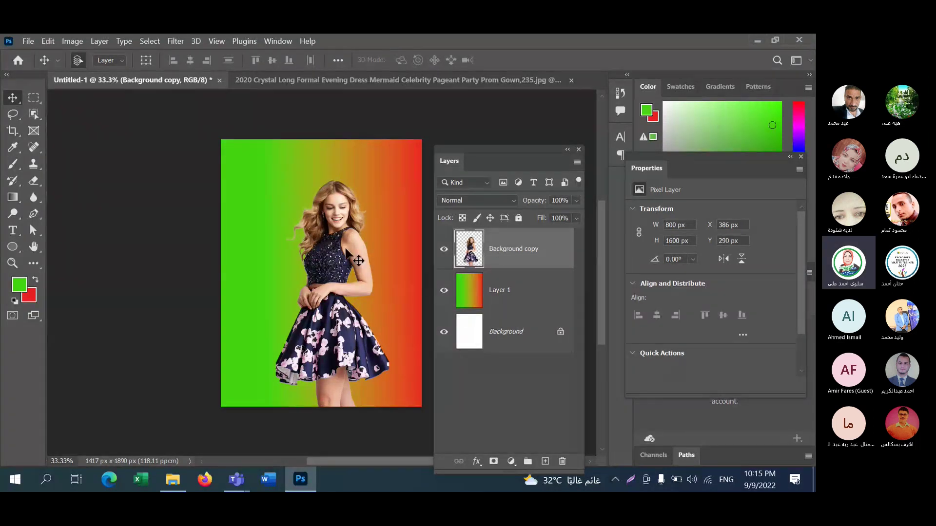
drag(358, 260, 369, 261)
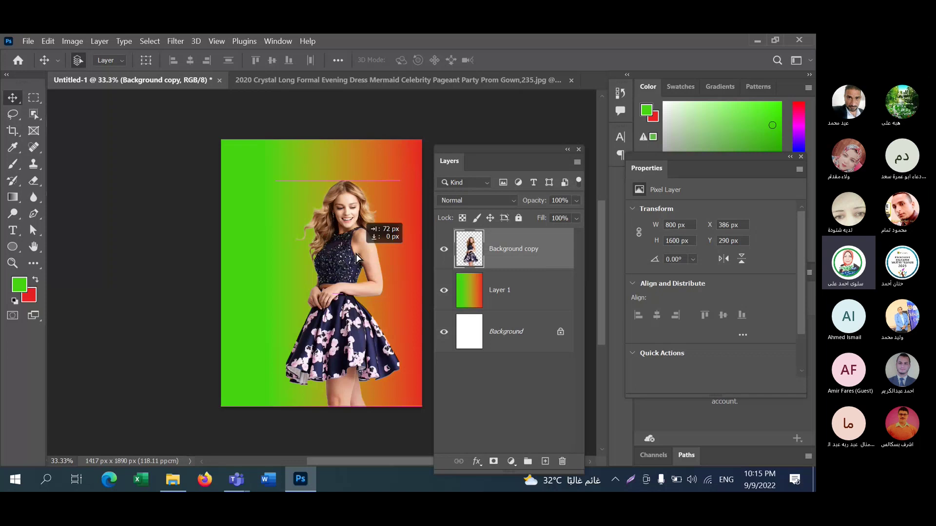
- Activate the Dodge tool and look at its brush size, hardness and presets over the woman's dress
click(21, 165)
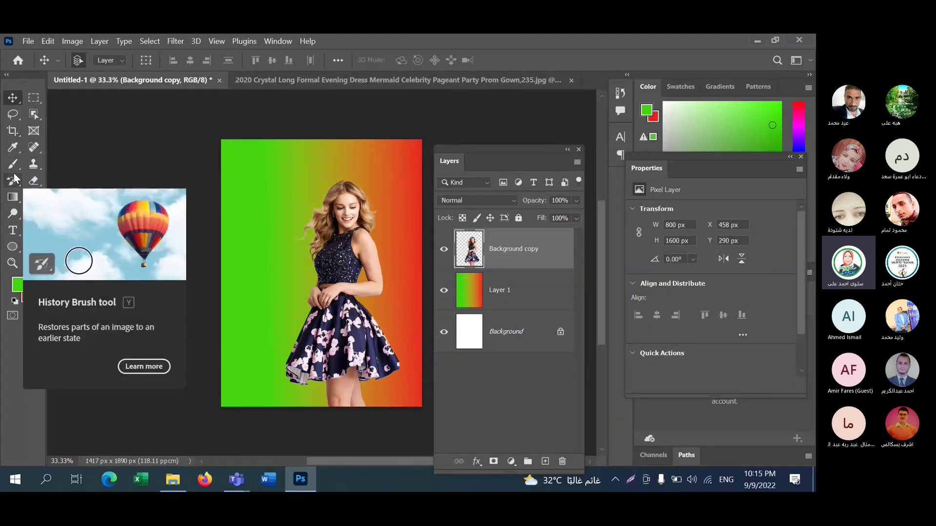
click(13, 212)
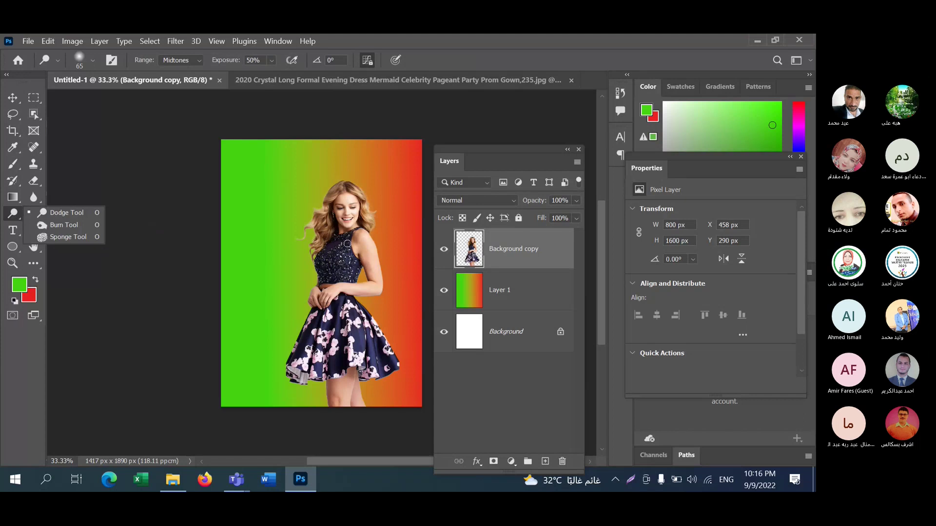
right_click(338, 259)
click(335, 263)
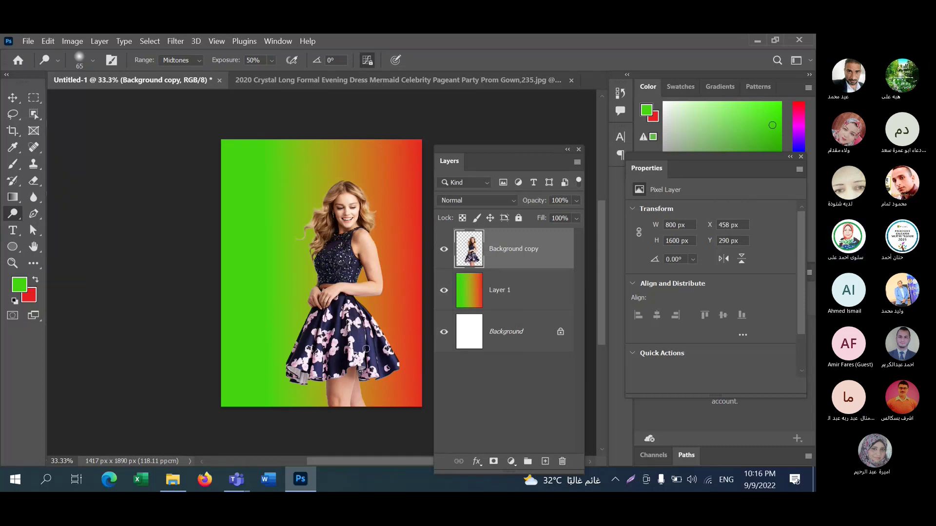
right_click(357, 340)
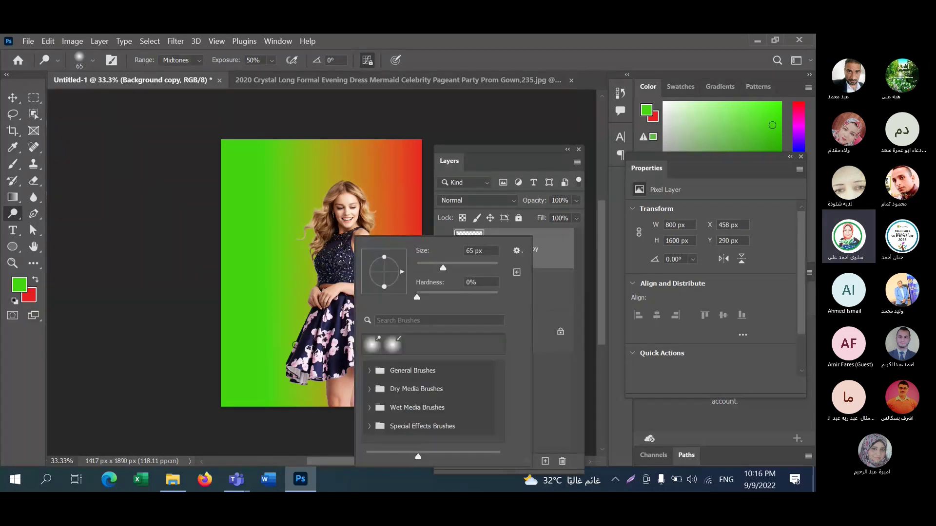
key(Escape)
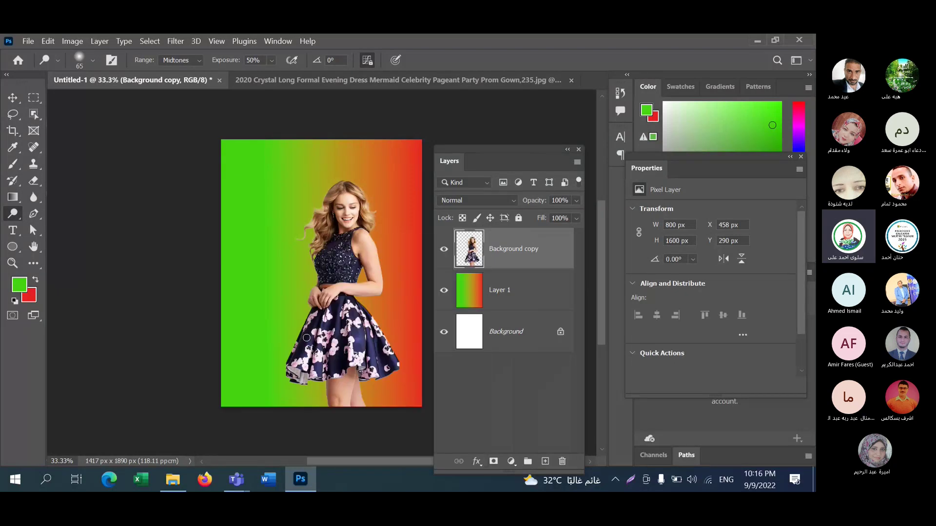
right_click(306, 338)
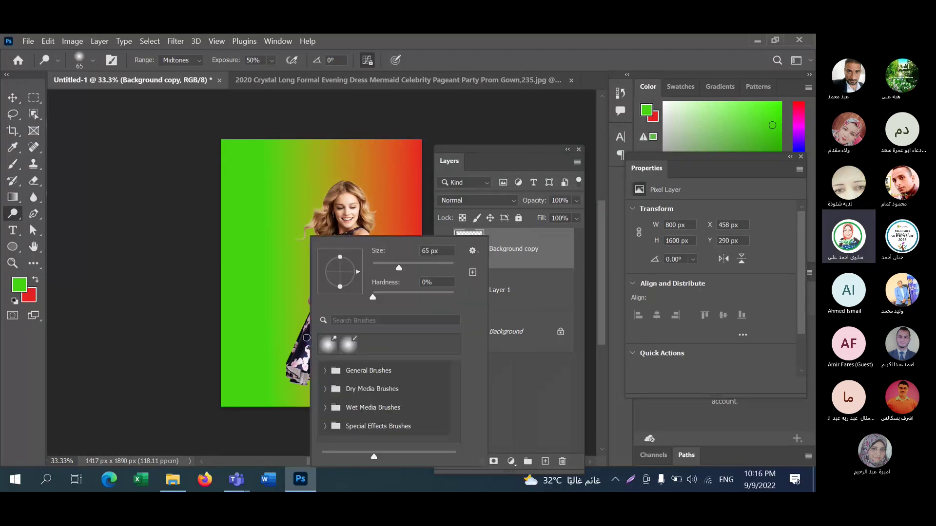
key(Escape)
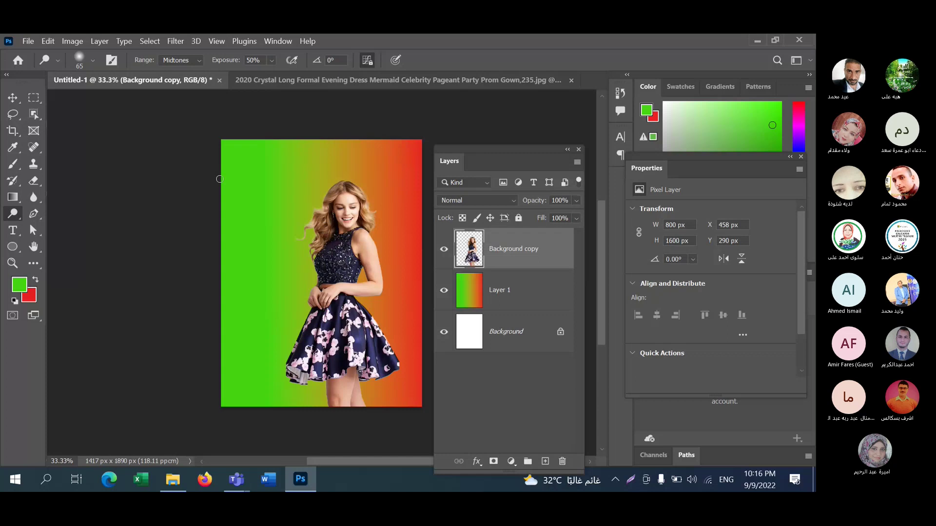
- Switch to the Burn tool and look at its brush settings over the woman
right_click(19, 217)
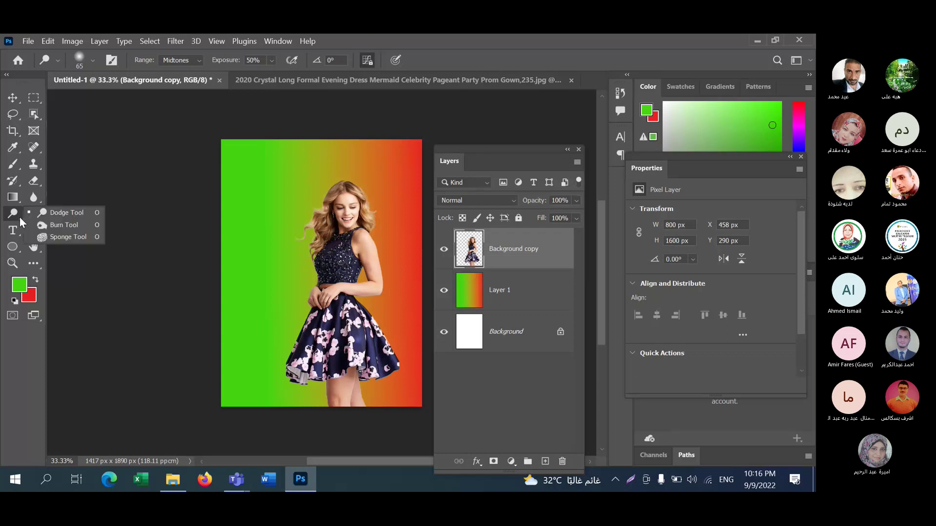
click(56, 225)
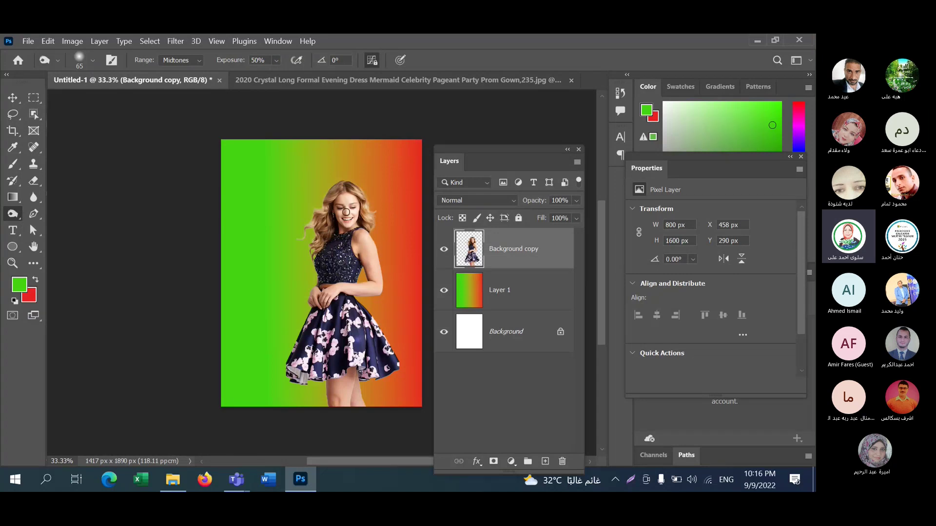
right_click(364, 240)
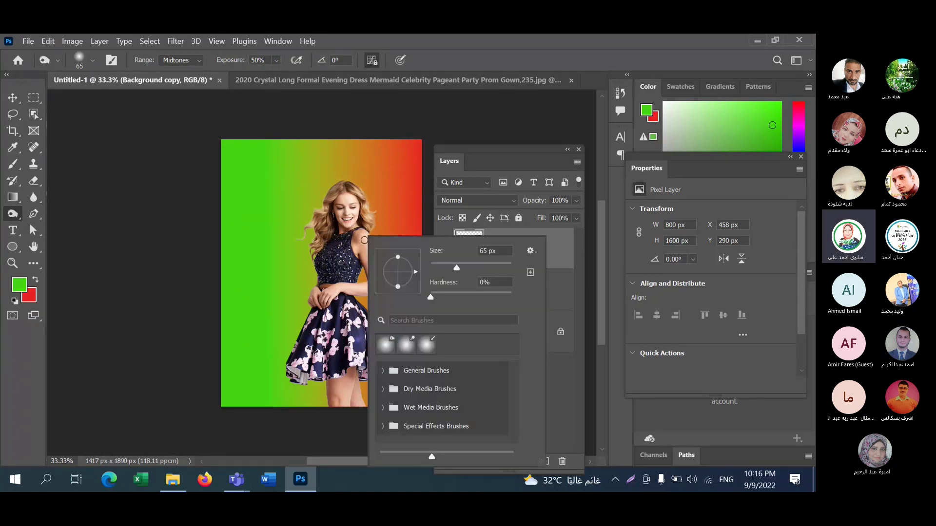
key(Escape)
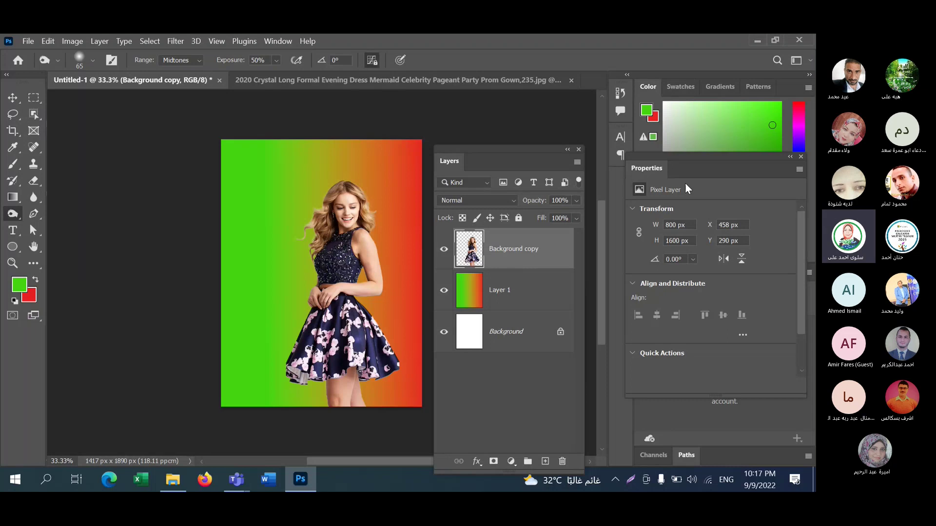
- Reset the Essentials workspace and detach Adjustments as a taller floating panel beside the canvas
drag(662, 162, 705, 271)
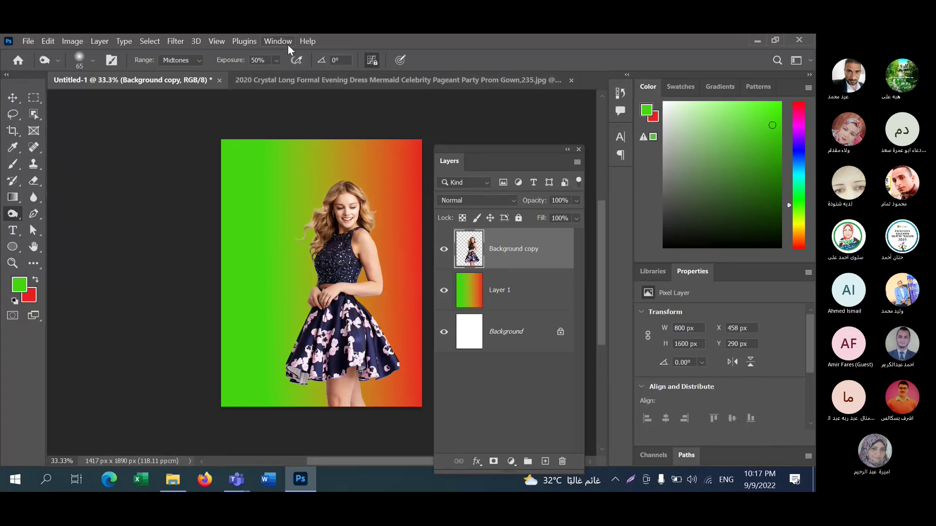
click(811, 60)
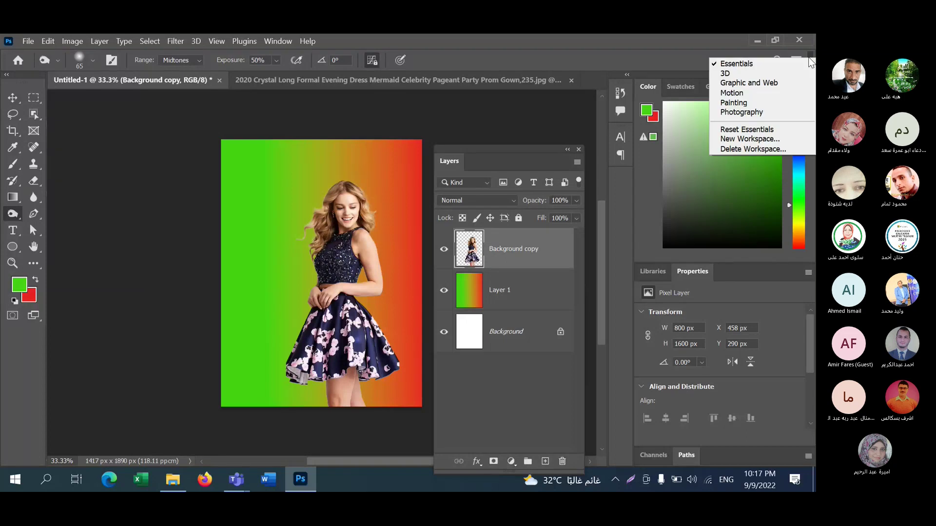
click(780, 129)
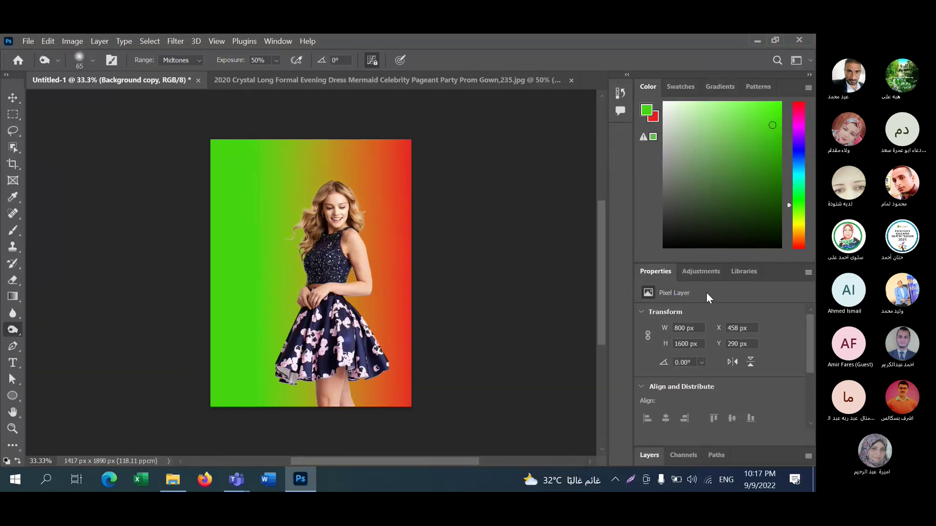
drag(653, 269, 543, 204)
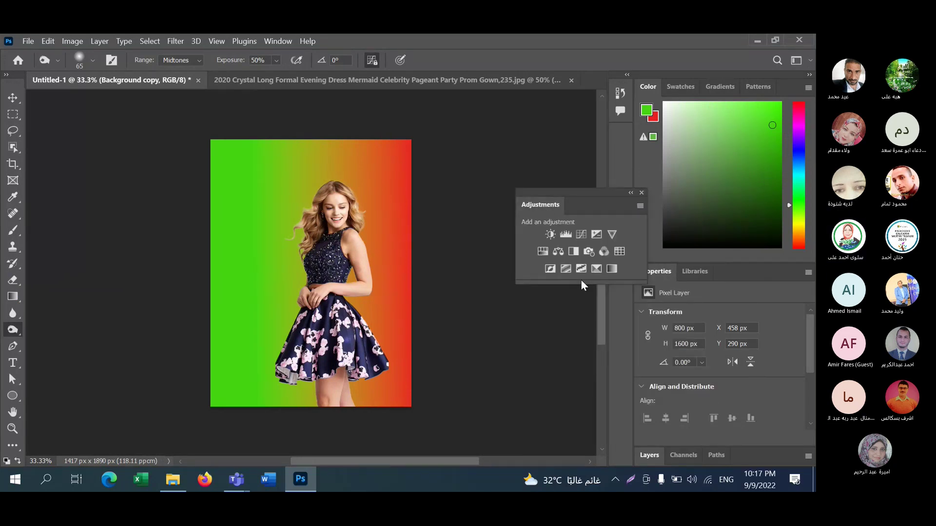
drag(581, 282, 583, 378)
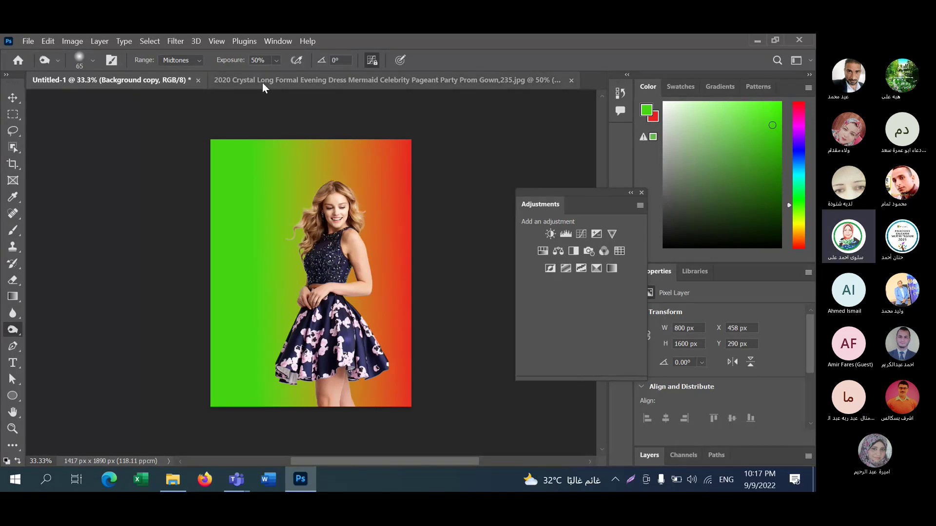
- Bring up the Layers panel and float it beside the canvas, tall enough to list all three layers
click(272, 42)
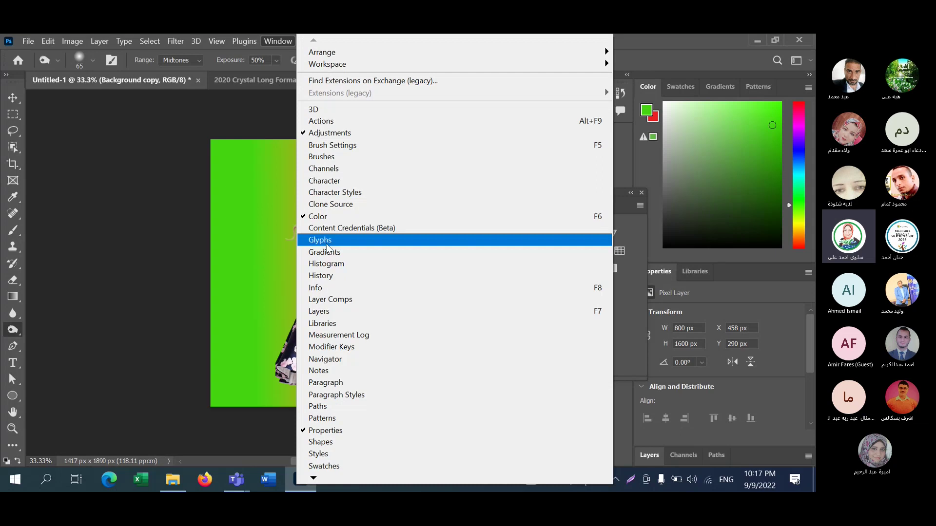
click(347, 313)
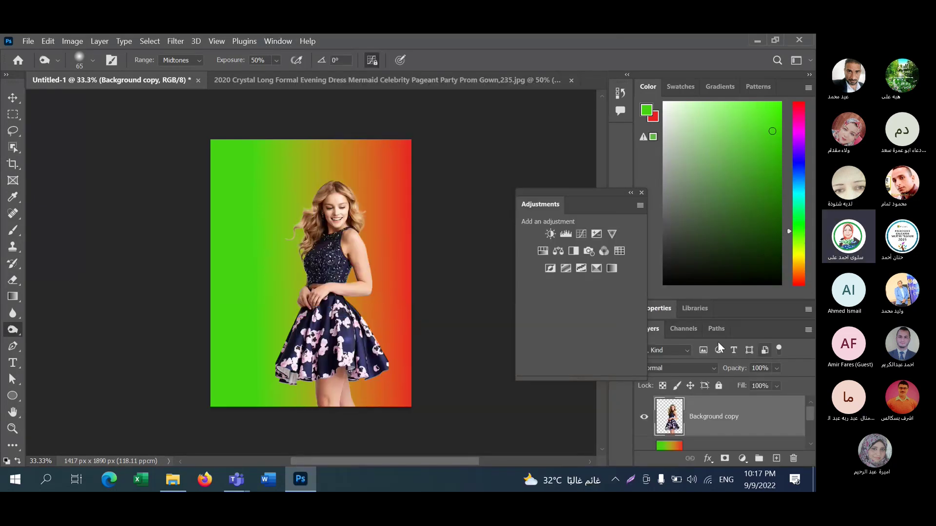
drag(653, 334, 85, 142)
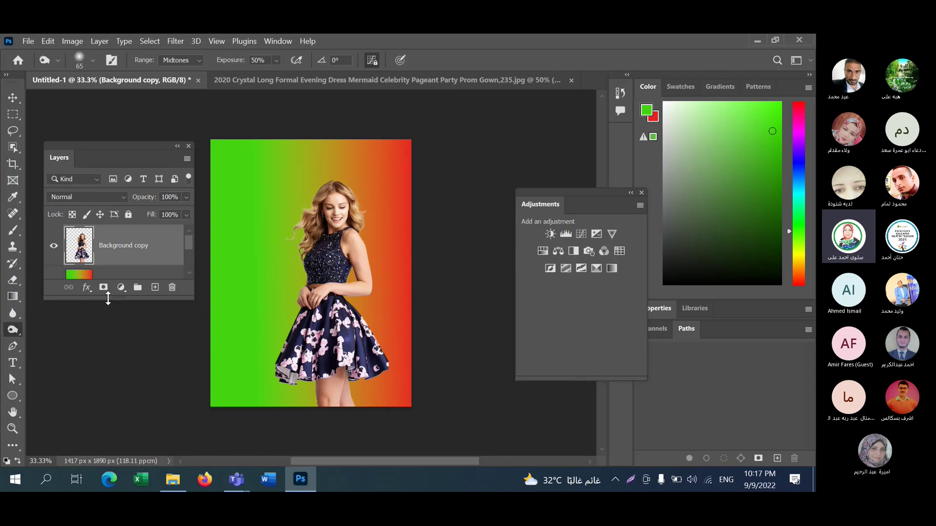
drag(107, 297, 109, 430)
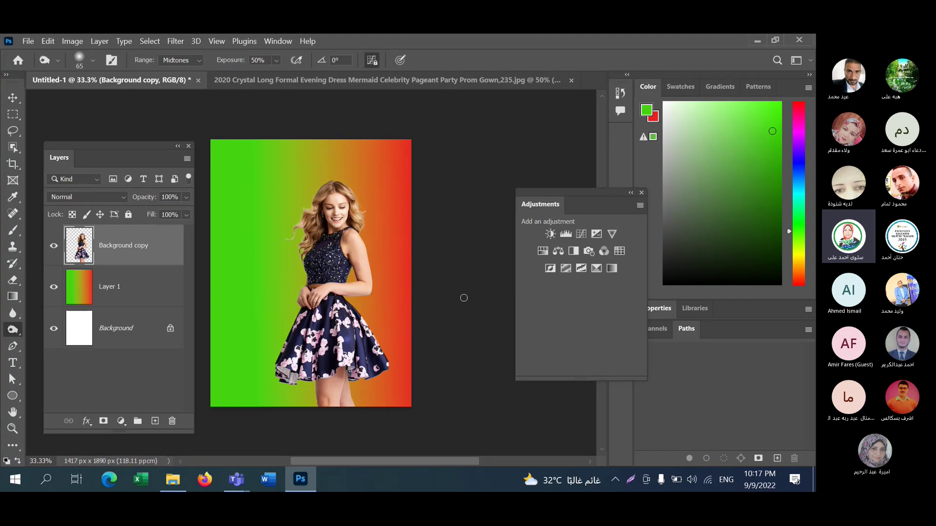
- Try a Black & White adjustment layer over the whole composition and delete it
click(573, 251)
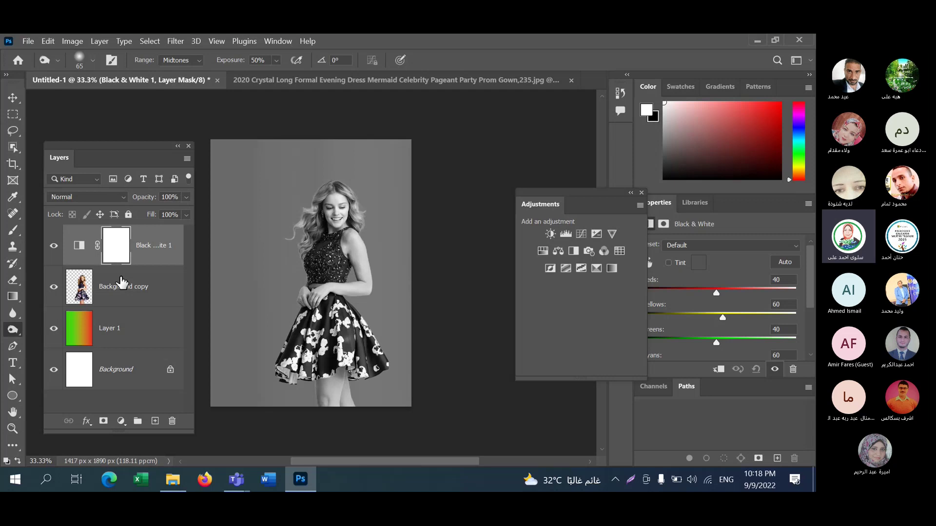
key(Delete)
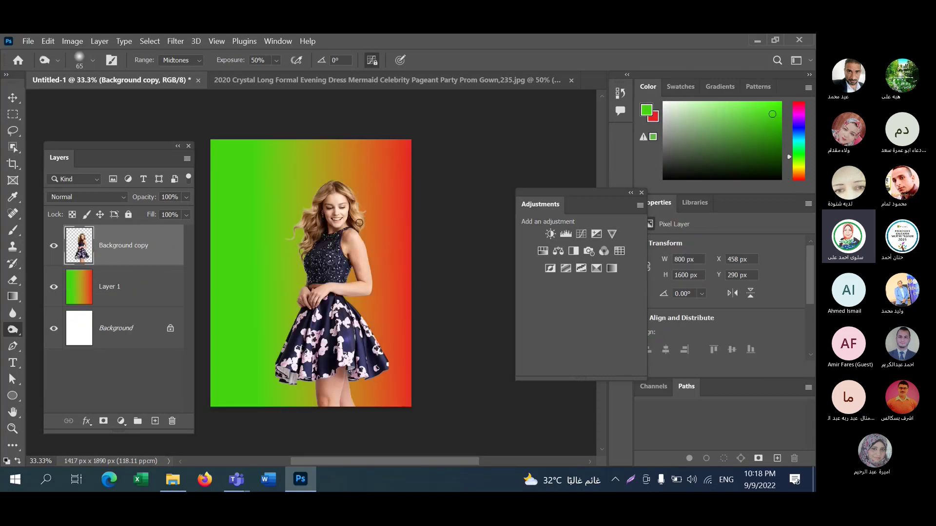
- Move the woman to X 270 px and scale her with Free Transform to 127% width and 104.5% height
click(13, 99)
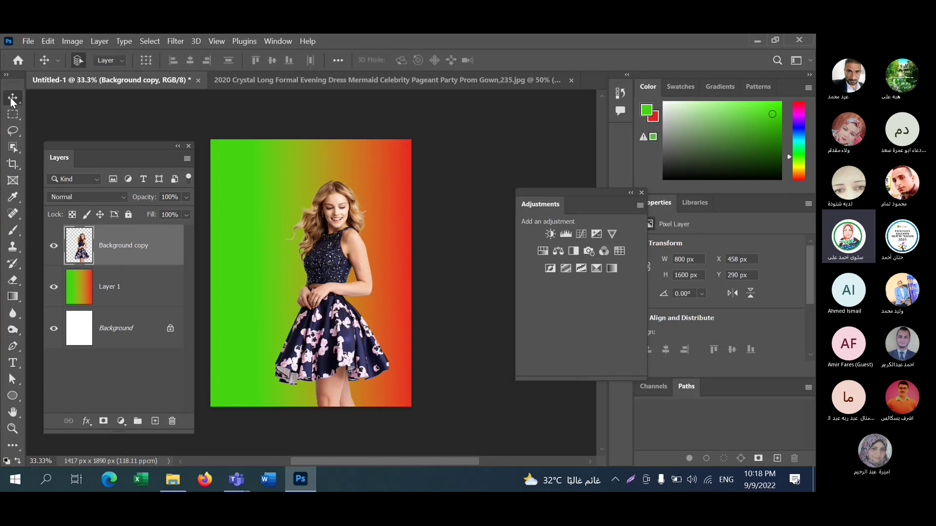
drag(334, 247, 306, 242)
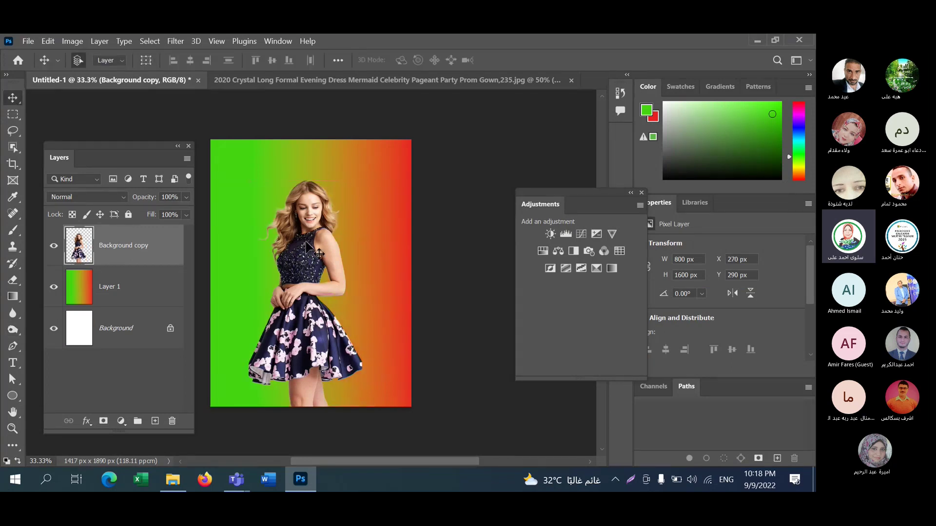
key(ctrl+t)
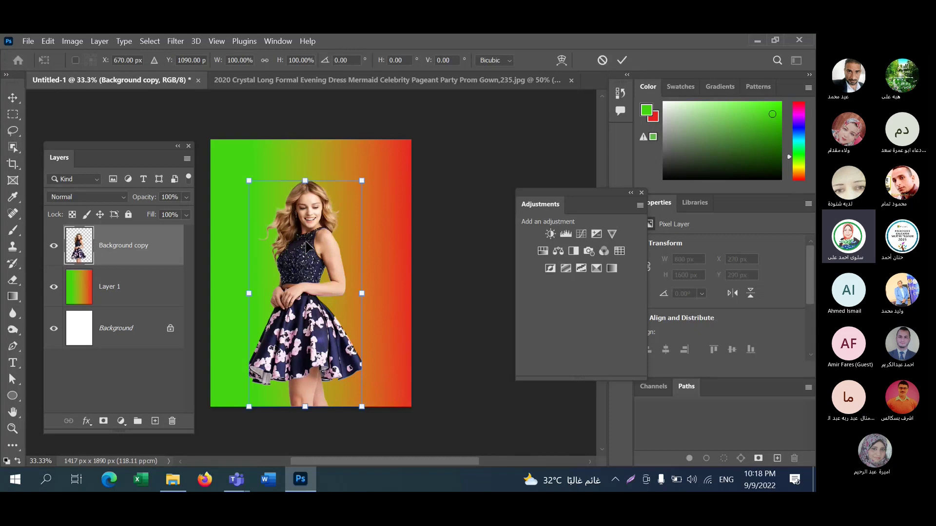
drag(362, 180, 393, 171)
drag(337, 219, 336, 226)
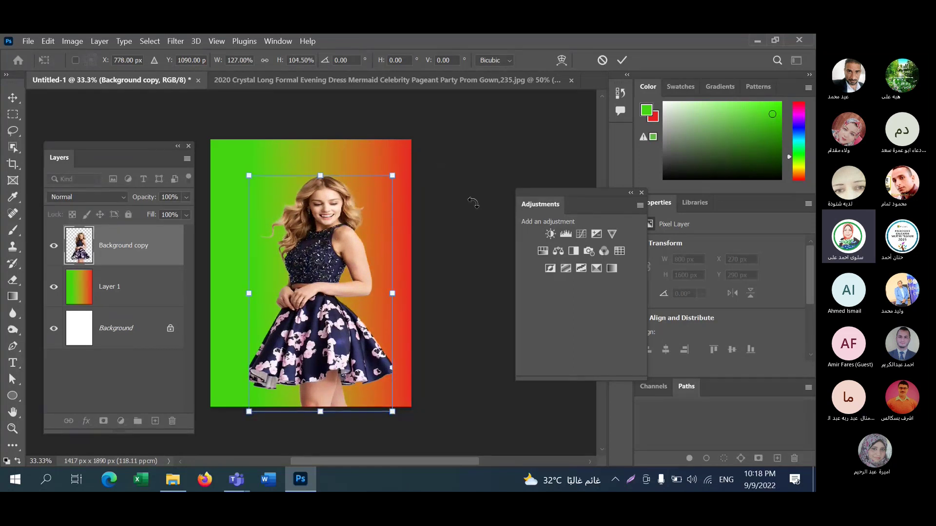
click(13, 100)
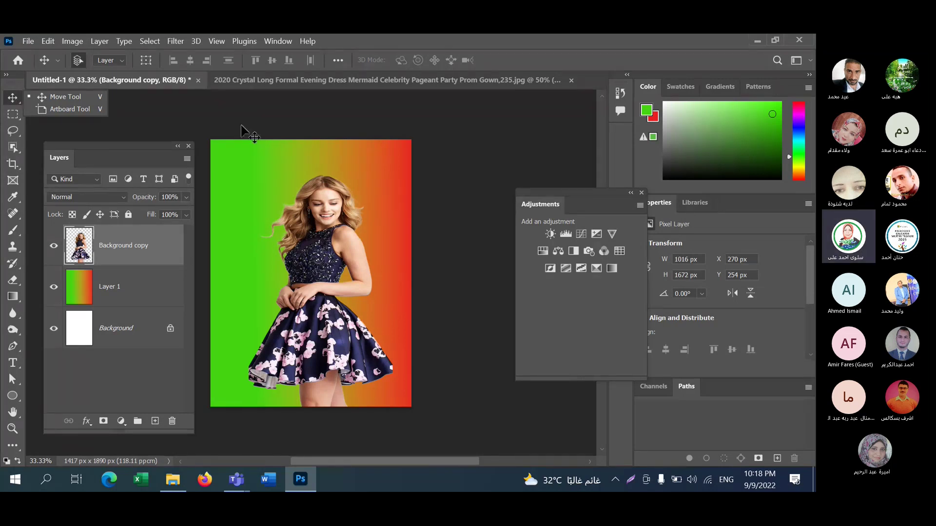
- Add a Black & White adjustment layer above the woman with Reds at 63 and Yellows at 171
click(576, 251)
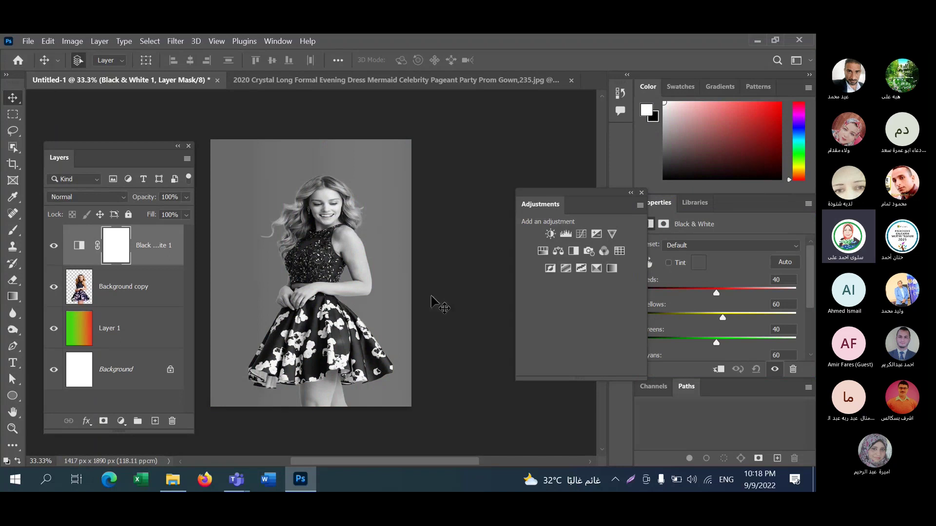
drag(717, 292, 696, 294)
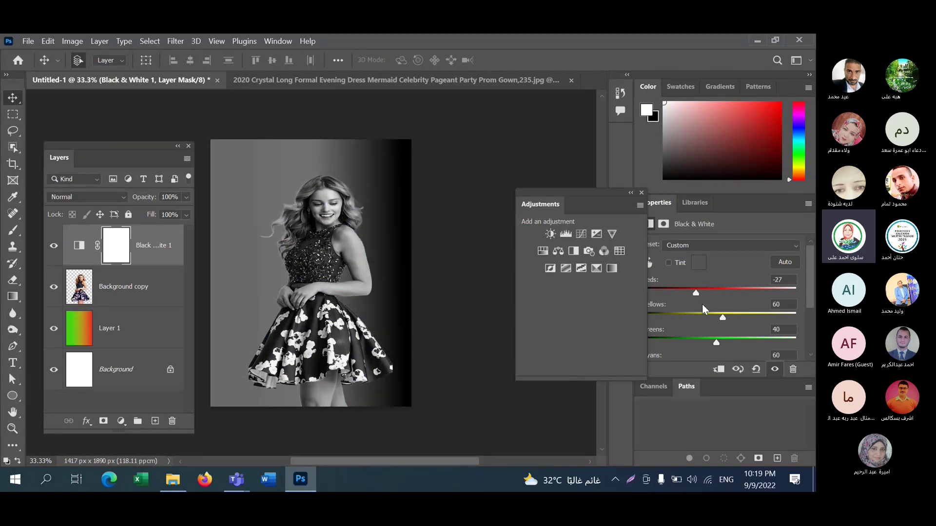
drag(724, 318, 757, 317)
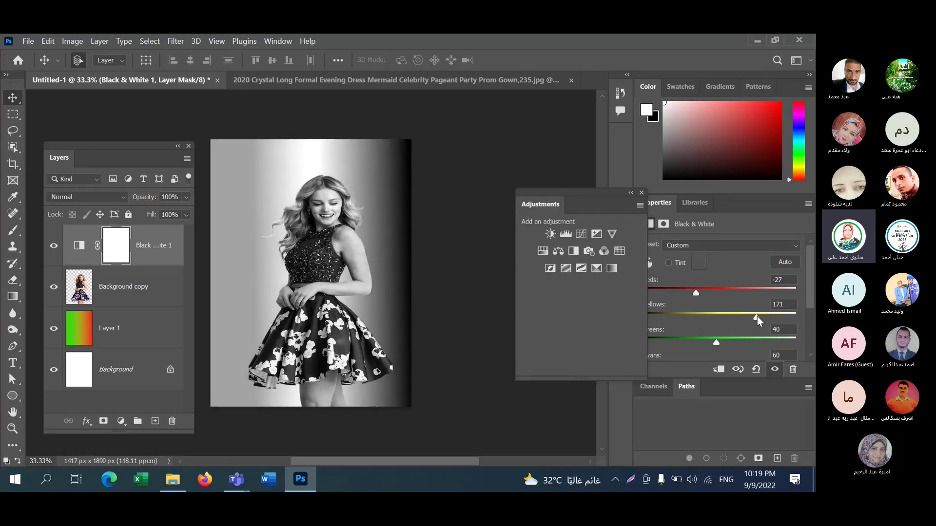
drag(696, 293, 724, 291)
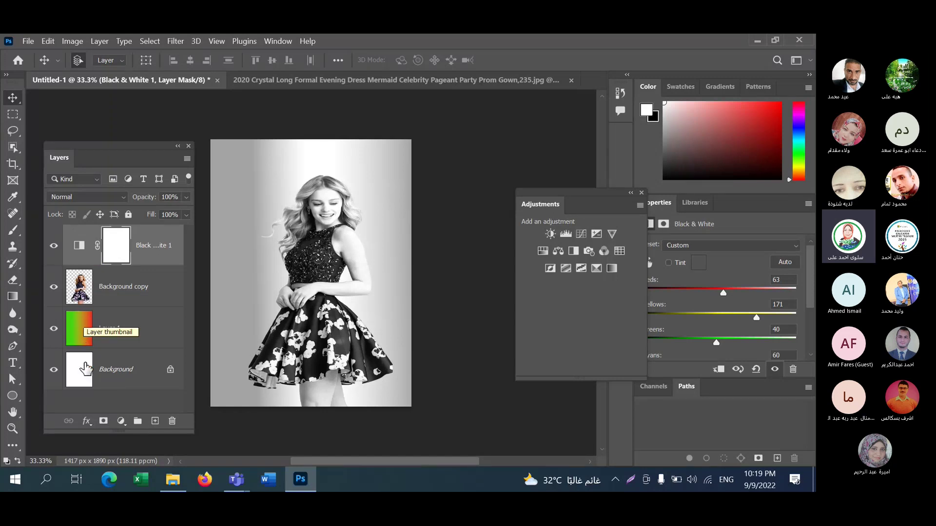
- Clip the Black & White adjustment to the Background copy layer and move the woman to X 163 px, Y 254 px
click(79, 247)
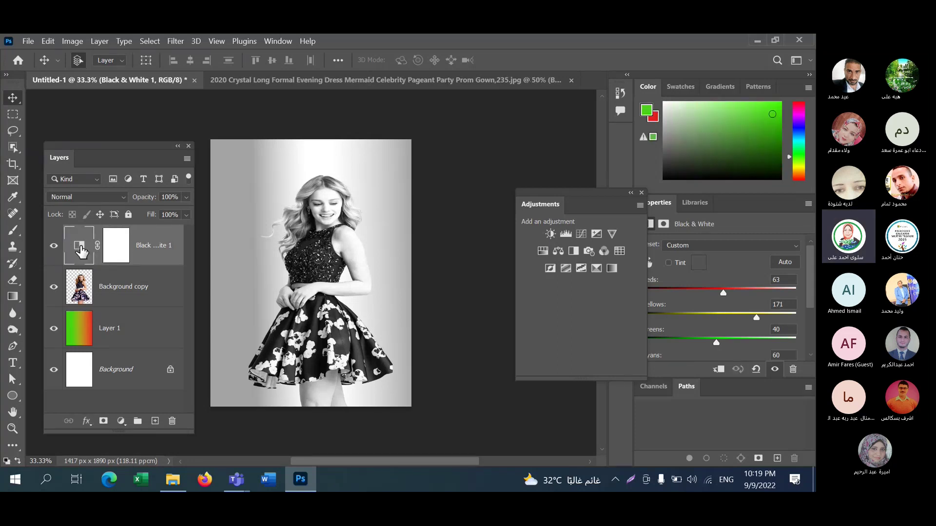
click(117, 247)
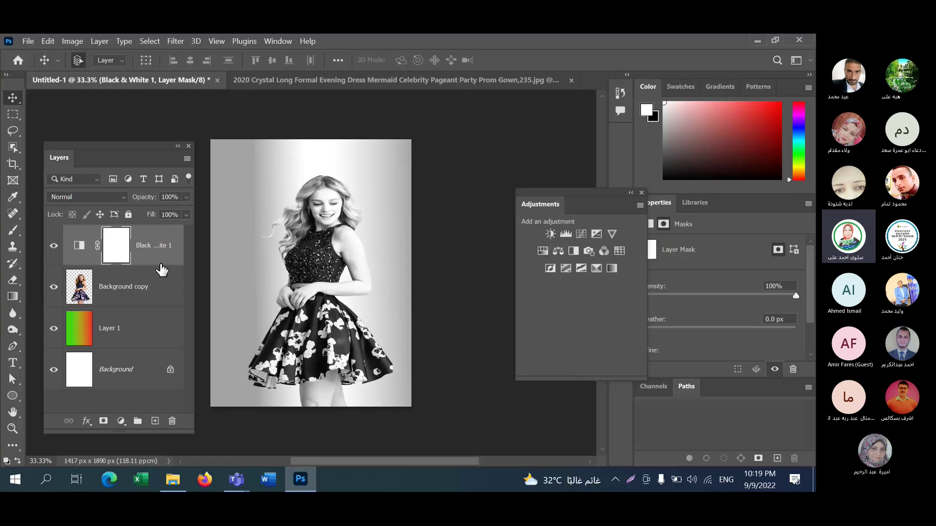
drag(160, 265, 160, 260)
alt+click(160, 261)
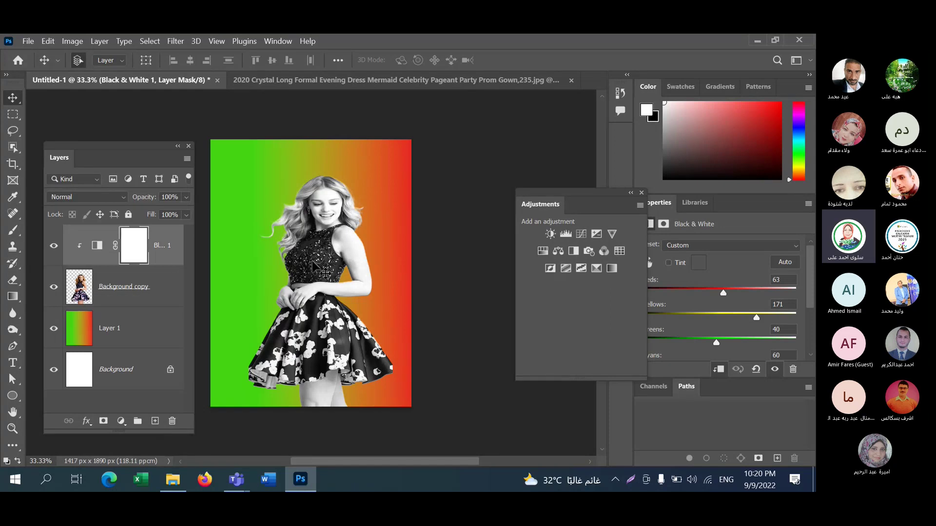
drag(308, 262, 297, 262)
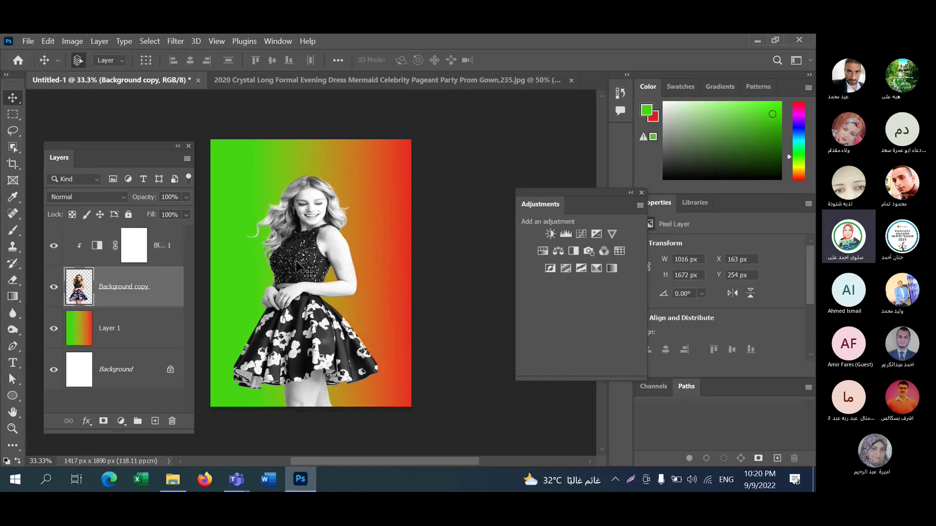
- Undo the woman's last move, and release and reapply the Black & White adjustment's clipping to the Background copy layer
key(ctrl+z)
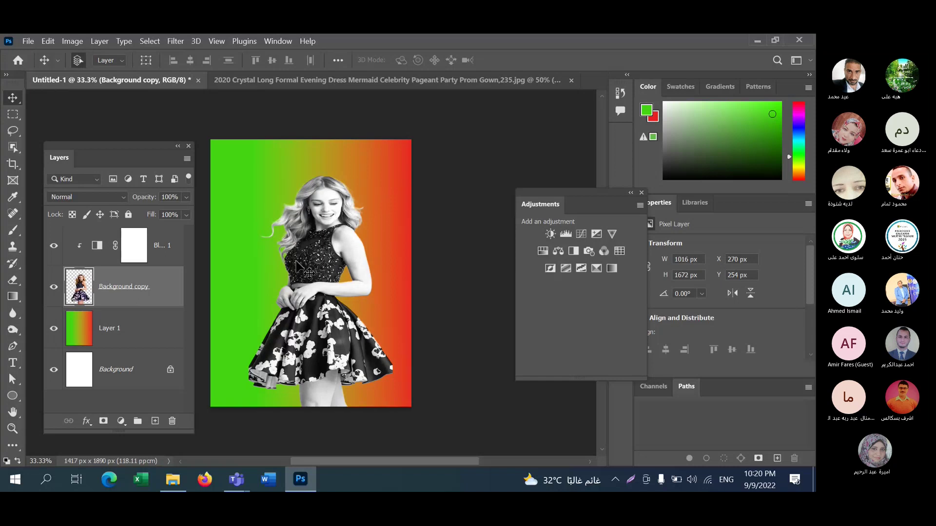
key(ctrl+alt+g)
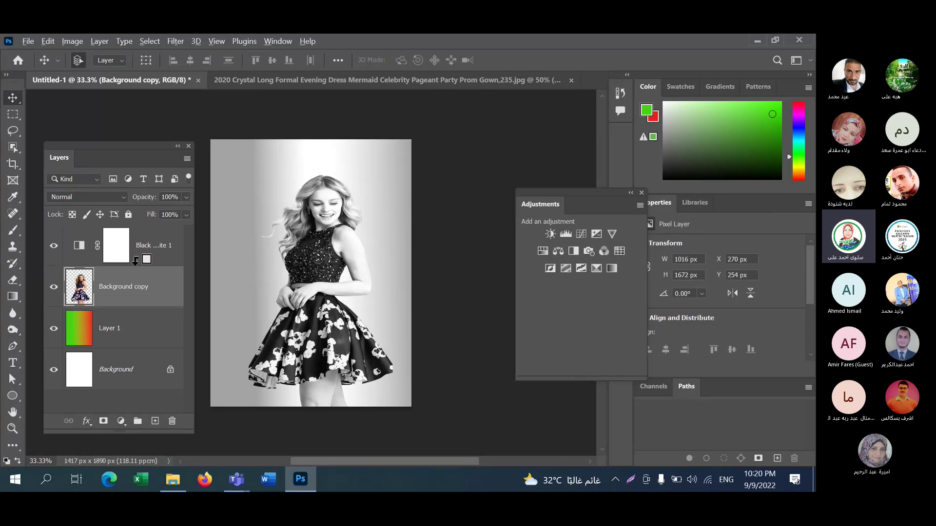
alt+click(135, 261)
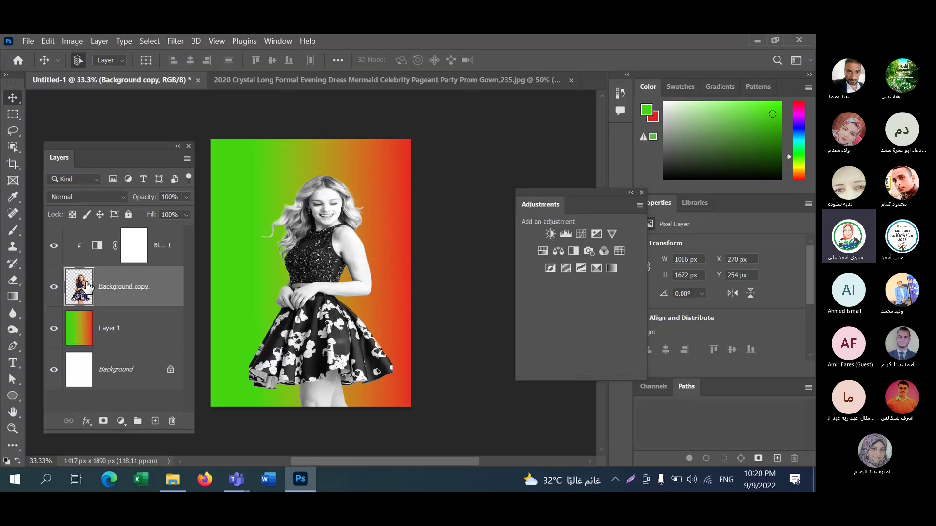
- Move the woman to X 201 px and Free Transform her to 101.77% width and 94.26% height, centred at X 760 px, Y 1144 px
drag(328, 249, 316, 249)
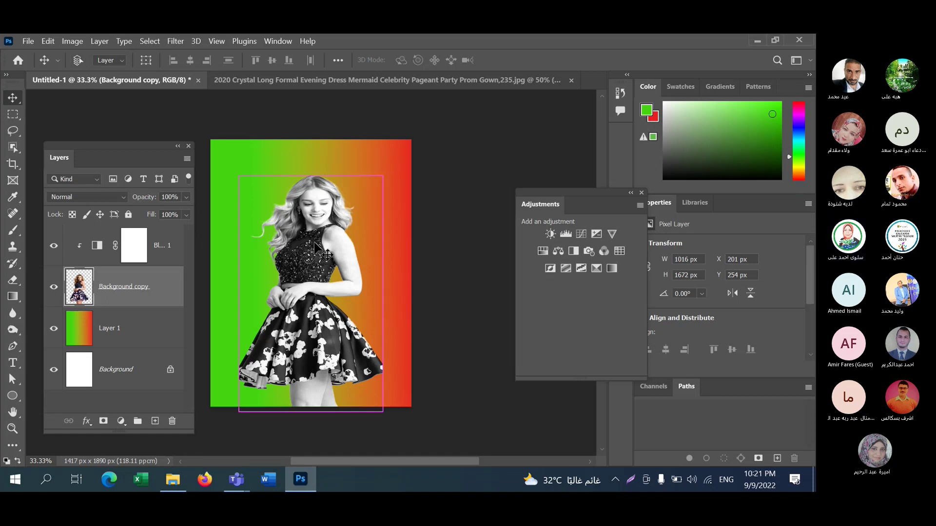
key(ctrl+t)
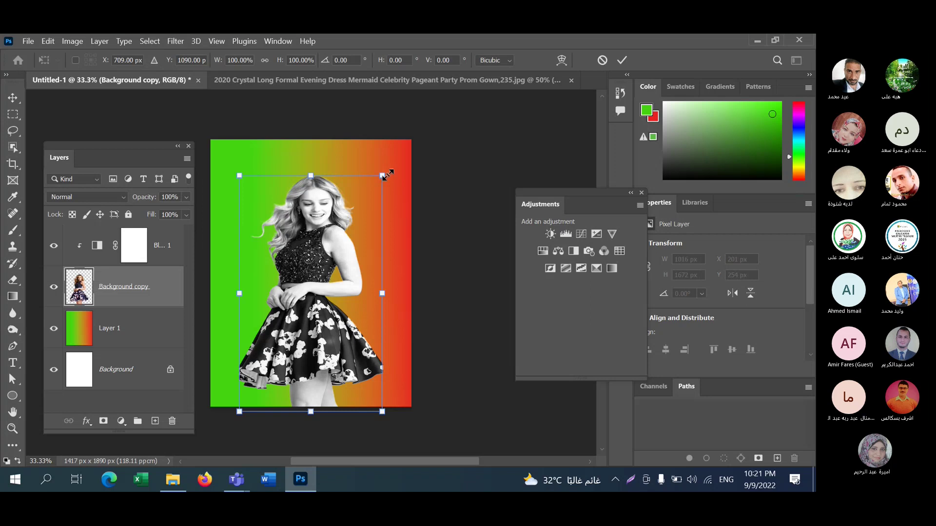
drag(387, 175, 390, 188)
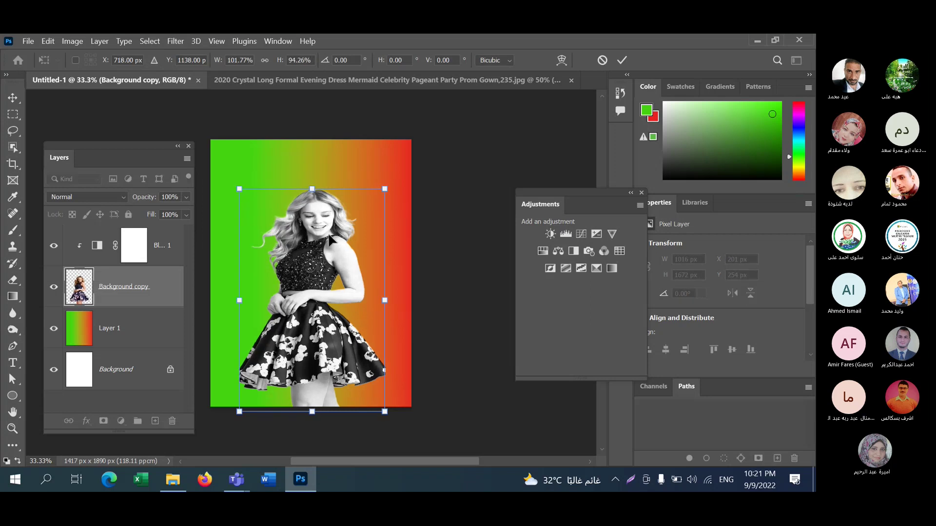
drag(329, 236, 334, 238)
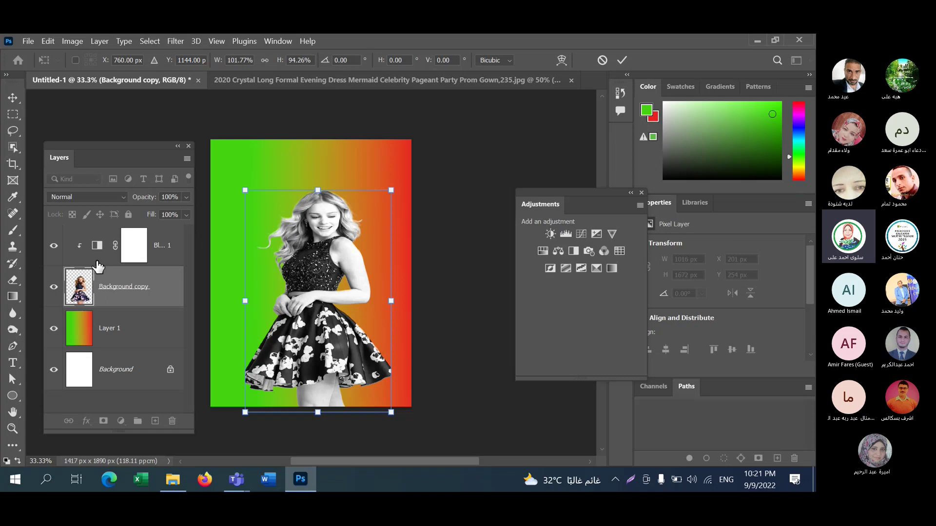
click(119, 332)
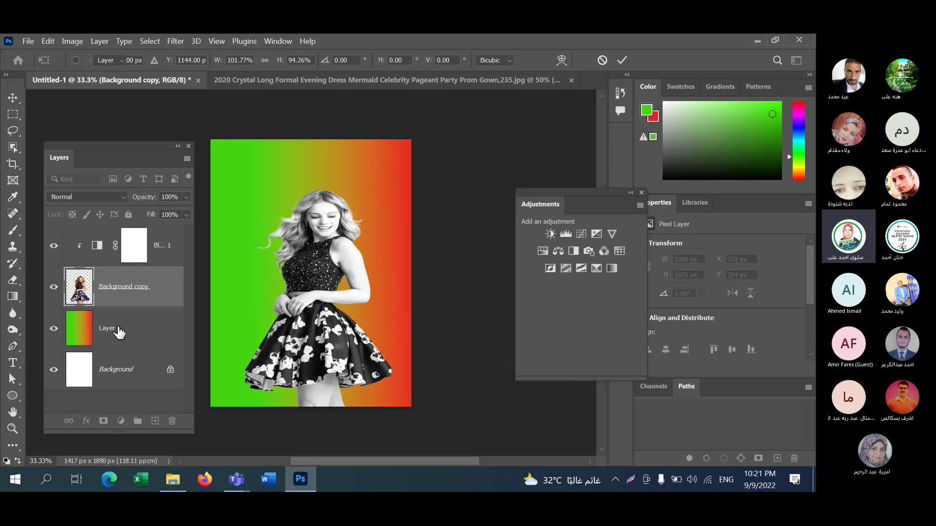
- Try placing Layer 1 above the Background copy layer, restore the order, and release the Black & White adjustment's clipping
drag(120, 332, 98, 267)
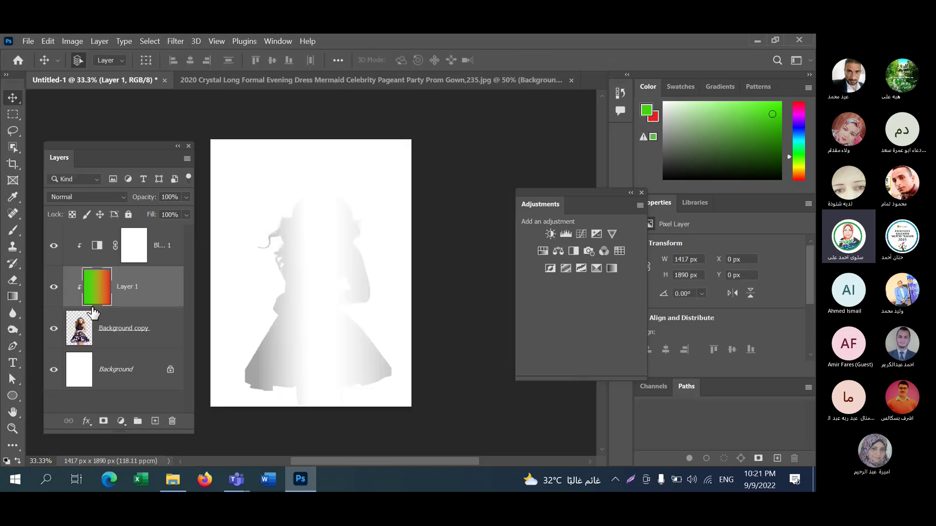
drag(93, 312, 111, 271)
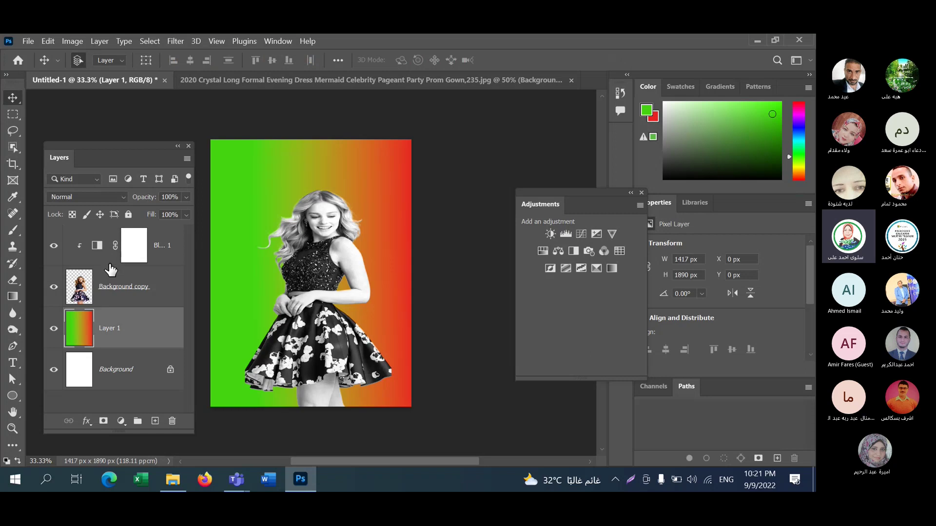
click(110, 266)
mouse_move(110, 270)
mouse_down()
mouse_move(108, 260)
mouse_move(112, 273)
mouse_up()
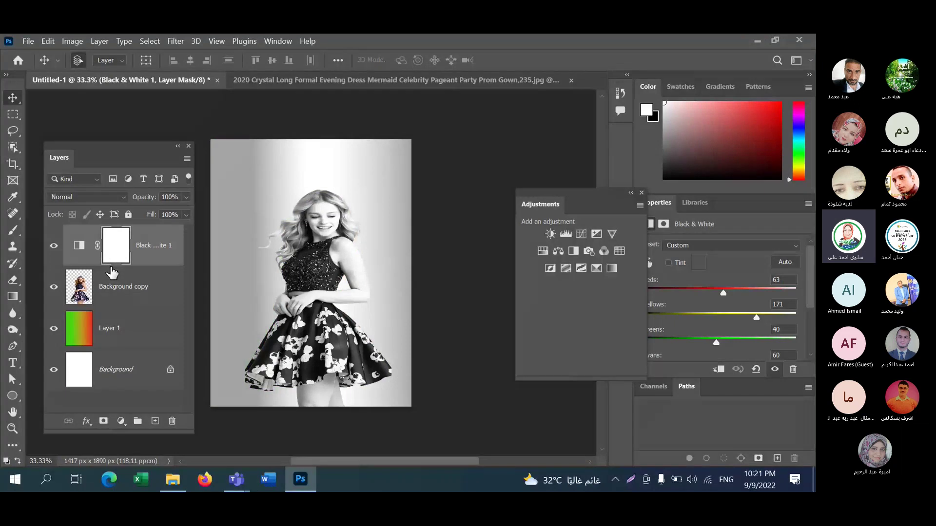
- Move the gradient Layer 1 above the Background copy layer and clip the Black & White adjustment to it
drag(122, 328, 125, 268)
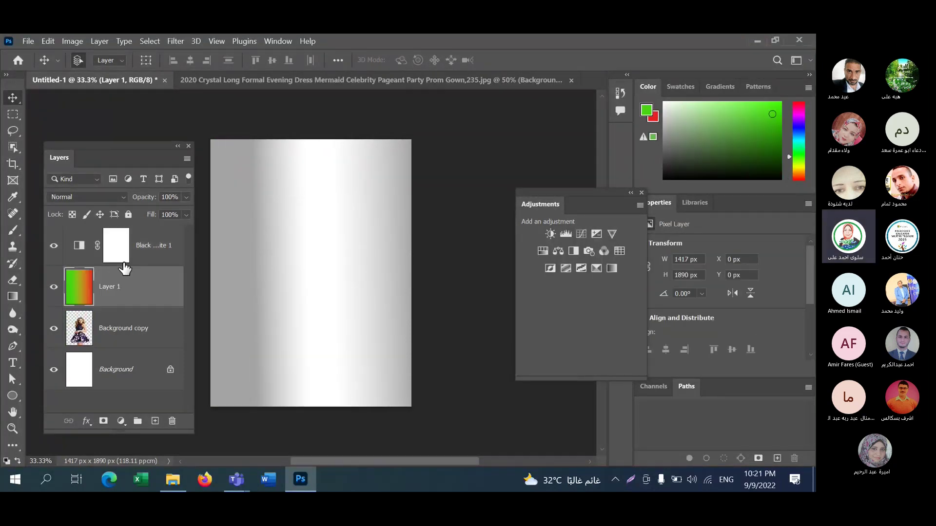
click(124, 264)
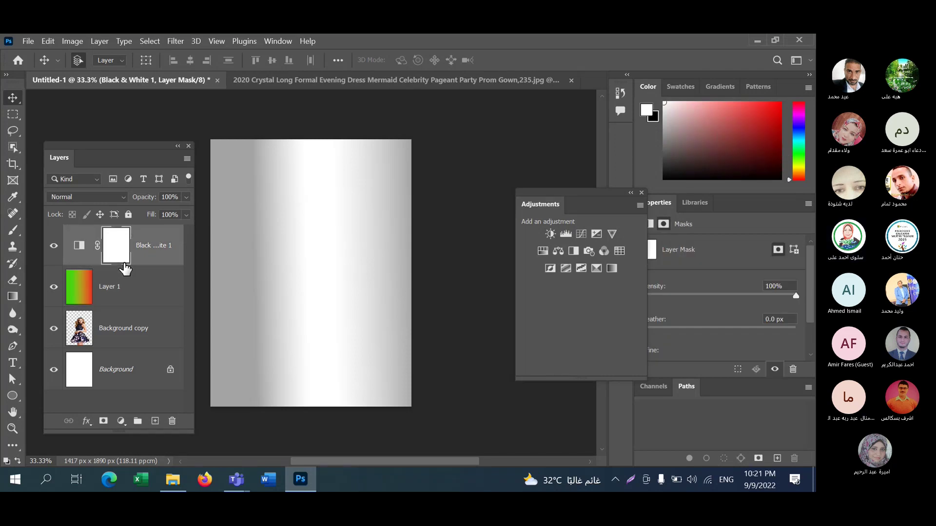
drag(131, 267, 136, 261)
alt+click(136, 262)
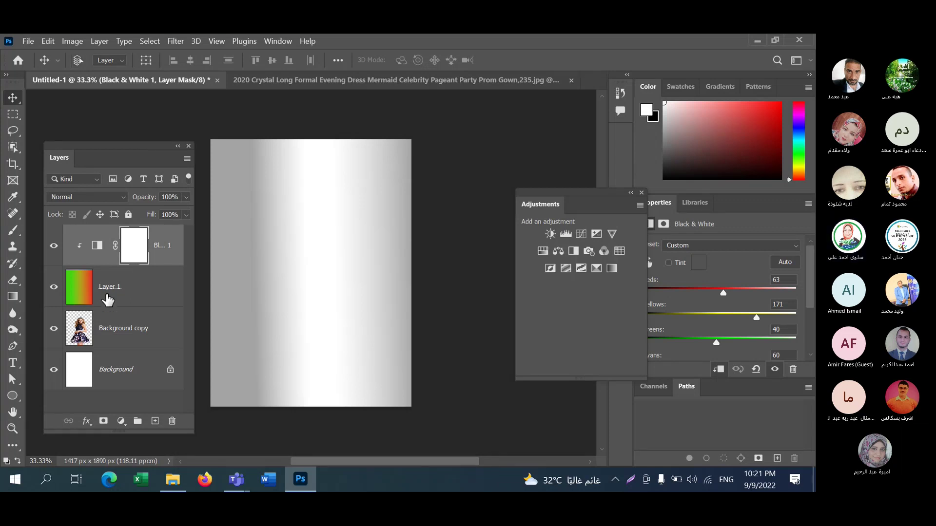
- Restore Layer 1 below the Background copy layer and clip the Black & White adjustment to the woman again
key(ctrl+alt+g)
key(ctrl+])
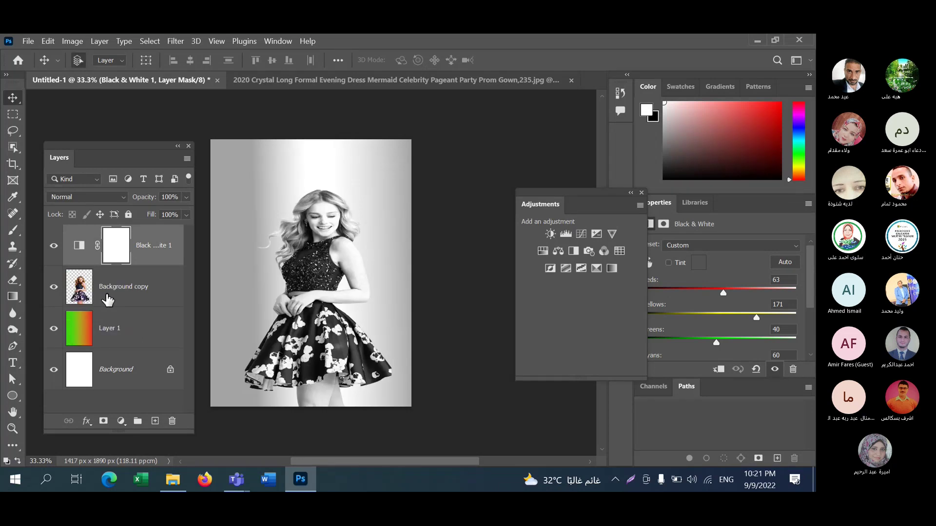
key(ctrl+alt+g)
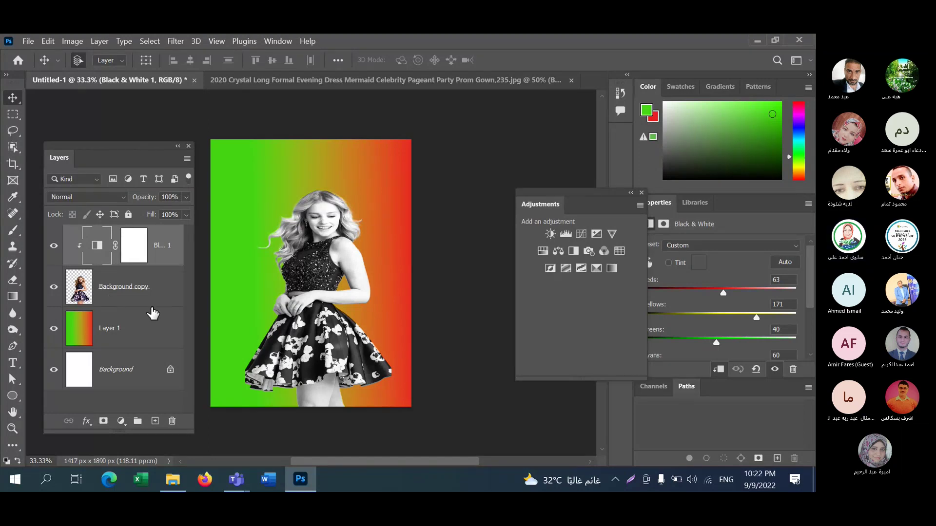
- Add a Solid Color fill layer directly above the gradient Layer 1
click(151, 328)
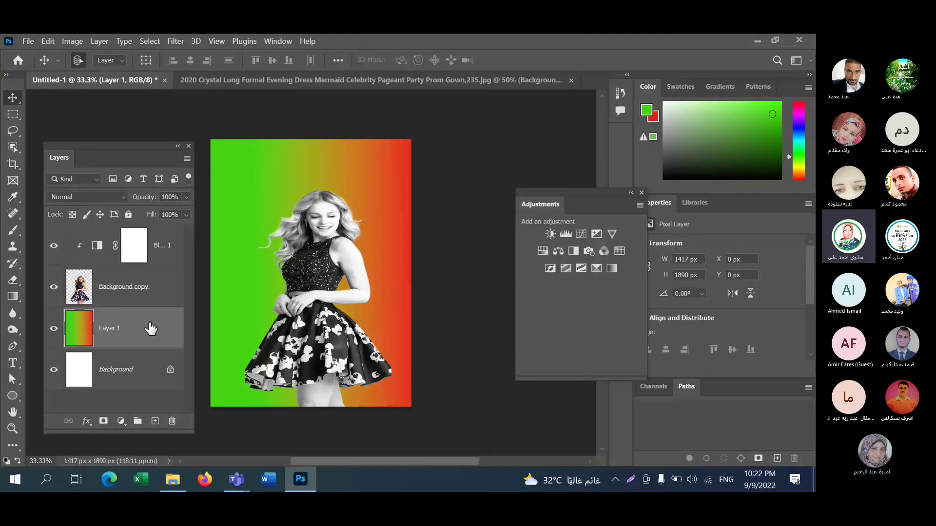
click(121, 421)
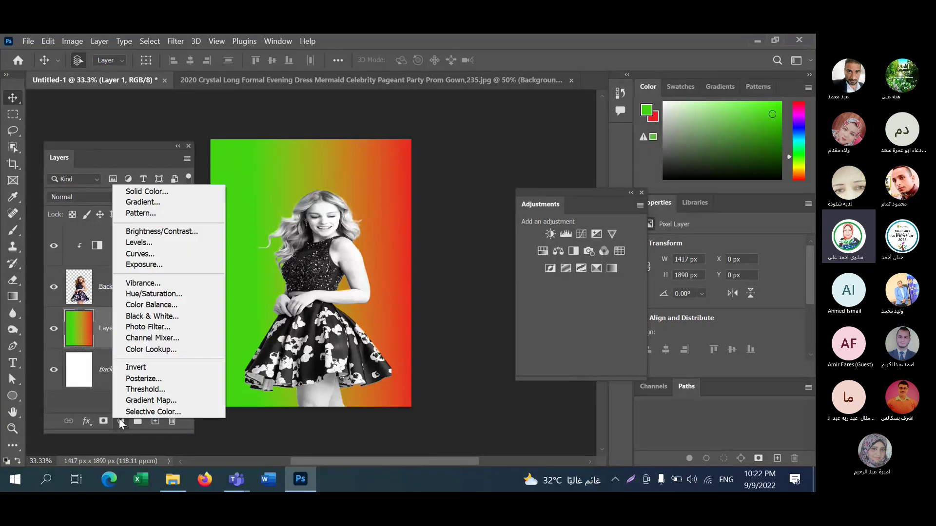
click(161, 192)
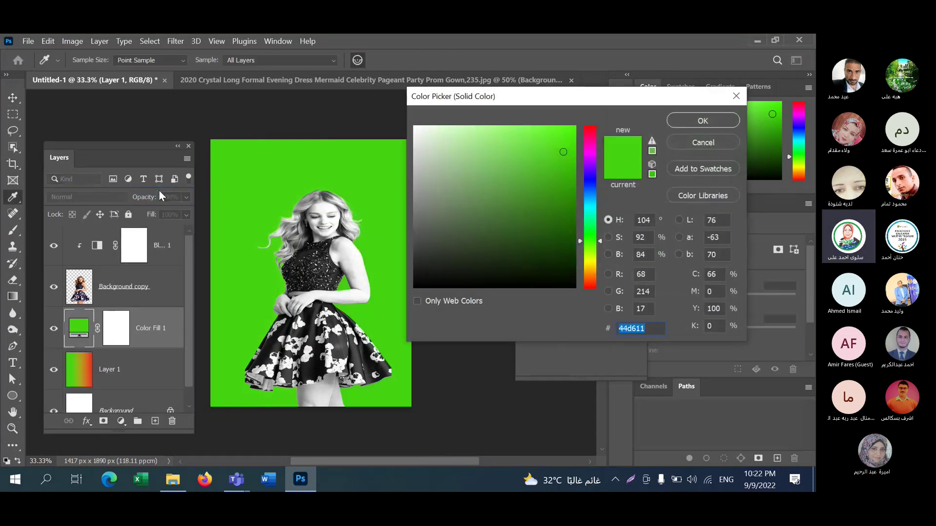
- Try several shades for the solid fill and confirm the muted purple 9568a2
click(483, 168)
click(497, 213)
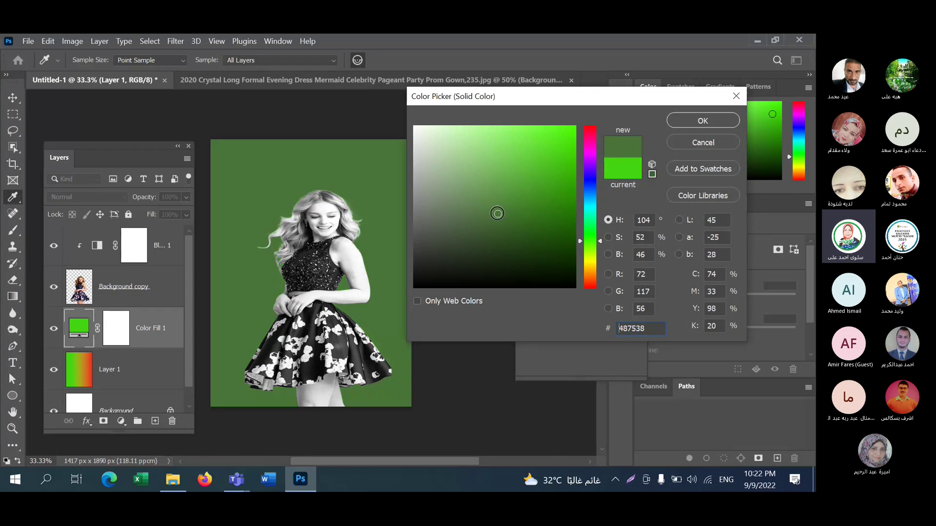
click(593, 157)
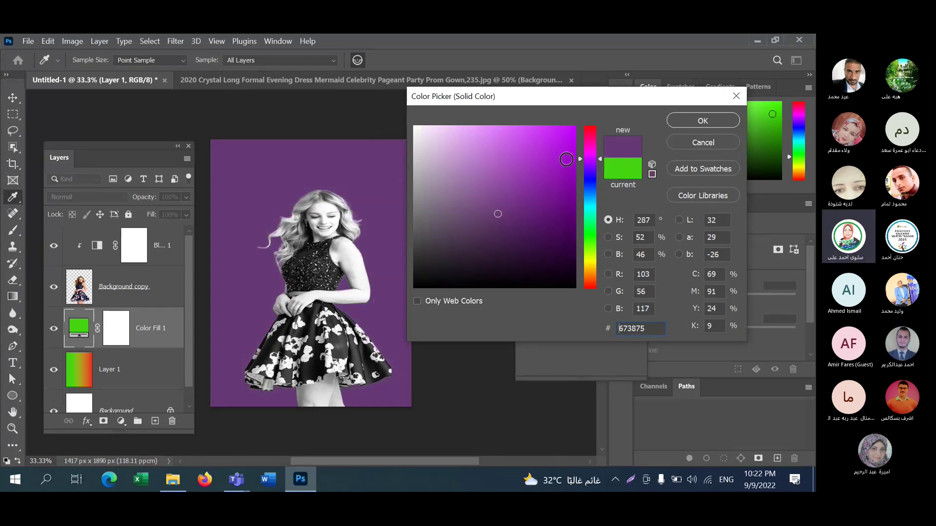
click(516, 163)
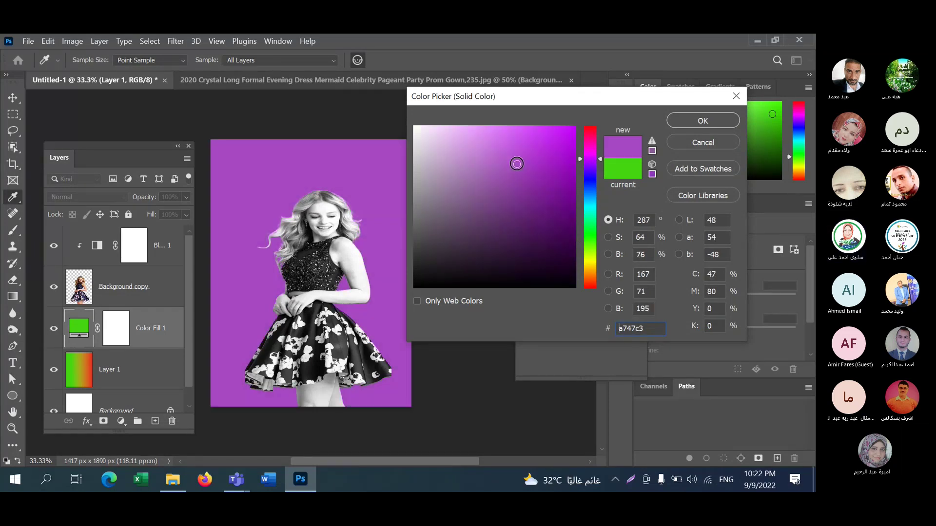
click(481, 148)
click(525, 200)
click(456, 179)
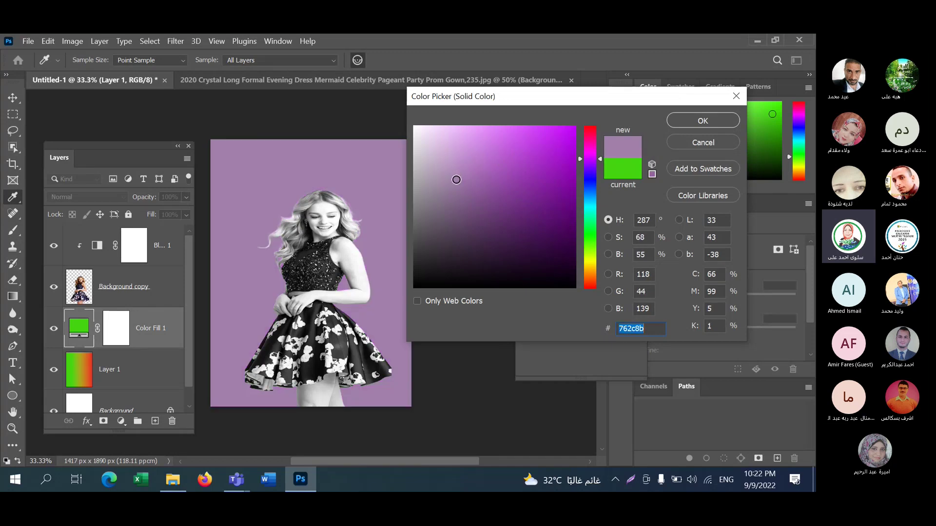
click(456, 152)
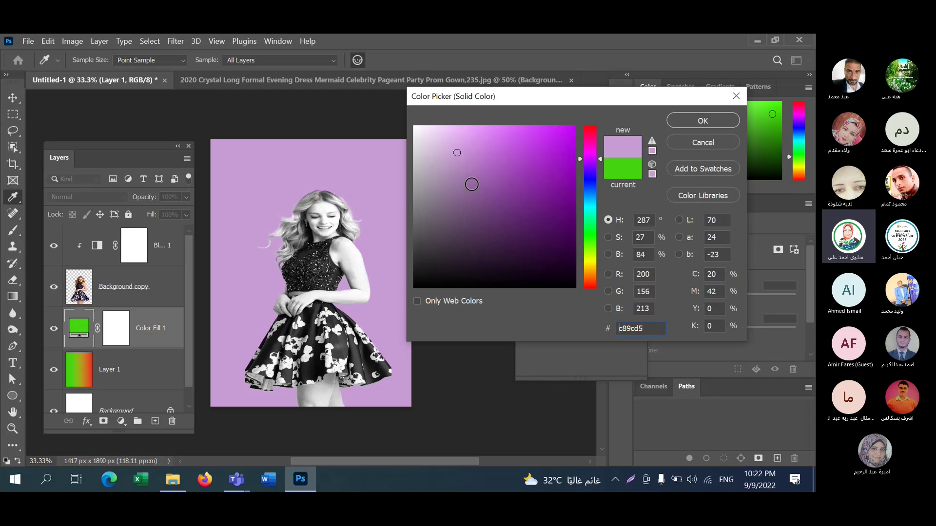
click(471, 185)
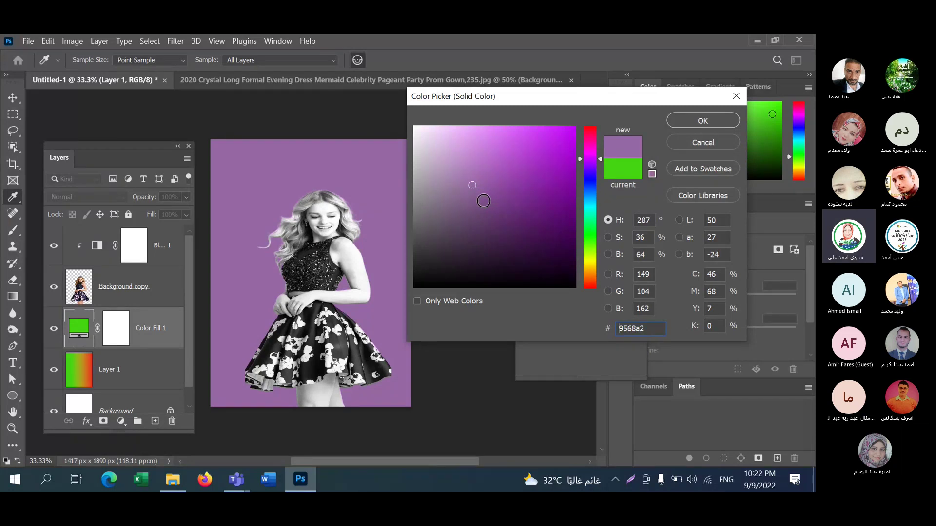
click(701, 121)
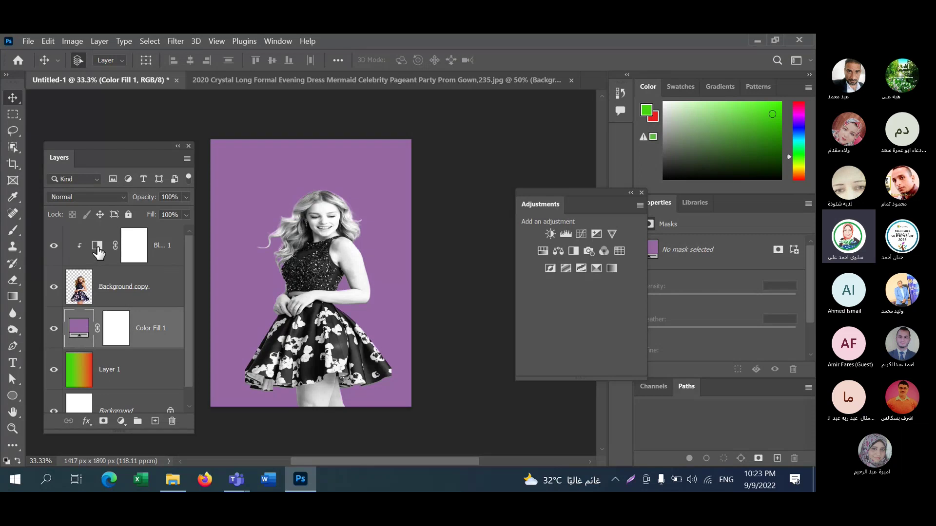
right_click(81, 331)
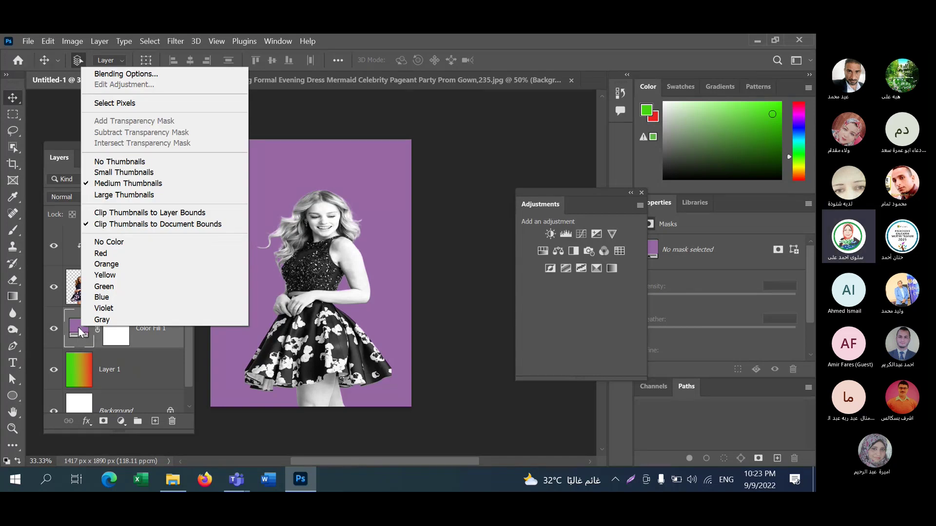
click(78, 332)
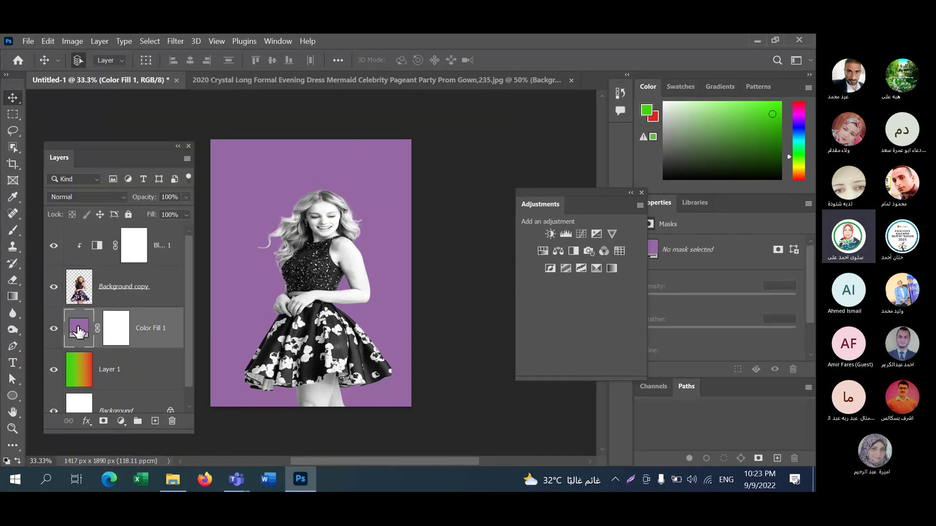
right_click(119, 329)
click(79, 331)
- Uncover the Properties panel and change the solid fill layer's colour to olive a29c68 by setting its hue to 54°
drag(568, 189, 525, 189)
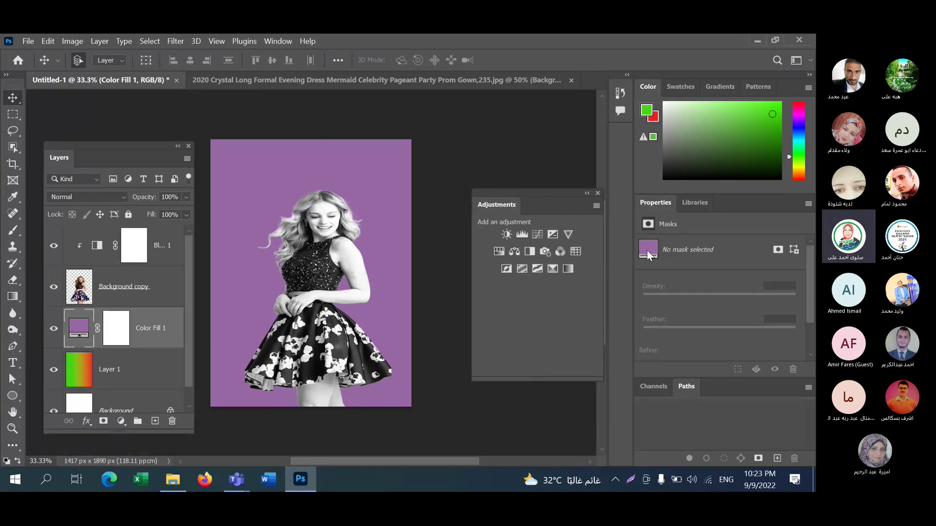
double_click(76, 330)
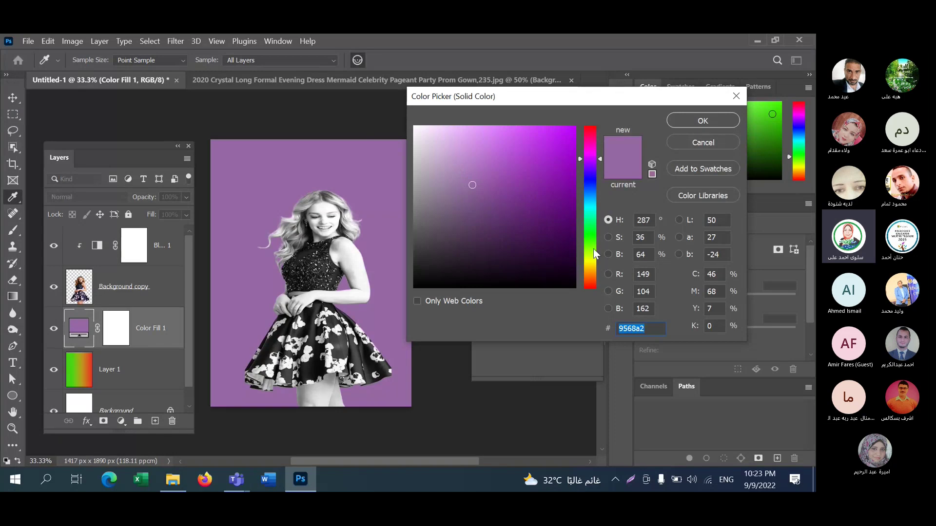
drag(593, 250, 590, 265)
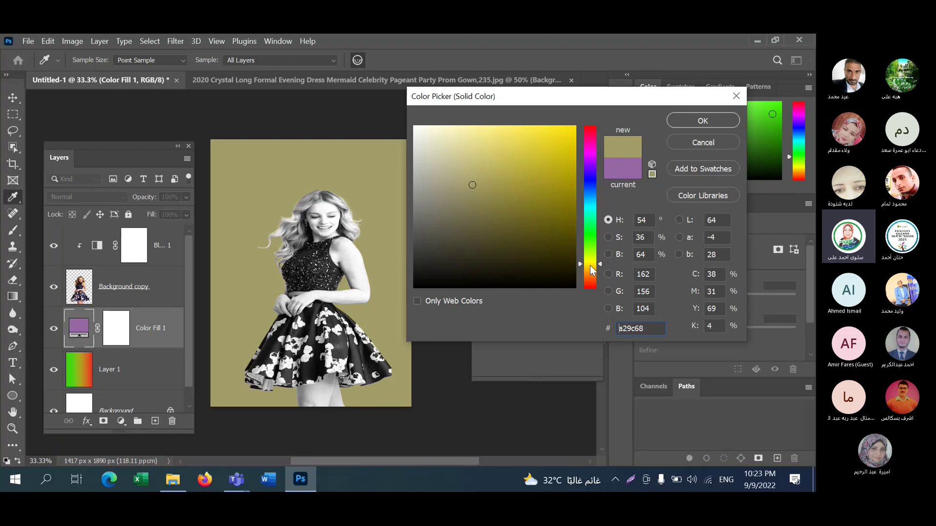
click(709, 117)
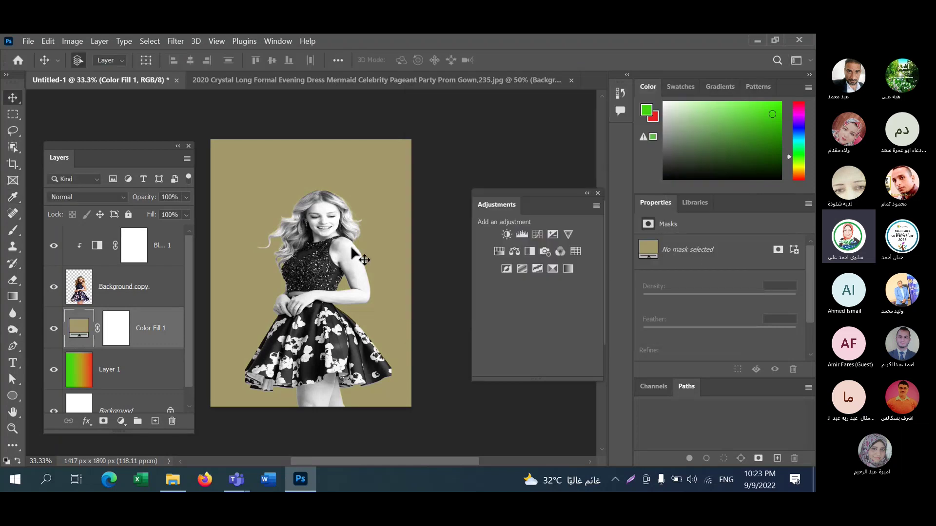
- Move the woman to X 228 px, Y 314 px, and show the tools in two columns with the Color Fill 1 layer selected
mouse_move(318, 249)
mouse_down()
mouse_move(318, 236)
mouse_move(317, 251)
mouse_up()
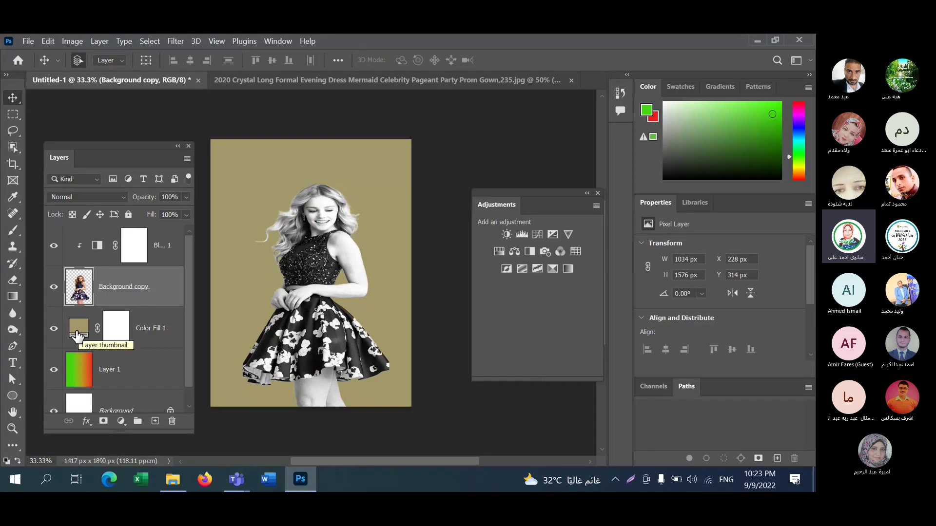
click(6, 76)
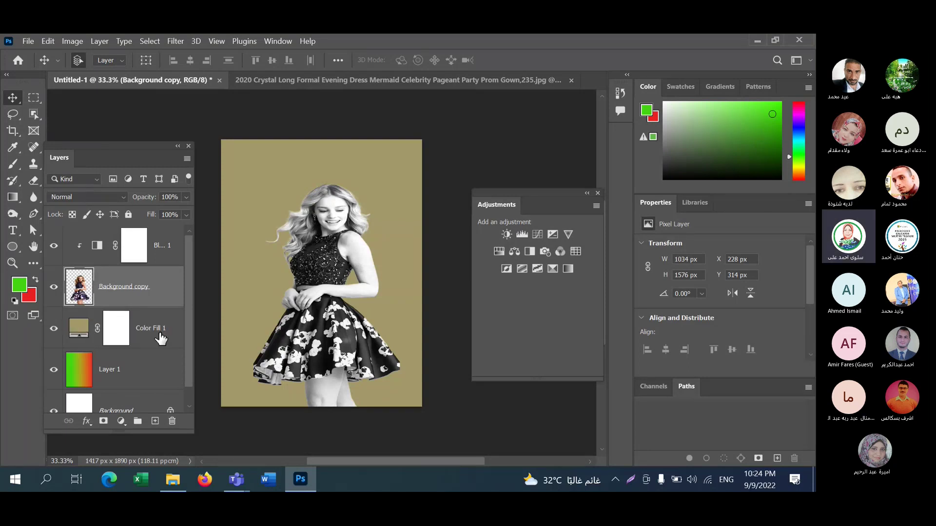
click(78, 333)
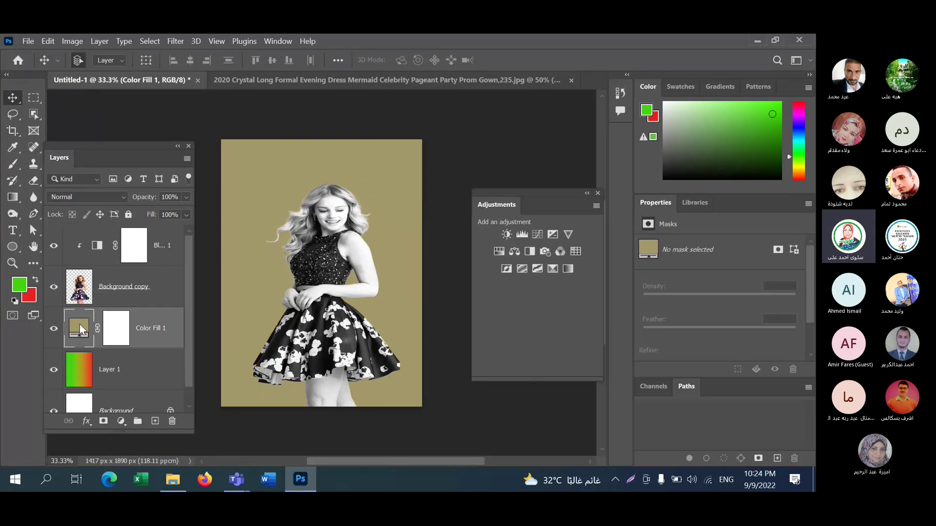
right_click(80, 331)
key(Escape)
right_click(80, 332)
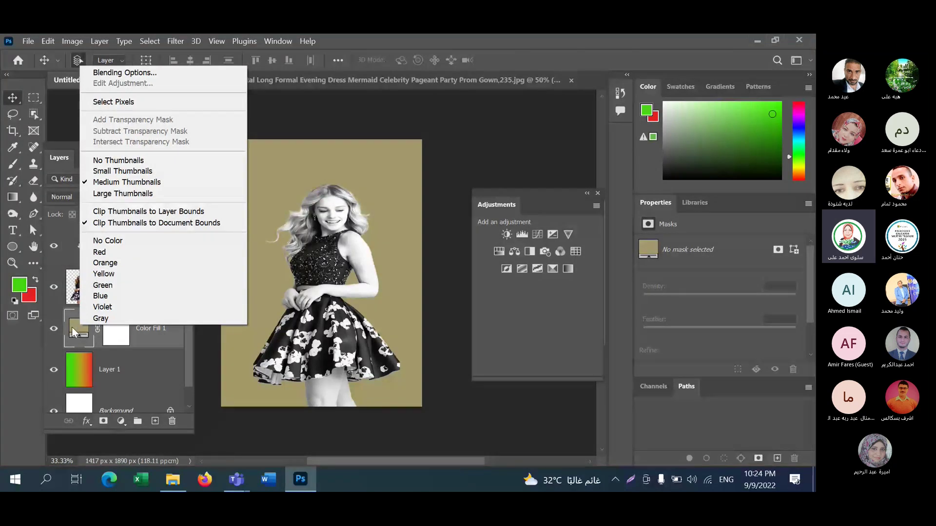
click(73, 333)
right_click(73, 333)
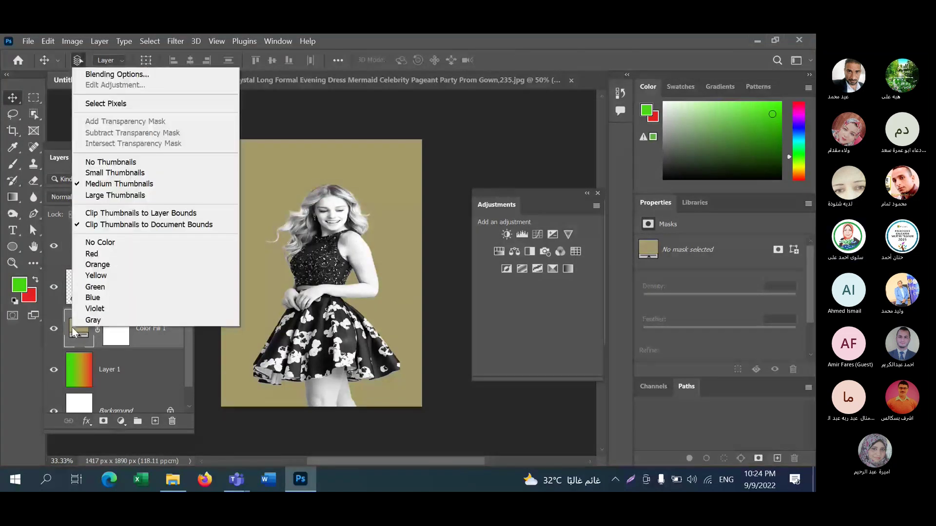
click(74, 333)
right_click(76, 331)
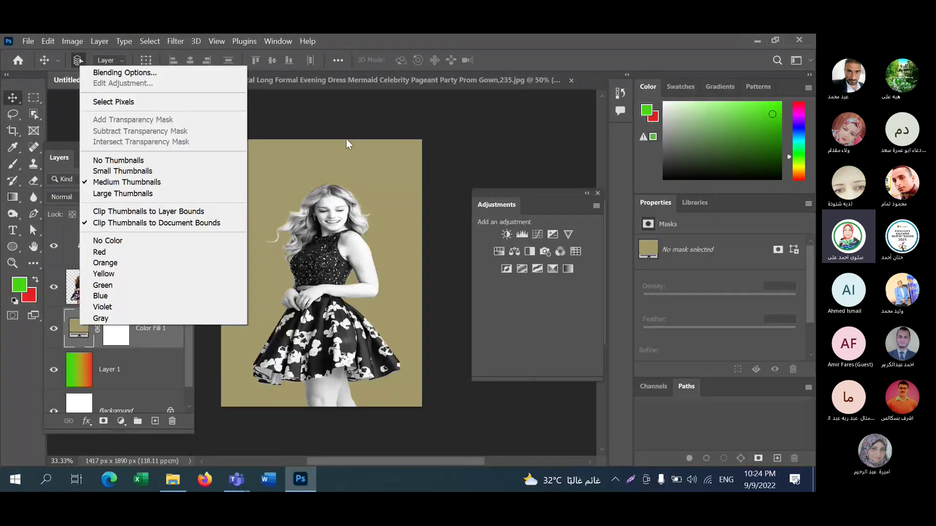
key(Escape)
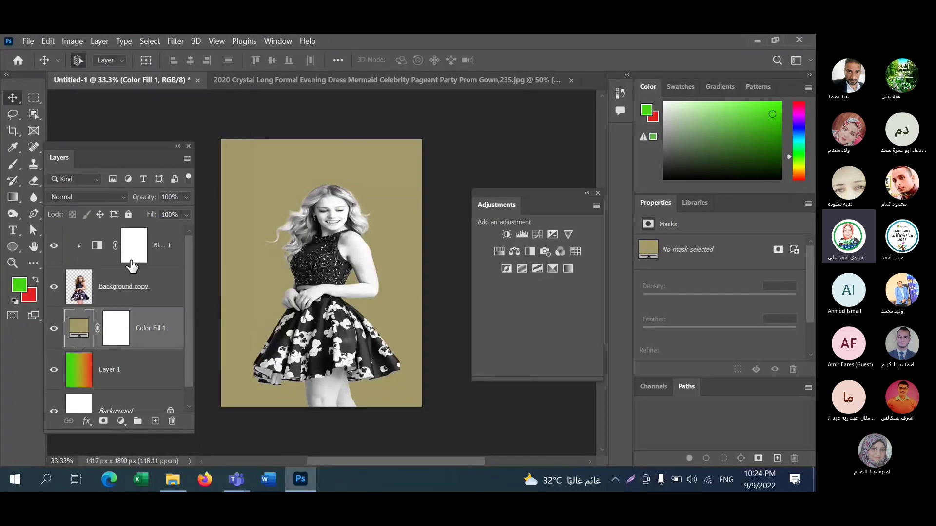
- Try several yellow shades for the Color Fill 1 layer and confirm the light sand colour d2c37d
double_click(79, 330)
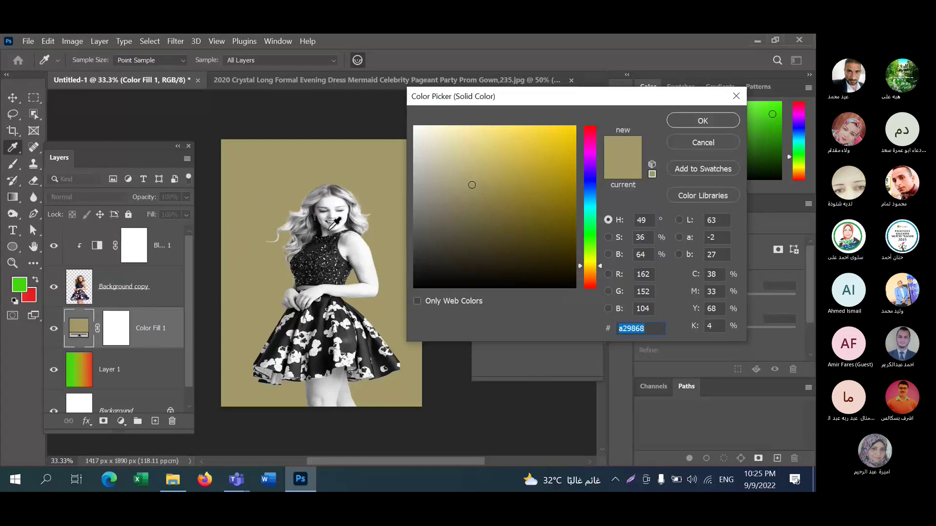
click(533, 138)
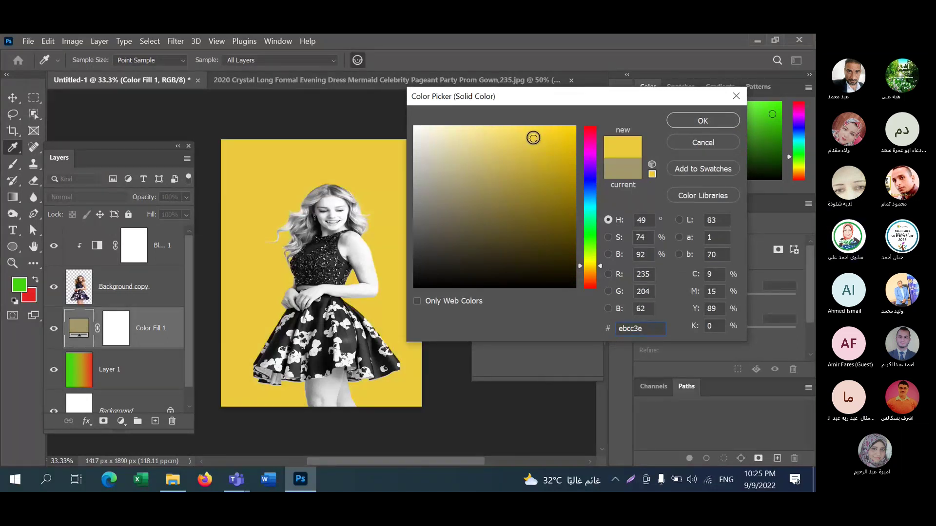
click(547, 187)
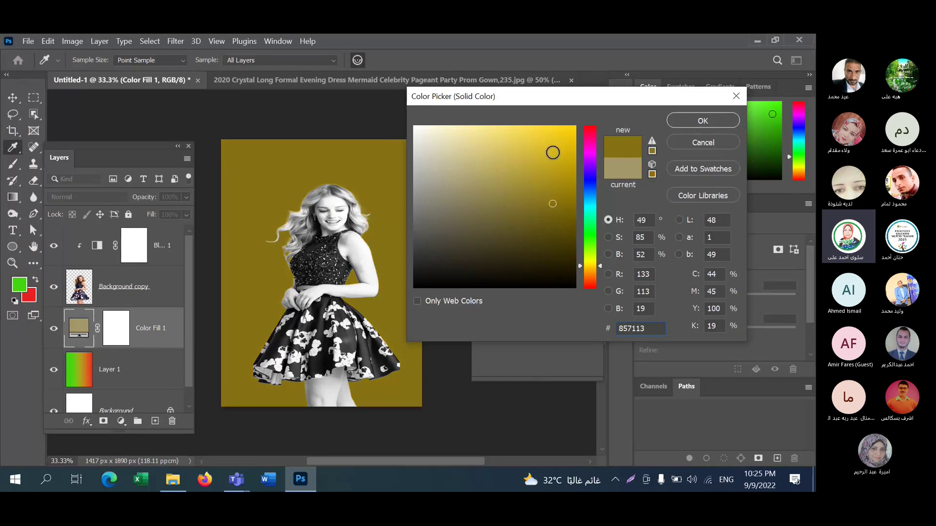
click(553, 153)
click(539, 139)
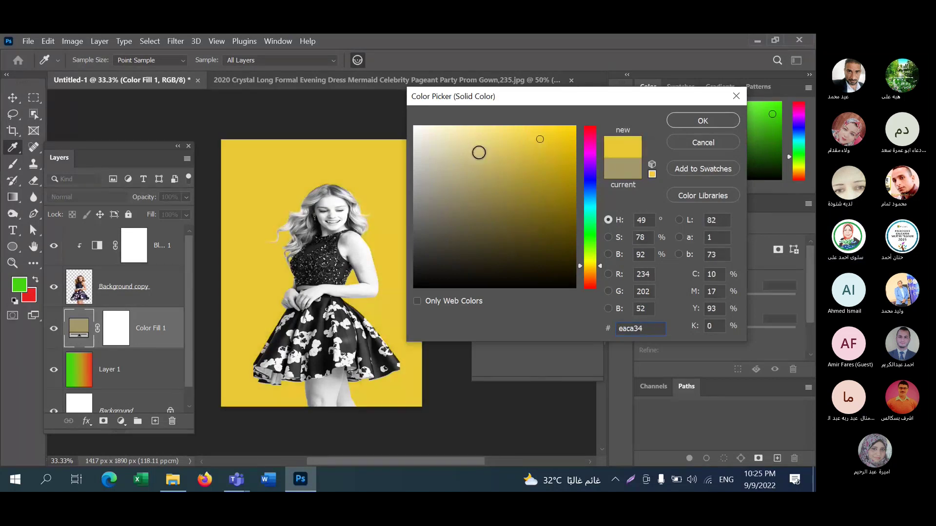
click(479, 153)
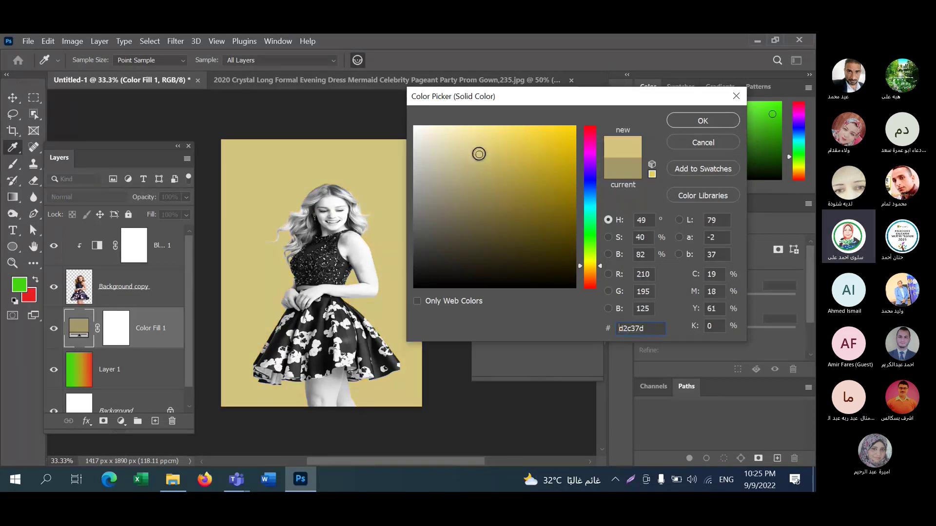
click(714, 117)
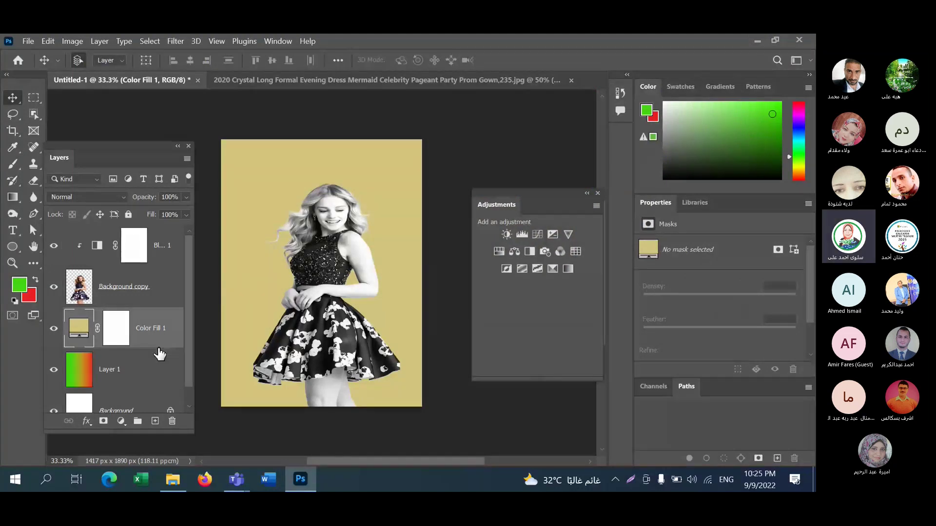
- Add a second Solid Color fill in green 629b4e directly above the gradient Layer 1, and delete it again
right_click(137, 370)
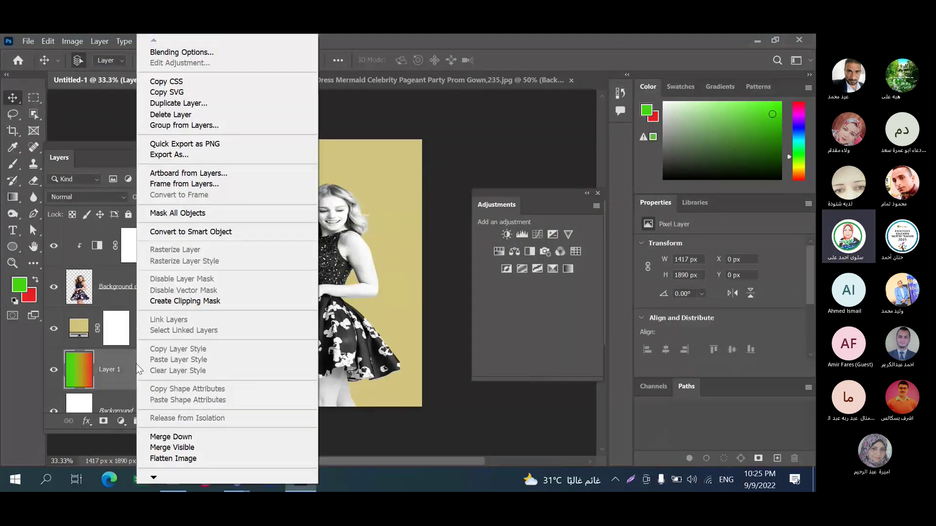
click(116, 370)
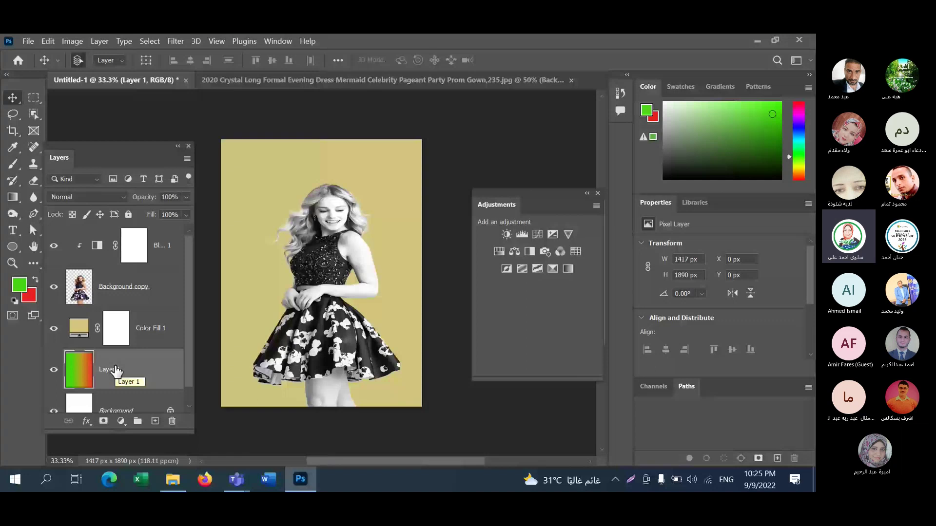
click(121, 421)
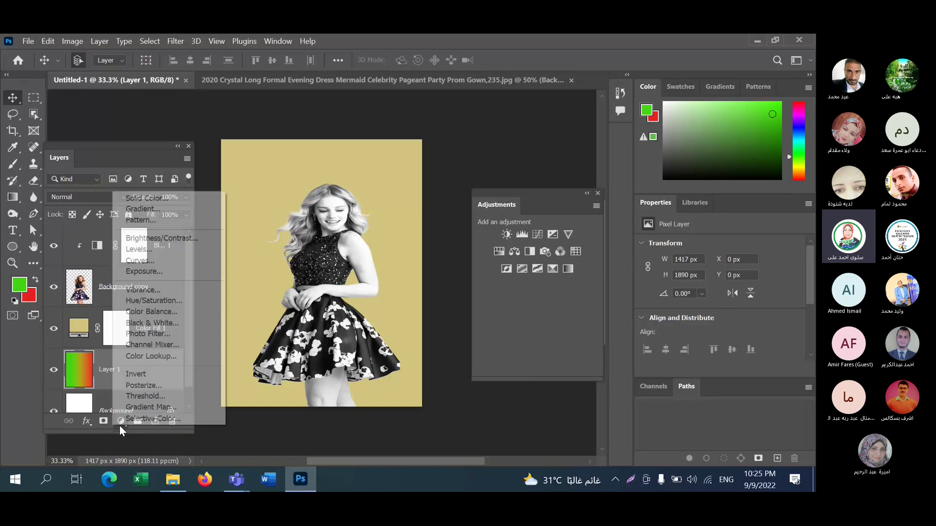
click(162, 199)
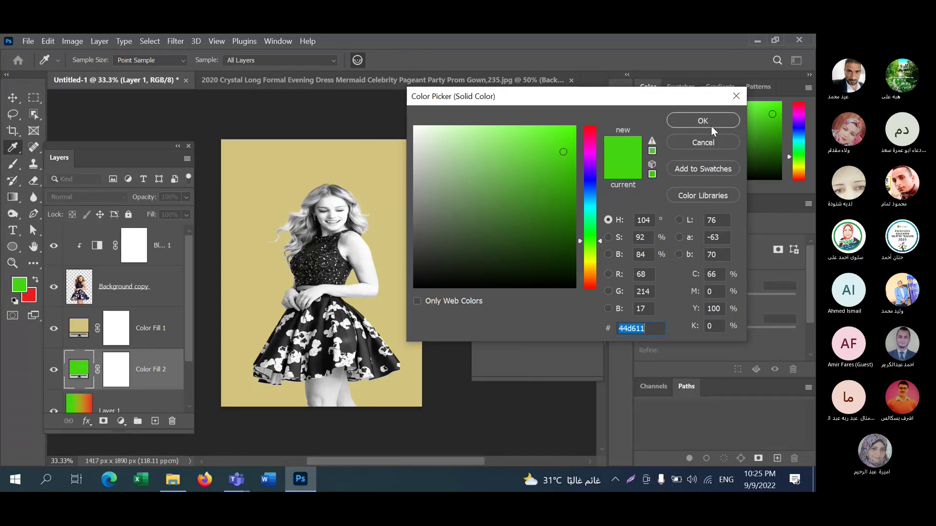
click(505, 240)
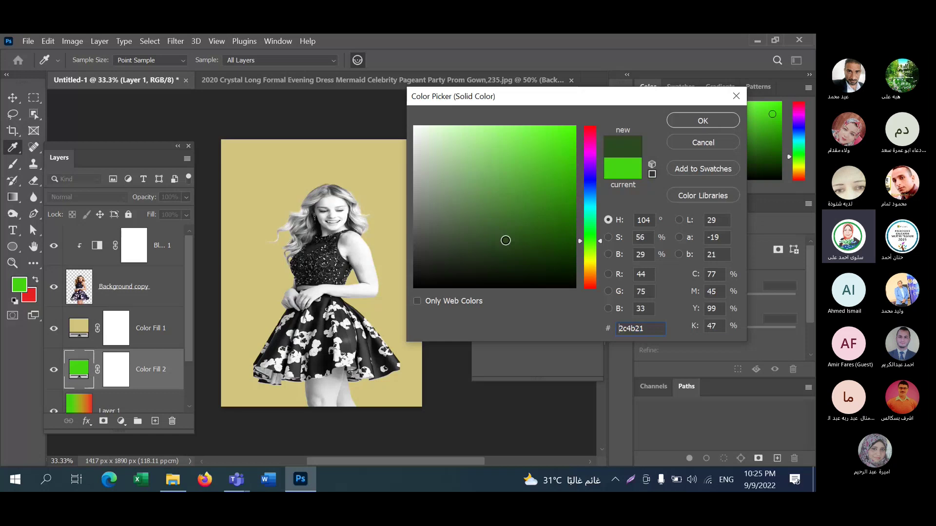
click(494, 189)
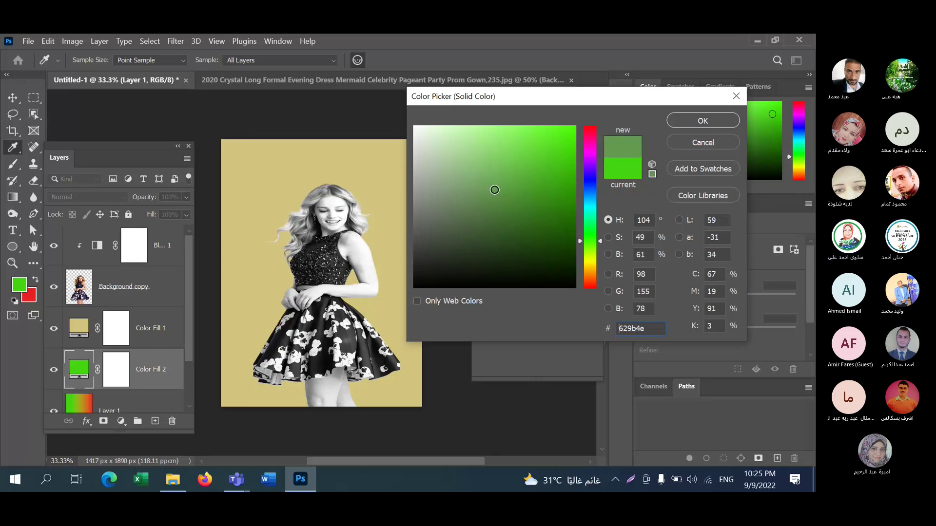
click(703, 121)
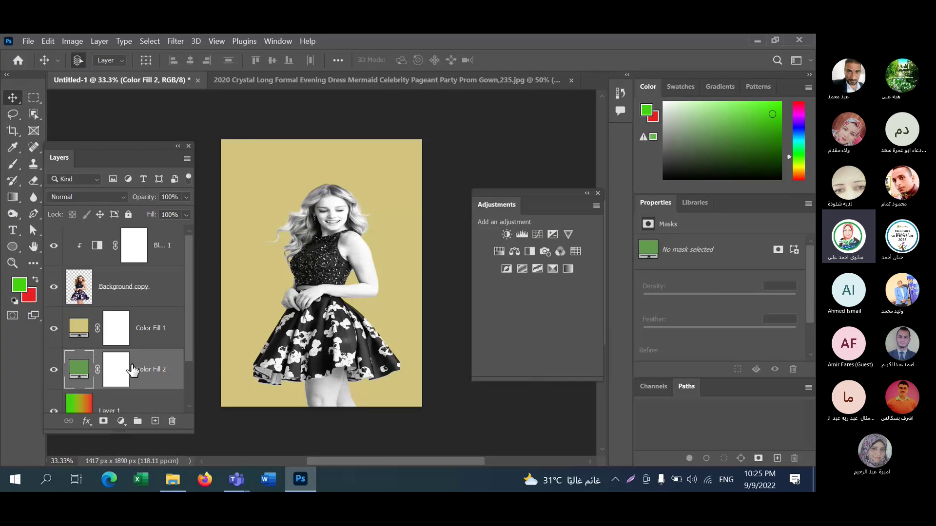
key(Delete)
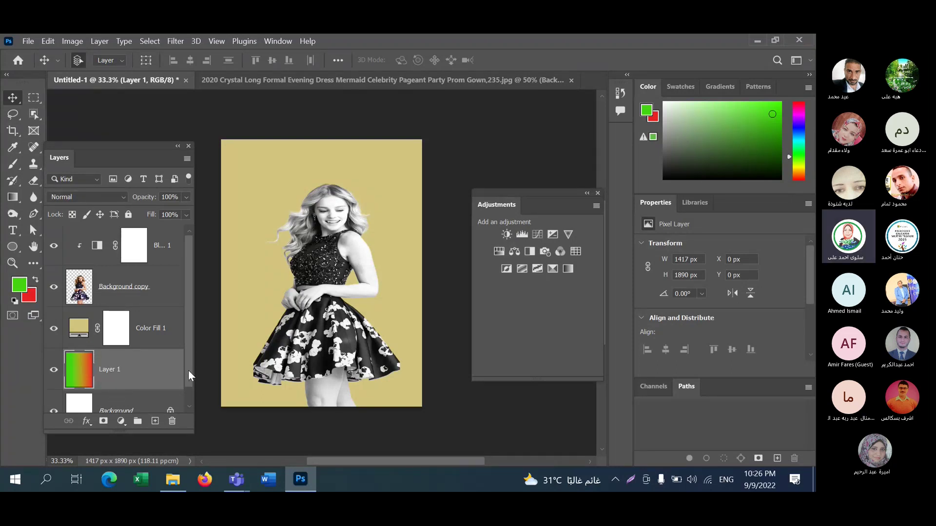
- Select the Background copy layer and move the woman to X 312 px, Y 314 px
drag(188, 370, 189, 391)
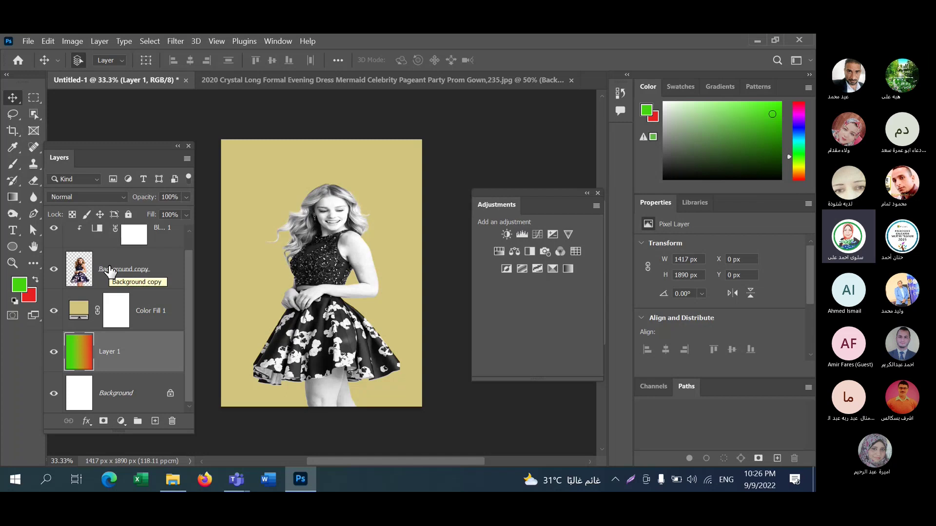
drag(189, 303, 187, 267)
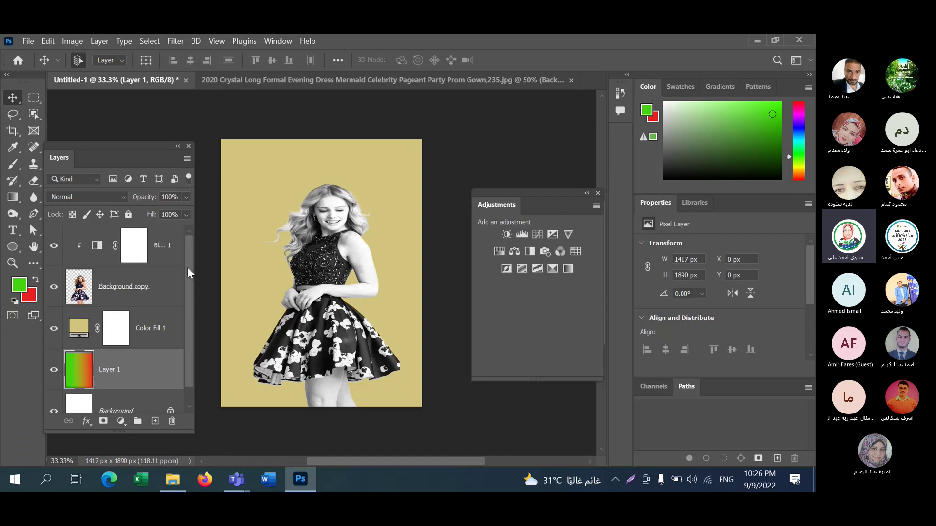
click(81, 286)
mouse_move(345, 279)
mouse_down()
mouse_move(339, 257)
mouse_move(356, 276)
mouse_up()
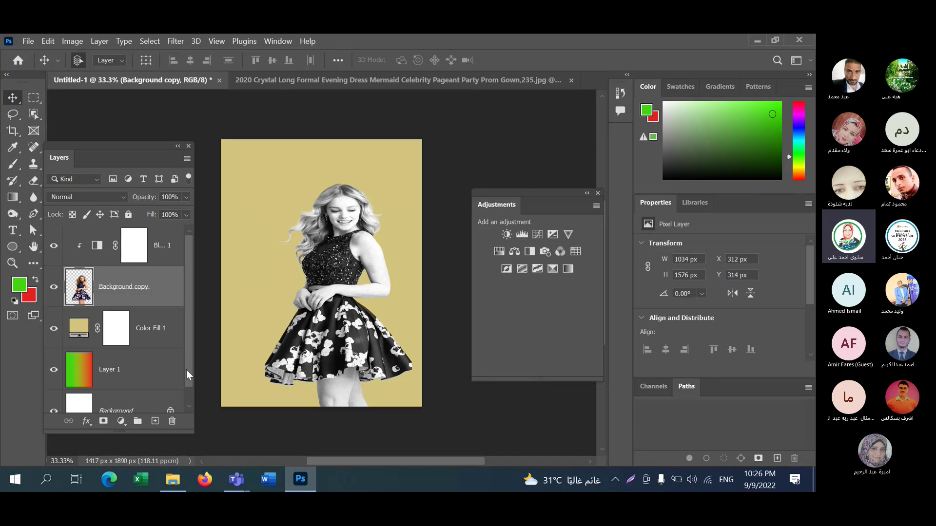
- Draw a green ellipse of about 566 × 525 px around the woman's head and place its layer directly below Background copy
click(13, 247)
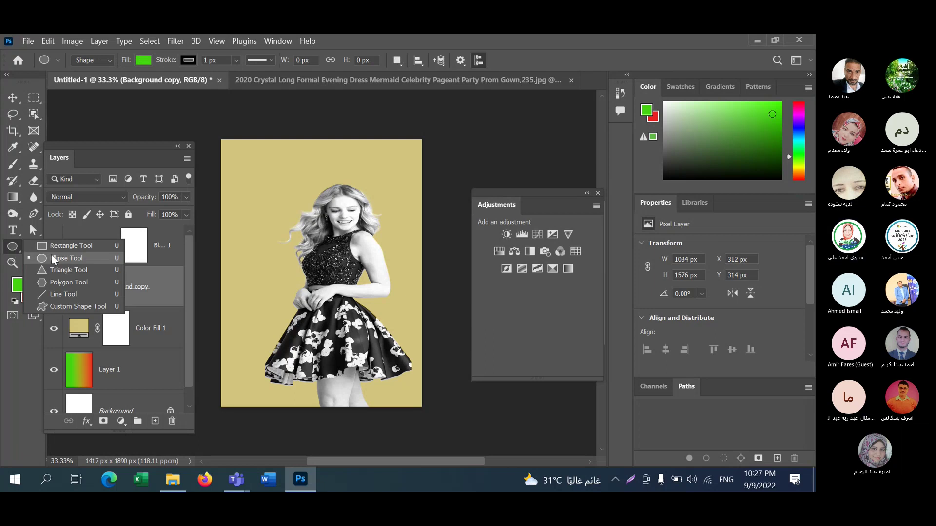
click(59, 258)
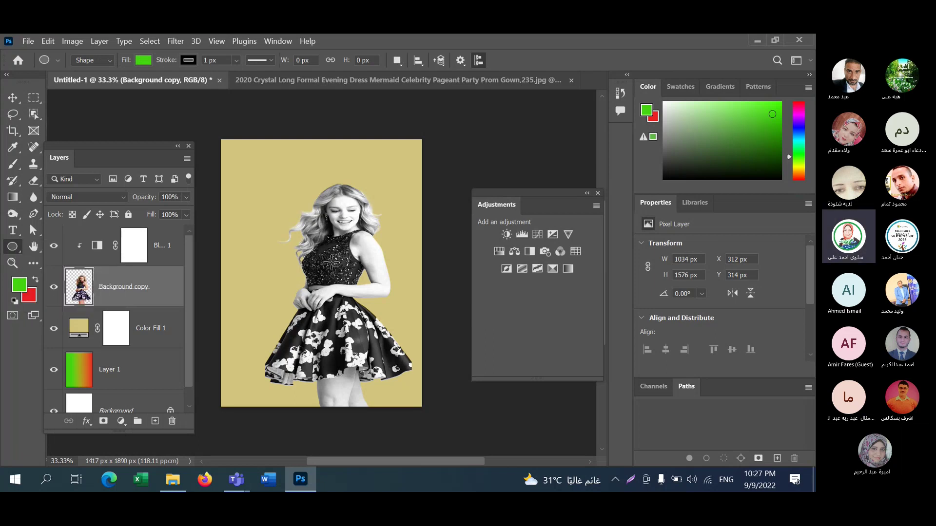
mouse_move(394, 168)
mouse_down()
mouse_move(311, 232)
mouse_move(314, 242)
mouse_up()
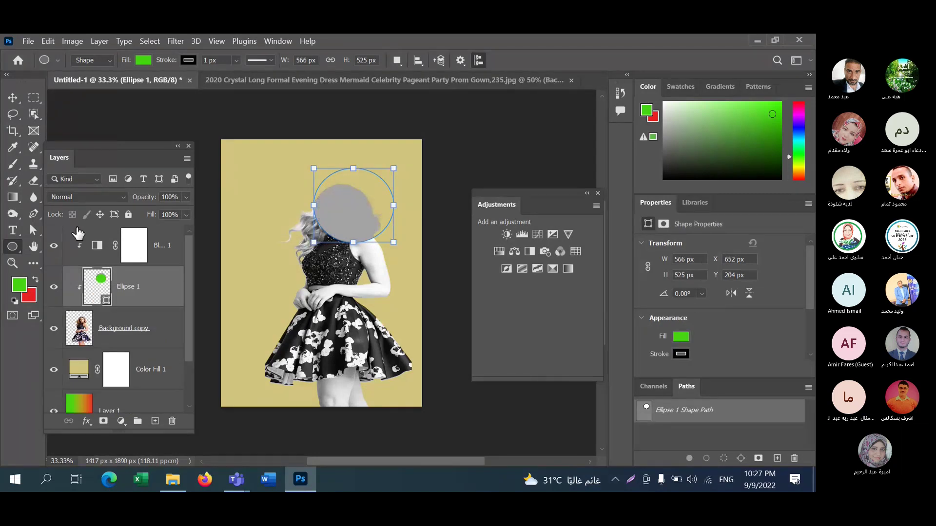
drag(124, 288, 130, 364)
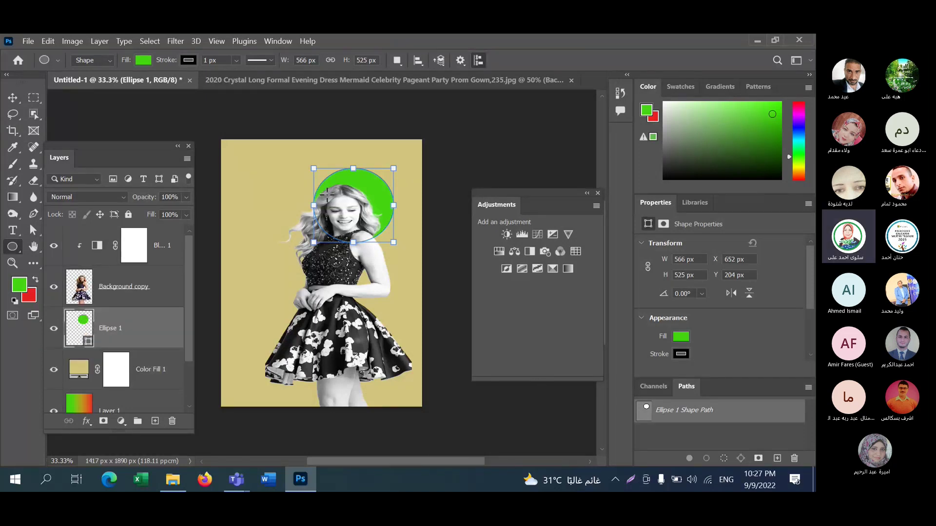
- Try the green ellipse at several places behind the woman and leave it at about X 105.5 px, Y 887.5 px
click(15, 98)
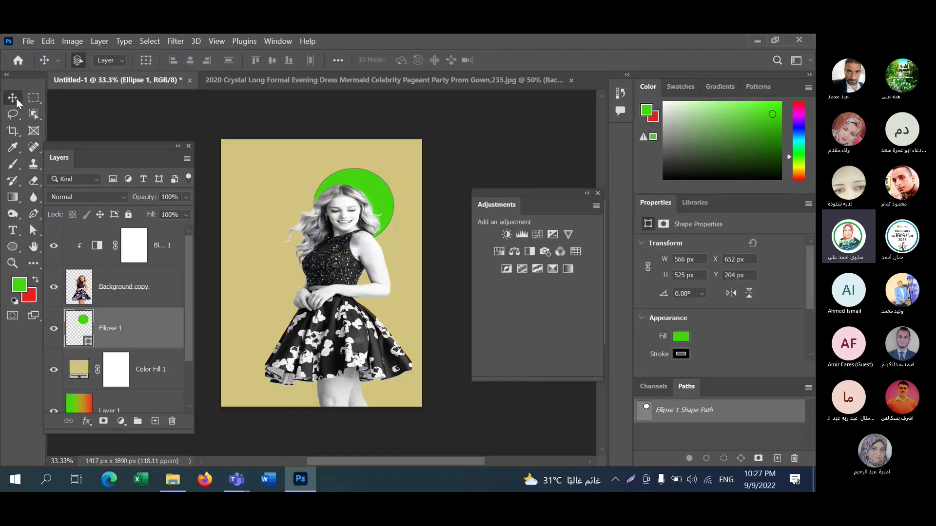
drag(378, 188, 276, 293)
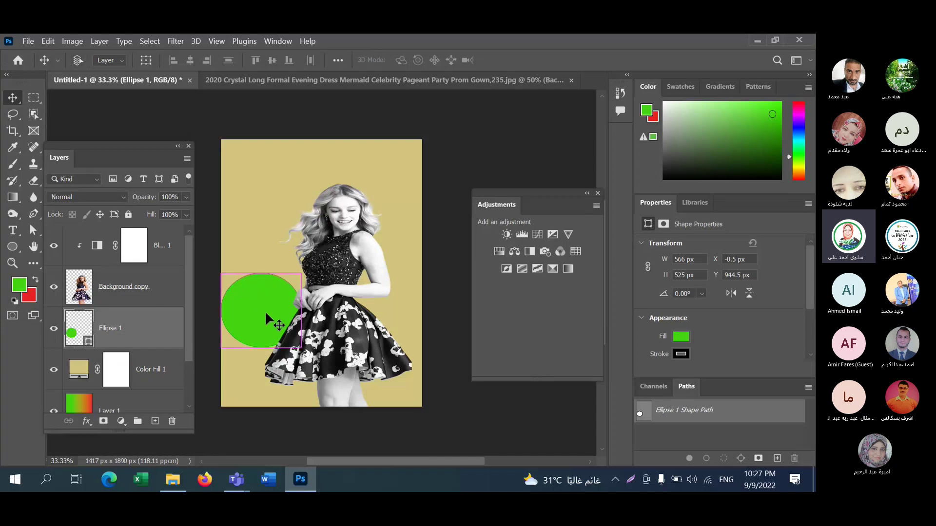
key(ctrl+plus)
key(ctrl+plus)
key(ctrl+plus)
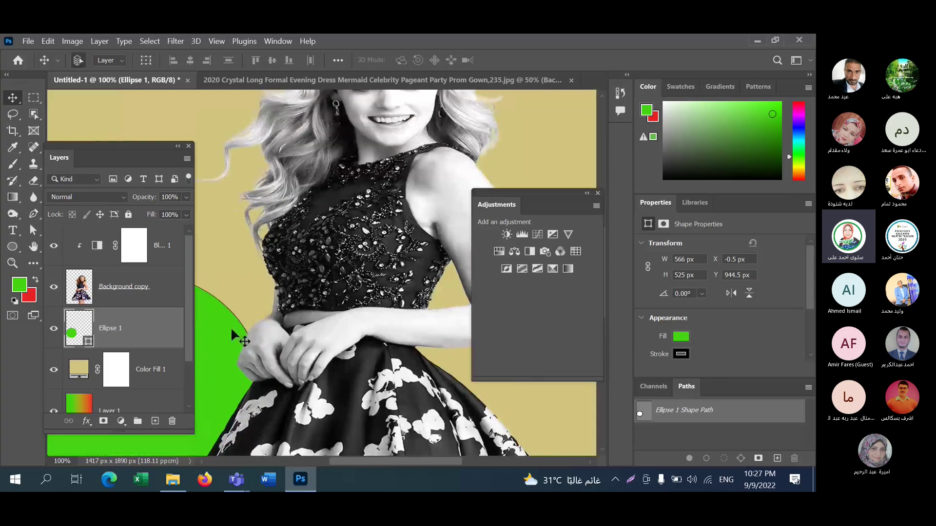
drag(232, 329, 245, 229)
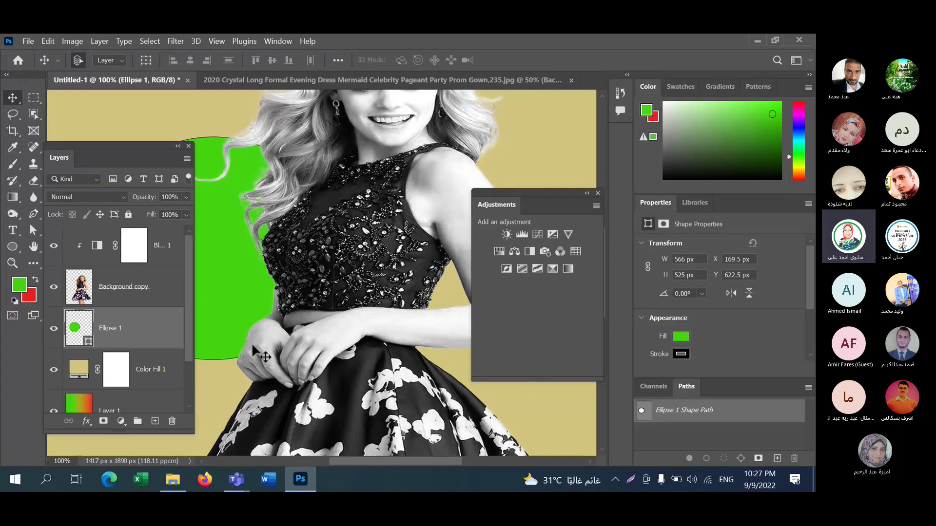
key(ctrl+minus)
key(ctrl+minus)
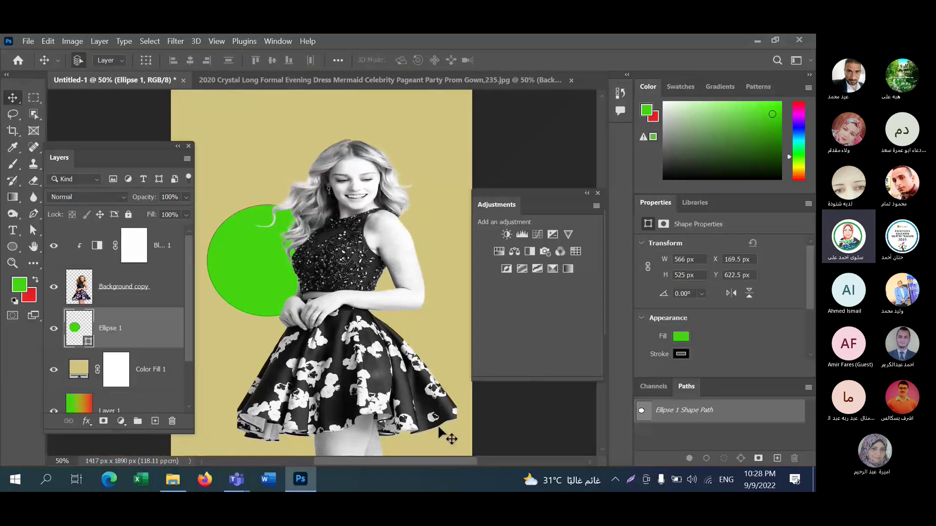
drag(260, 284, 247, 347)
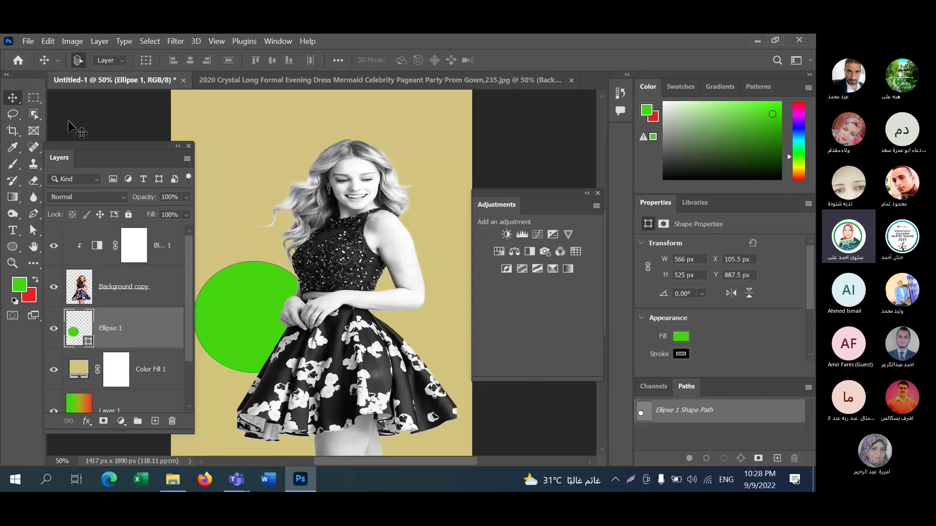
- Select a full-width band of about 1417 × 195 px above the woman's head and fill it with the red background colour on a new layer
click(34, 98)
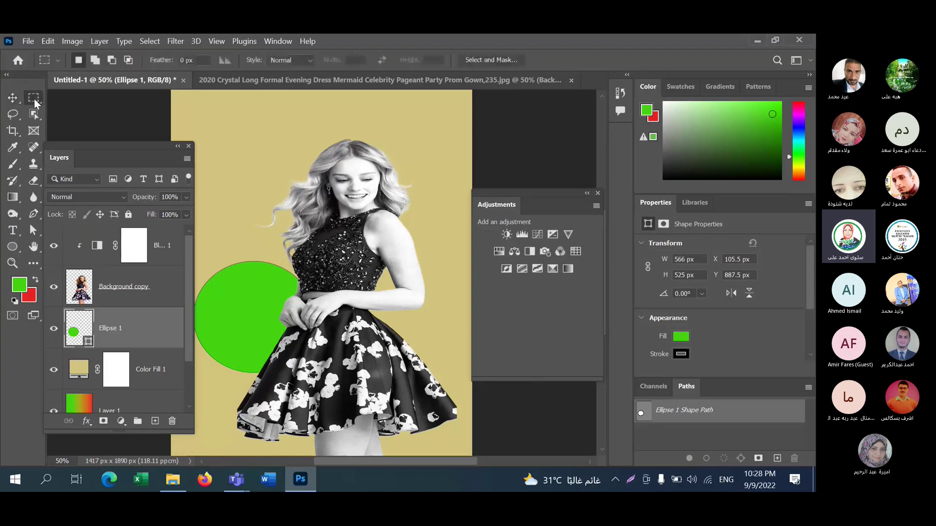
drag(471, 98, 170, 139)
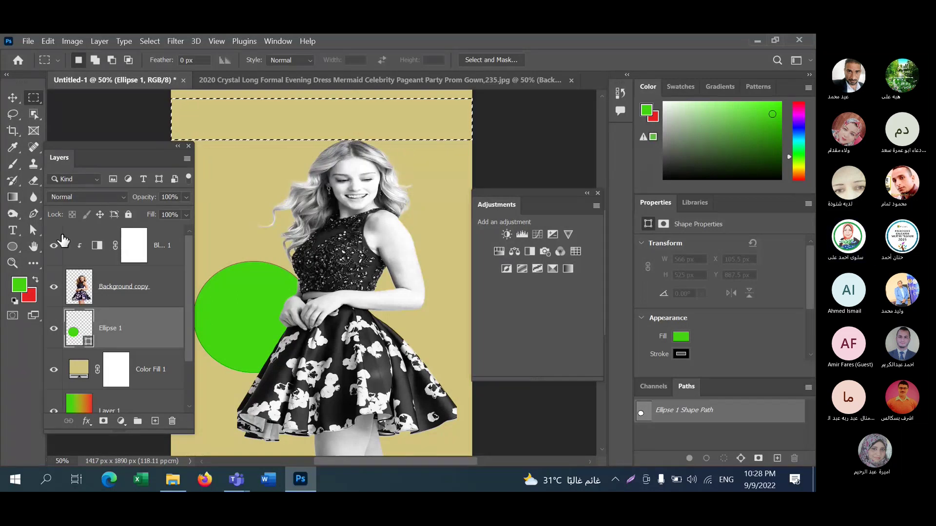
click(156, 422)
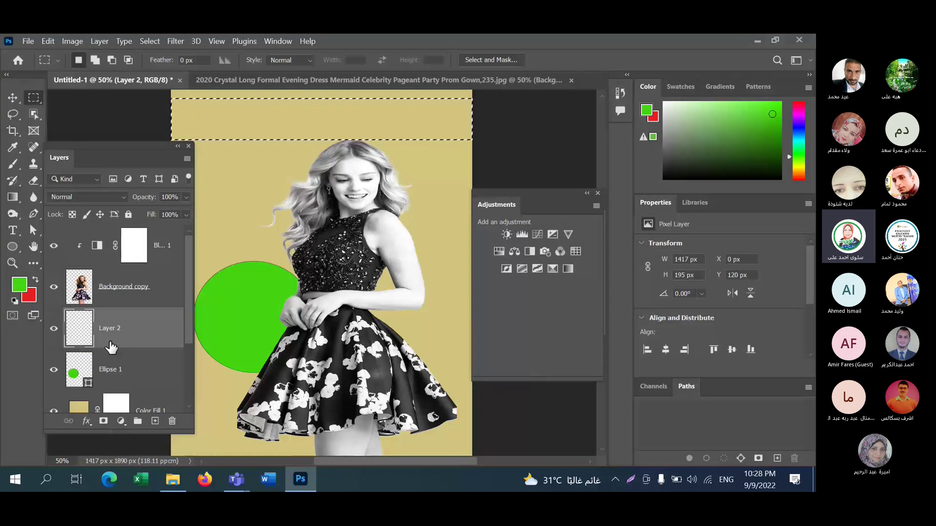
key(ctrl+BackSpace)
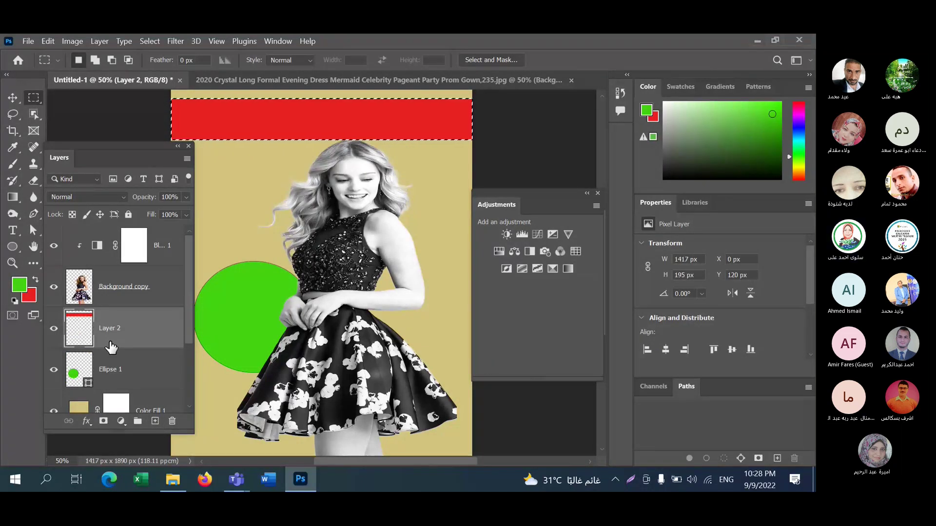
- Deselect the band's selection and stretch the red band at full width to about 321 px high at Y 78 px
click(13, 98)
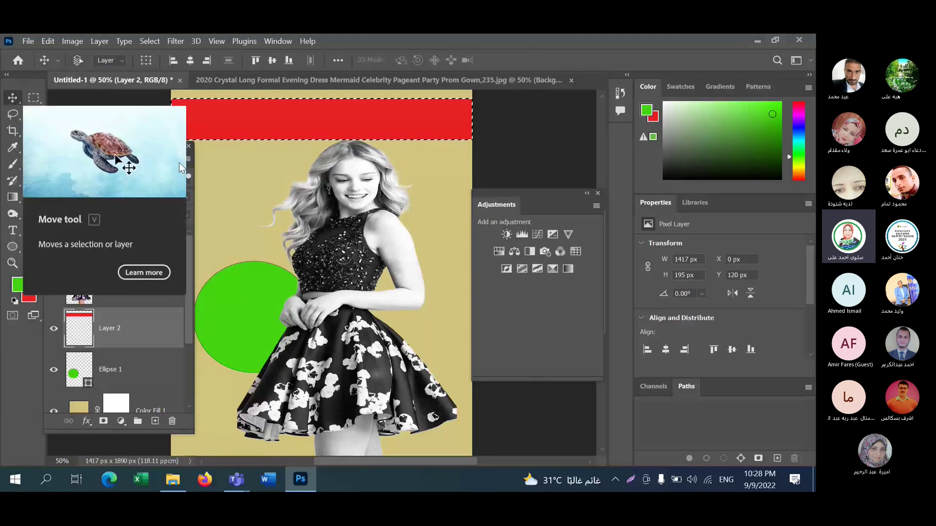
key(ctrl+d)
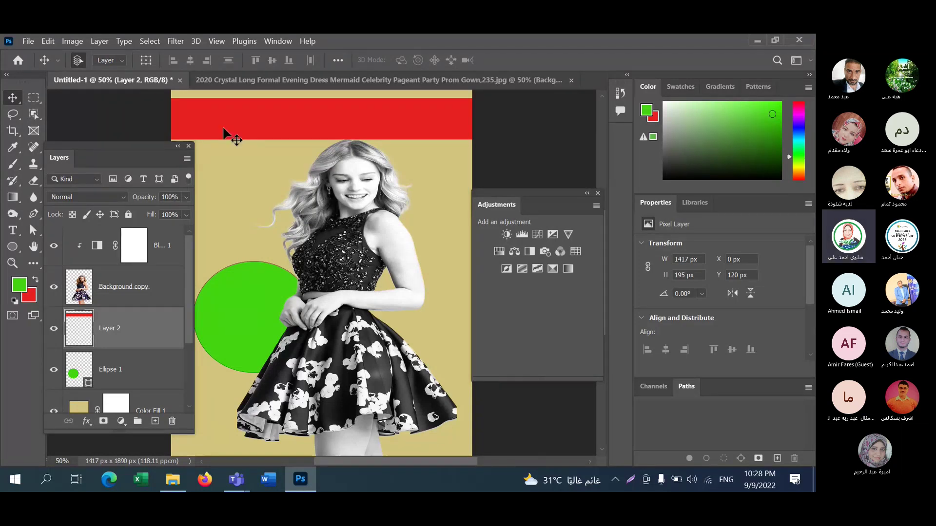
drag(223, 131, 226, 138)
key(ctrl+t)
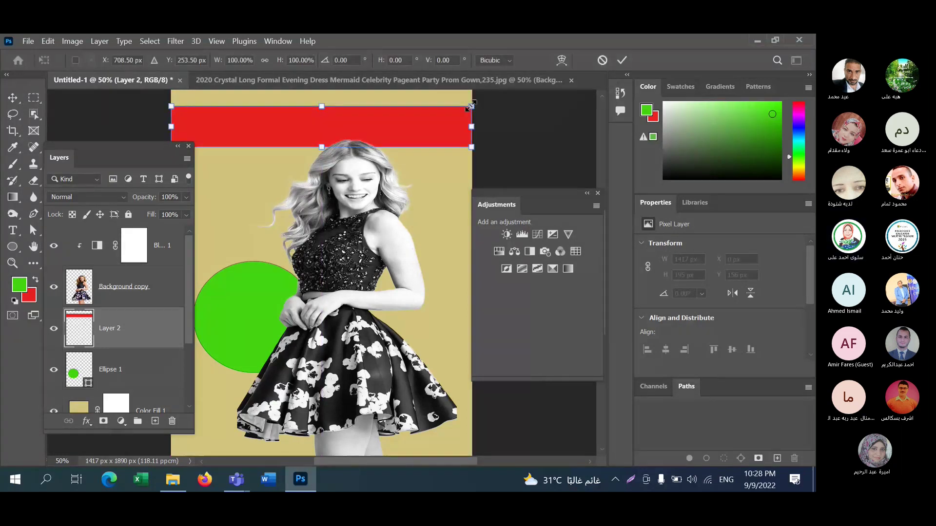
drag(472, 105, 430, 121)
drag(440, 119, 468, 115)
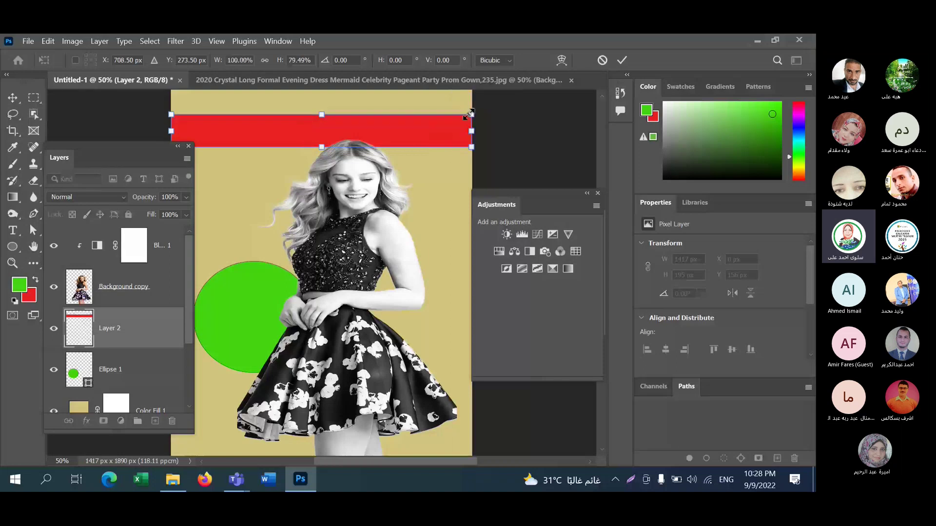
mouse_move(322, 146)
mouse_down()
mouse_move(322, 173)
mouse_move(322, 157)
mouse_up()
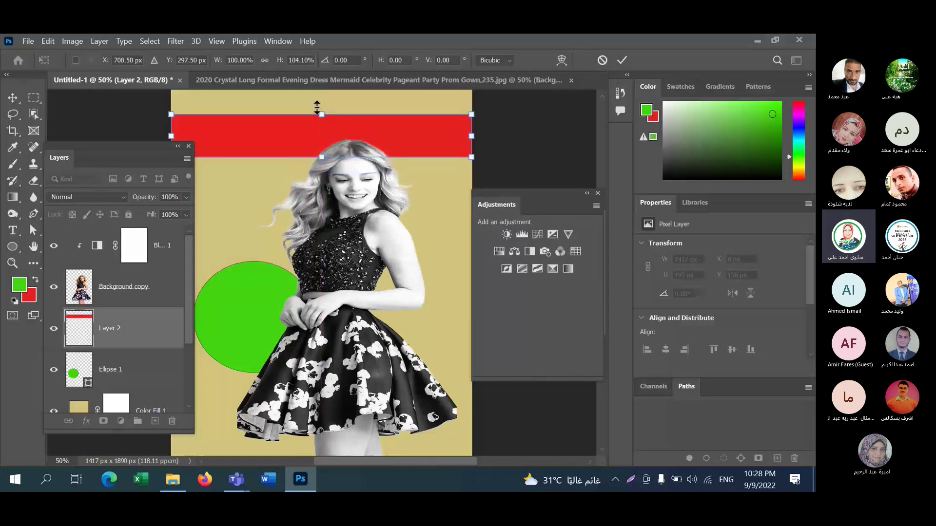
drag(321, 114, 323, 91)
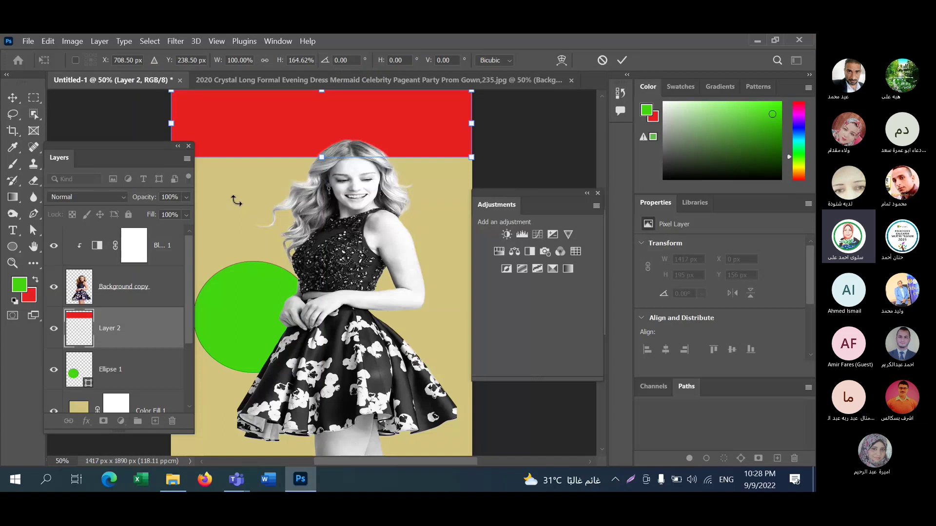
key(Return)
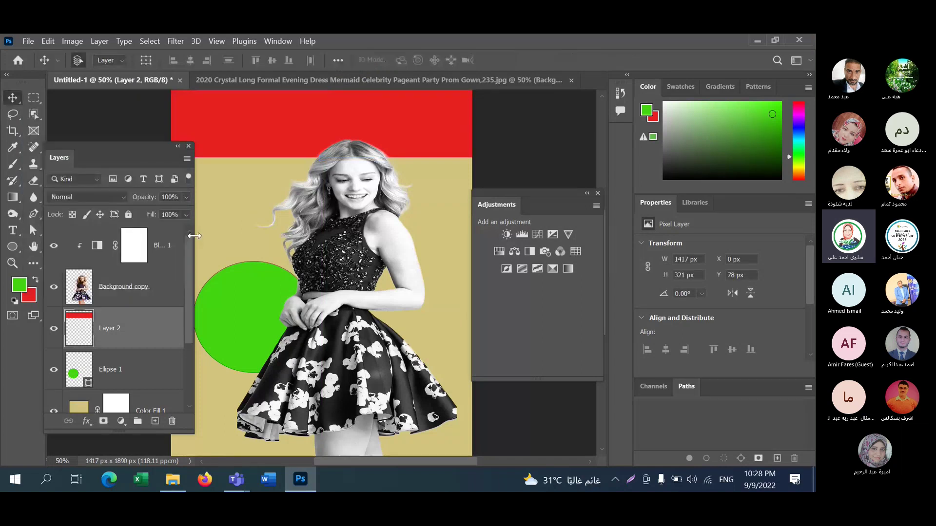
- Move the green ellipse partly behind the woman's waist at about X 223.5 px, Y 773.5 px and activate the Direct Selection tool
drag(241, 271, 272, 273)
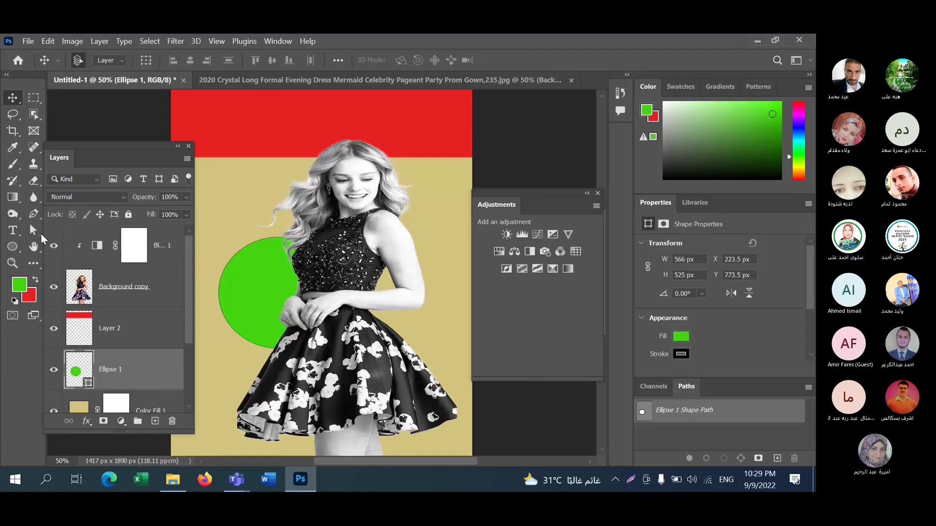
drag(107, 147, 141, 136)
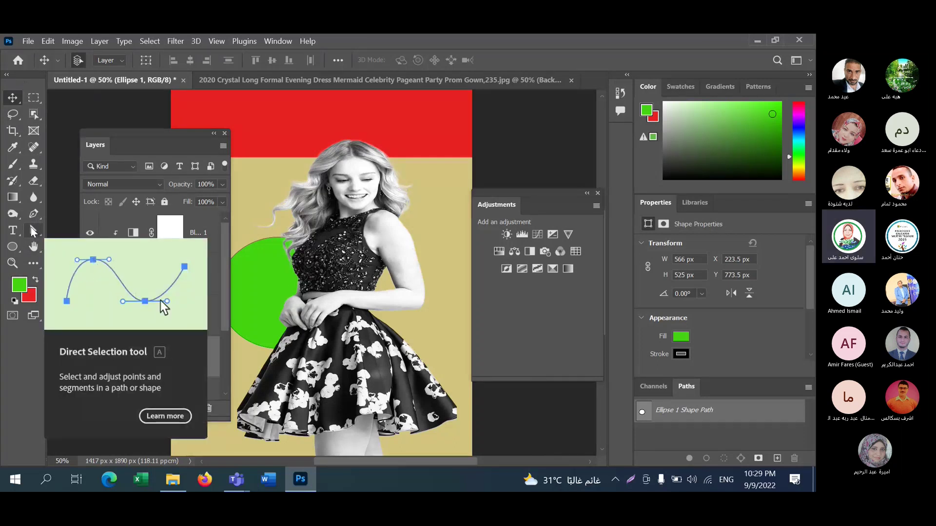
click(33, 231)
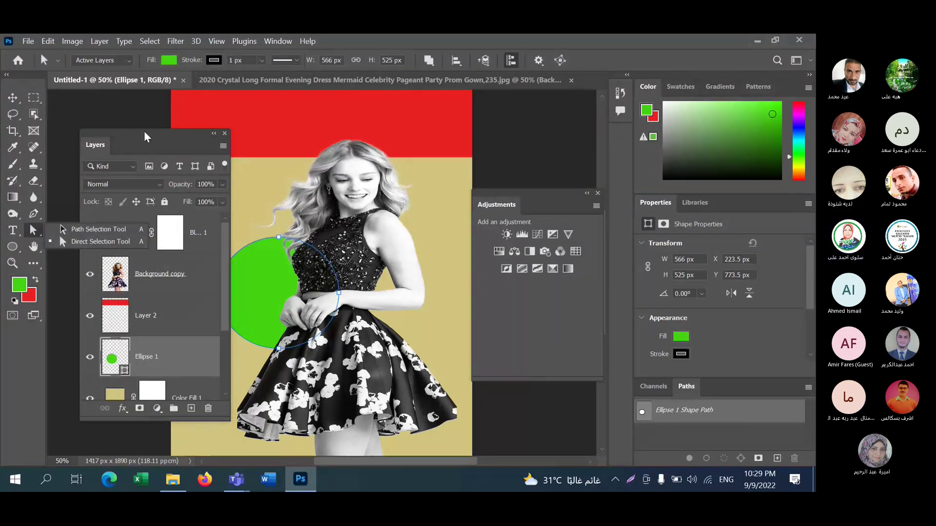
drag(145, 136, 113, 136)
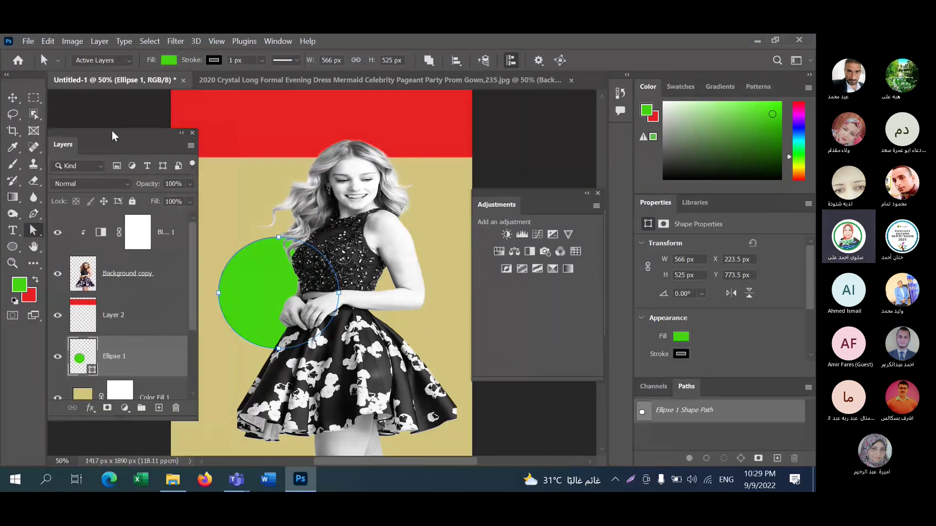
- Pull the ellipse's lowest anchor point far below the canvas, converting the live shape into a regular path about 618 × 1665 px
click(279, 238)
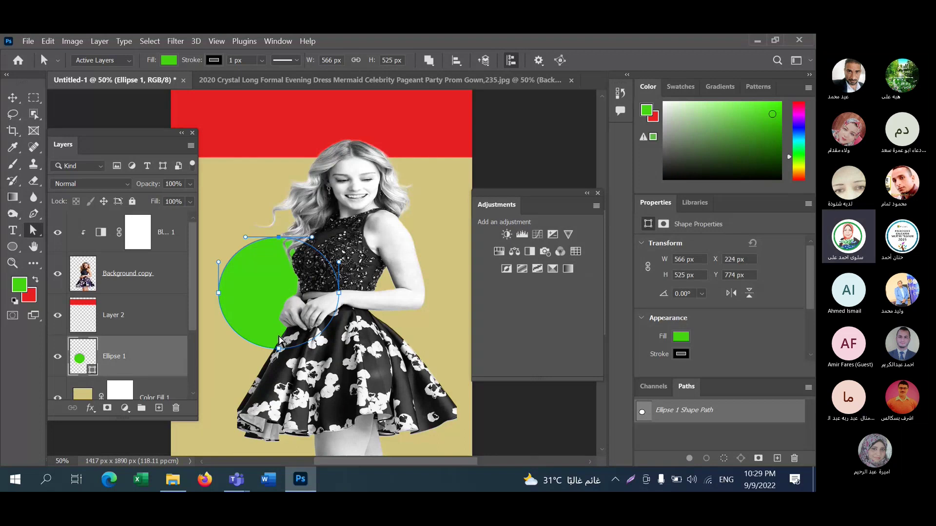
drag(279, 349, 234, 461)
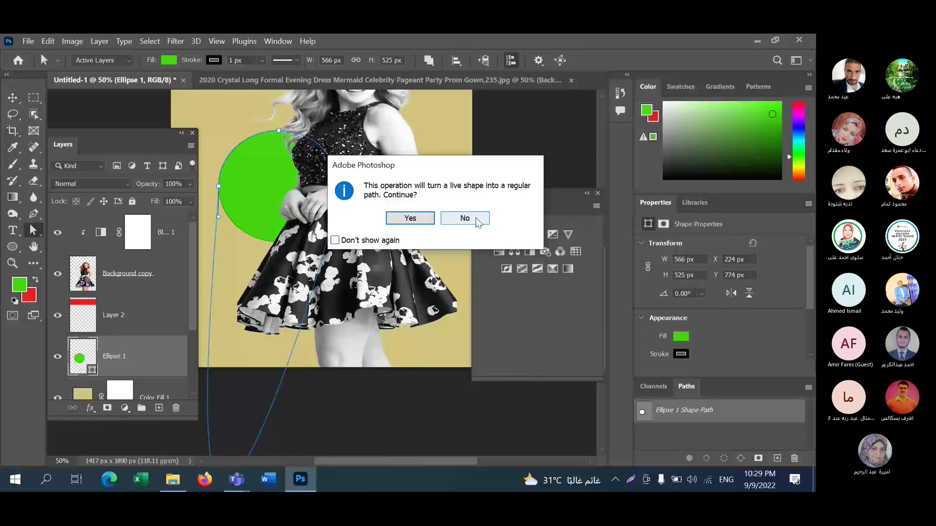
click(417, 221)
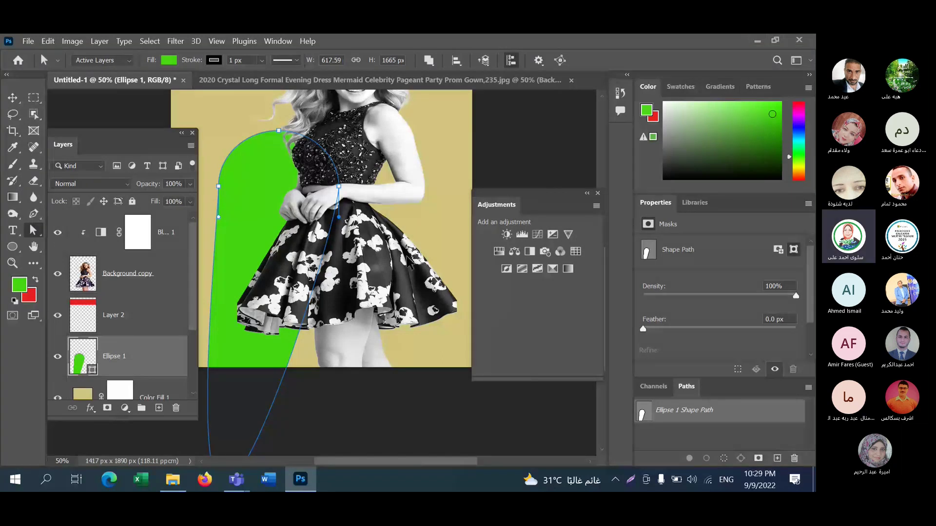
- Reshape the green path by moving its side and upper anchors and a curve handle outward, to about 1453 × 1944 px
key(ctrl+minus)
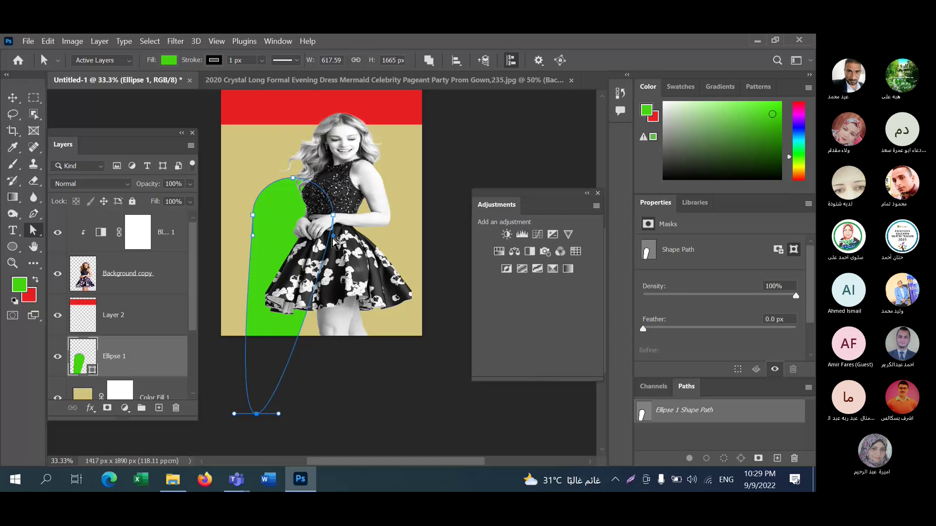
drag(333, 241, 437, 271)
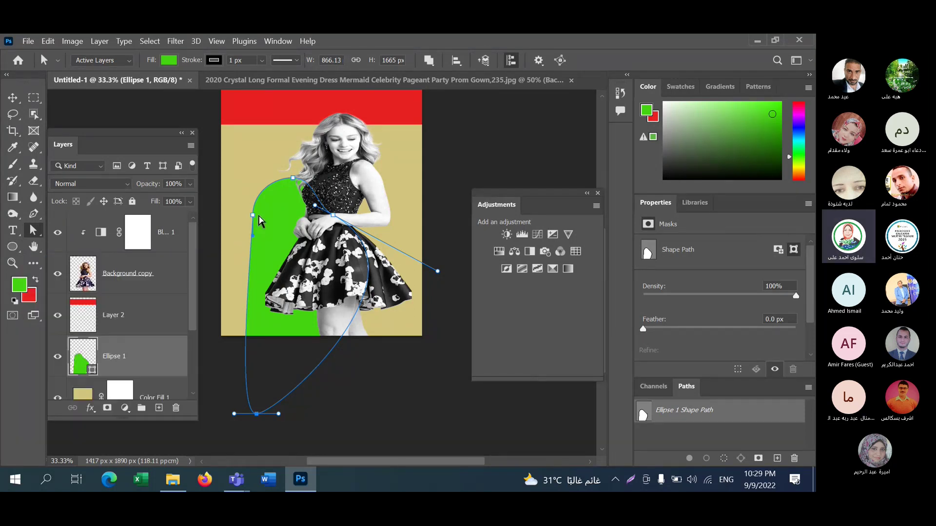
drag(253, 215, 223, 219)
drag(292, 178, 291, 140)
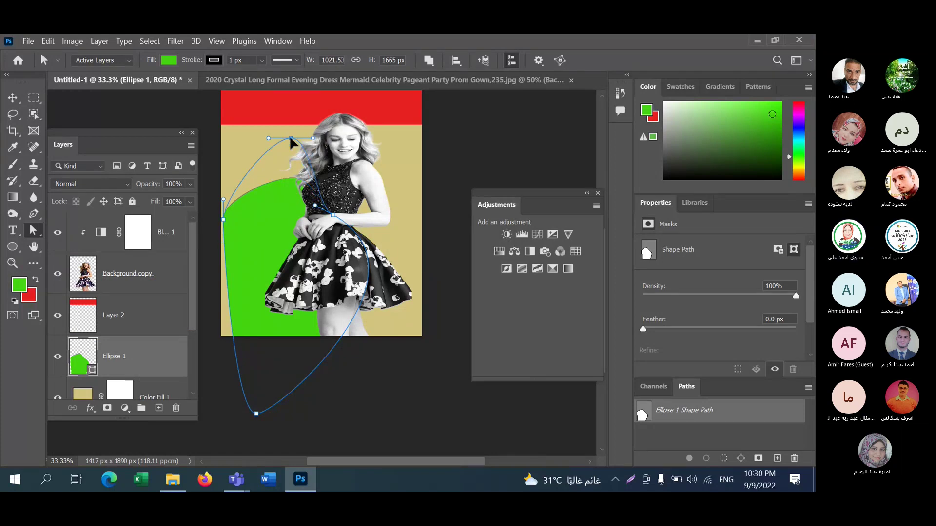
drag(331, 208, 402, 179)
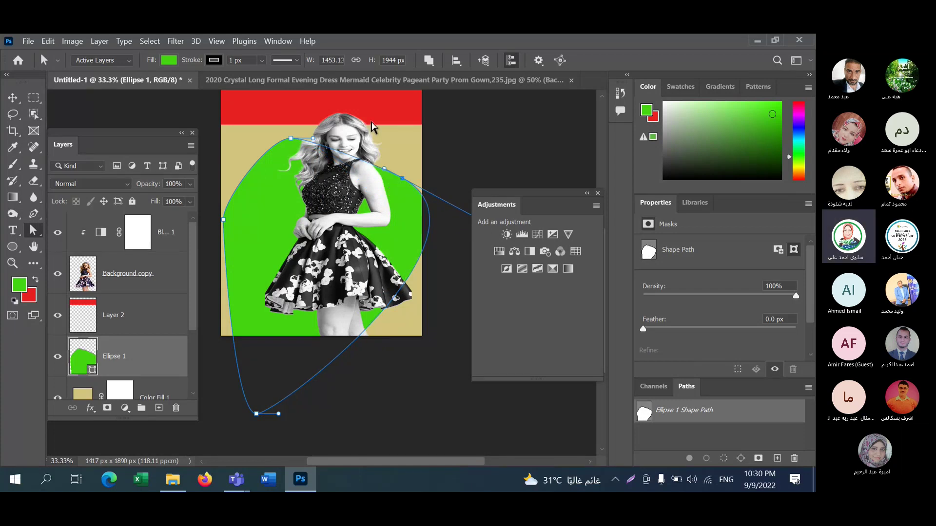
- Move the red band down to about Y 154 px, keeping X at 0 px
click(33, 97)
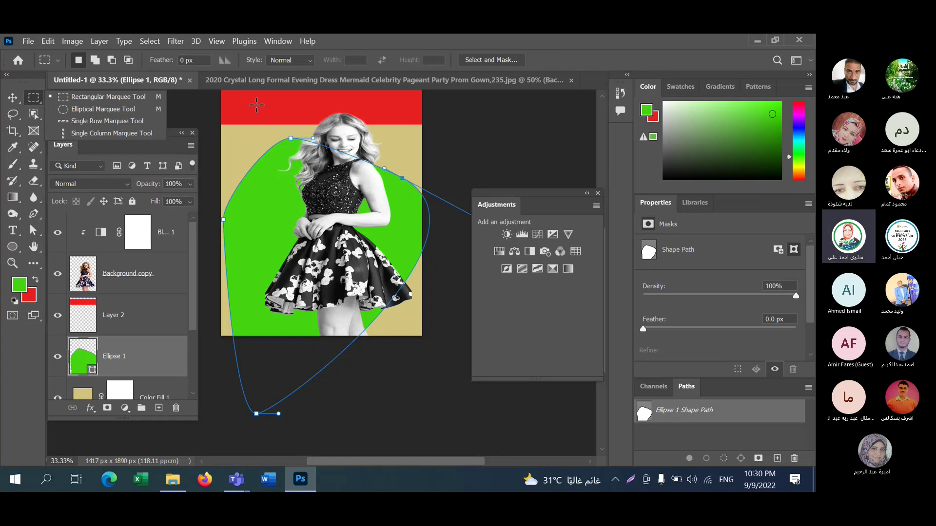
click(11, 99)
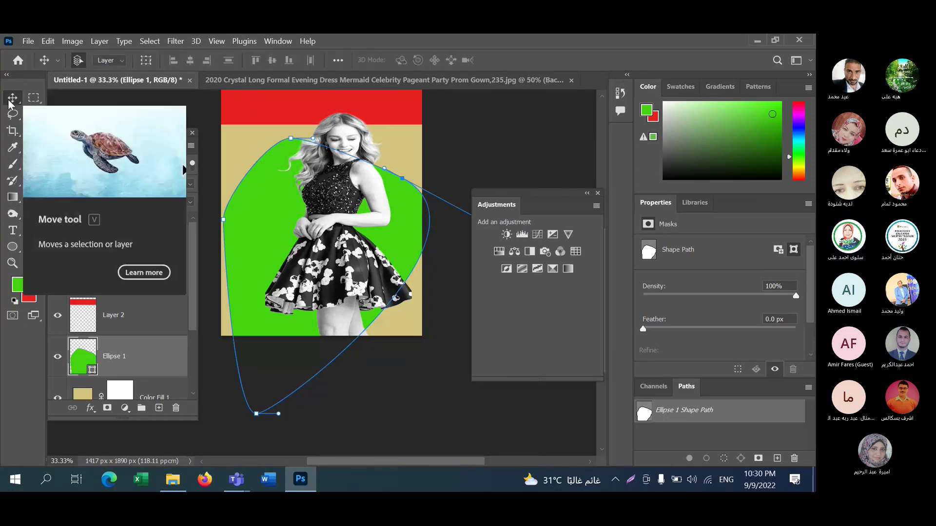
click(261, 111)
mouse_move(260, 111)
mouse_down()
mouse_move(260, 127)
mouse_move(261, 118)
mouse_up()
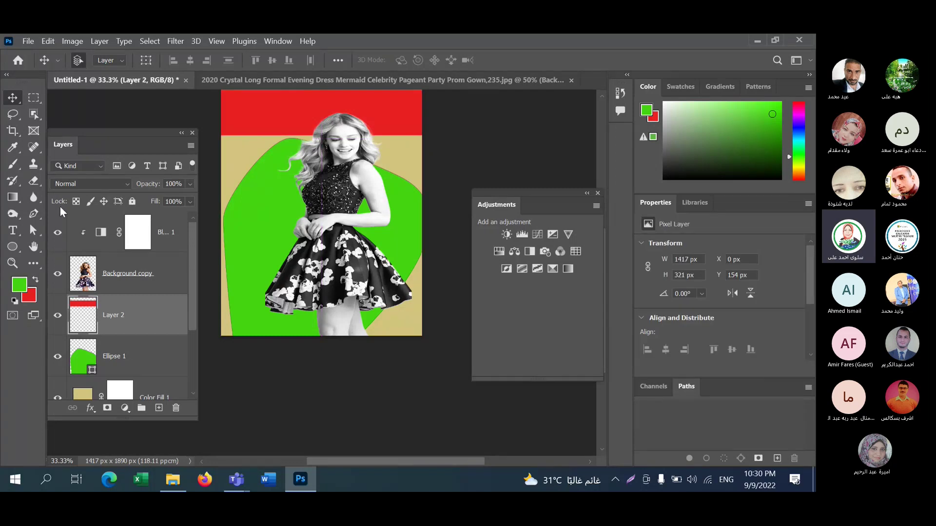
- Pull the Ellipse 1 path's two side anchors up and outward beyond the canvas edges, to about 1715 × 1948 px
click(34, 229)
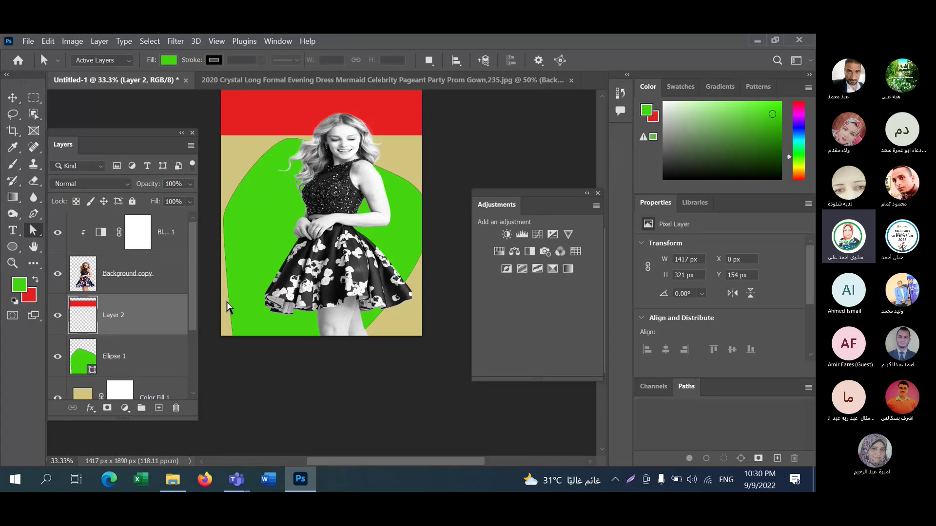
click(153, 350)
click(225, 222)
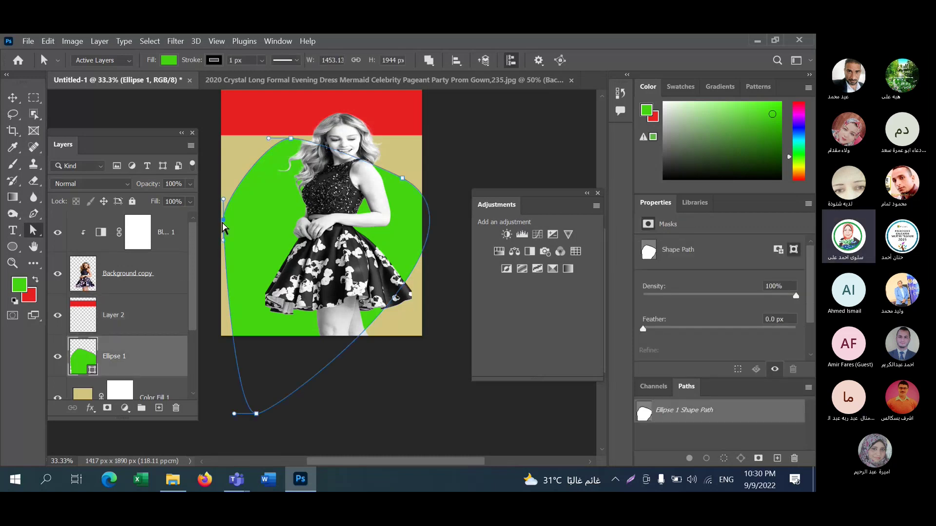
drag(224, 223, 208, 154)
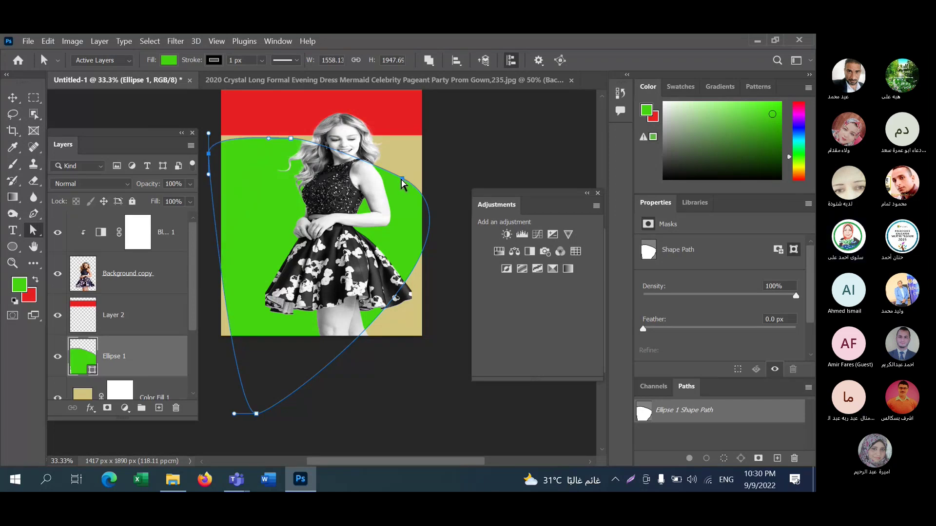
drag(401, 180, 425, 149)
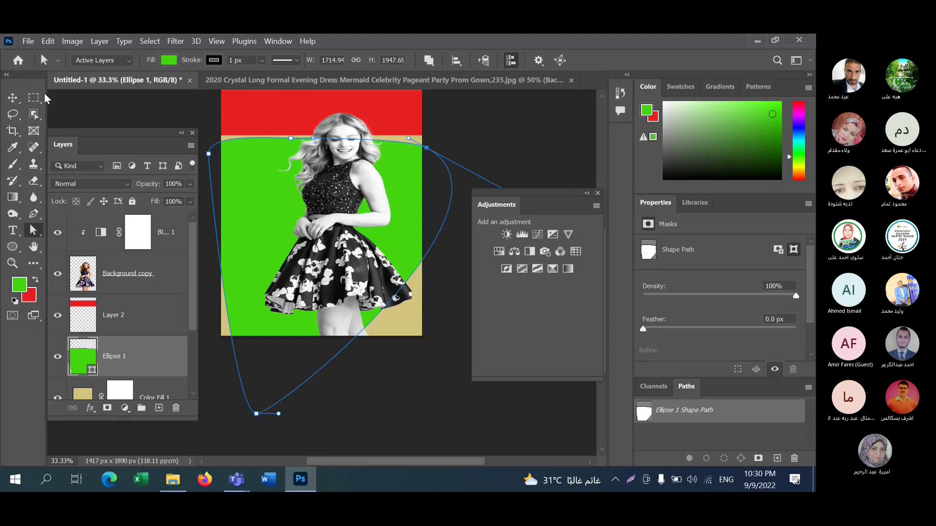
click(13, 100)
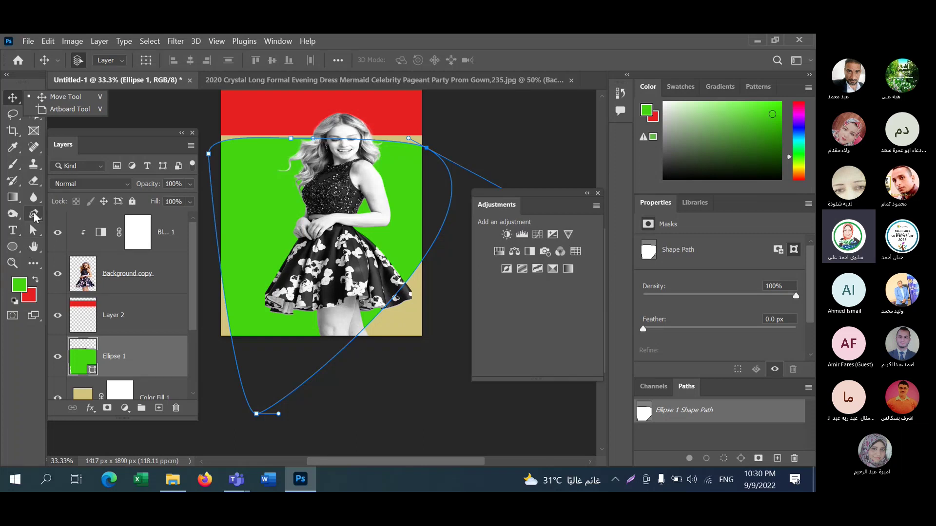
click(34, 214)
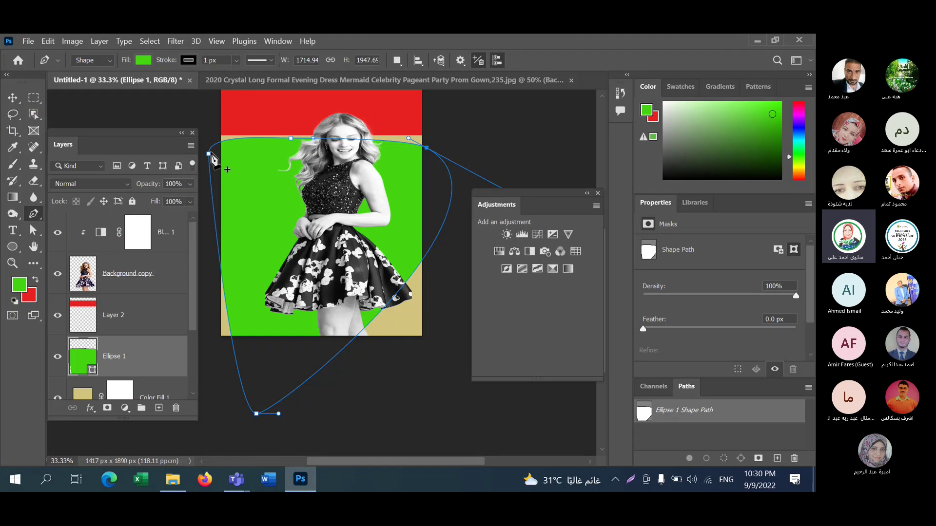
click(11, 97)
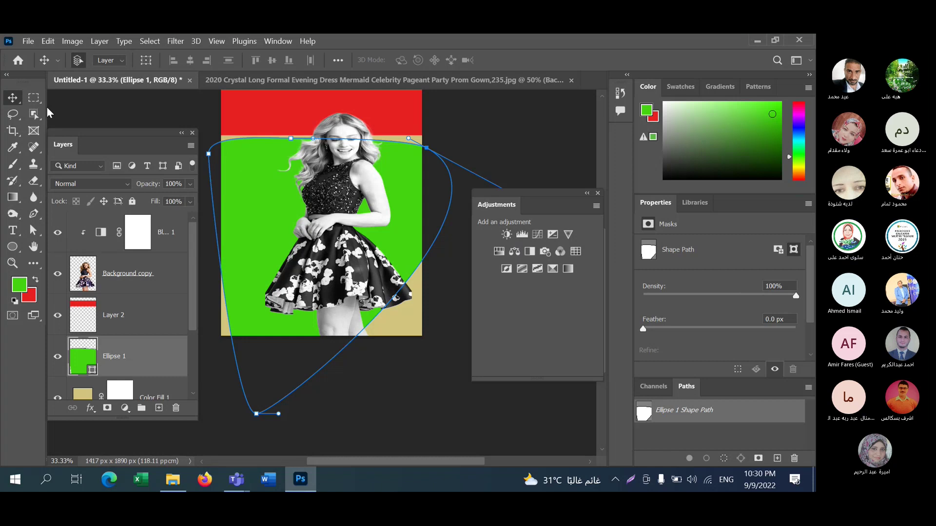
right_click(12, 99)
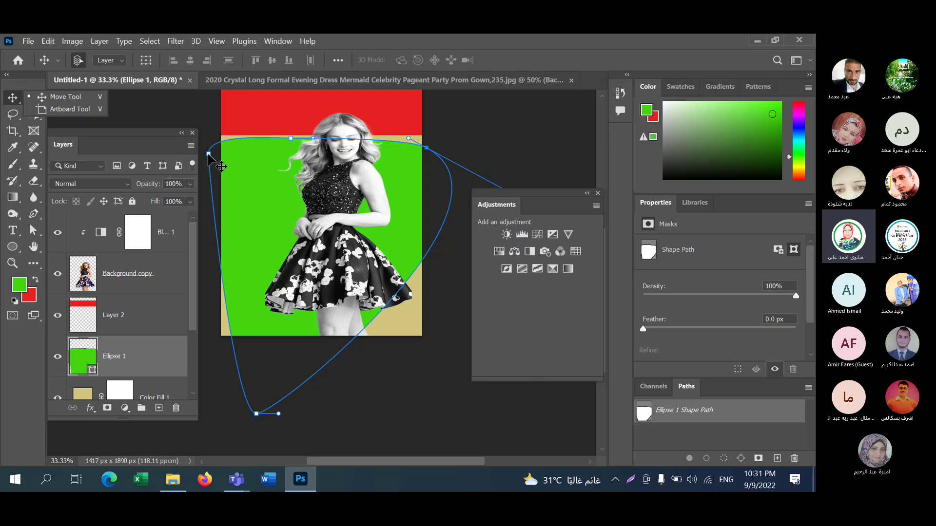
click(209, 155)
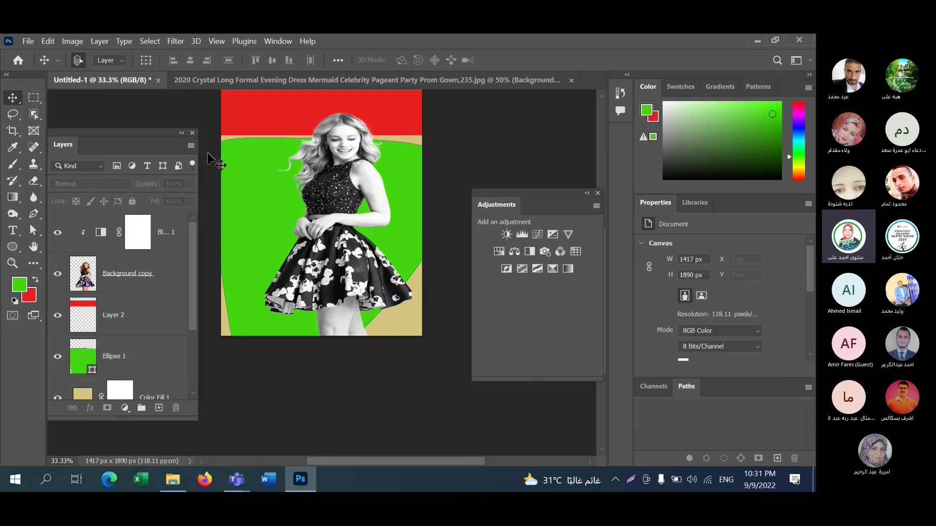
- Try to start a green Pen tool shape on the red band above the woman, and undo it
click(34, 213)
click(90, 215)
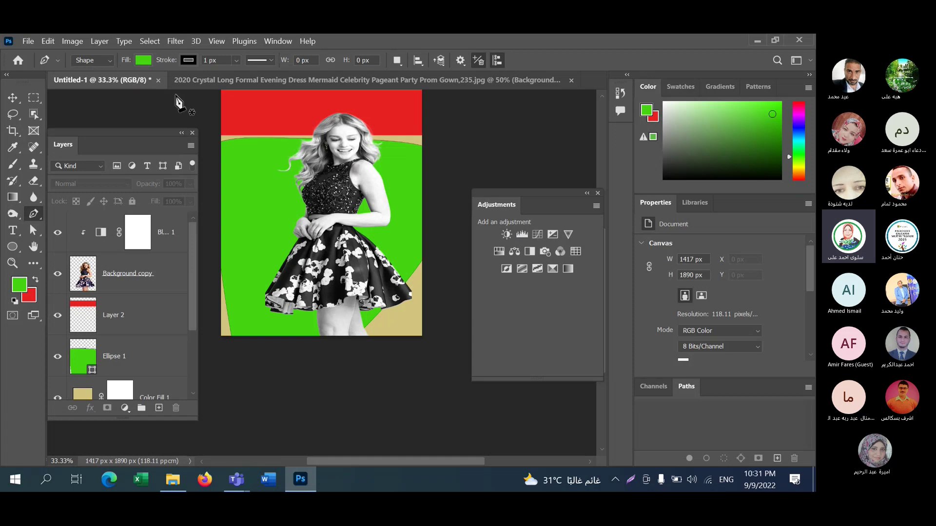
click(266, 93)
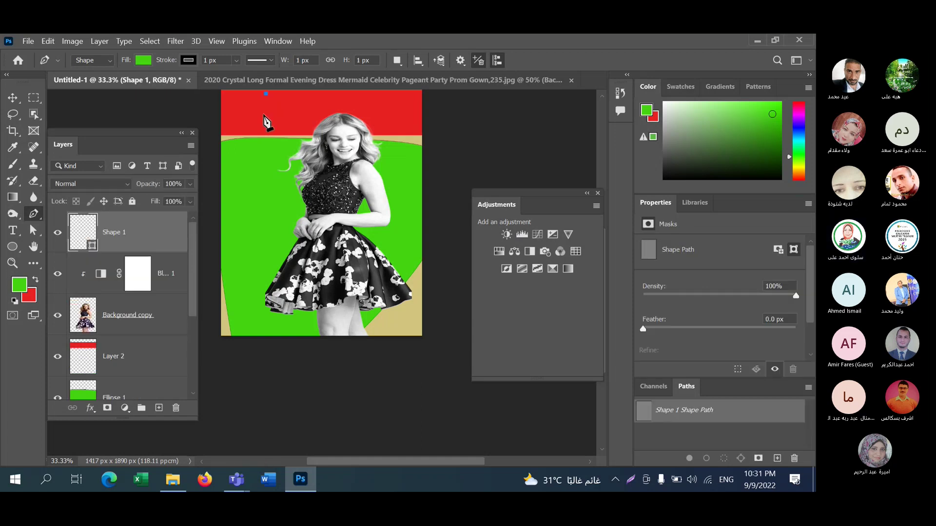
click(263, 119)
key(ctrl+z)
key(ctrl+z)
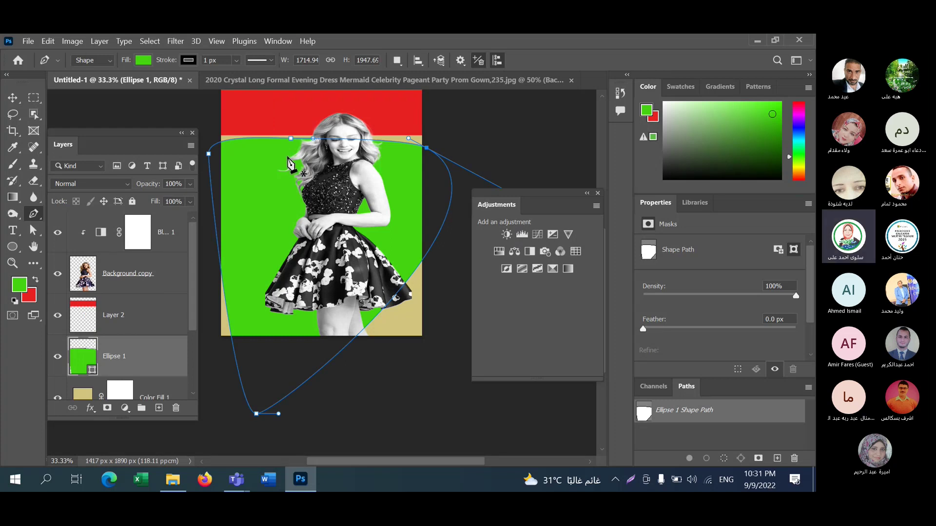
- Draw a small closed green Pen tool shape of about 196 × 278 px across the left end of the red band's lower edge
key(v)
key(p)
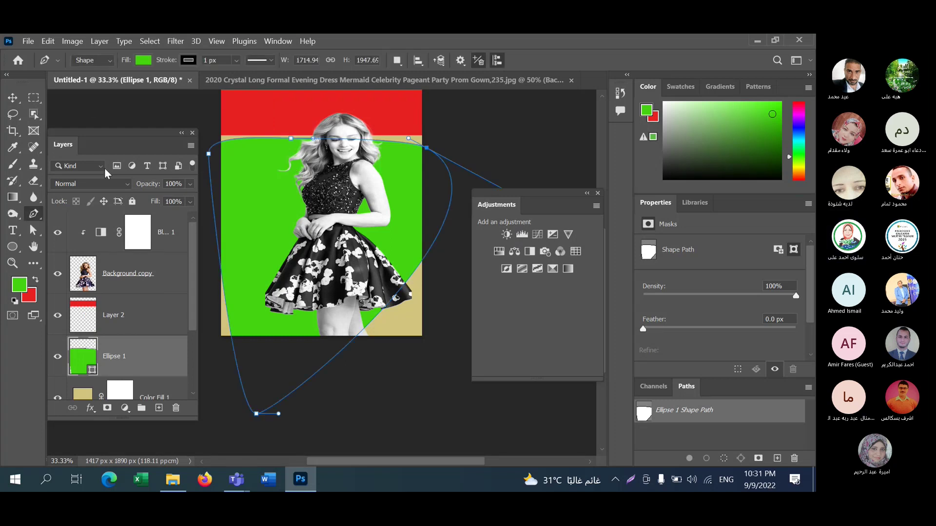
click(231, 105)
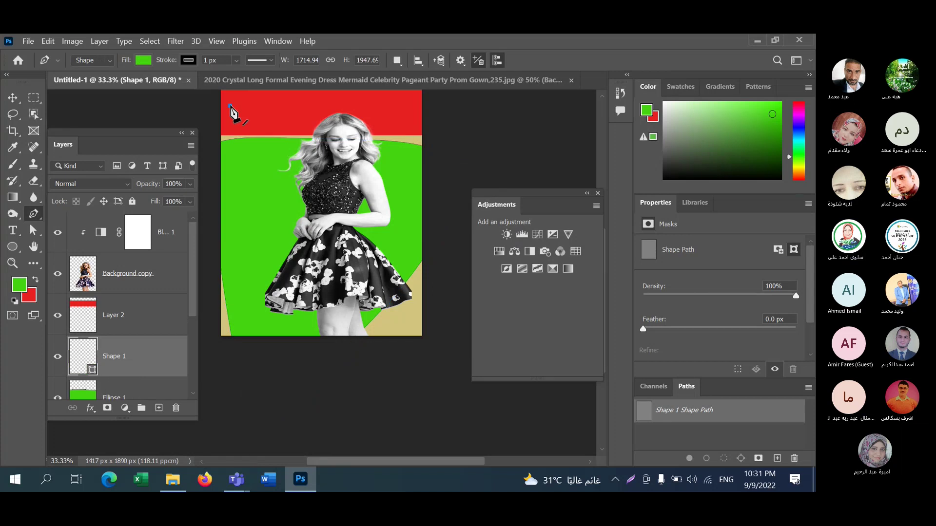
click(239, 116)
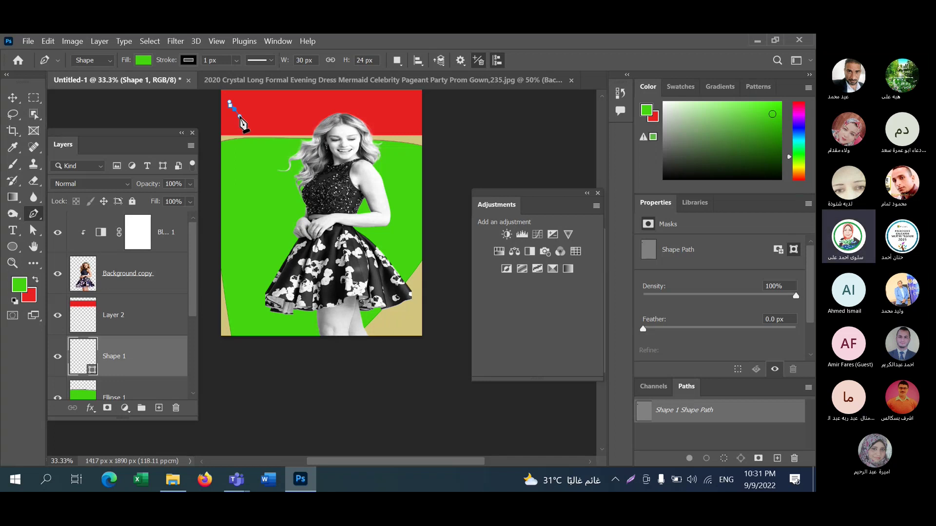
click(253, 135)
click(240, 142)
click(226, 145)
click(230, 106)
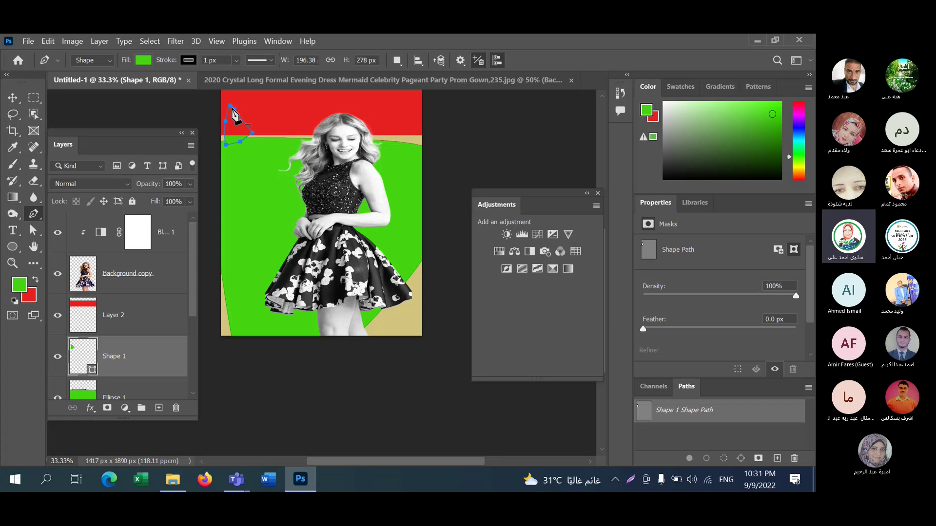
click(233, 115)
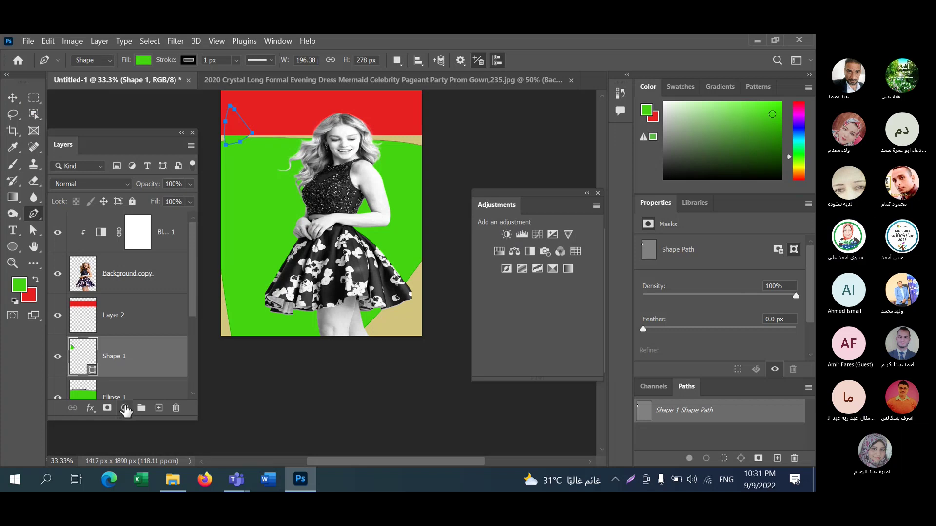
- Add a solid colour fill layer in green #44d611 above the small pen shape
click(125, 408)
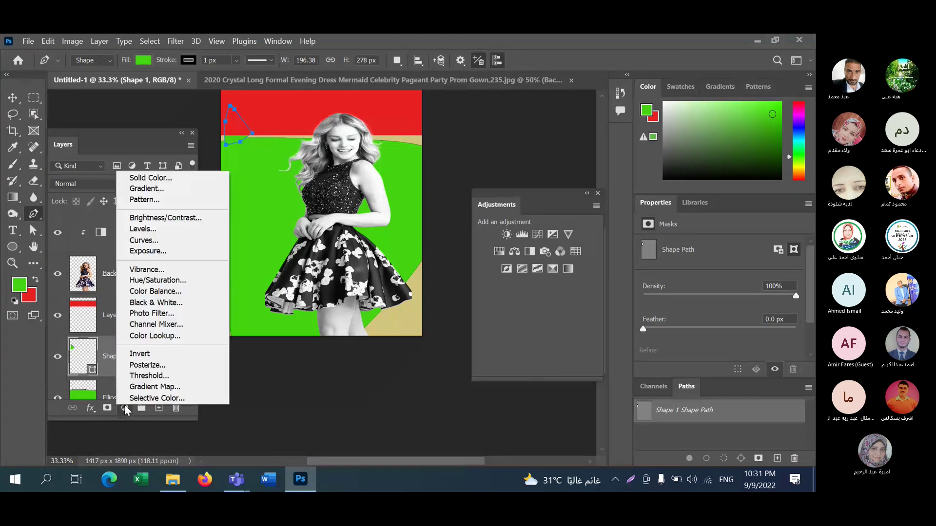
click(150, 178)
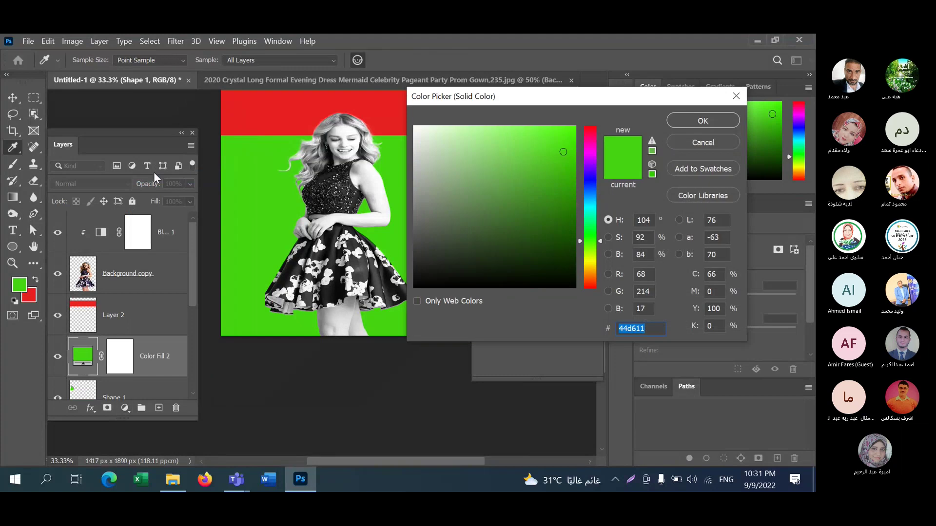
click(702, 120)
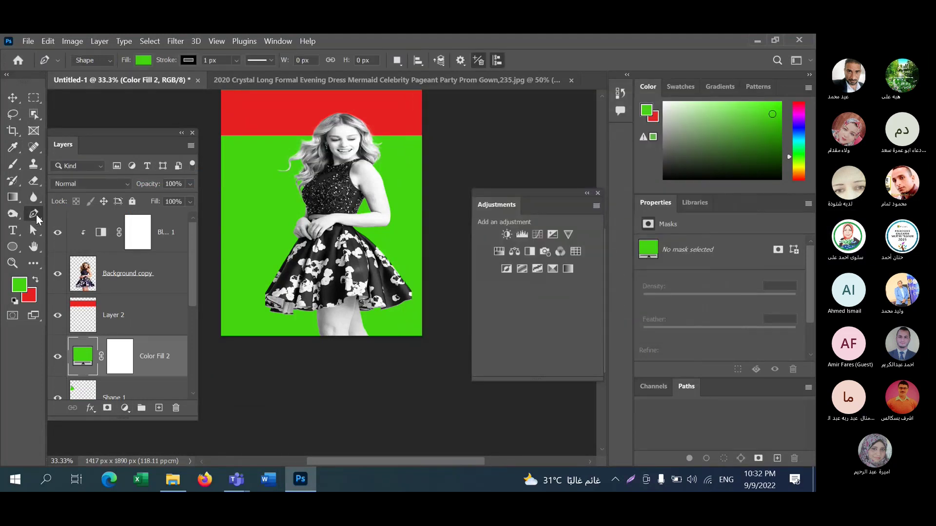
- Draw a closed curved green Pen tool shape of about 731 × 703 px over the canvas's upper-left corner
click(295, 91)
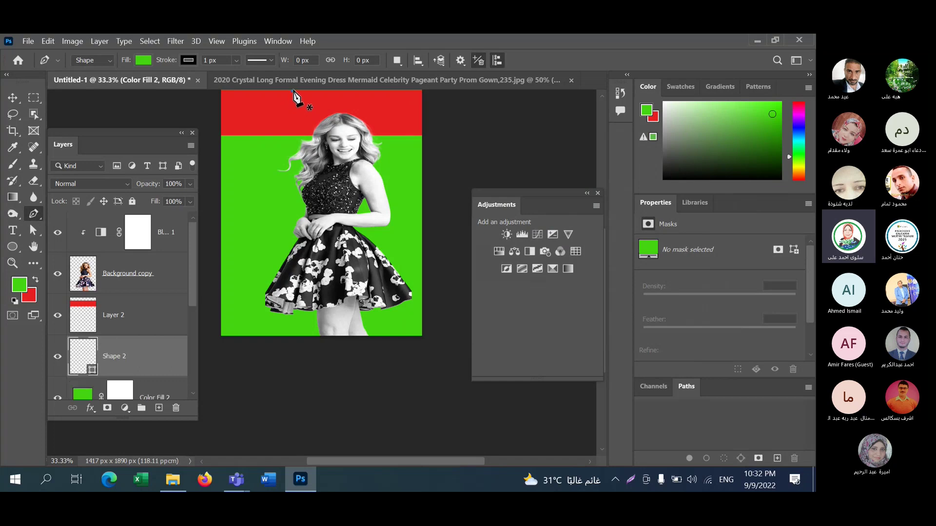
click(266, 126)
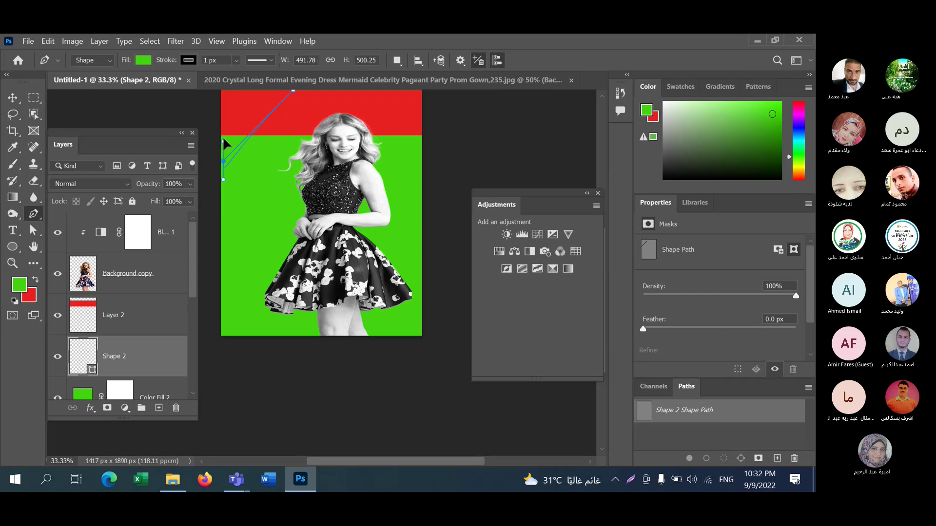
drag(223, 229, 293, 91)
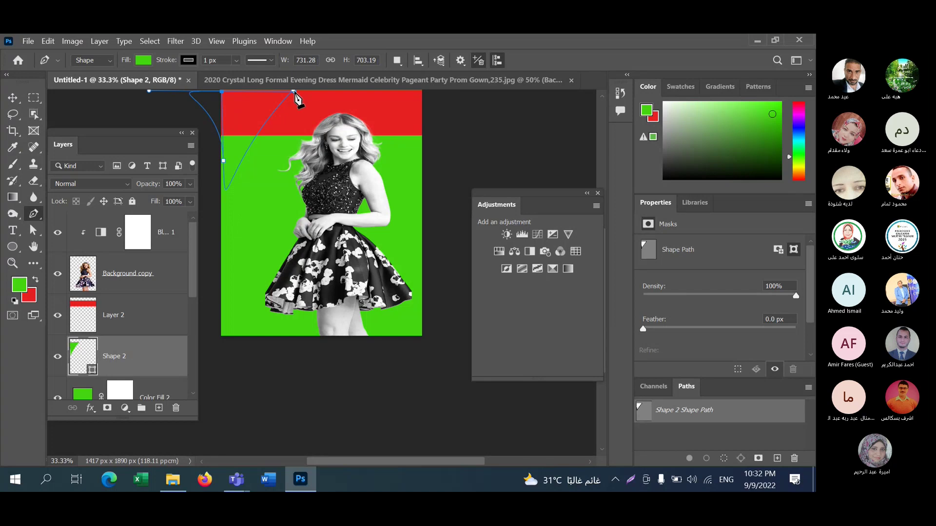
- Add another solid colour fill layer above Shape 2 in muted green #79b265
click(125, 408)
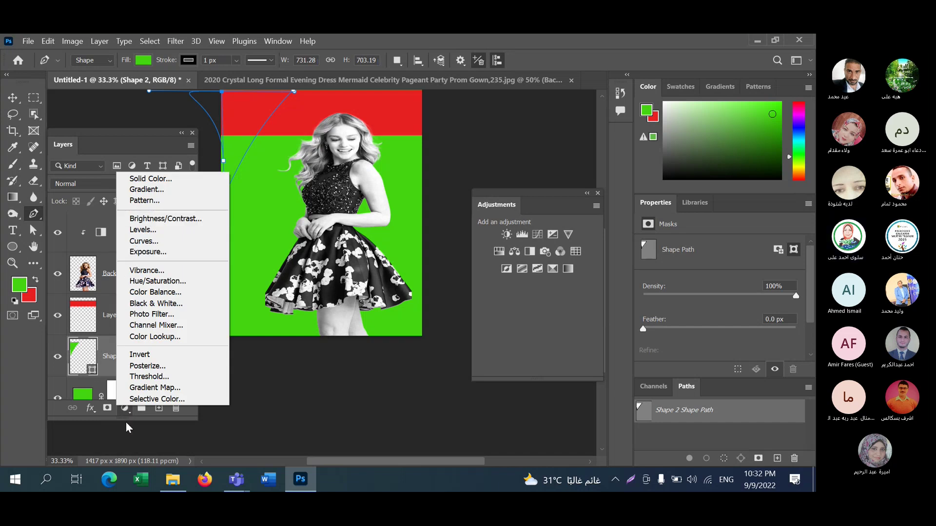
click(126, 422)
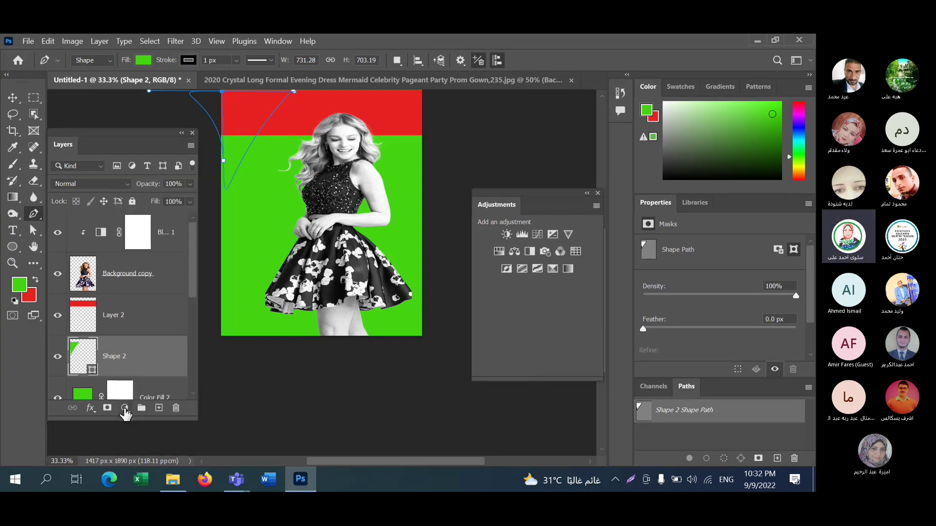
click(124, 408)
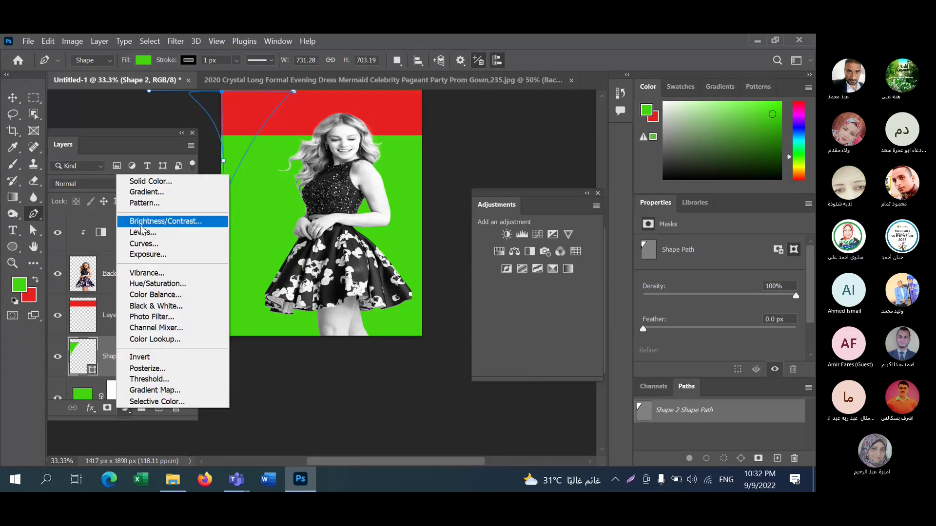
click(139, 183)
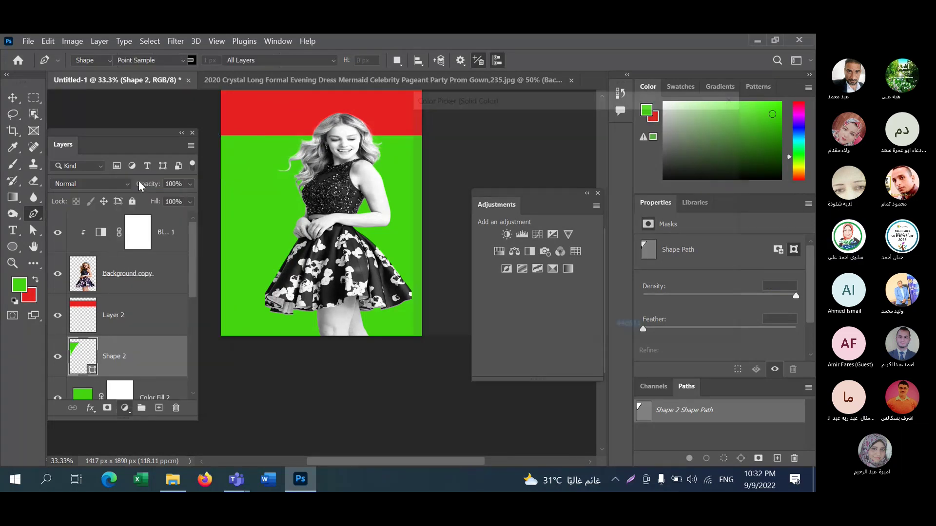
click(509, 204)
click(484, 174)
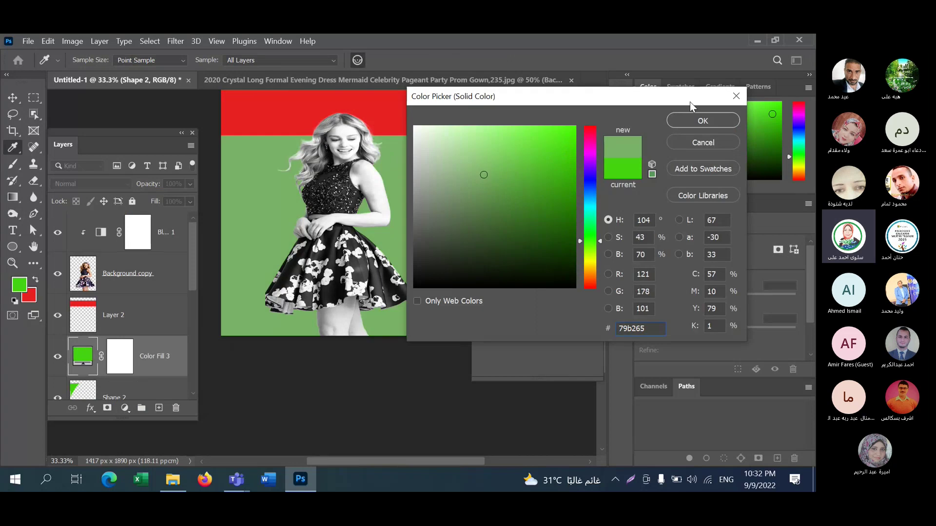
click(692, 117)
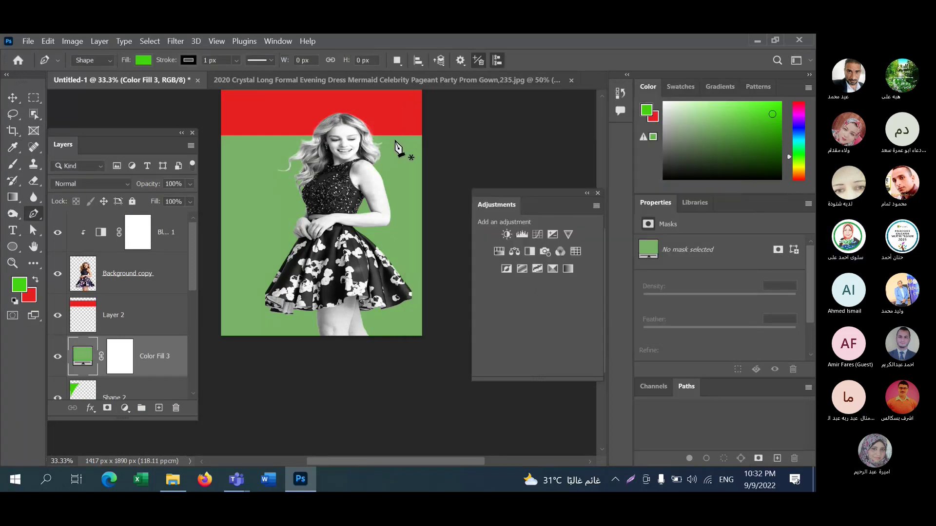
- Restack the Shape 2 layer above Color Fill 3 and directly below the red band's Layer 2
click(80, 388)
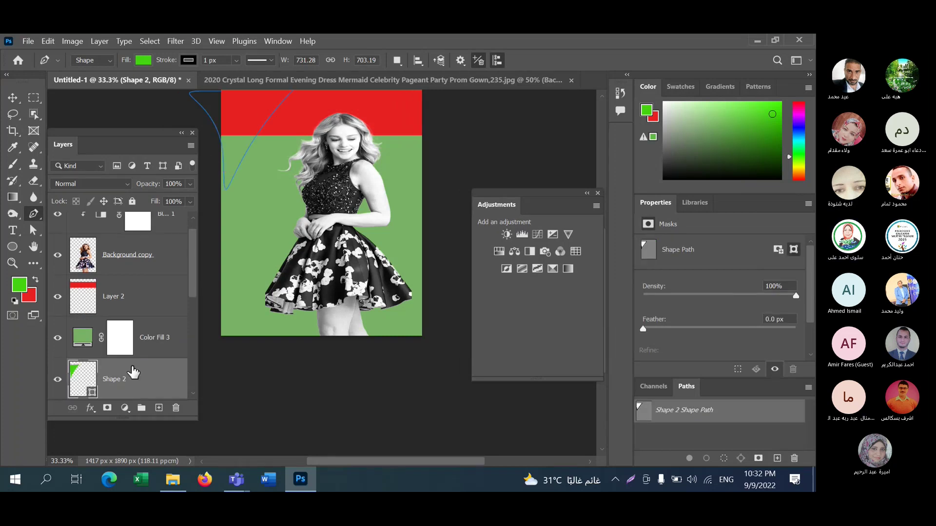
drag(133, 373, 100, 274)
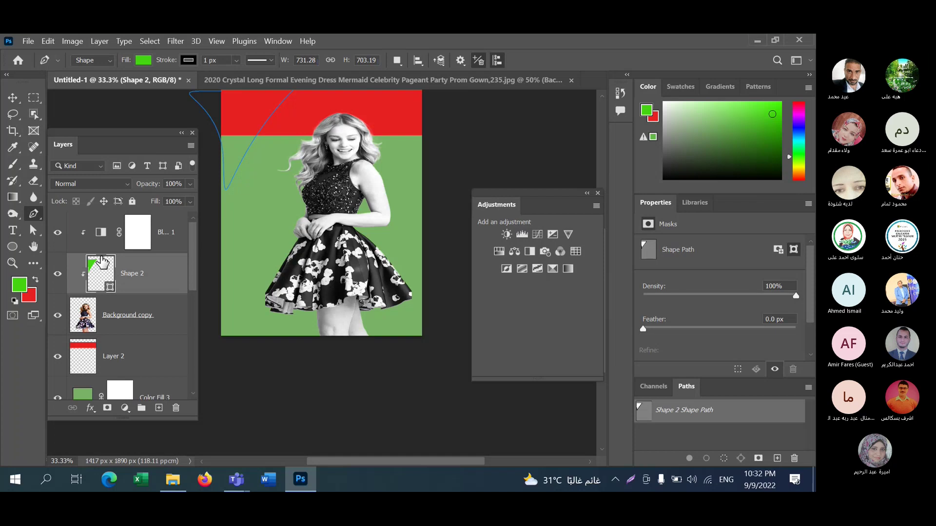
drag(101, 263, 100, 373)
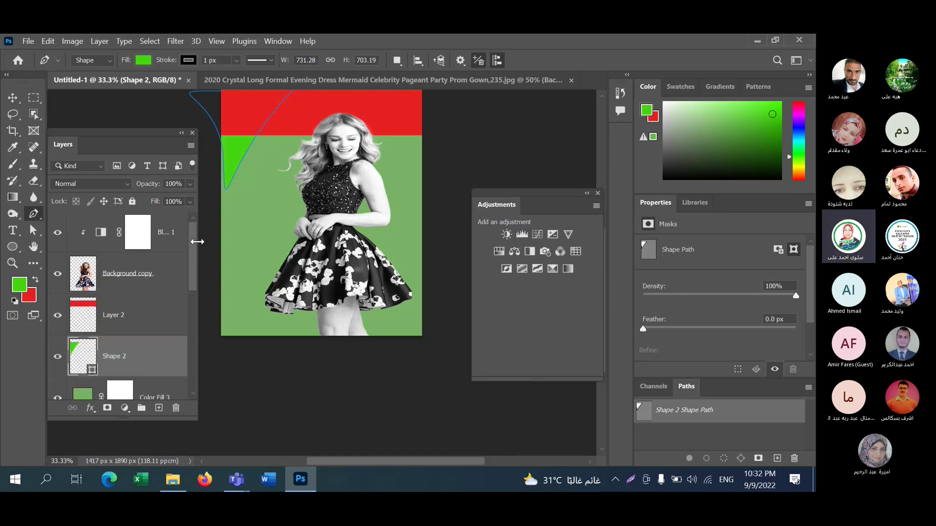
- Move Shape 2 down below the red band and stretch its lower anchor and right curve outward, to about 1327 × 1550 px
click(12, 99)
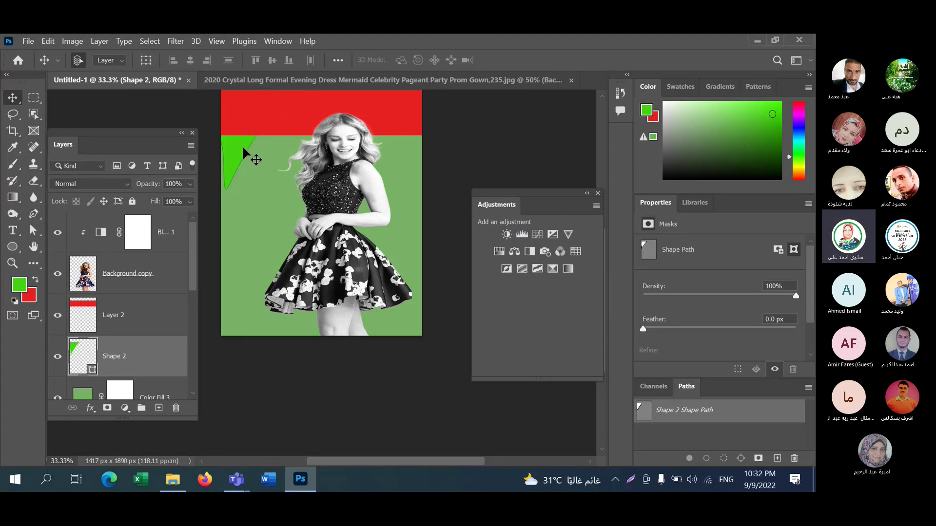
drag(242, 144, 255, 194)
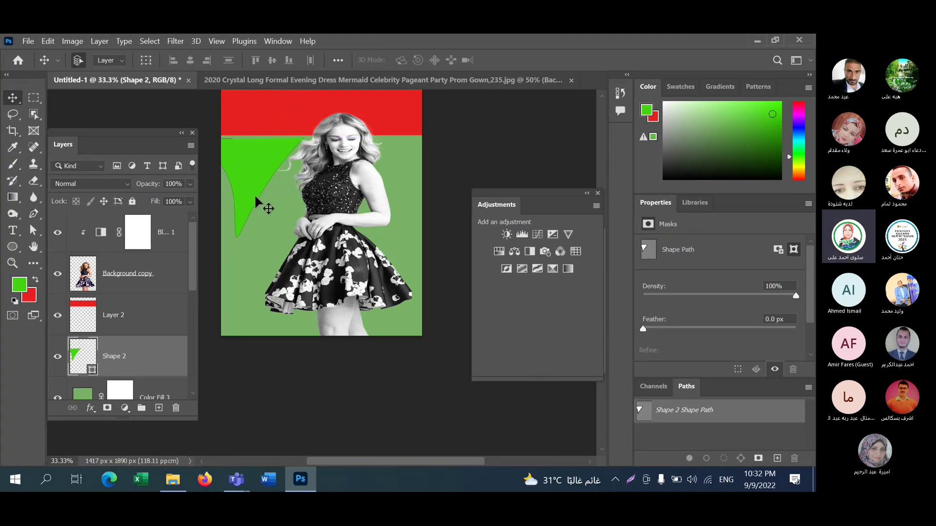
click(32, 232)
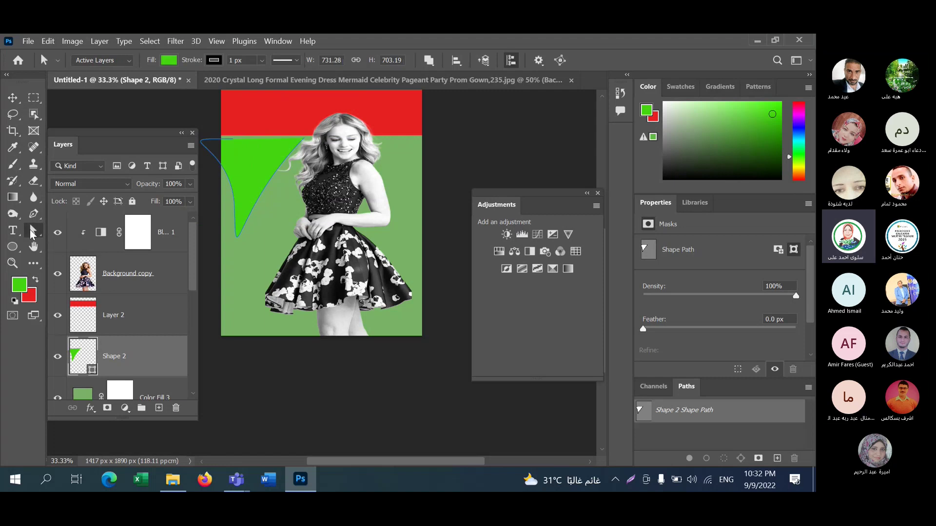
click(222, 170)
drag(237, 218, 231, 348)
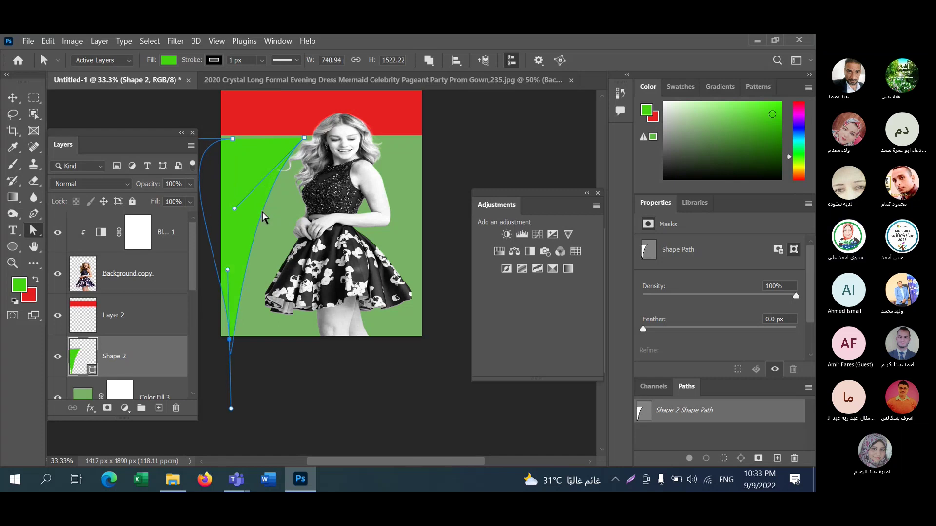
drag(262, 217, 379, 277)
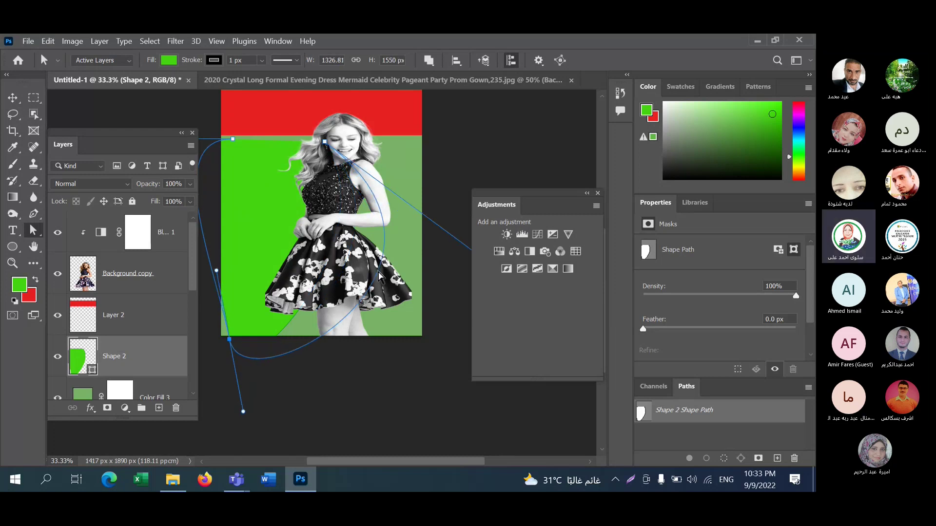
click(235, 132)
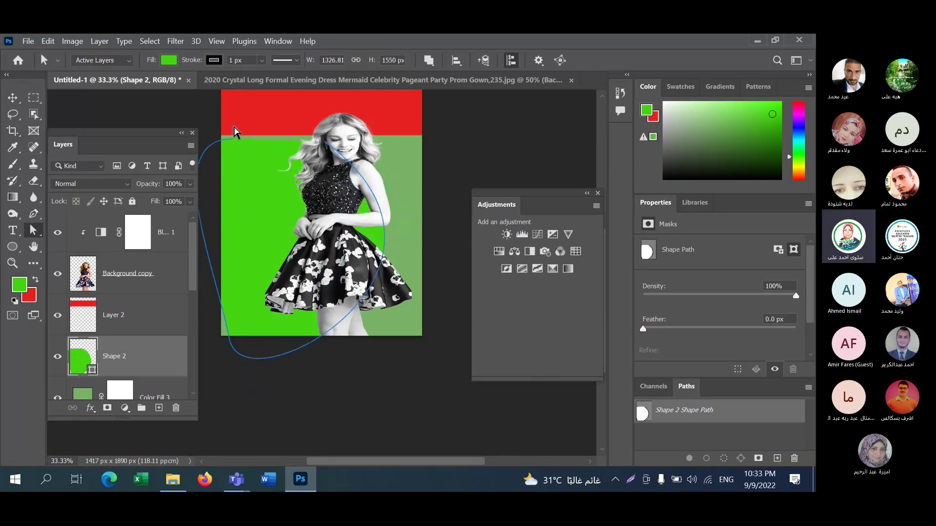
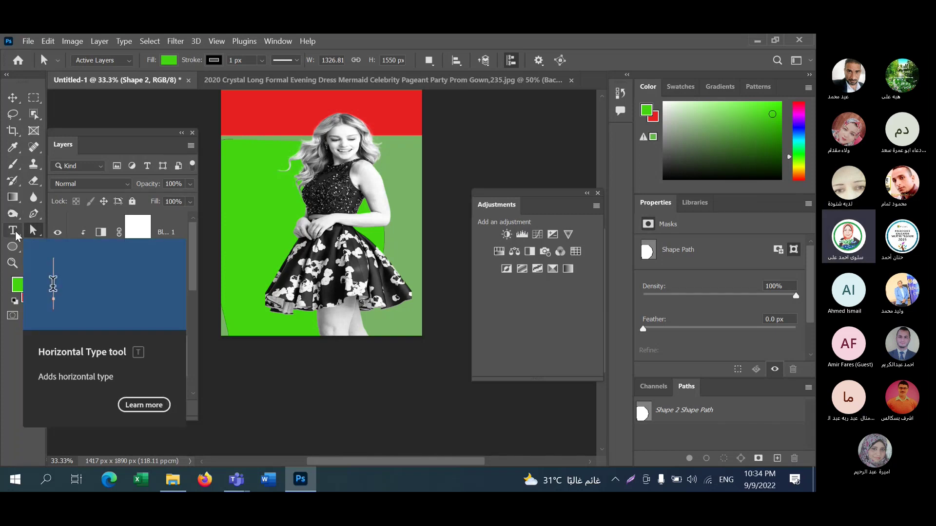
- Add a green horizontal text reading Lorem Ipsum at the left end of the red band
click(15, 233)
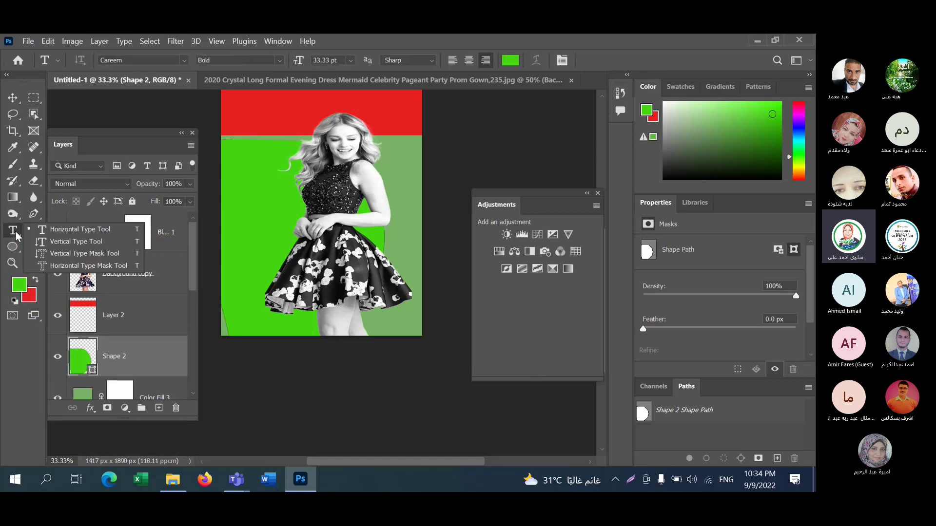
click(72, 232)
click(259, 121)
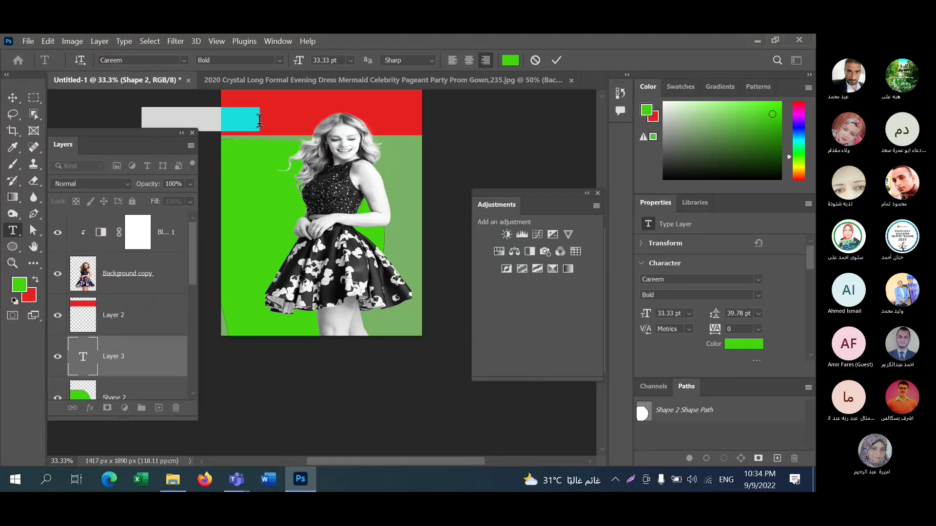
key(BackSpace)
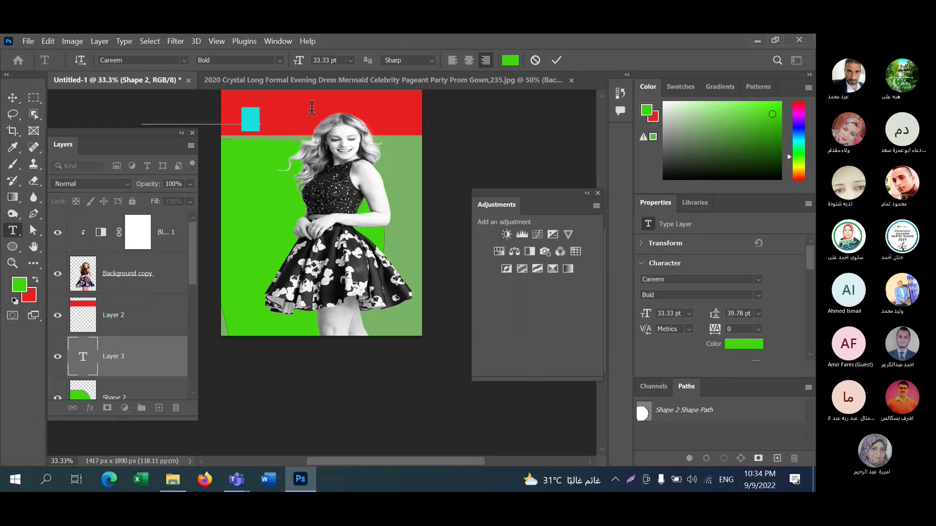
text(مرحبا)
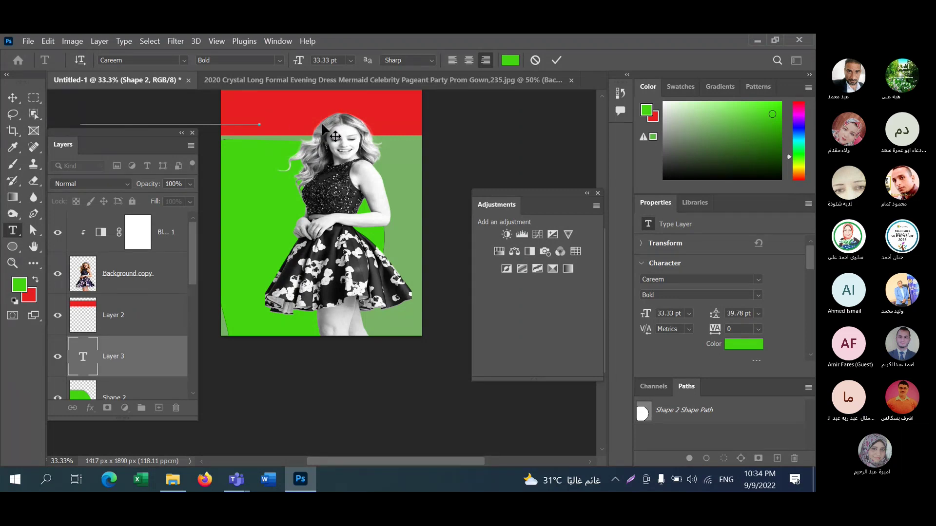
key(ctrl+a)
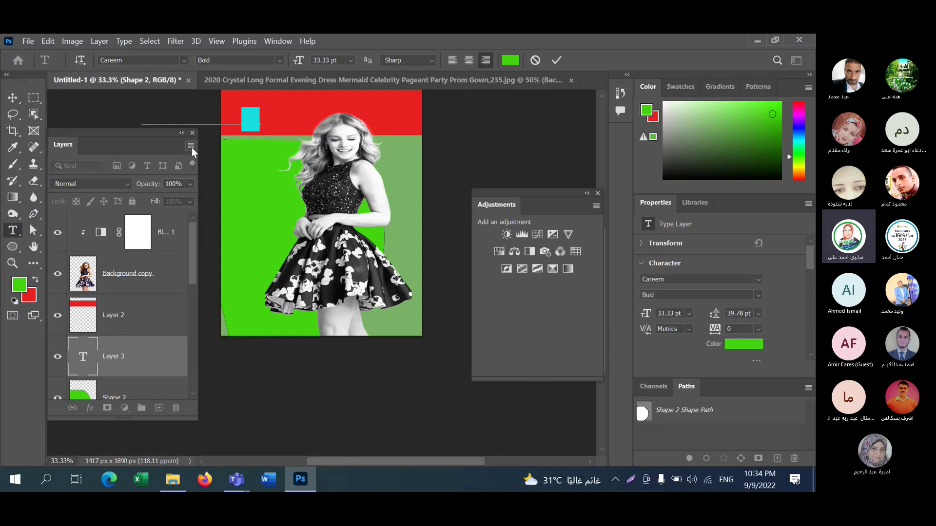
click(10, 95)
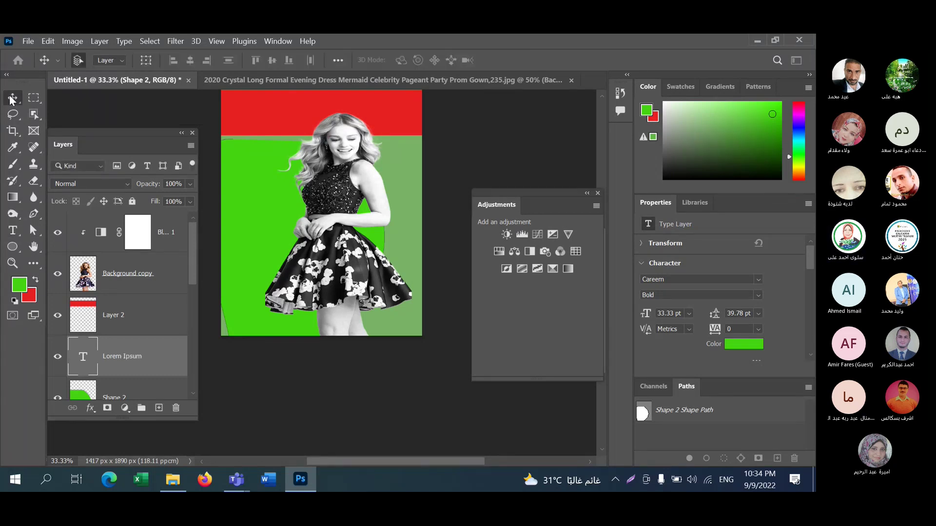
- Make the red band's Layer 2 active and reset the Type tool to its default settings
click(13, 231)
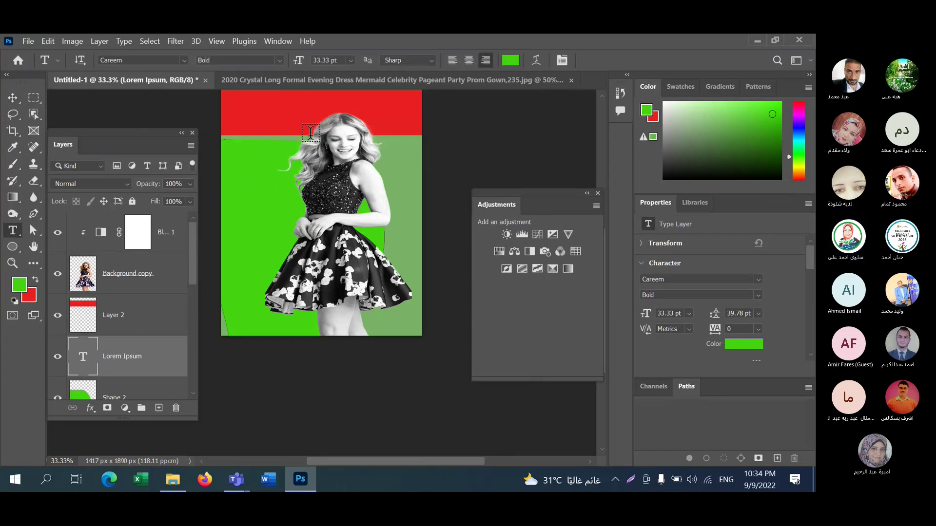
right_click(307, 110)
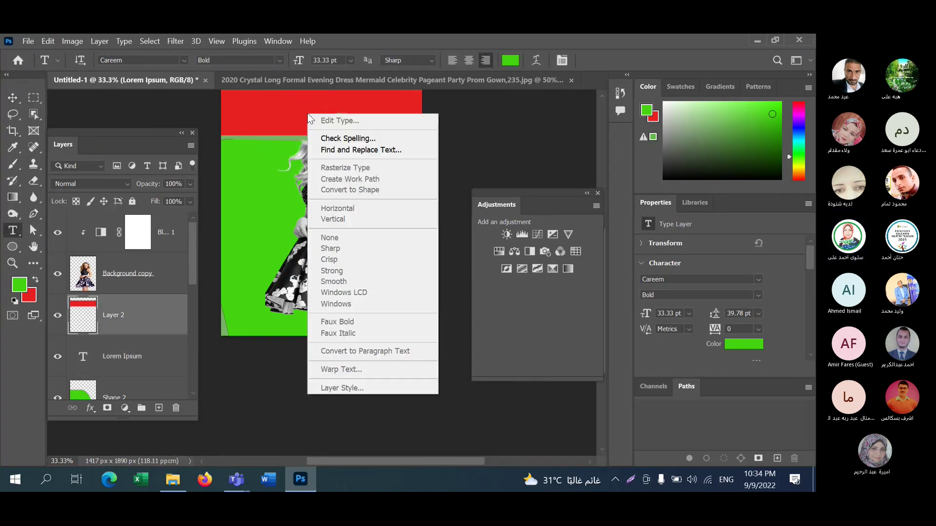
key(Escape)
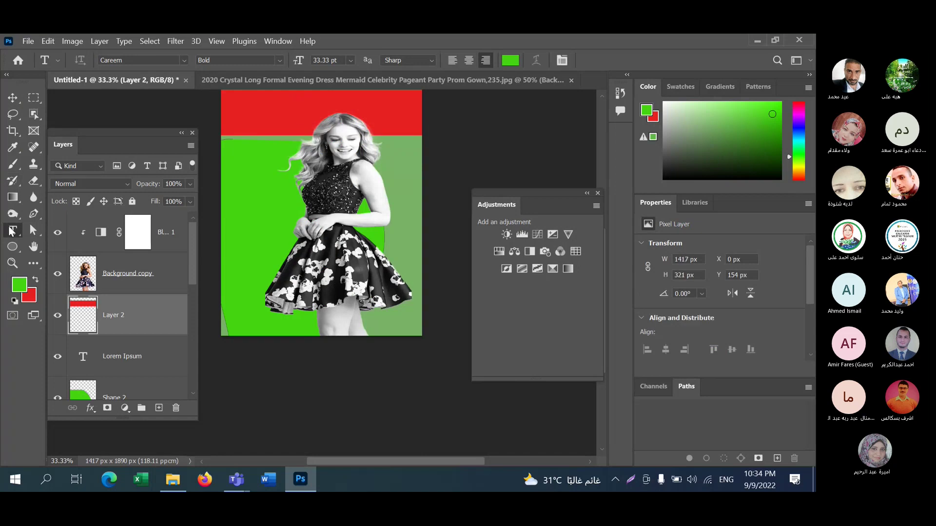
right_click(45, 56)
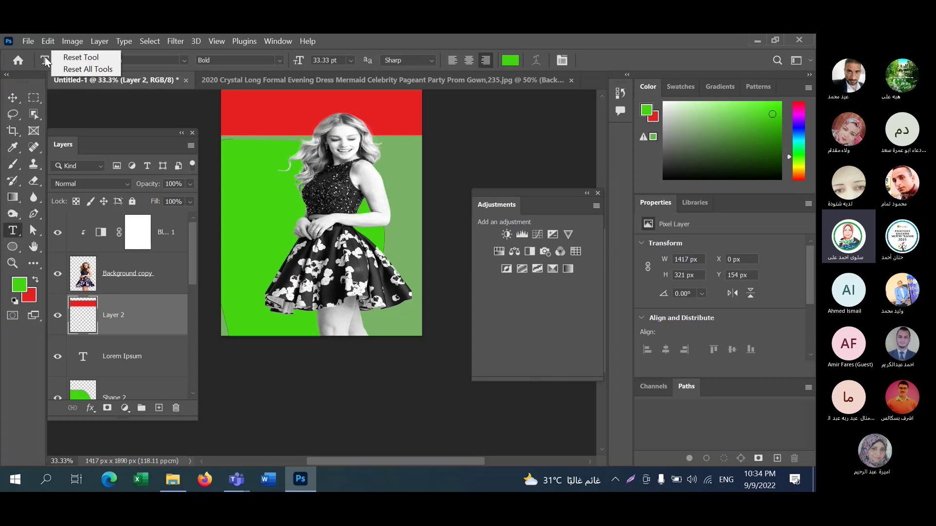
click(70, 57)
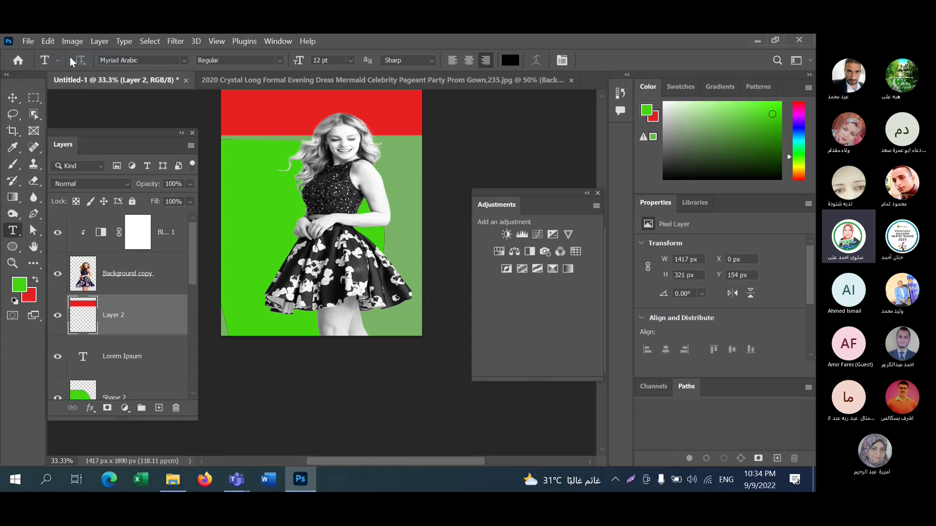
- Add a black Lorem Ipsum text on the red band, enlarge it and move it to the band's middle behind the woman's head
click(302, 120)
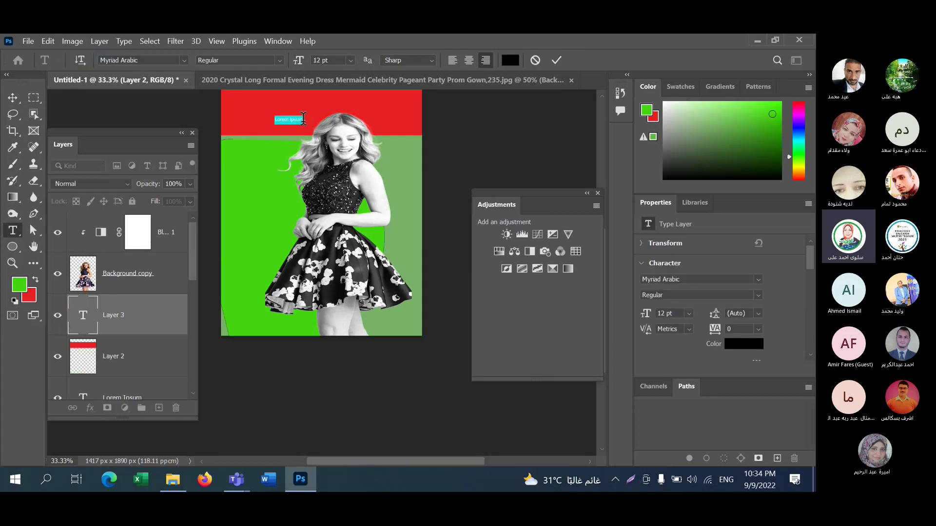
drag(303, 120, 273, 119)
click(271, 119)
triple_click(276, 119)
drag(298, 61, 315, 58)
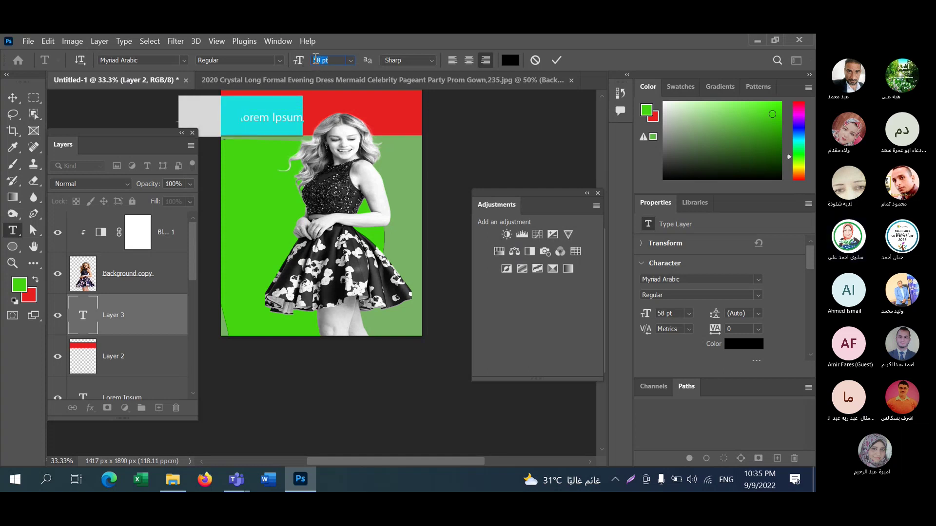
click(13, 98)
drag(257, 119, 333, 118)
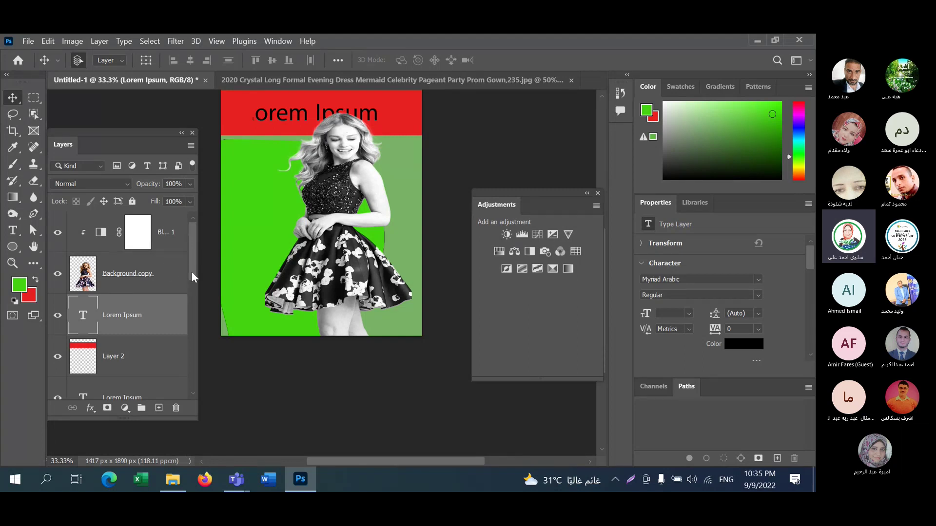
- Replace the black Lorem Ipsum text with the word time and set its size to 109 pt
drag(191, 273, 192, 285)
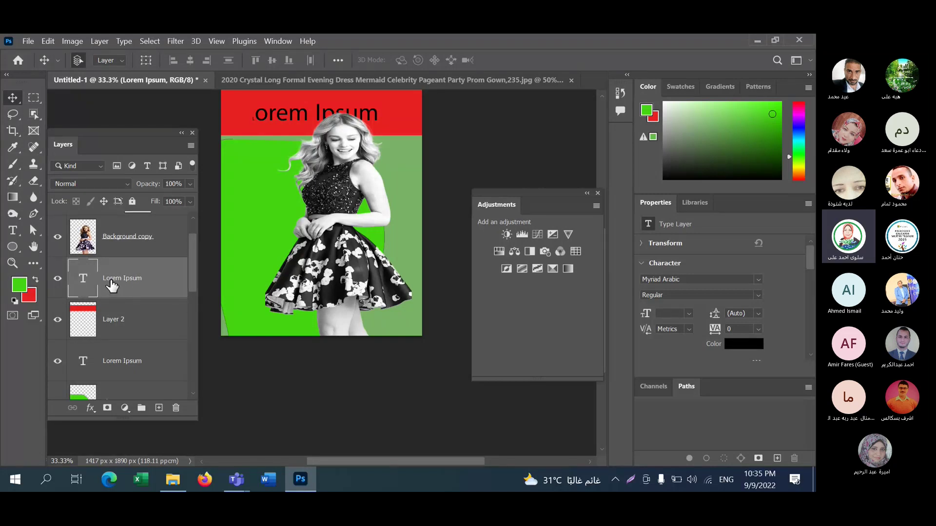
double_click(259, 112)
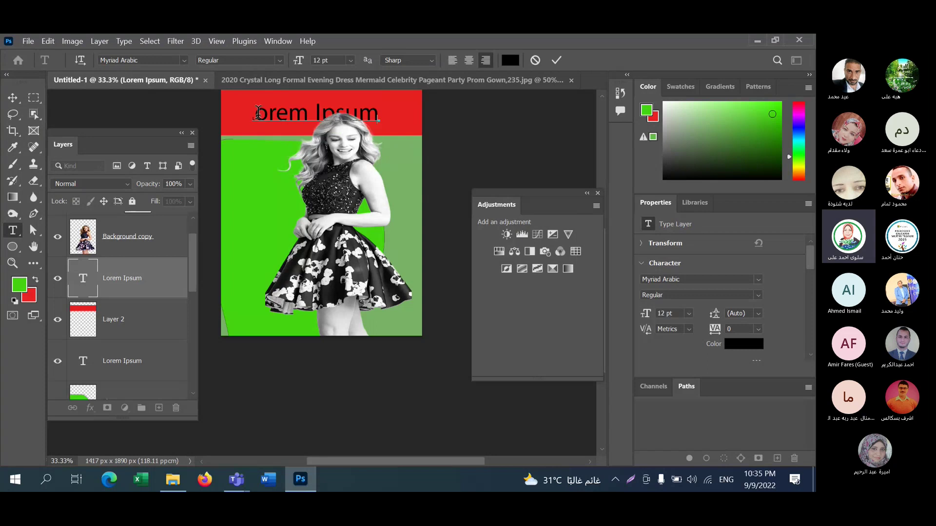
key(BackSpace)
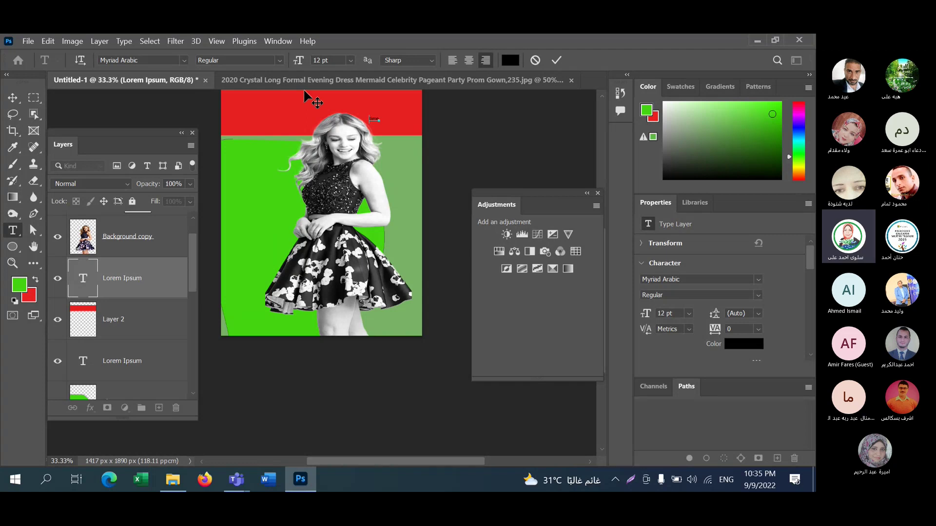
key(ctrl+a)
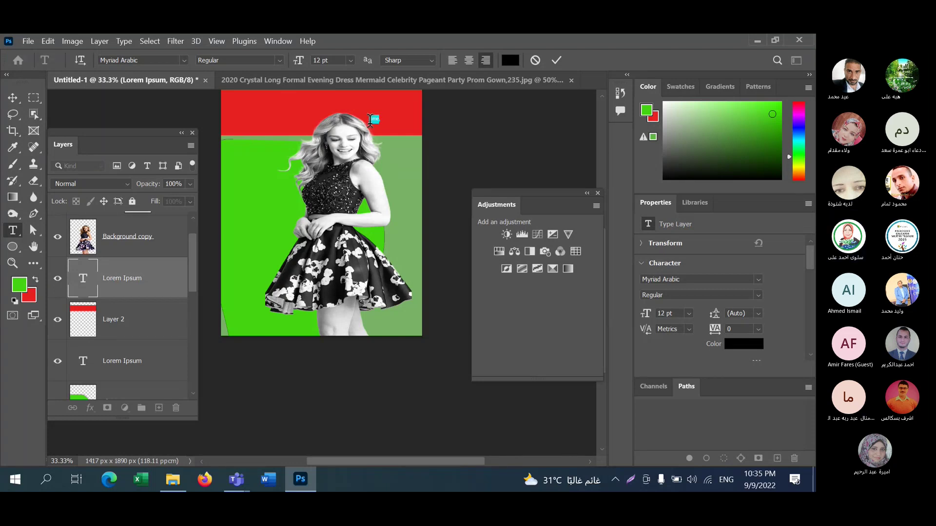
mouse_move(307, 60)
mouse_down()
mouse_move(334, 61)
mouse_move(296, 70)
mouse_move(323, 67)
mouse_up()
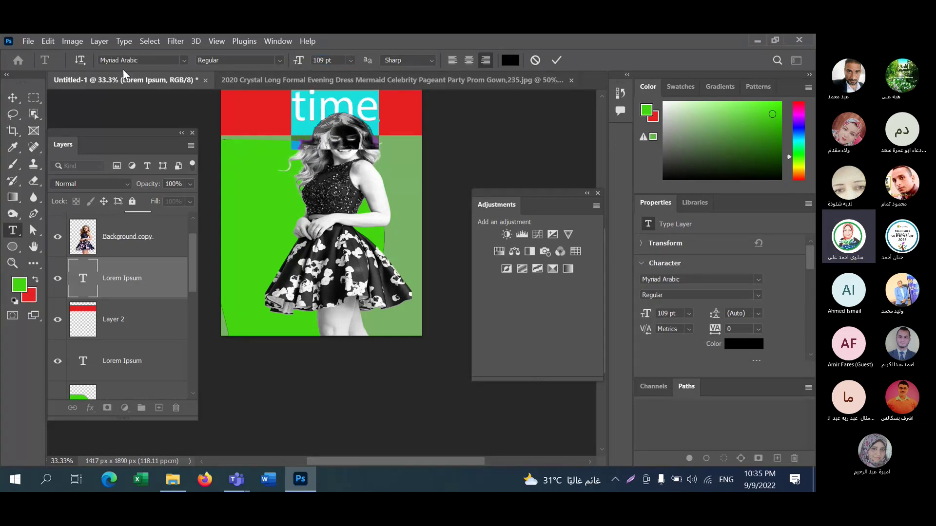
click(16, 98)
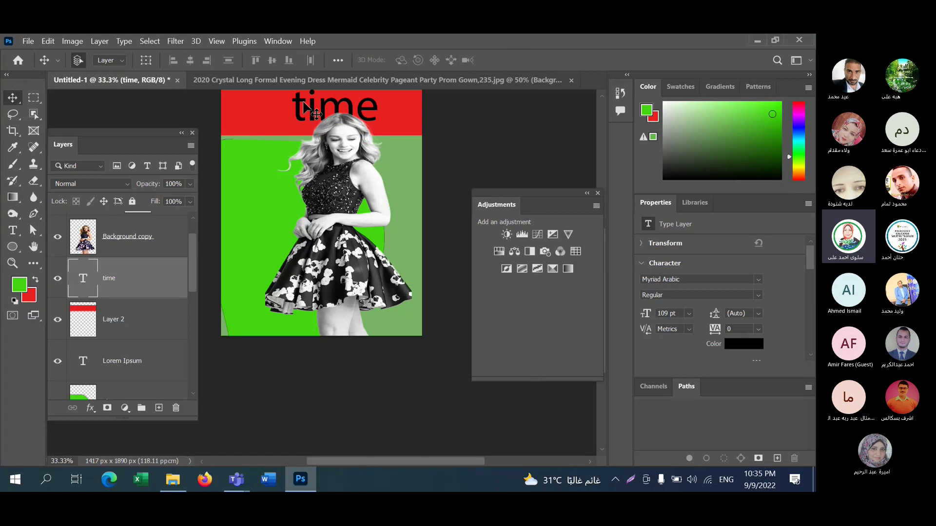
- Reposition the time text and stretch it across the red band to about 203% width and 91% height
drag(304, 104, 297, 111)
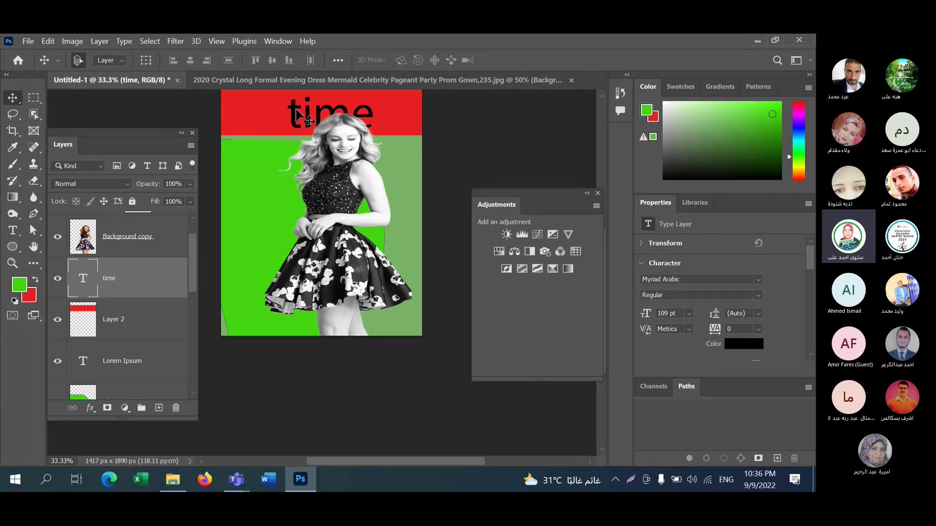
key(ctrl+t)
drag(281, 122, 230, 121)
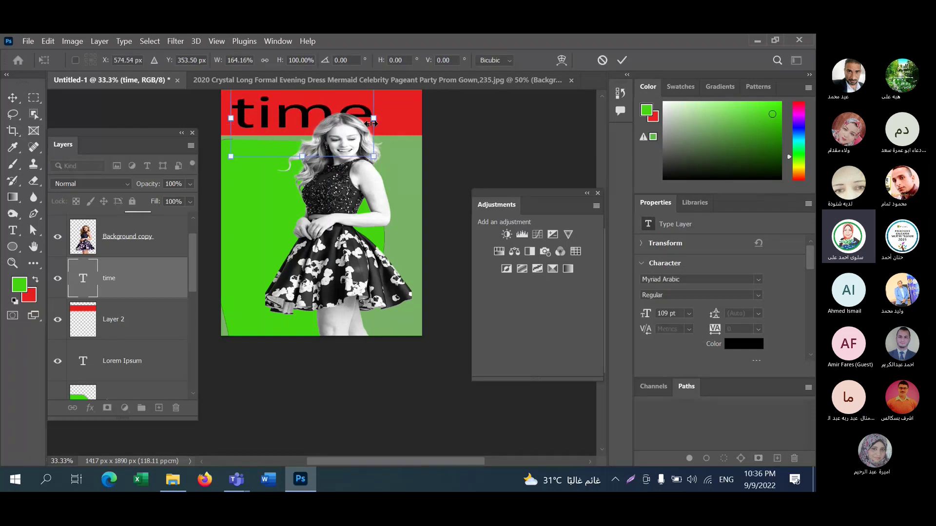
drag(375, 118, 418, 116)
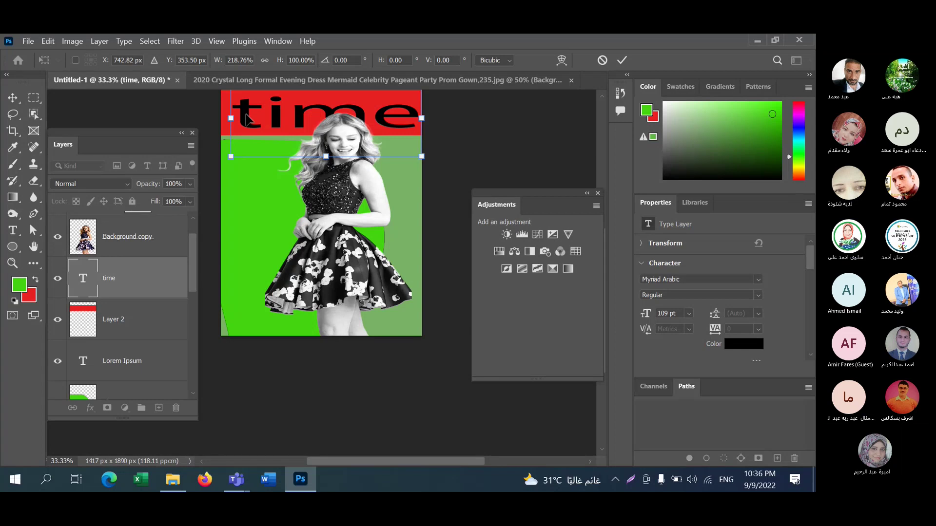
mouse_move(247, 118)
mouse_down()
mouse_move(247, 147)
mouse_move(243, 109)
mouse_move(240, 117)
mouse_up()
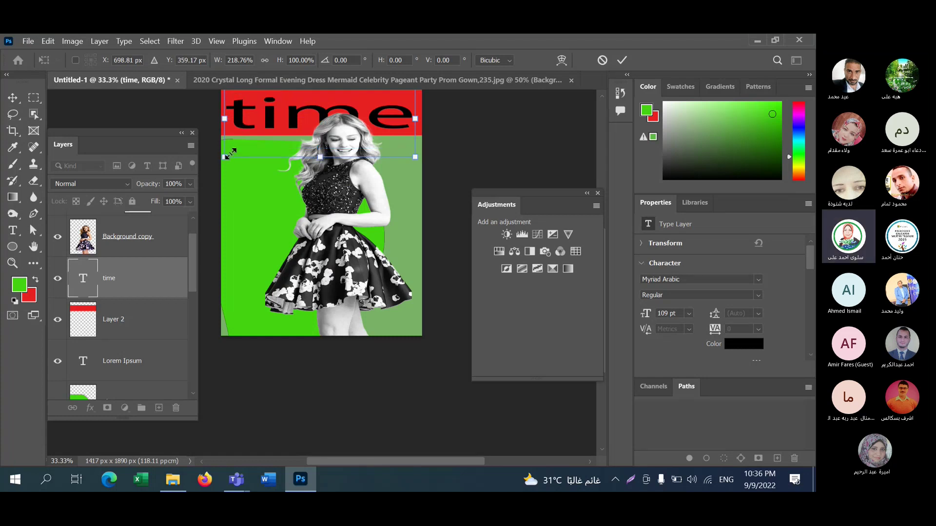
mouse_move(226, 156)
mouse_down()
mouse_move(246, 134)
mouse_move(238, 149)
mouse_up()
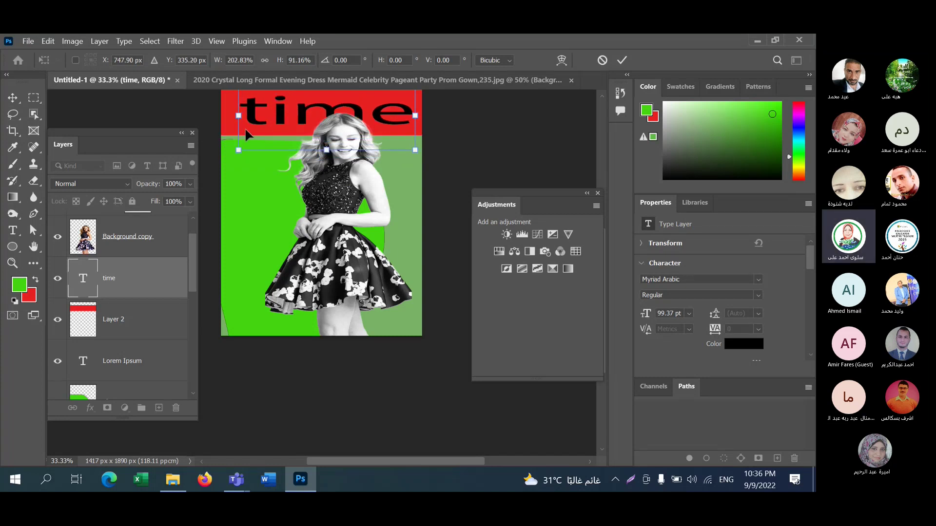
key(Return)
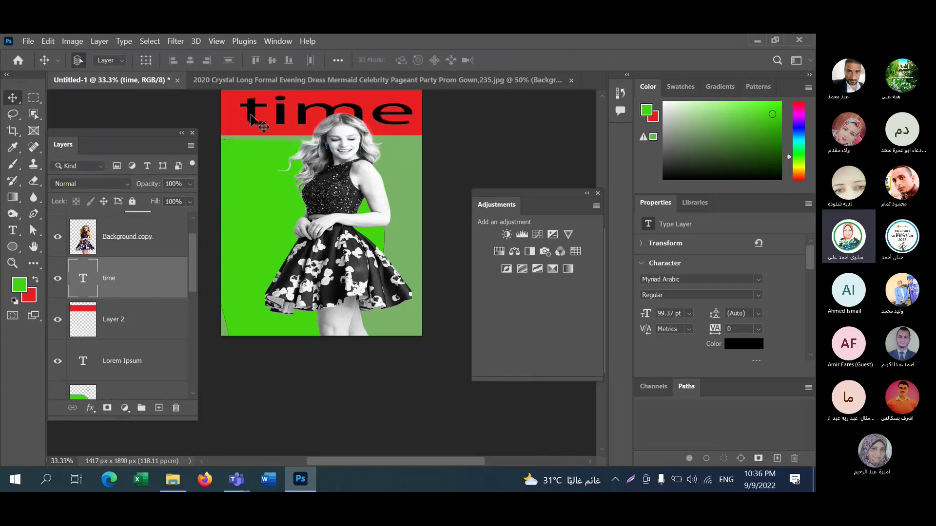
- Change the time text's colour to yellow #e7df0e
double_click(250, 117)
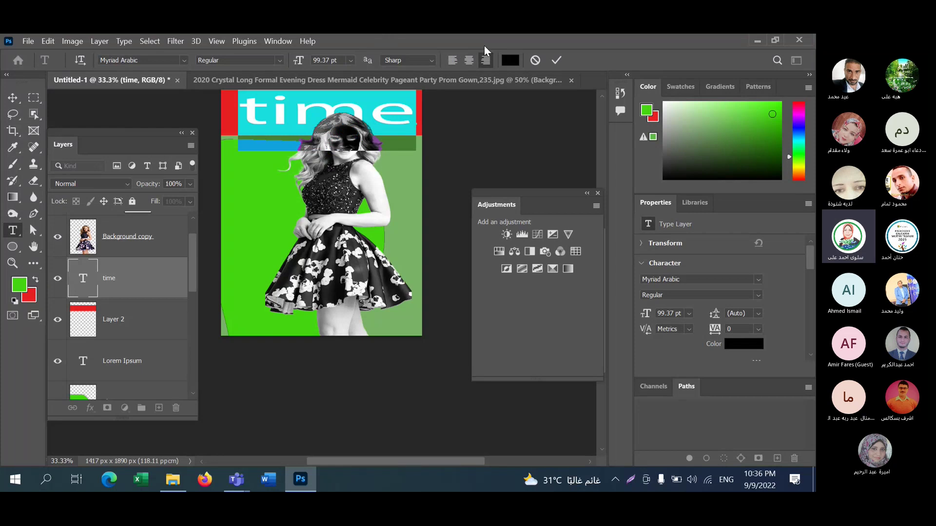
click(511, 61)
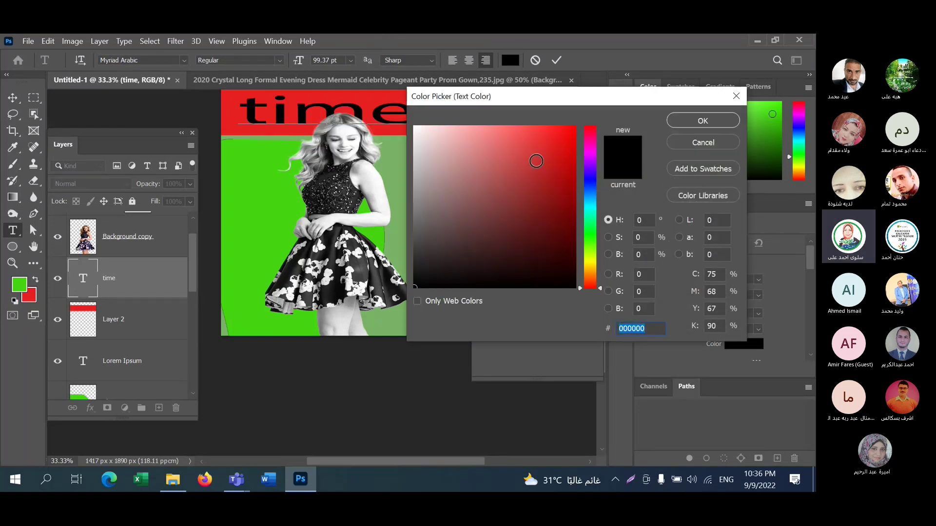
click(532, 200)
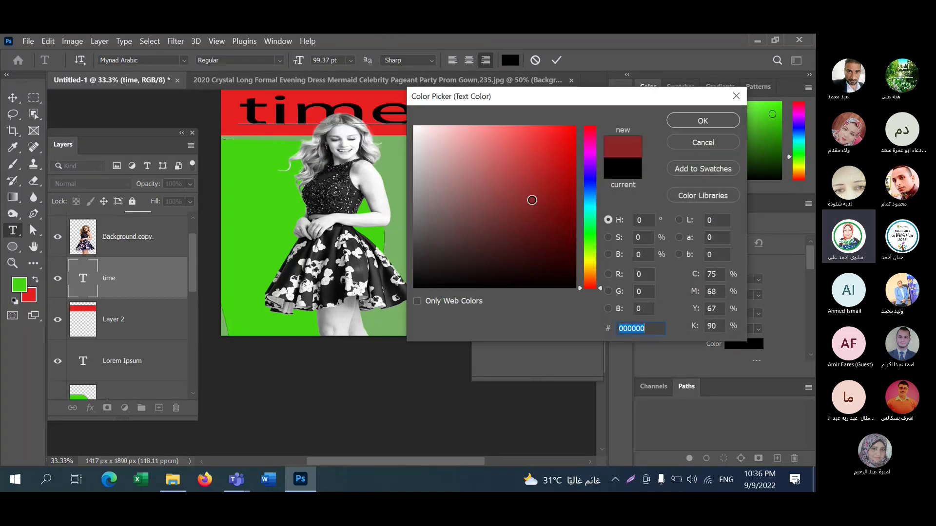
click(592, 262)
click(508, 241)
click(555, 143)
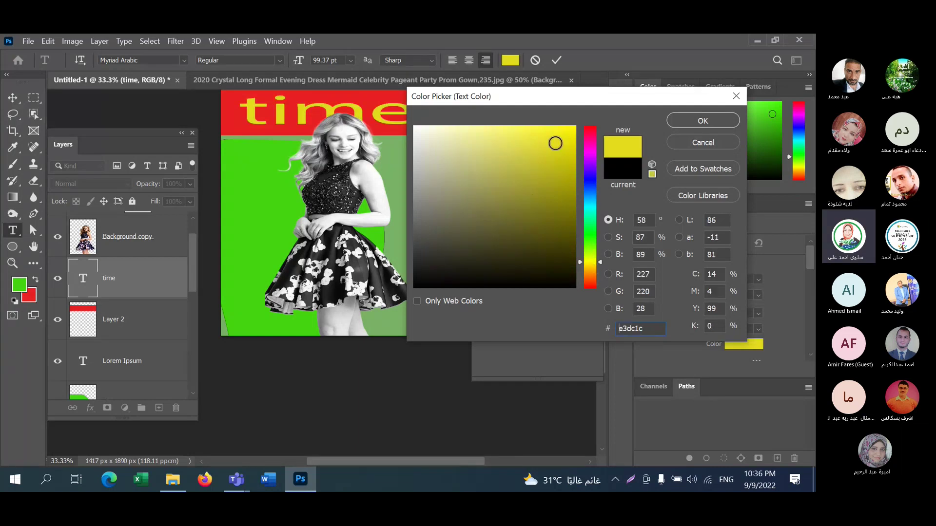
drag(555, 143, 566, 141)
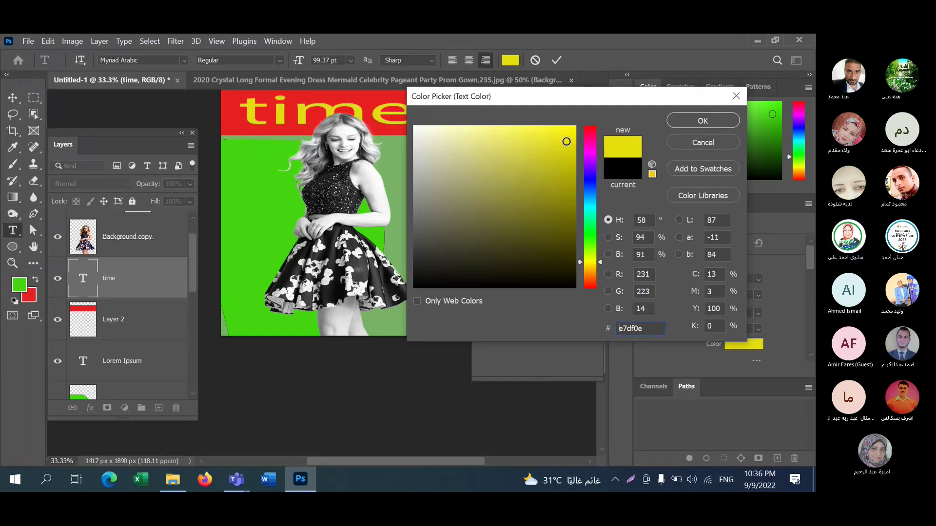
click(697, 127)
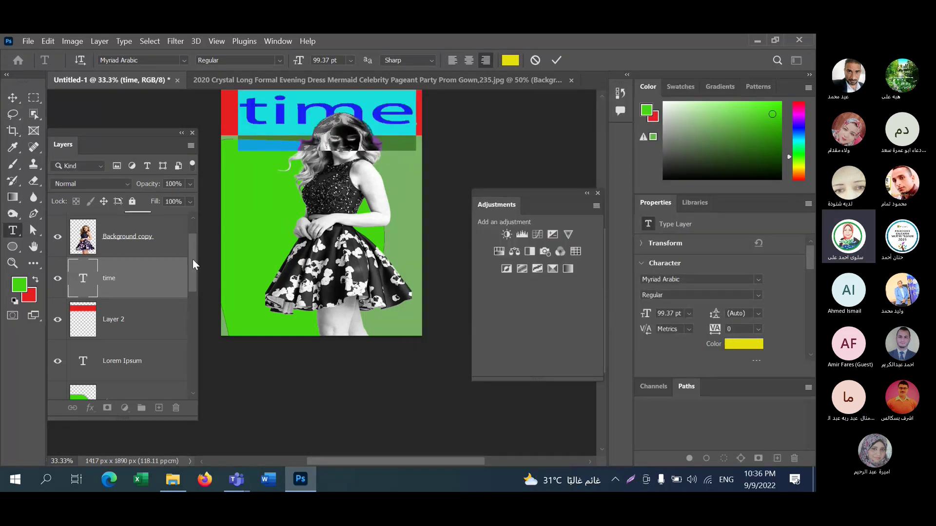
- Commit the time text edit and delete the unneeded Color Fill 2 layer
drag(192, 254, 198, 312)
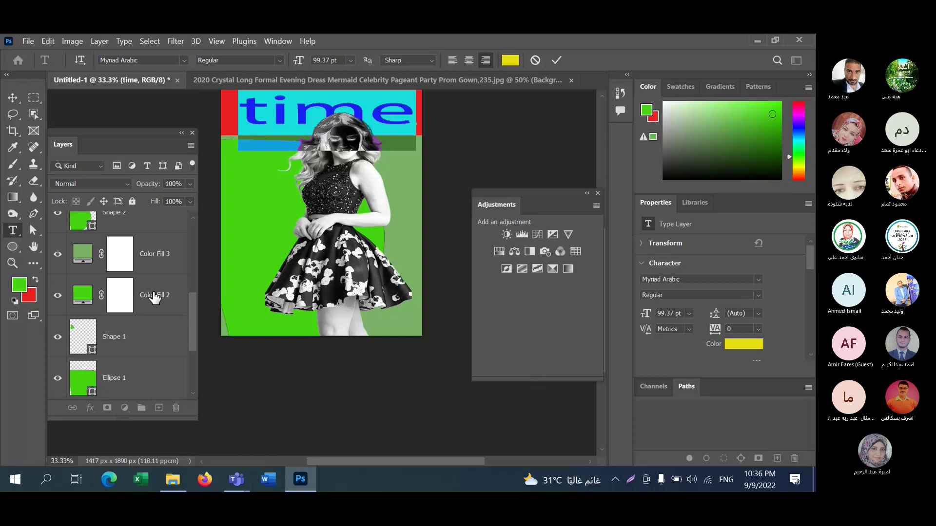
key(v)
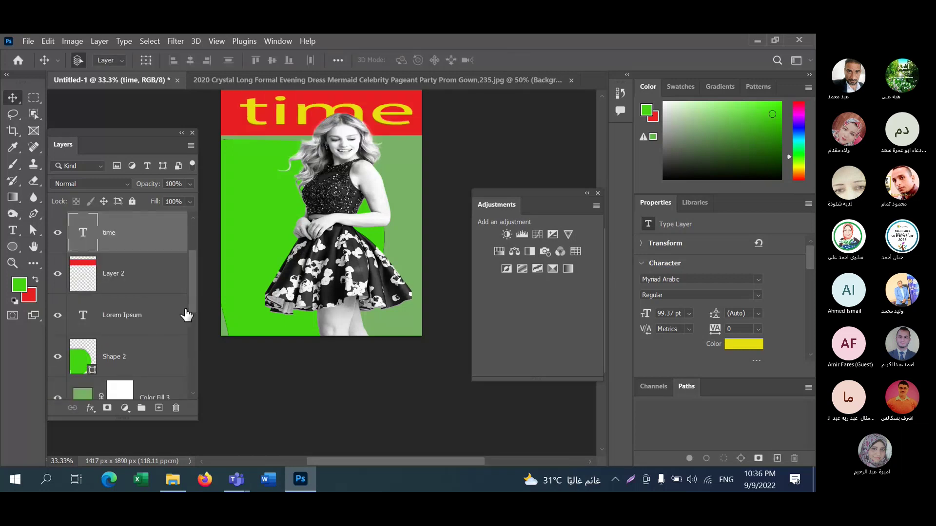
drag(191, 310, 191, 382)
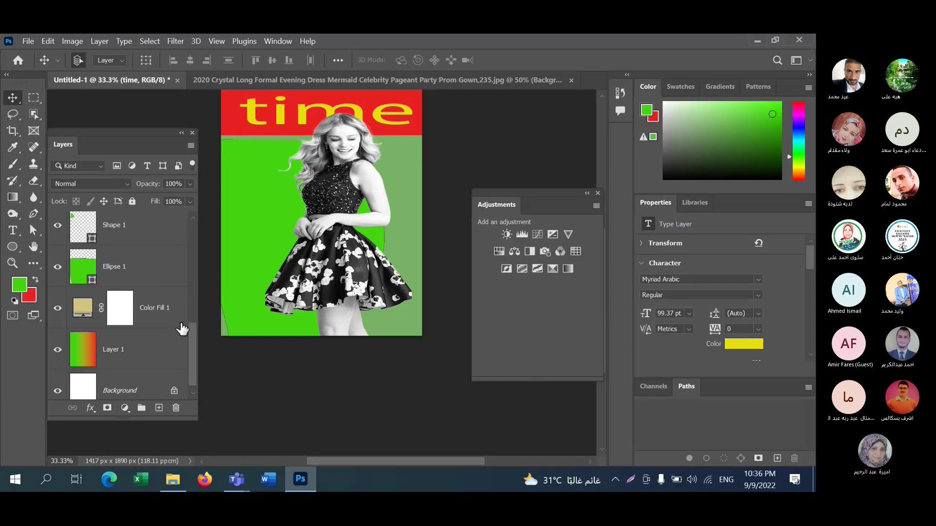
scroll(192, 327, up, 3)
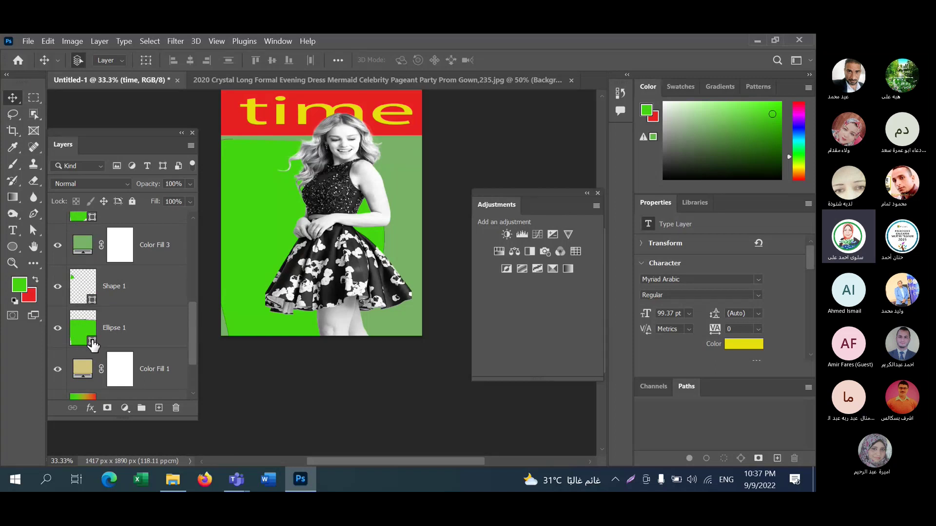
- Delete the old Lorem Ipsum text layer between Layer 2 and Shape 2
drag(193, 335, 194, 313)
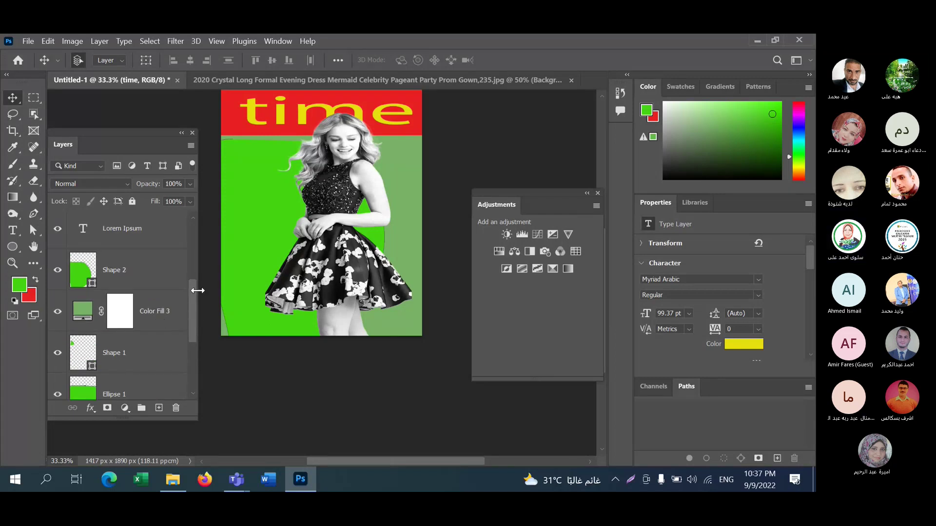
drag(194, 291, 194, 271)
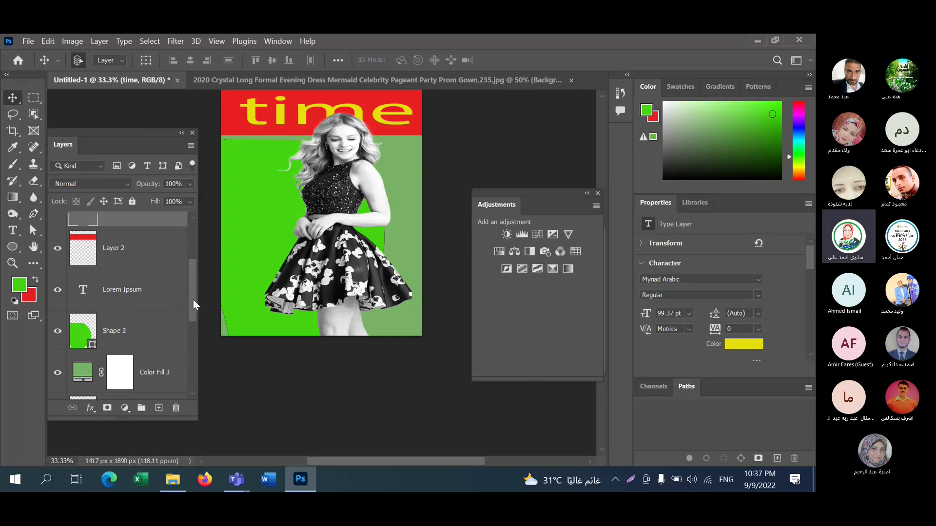
drag(193, 300, 193, 288)
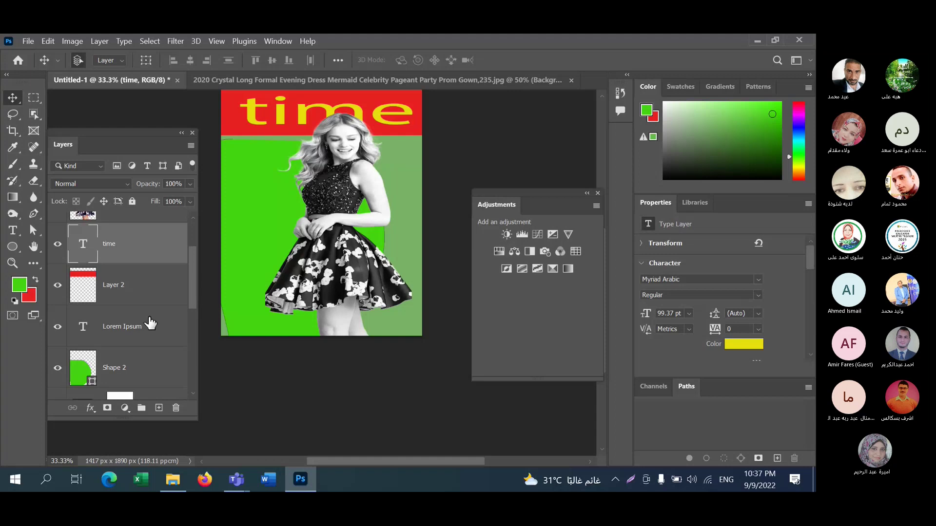
drag(146, 324, 176, 407)
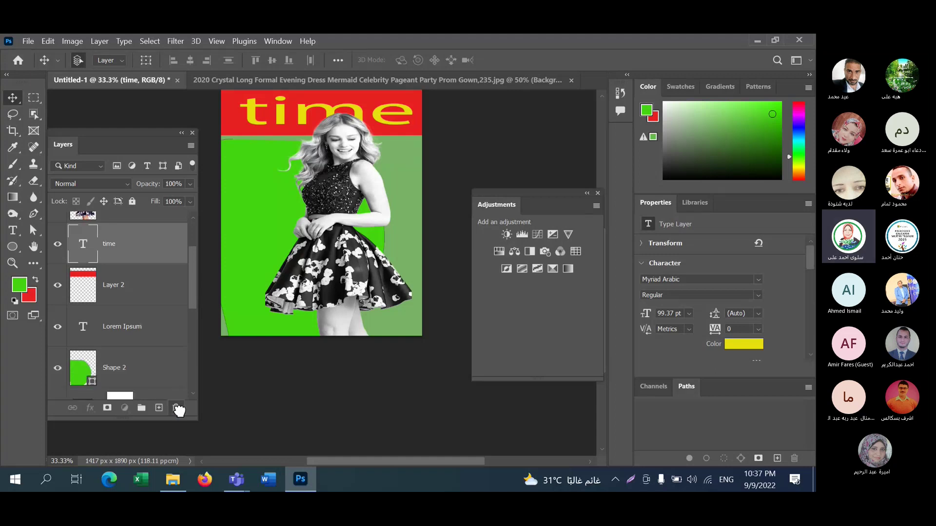
drag(193, 278, 194, 236)
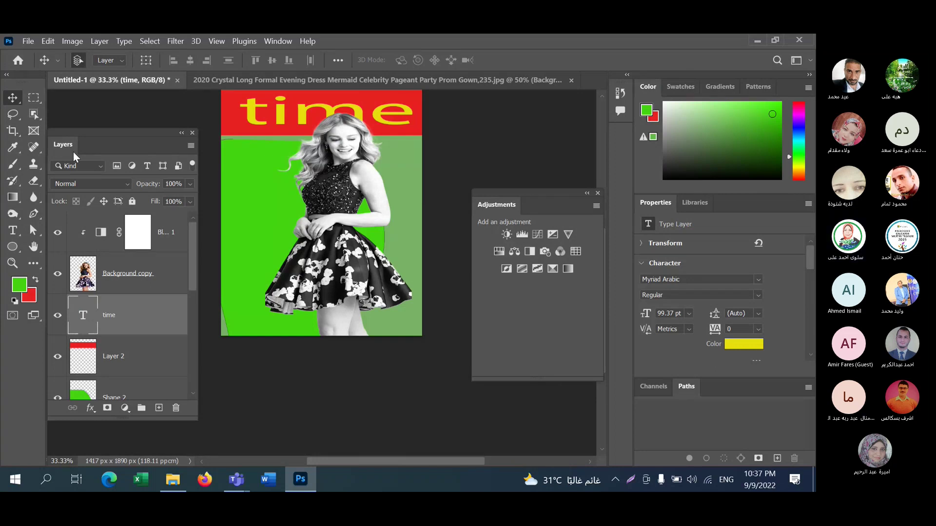
- Change the fill colour of the green Shape 2 behind the woman to light yellow #e8dd67
click(272, 189)
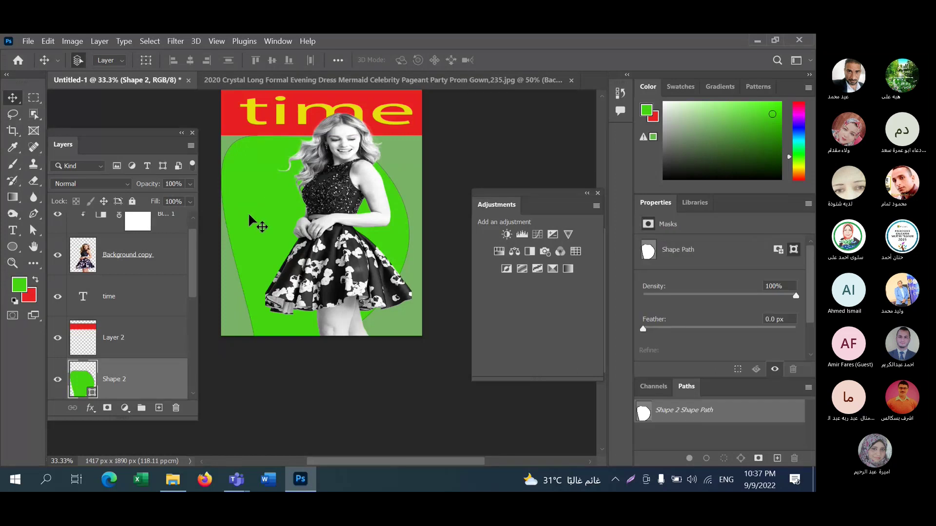
double_click(78, 390)
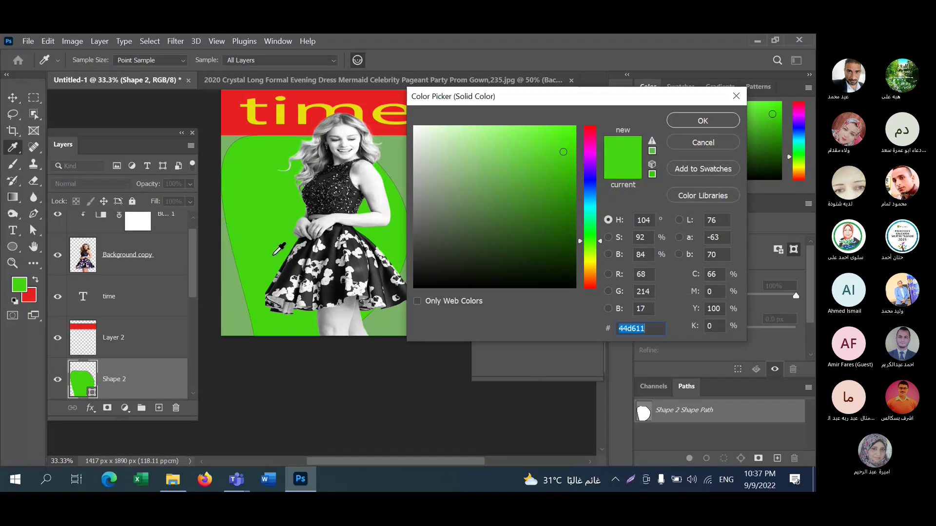
click(592, 263)
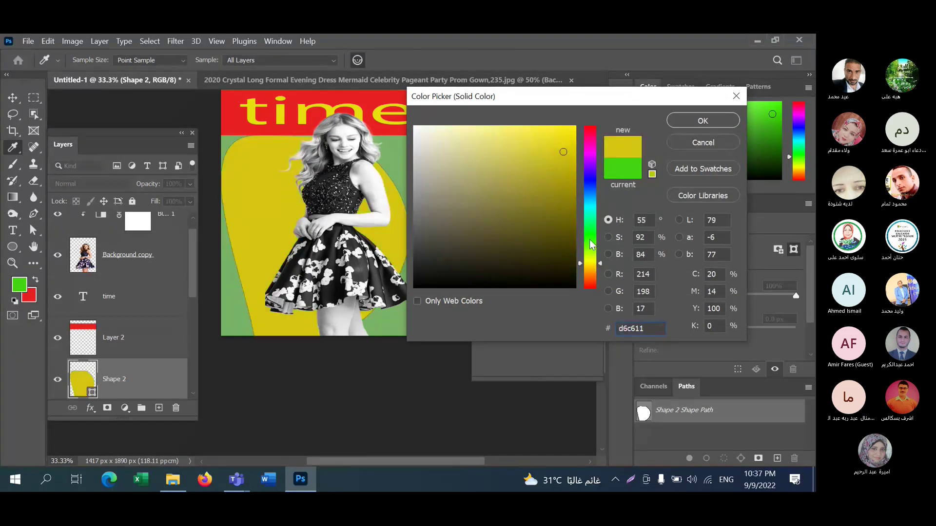
click(527, 190)
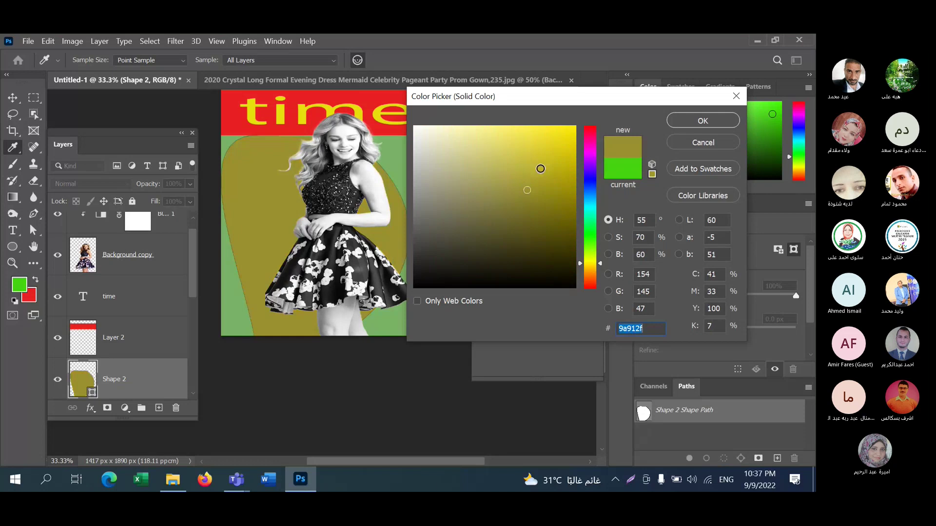
click(504, 140)
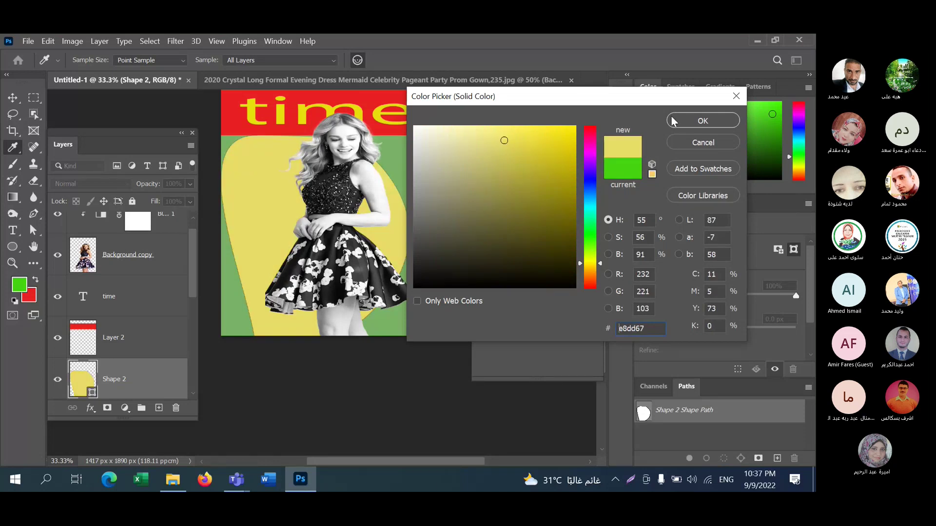
click(695, 122)
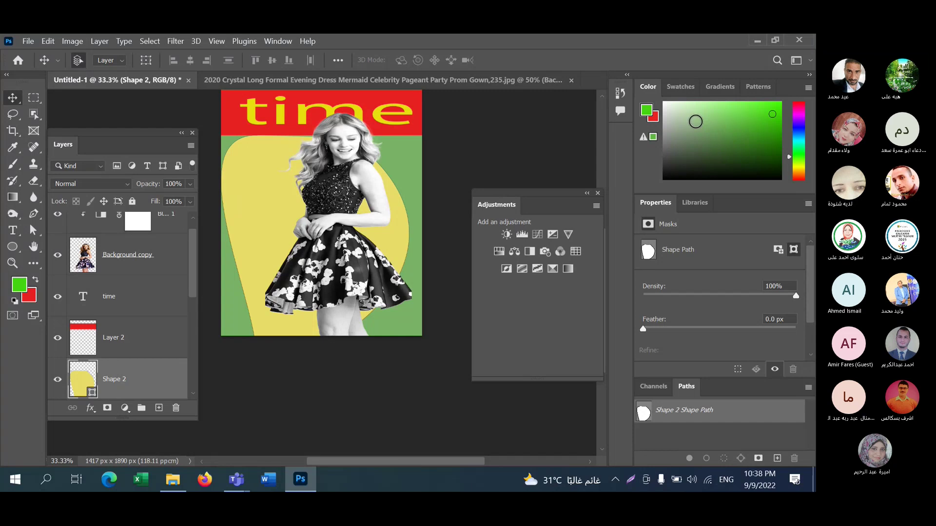
click(85, 382)
right_click(85, 382)
click(86, 382)
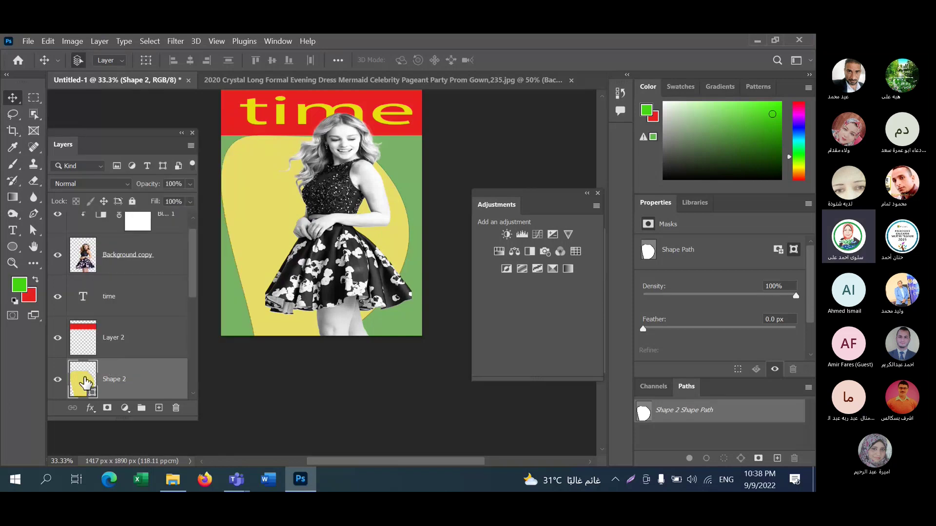
right_click(86, 383)
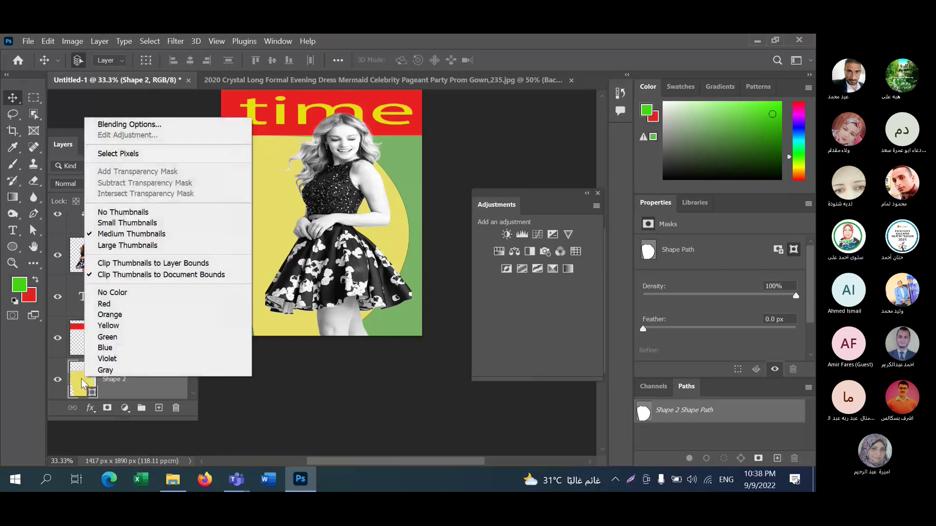
right_click(80, 385)
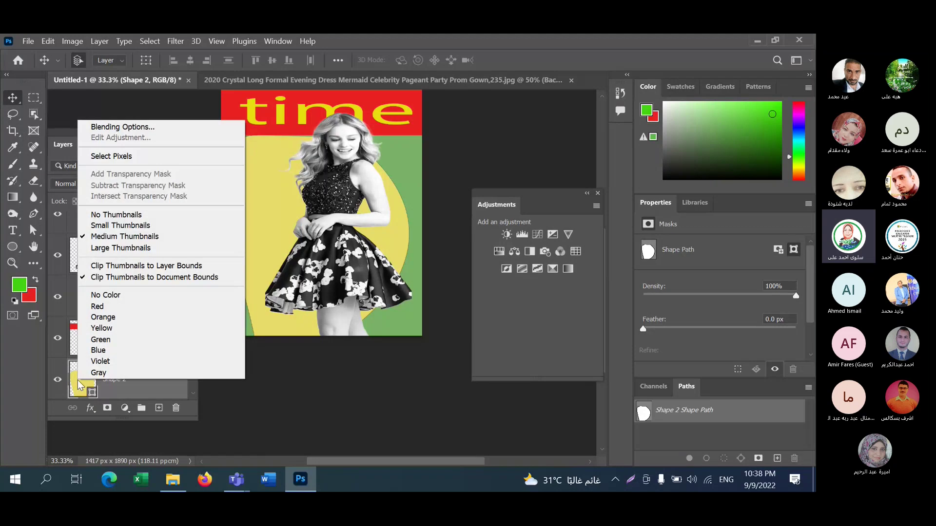
click(80, 385)
right_click(82, 388)
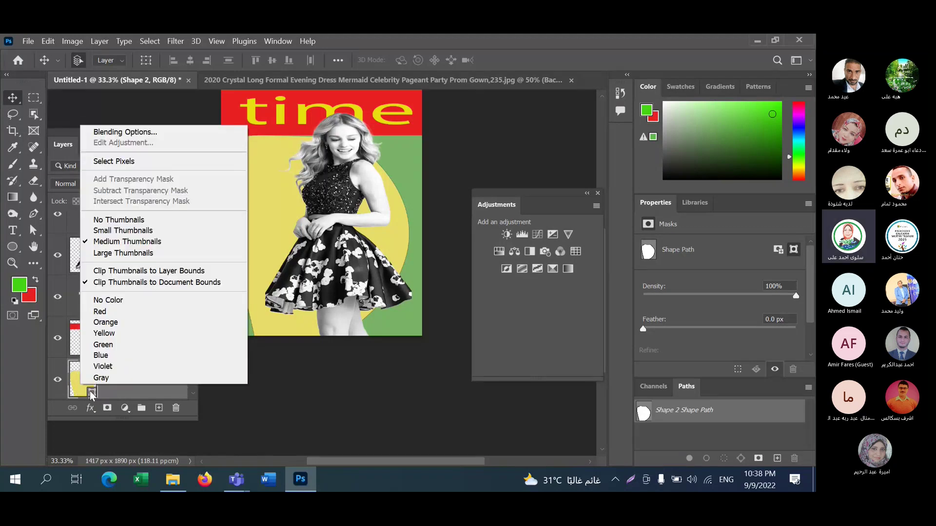
click(91, 394)
right_click(92, 395)
click(79, 390)
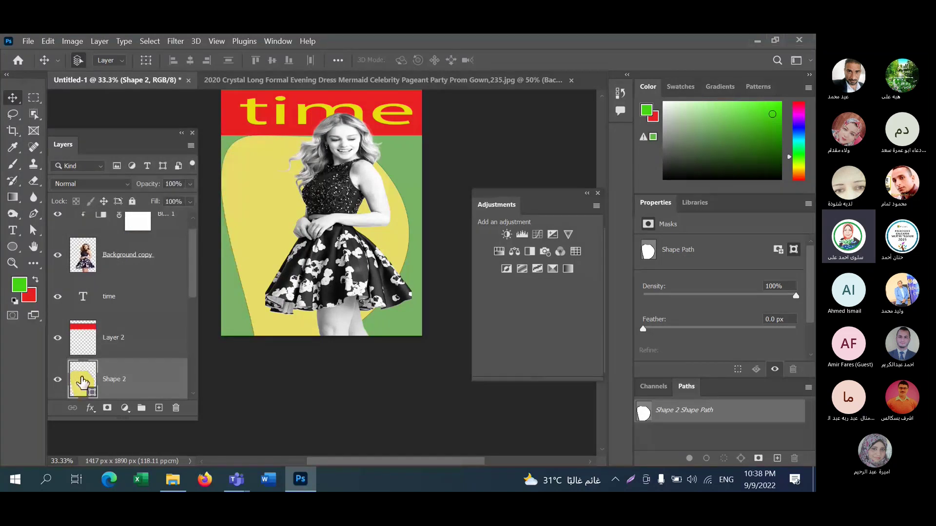
- Transform Shape 2 to about 110% width and 82% height and shift it against the poster's left edge below the red band
mouse_move(258, 209)
mouse_down()
mouse_move(285, 211)
mouse_move(243, 211)
mouse_move(261, 215)
mouse_move(252, 209)
mouse_up()
key(ctrl+t)
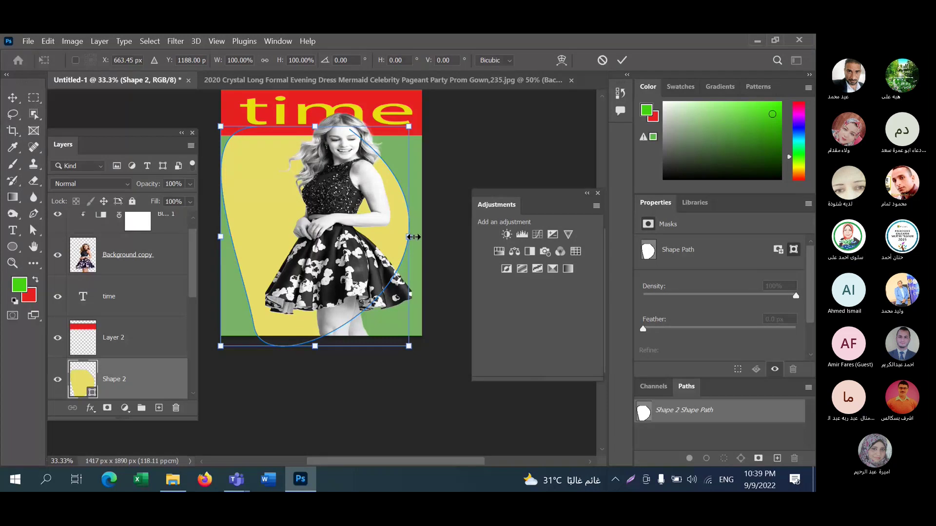
drag(412, 237, 434, 237)
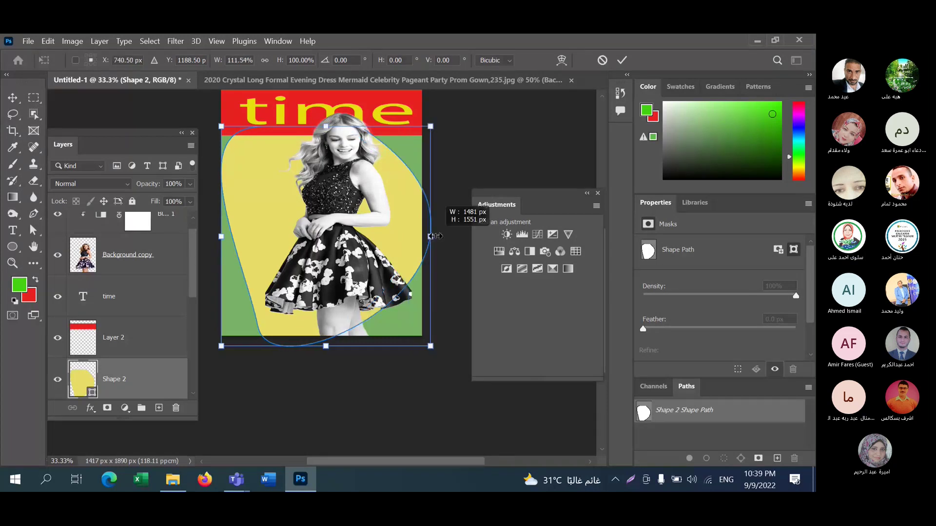
drag(221, 236, 216, 233)
drag(322, 346, 329, 316)
mouse_move(216, 126)
mouse_down()
mouse_move(230, 126)
mouse_move(224, 135)
mouse_up()
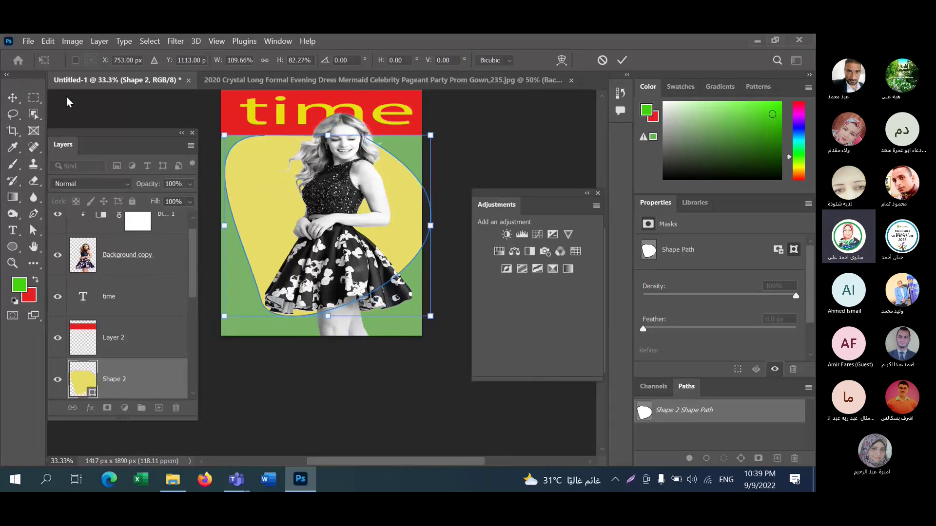
click(14, 97)
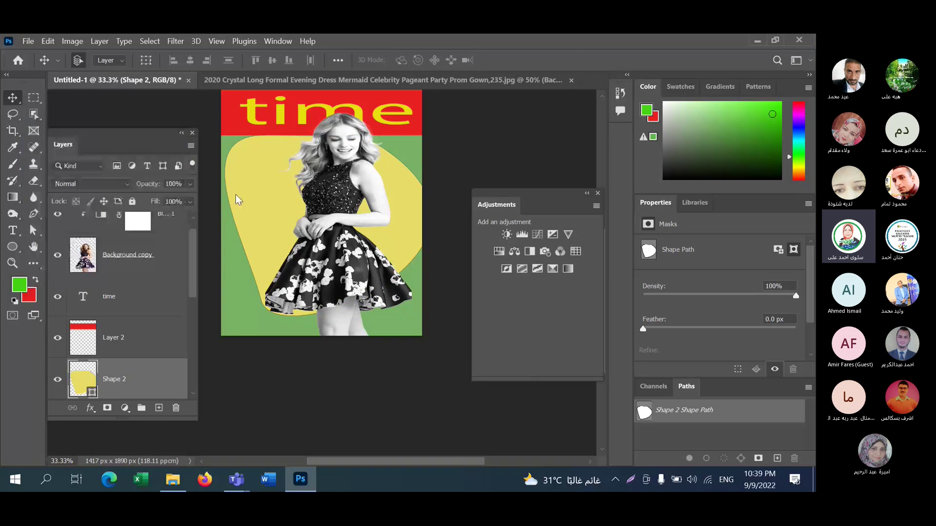
drag(245, 194, 239, 195)
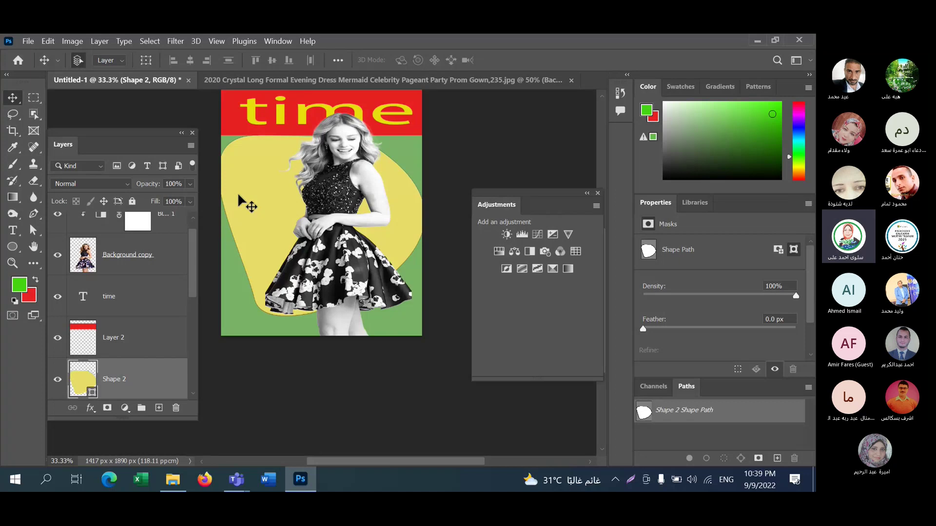
- Open the blonde girl's portrait photo from New folder (10) as its own document and return to the Untitled-1 poster
click(28, 41)
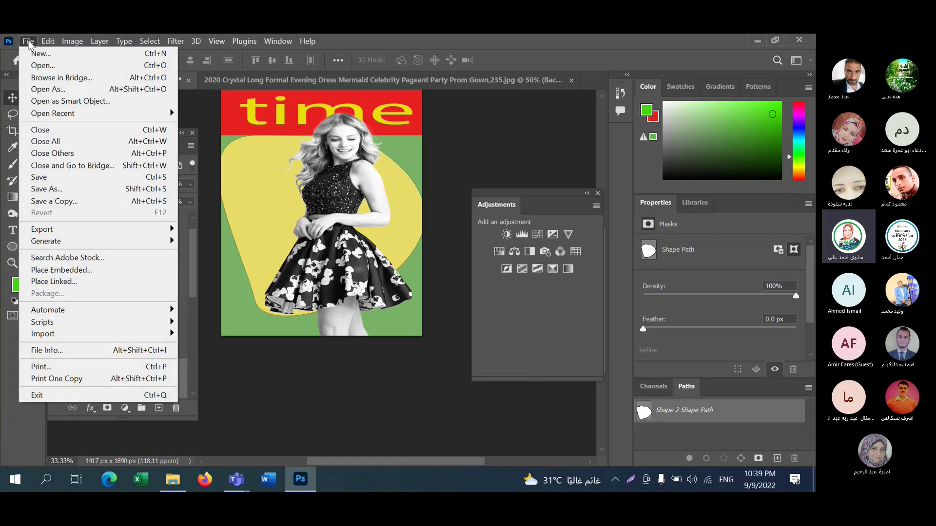
click(39, 66)
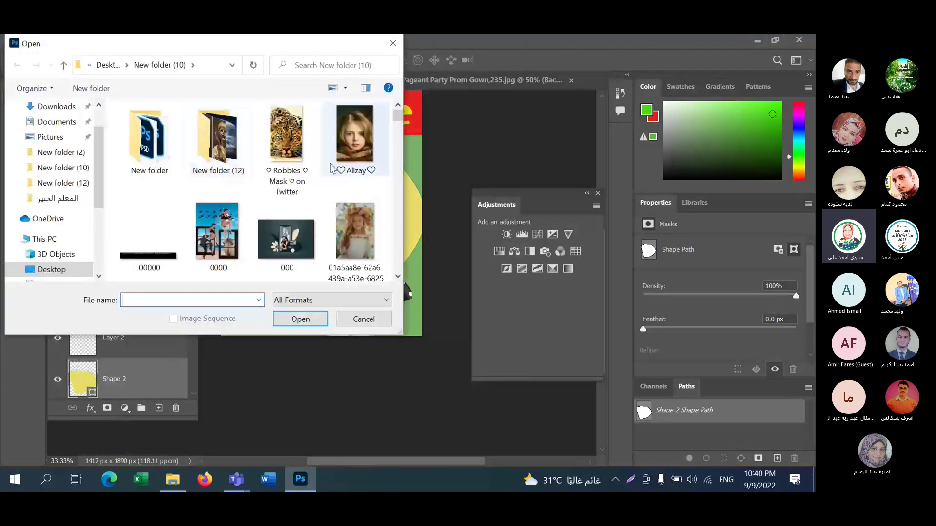
click(356, 136)
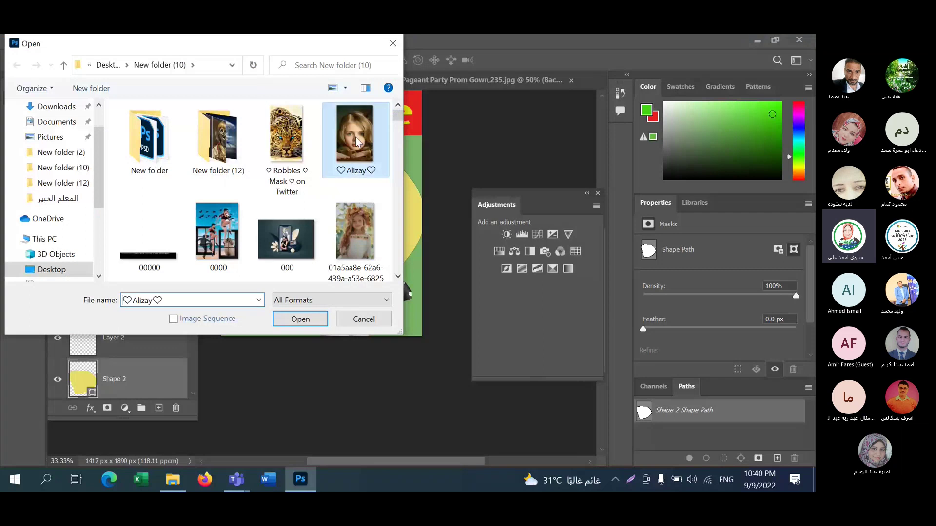
click(305, 324)
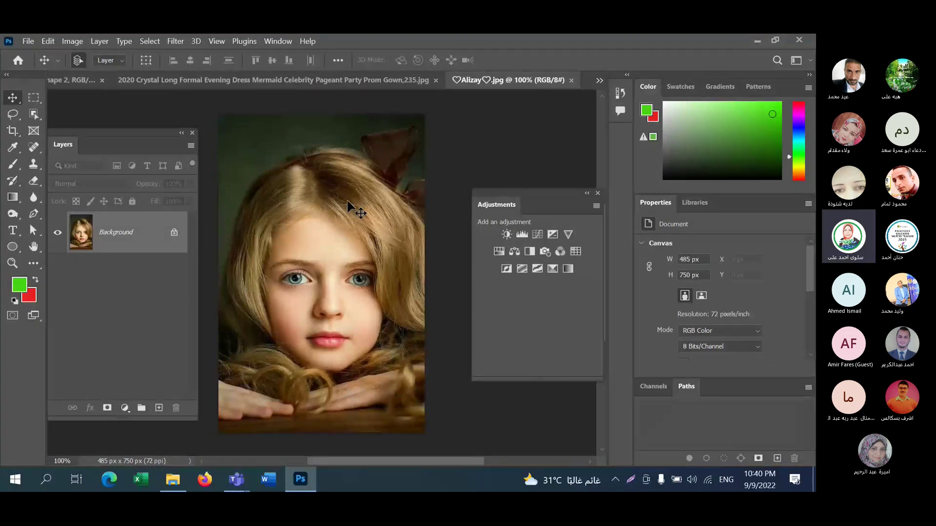
click(83, 79)
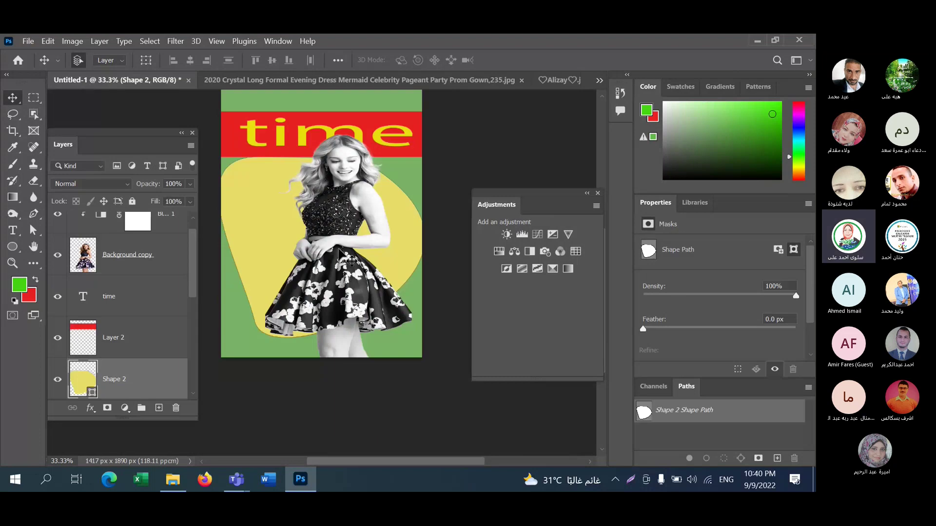
- Place the girl's portrait photo as an embedded object in the poster, directly above Shape 2
click(28, 42)
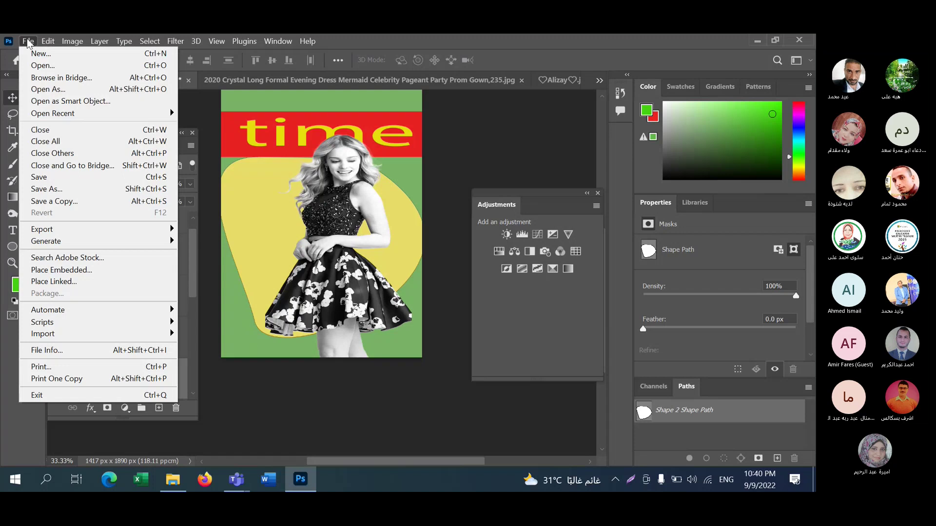
click(63, 270)
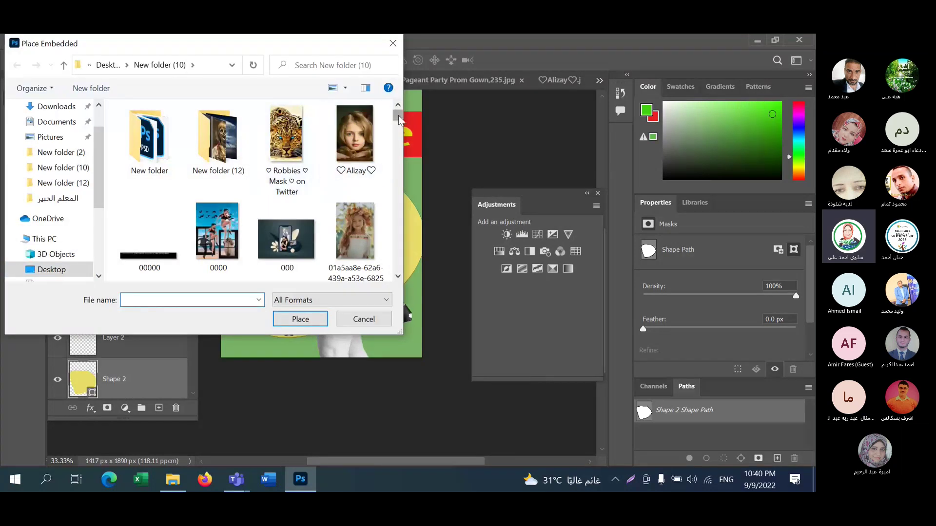
mouse_move(398, 116)
mouse_down()
mouse_move(402, 139)
mouse_move(401, 115)
mouse_up()
click(354, 139)
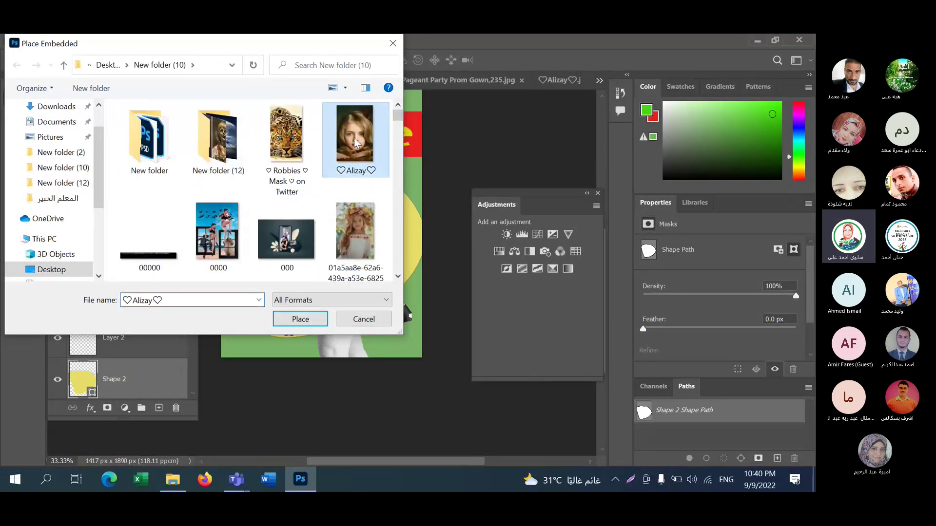
click(292, 318)
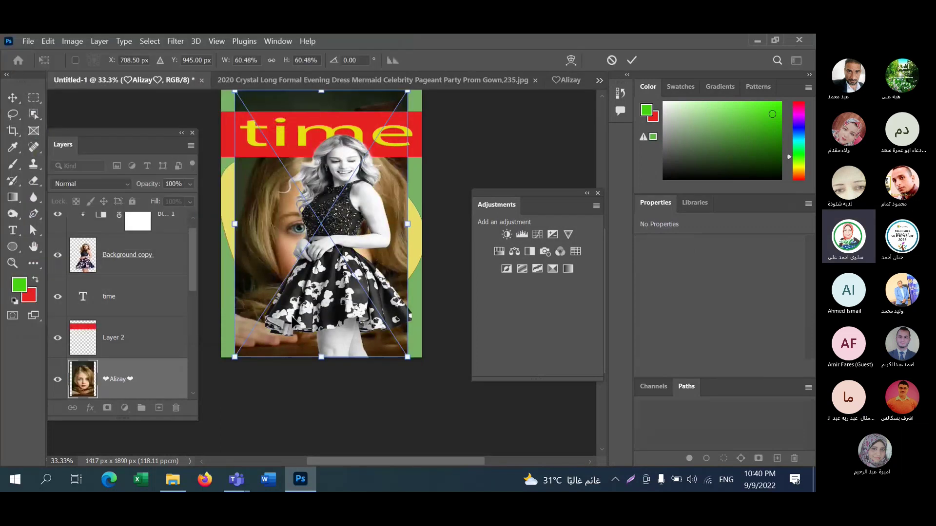
- Scale the placed portrait to about 44% width and 25% height and bring it to the front over the woman
drag(404, 94, 360, 246)
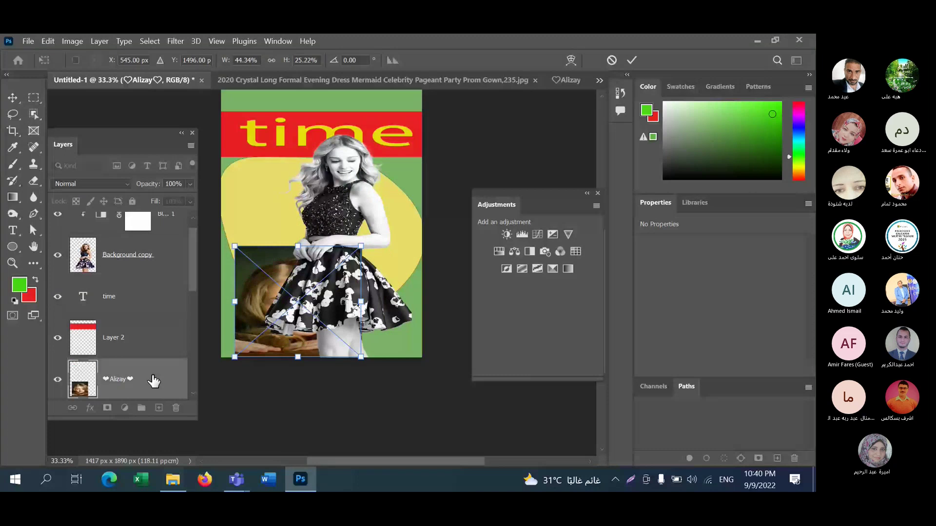
drag(153, 381, 142, 235)
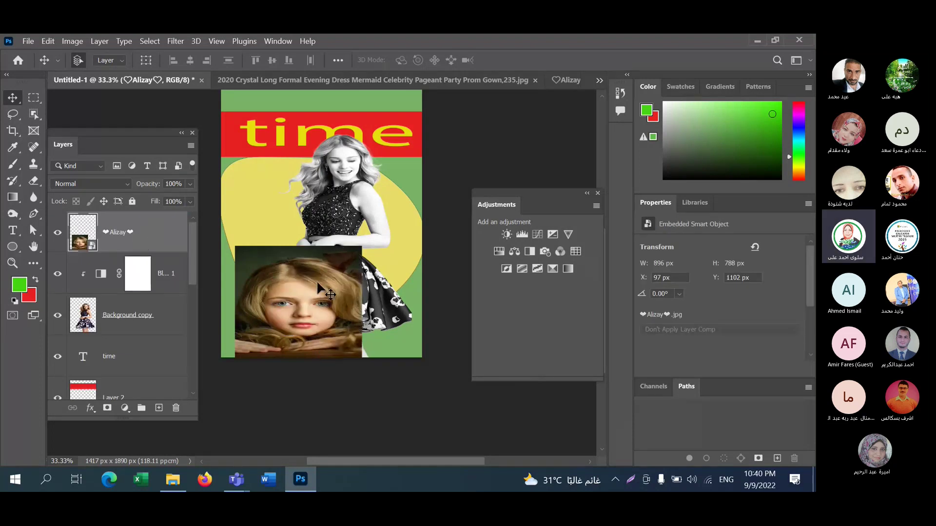
drag(316, 280, 321, 240)
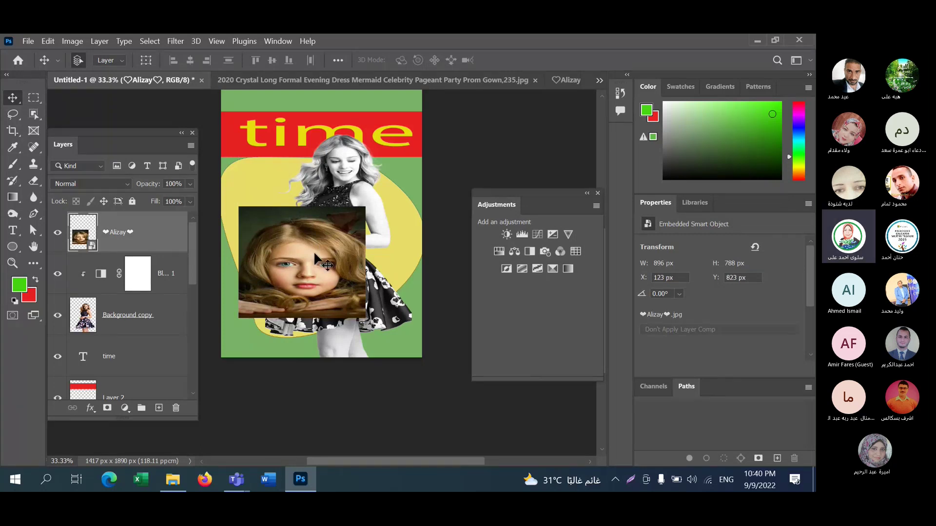
- Undo the portrait's move, layer reordering and placement in the poster
key(ctrl+z)
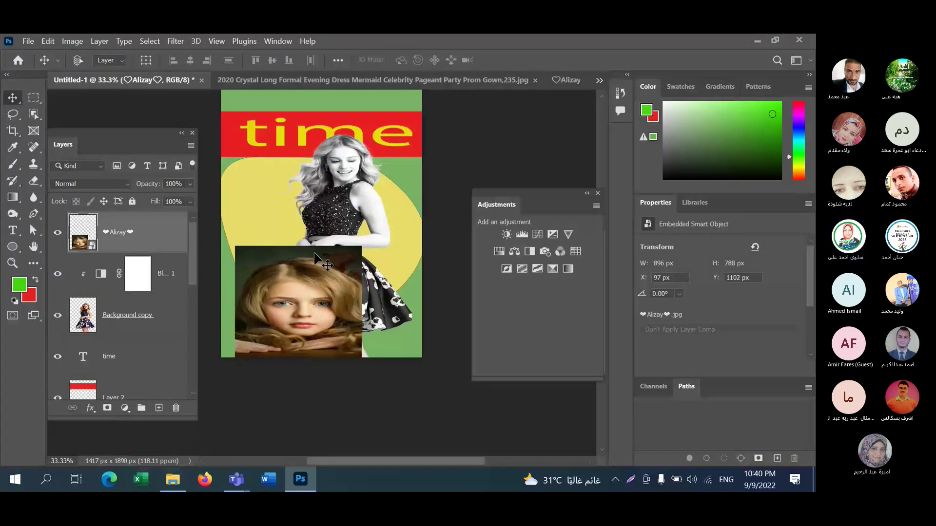
key(ctrl+shift+bracketleft)
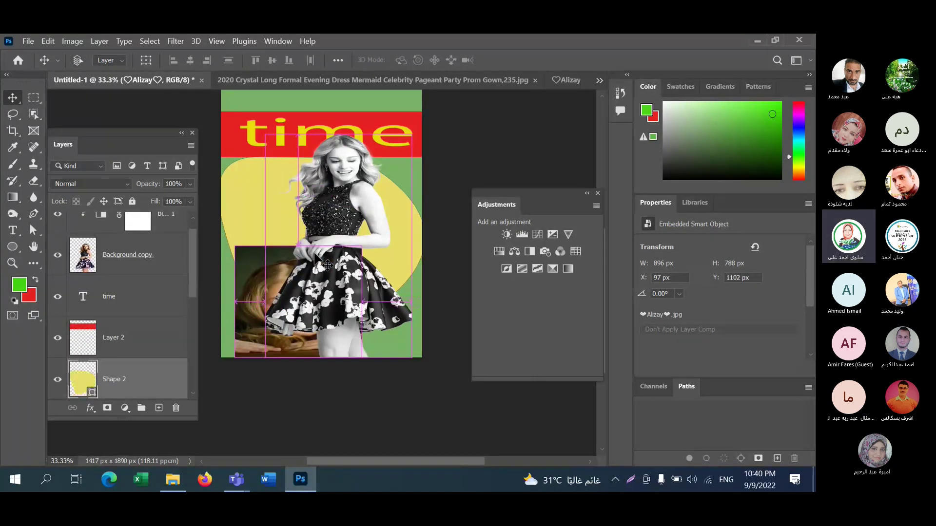
key(alt+bracketright)
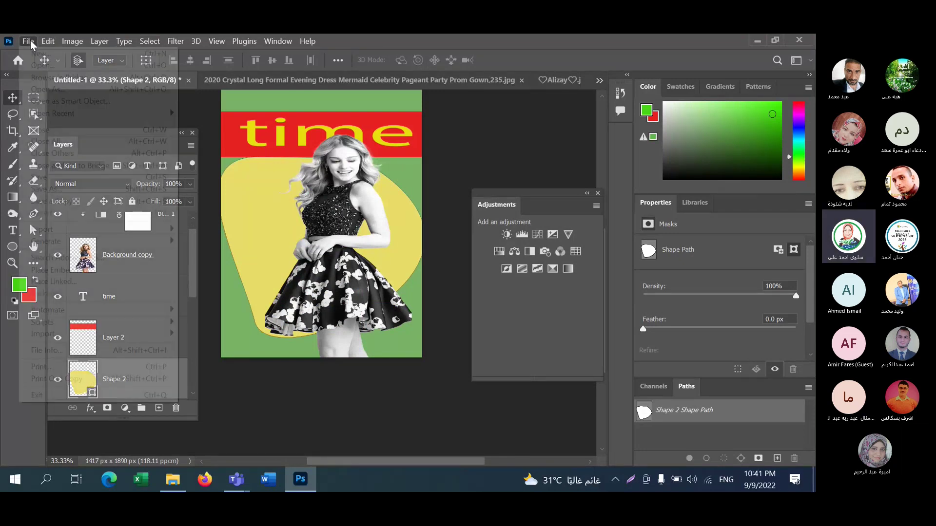
- Bring up the girl's portrait photo as a separate document again by reopening its file
click(30, 40)
click(49, 66)
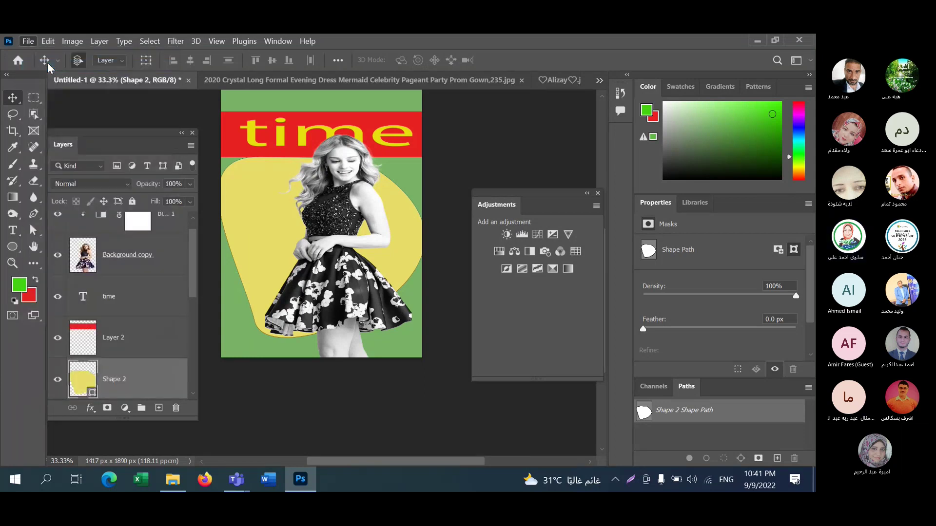
click(344, 143)
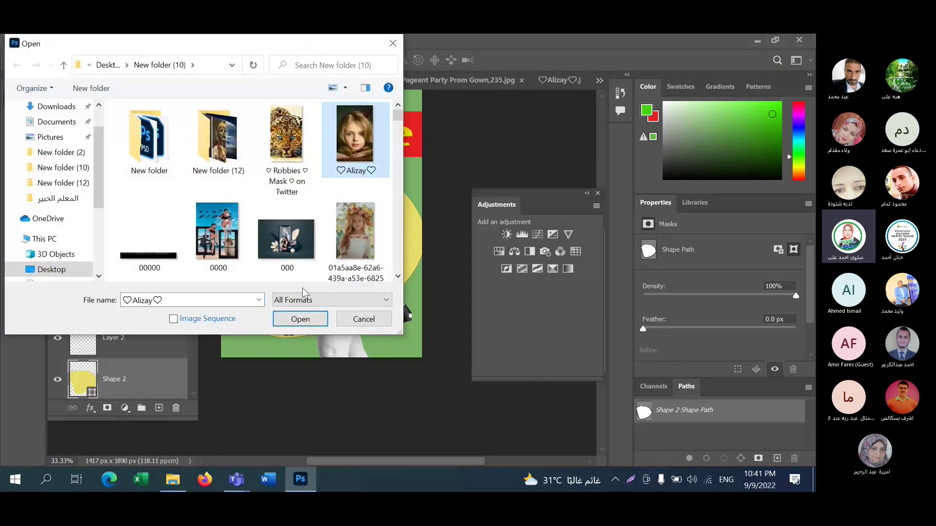
click(303, 320)
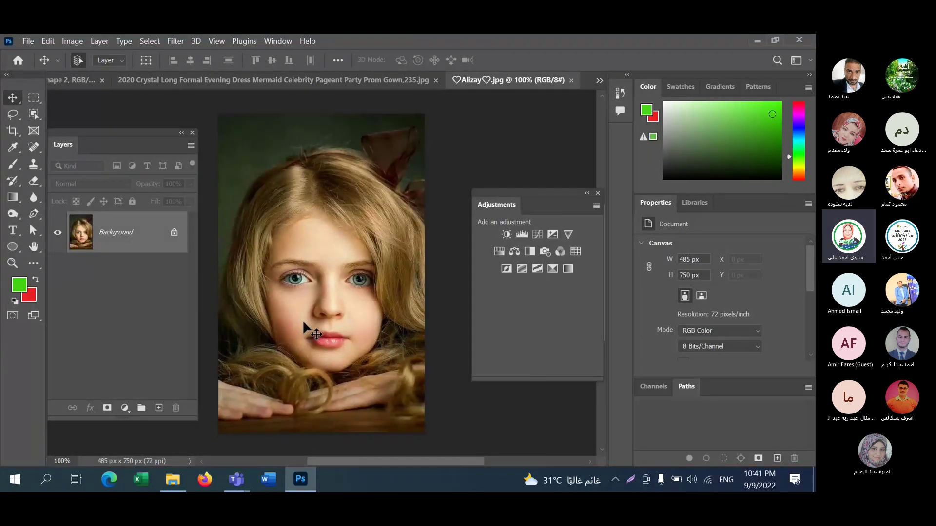
- Place the girl's portrait photo as an embedded object in the poster and move its layer directly below the cut-out woman
click(435, 81)
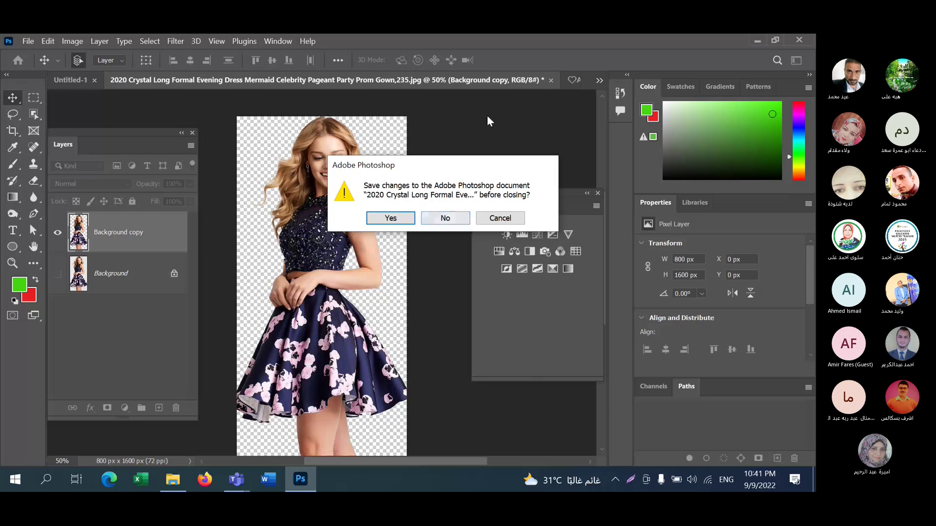
click(497, 222)
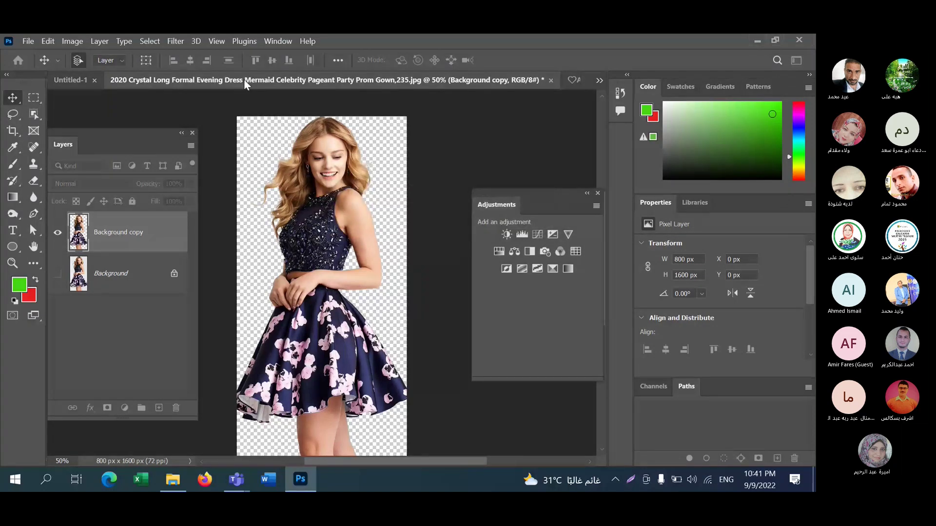
click(69, 81)
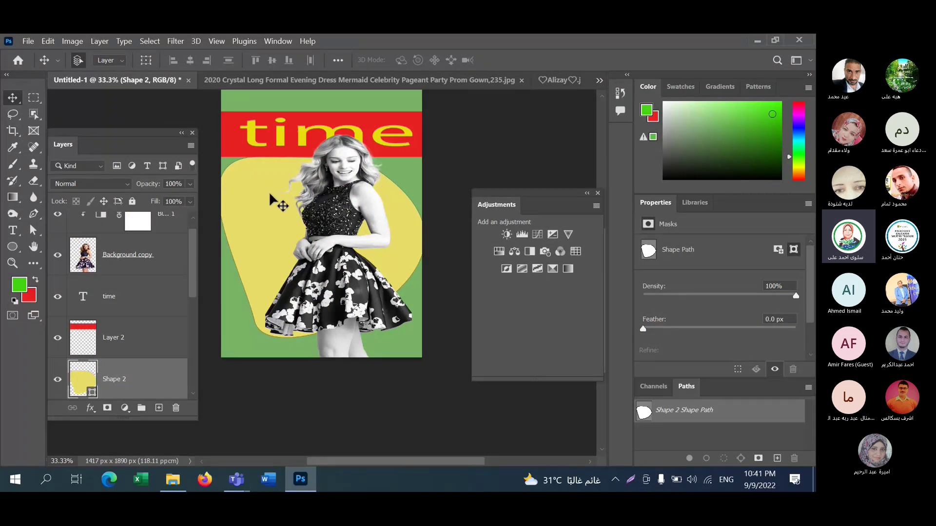
click(33, 43)
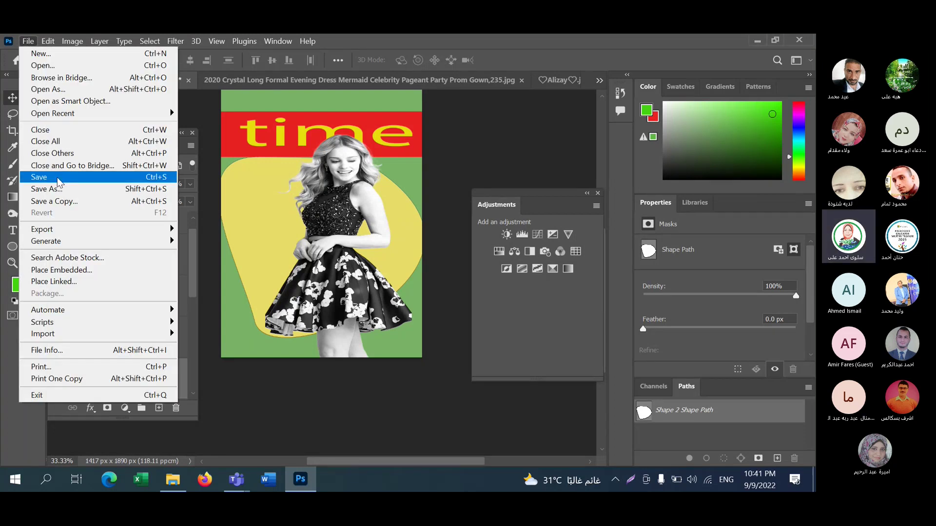
click(86, 268)
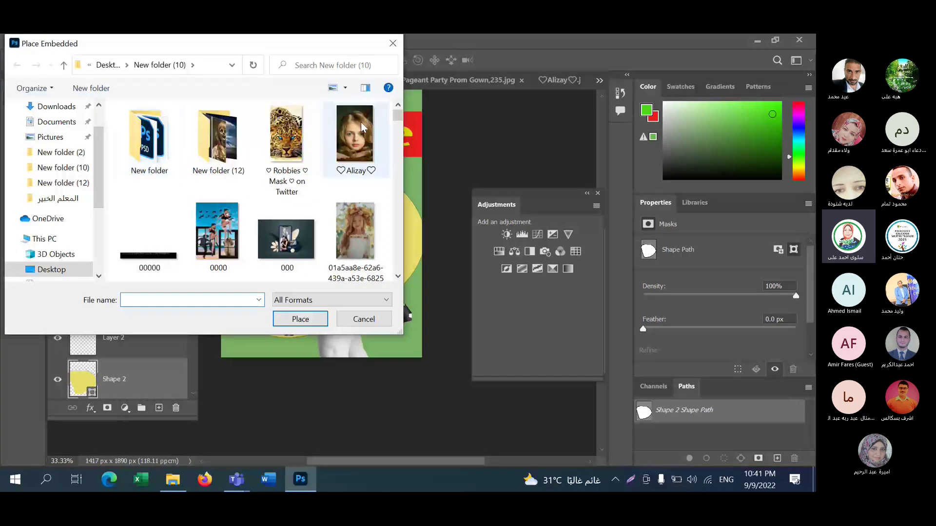
click(366, 135)
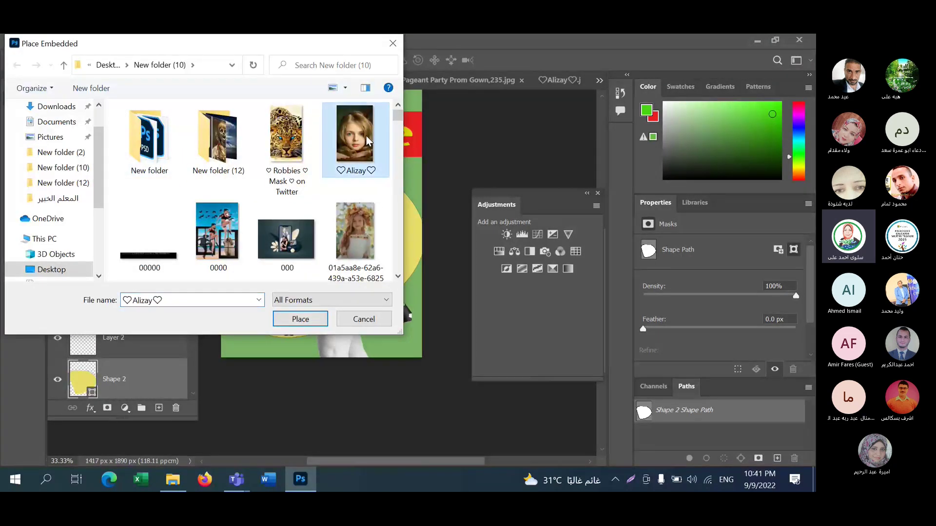
click(301, 320)
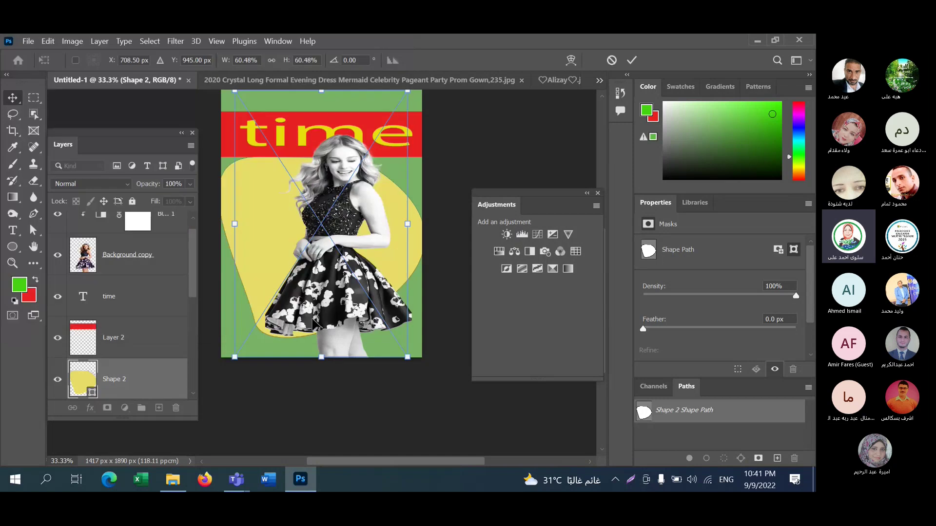
drag(164, 376, 159, 236)
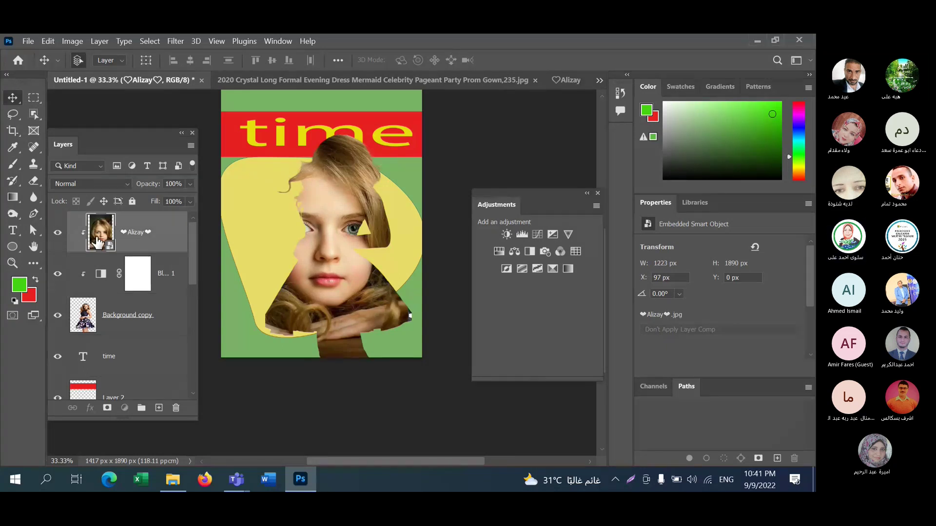
drag(98, 242, 100, 359)
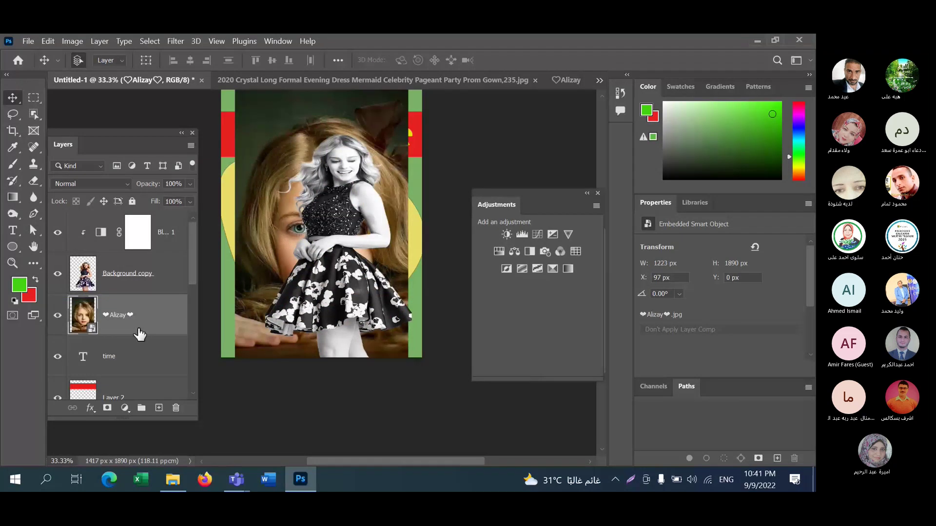
- Open the placed portrait's smart object contents as a separate document, close them and return to the poster
double_click(84, 318)
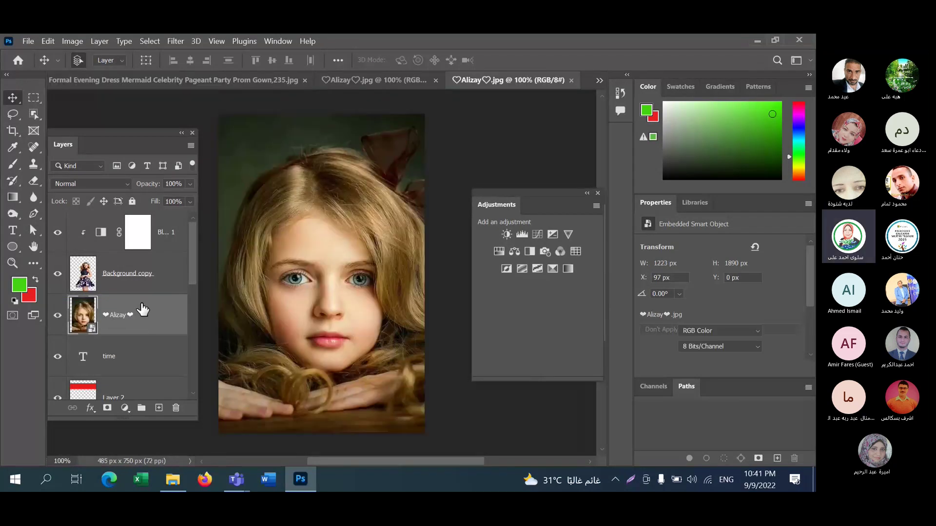
click(436, 80)
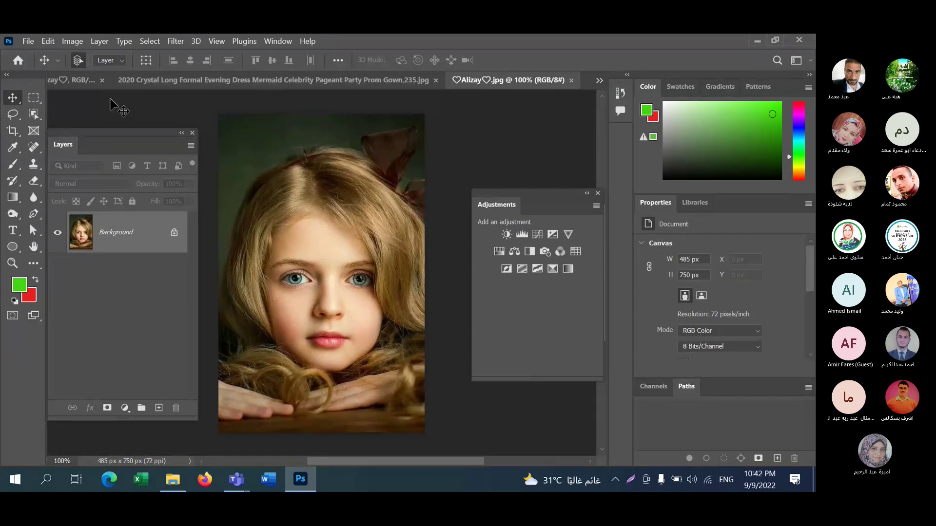
click(86, 80)
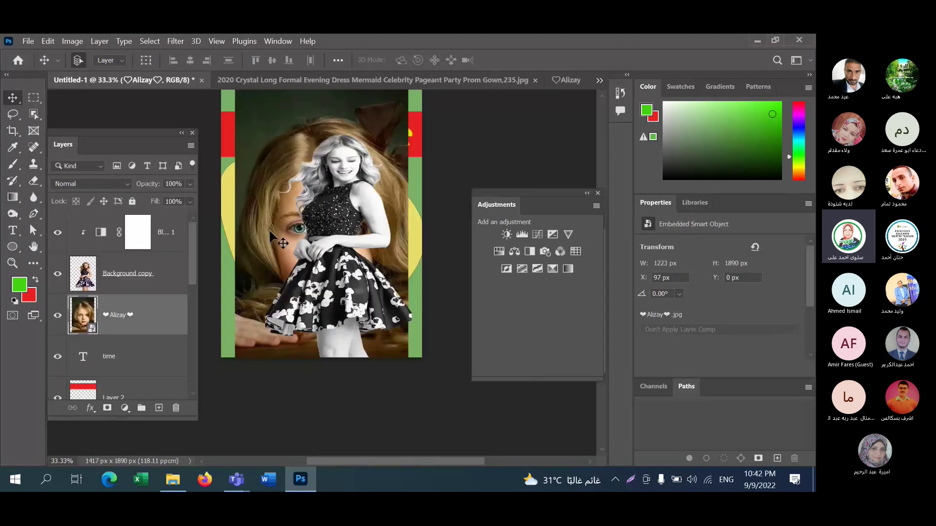
- Try to move the portrait layer above the black-and-white adjustment layer at the top of the stack
drag(142, 309, 141, 341)
drag(139, 234, 138, 239)
drag(131, 273, 132, 174)
drag(118, 312, 105, 189)
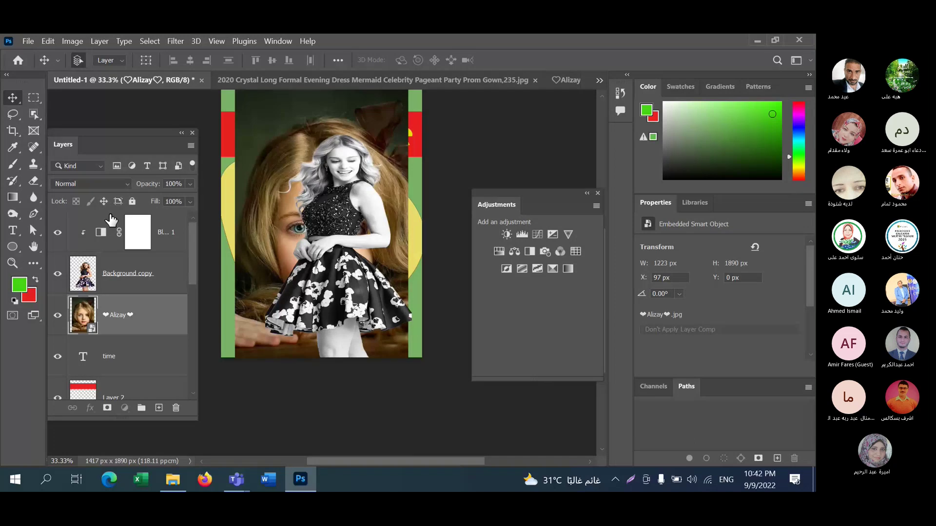
drag(112, 314, 120, 178)
drag(168, 316, 161, 187)
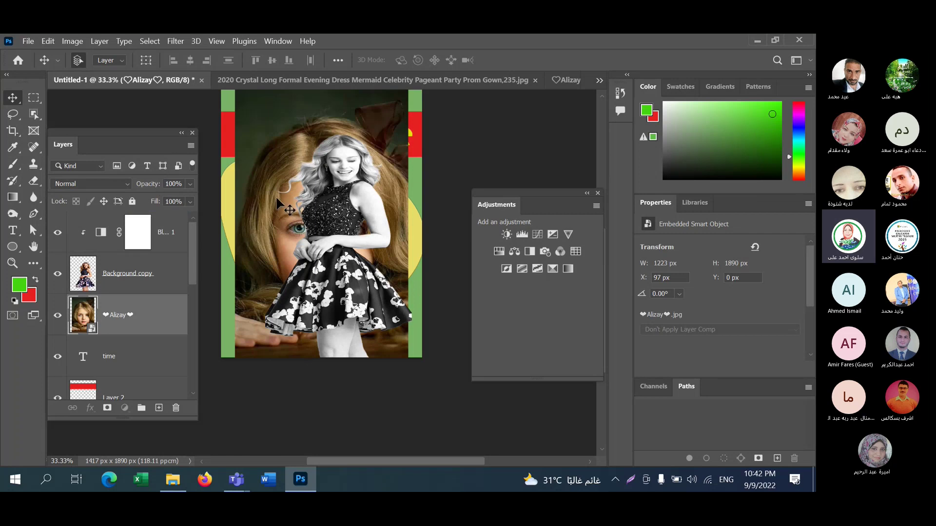
- Shrink the portrait to about 21% width and 37% height at the poster's lower left and bring its layer to the front
mouse_move(275, 199)
mouse_down()
mouse_move(274, 220)
mouse_move(275, 200)
mouse_up()
key(ctrl+t)
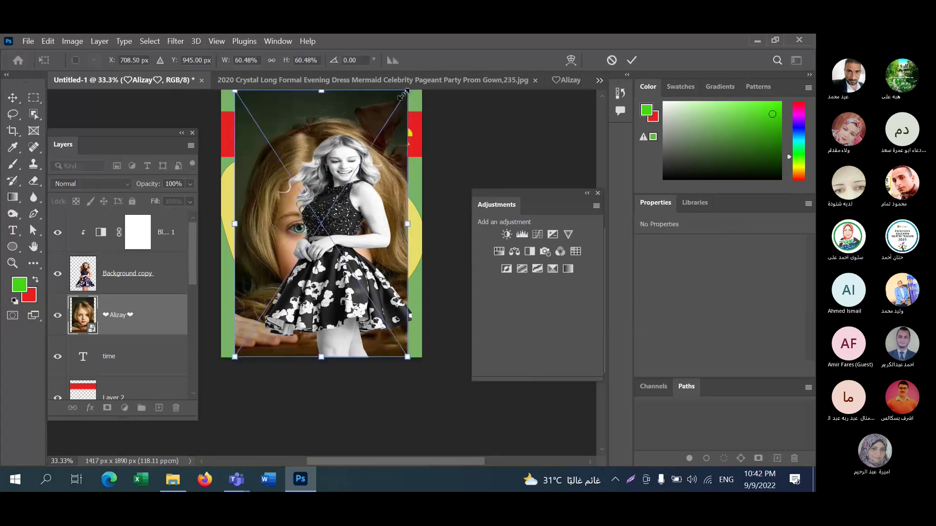
drag(398, 99, 283, 195)
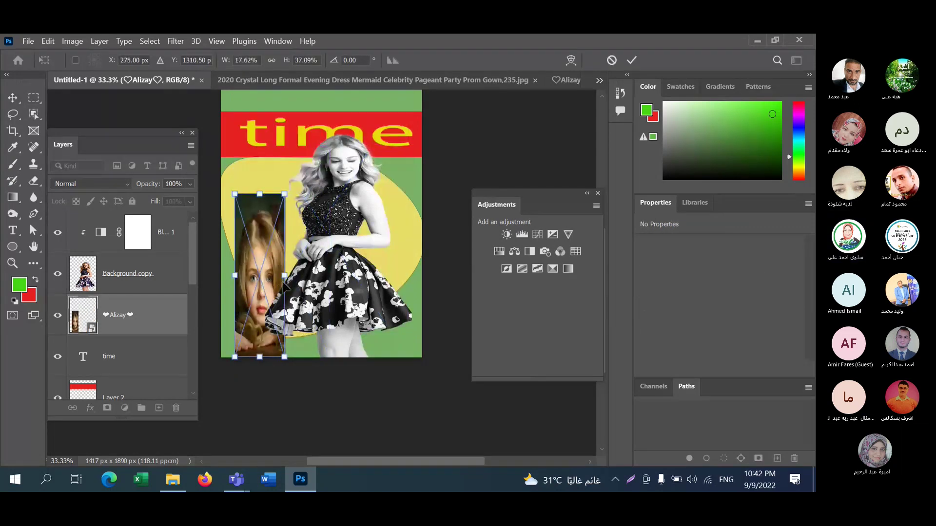
drag(231, 281, 221, 280)
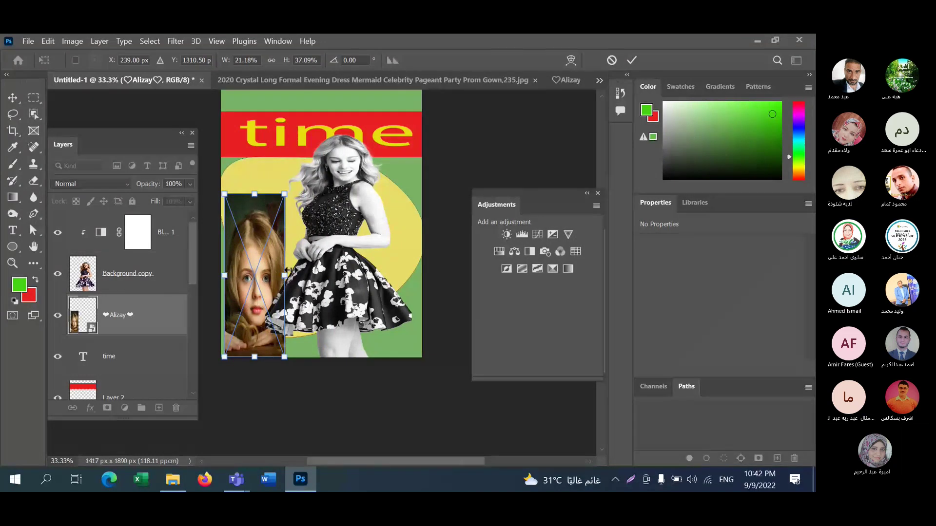
drag(137, 316, 145, 189)
drag(167, 315, 154, 233)
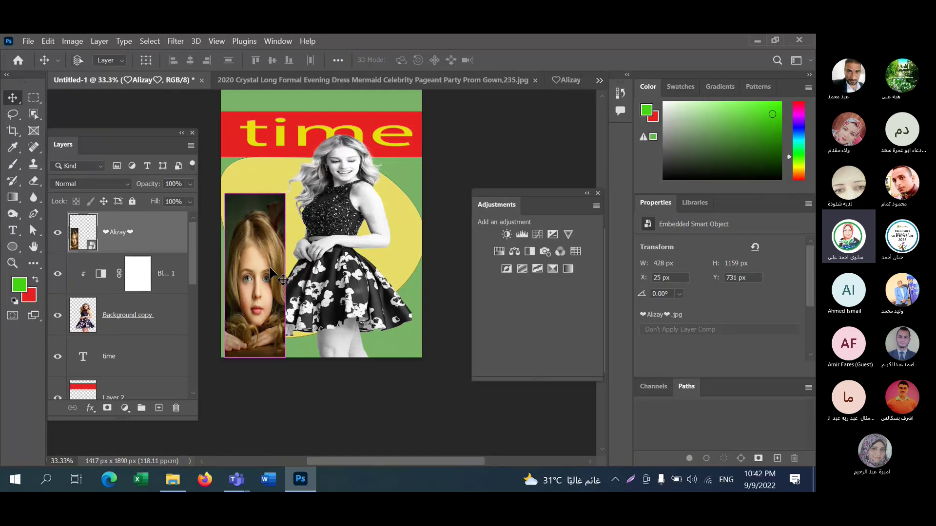
- Resize the portrait to about 44% width and 38% height, keeping it in the poster's lower-left corner
key(ctrl+t)
drag(285, 275, 312, 276)
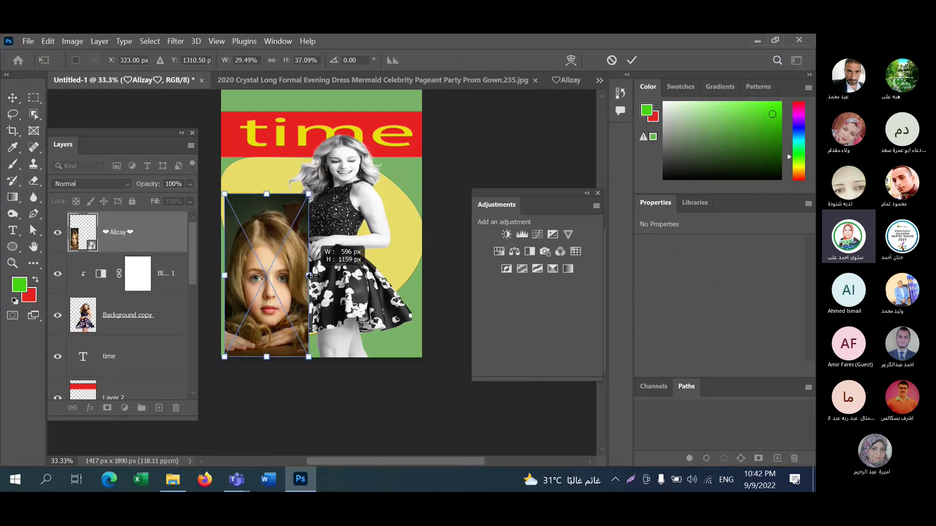
drag(309, 194, 312, 224)
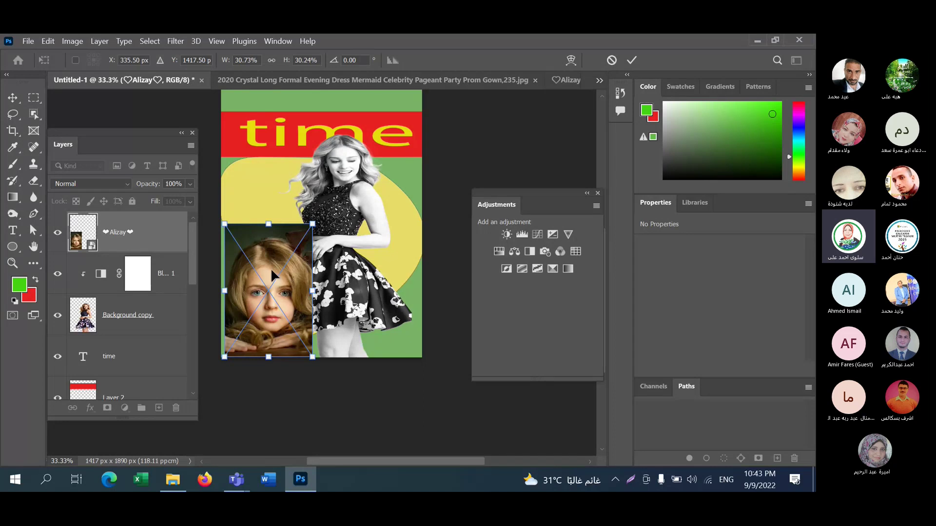
drag(271, 271, 320, 209)
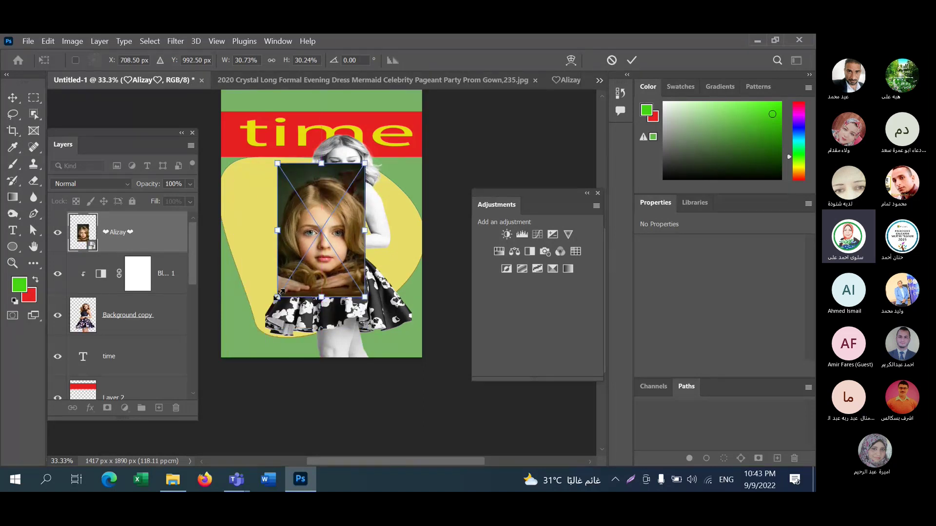
drag(277, 296, 240, 331)
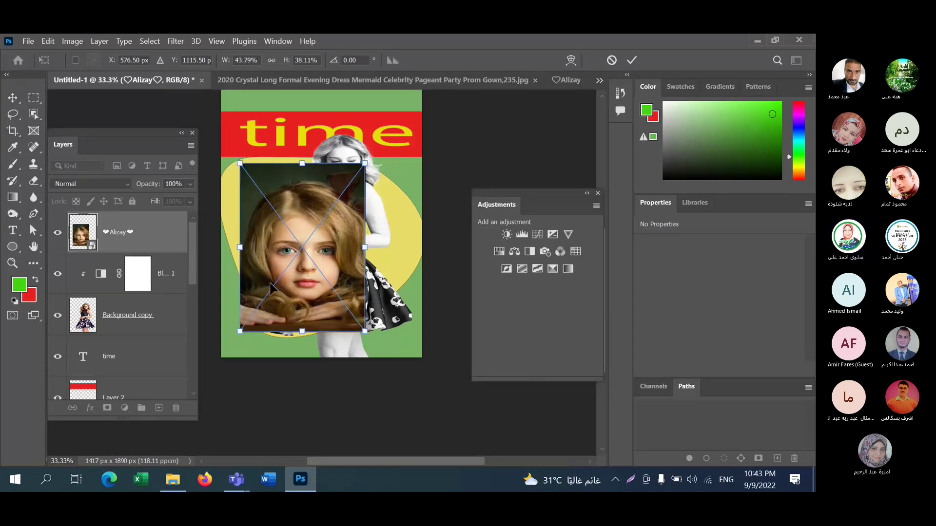
drag(271, 288, 249, 312)
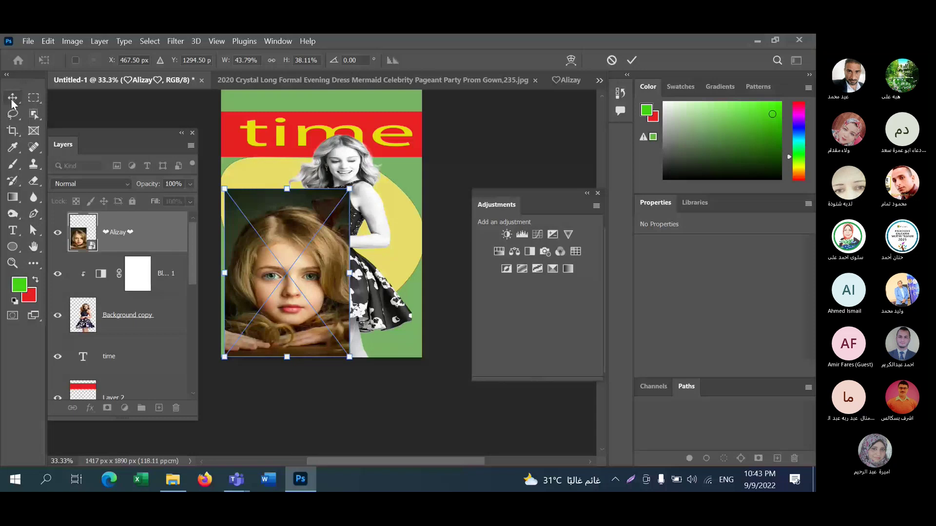
key(Return)
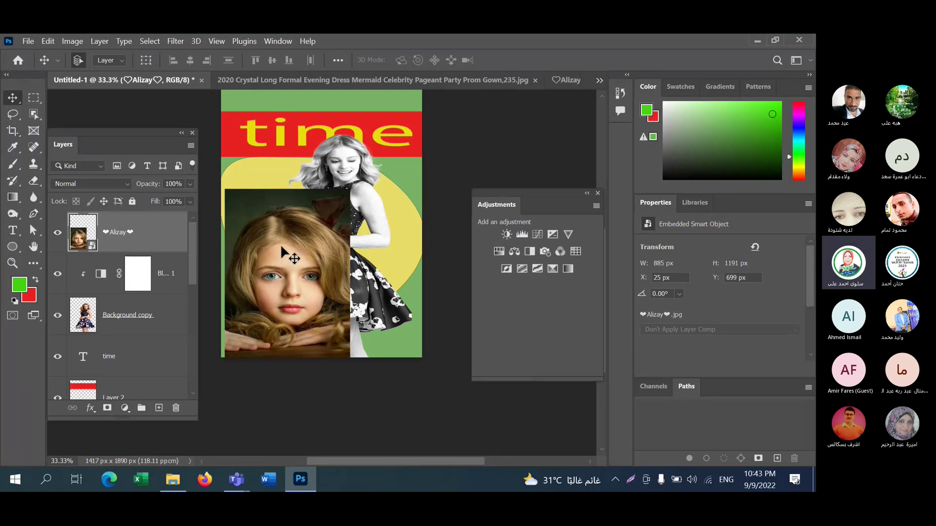
key(ctrl+t)
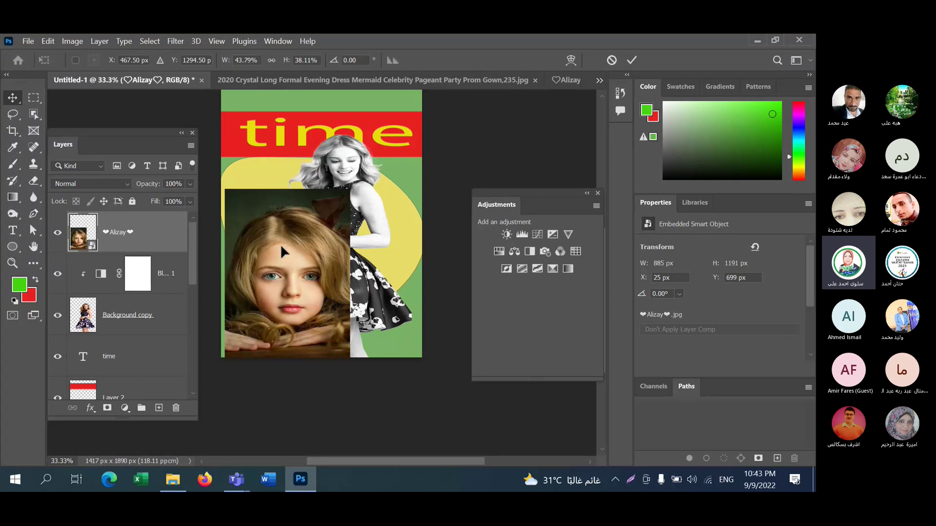
drag(350, 188, 339, 209)
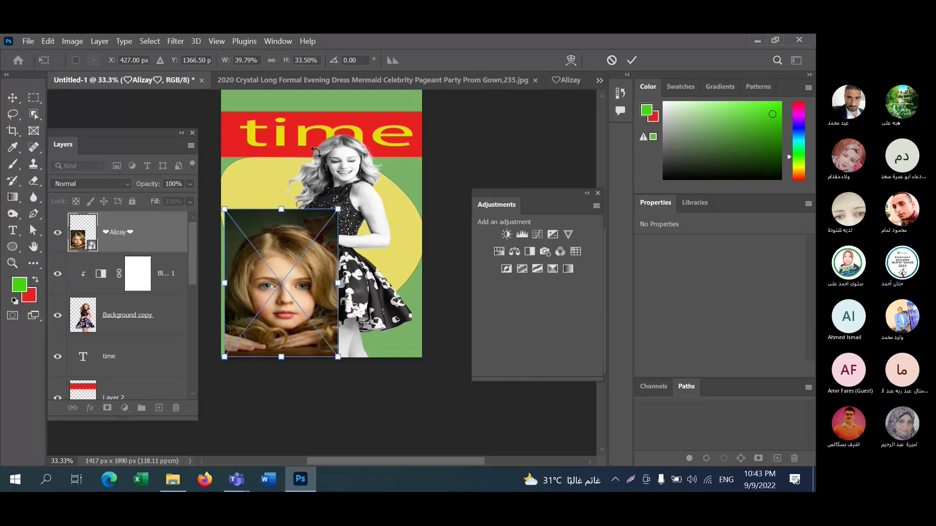
- Unlock the Background layer in the evening-dress document and copy the coloured cut-out woman into the right half of the poster
click(378, 78)
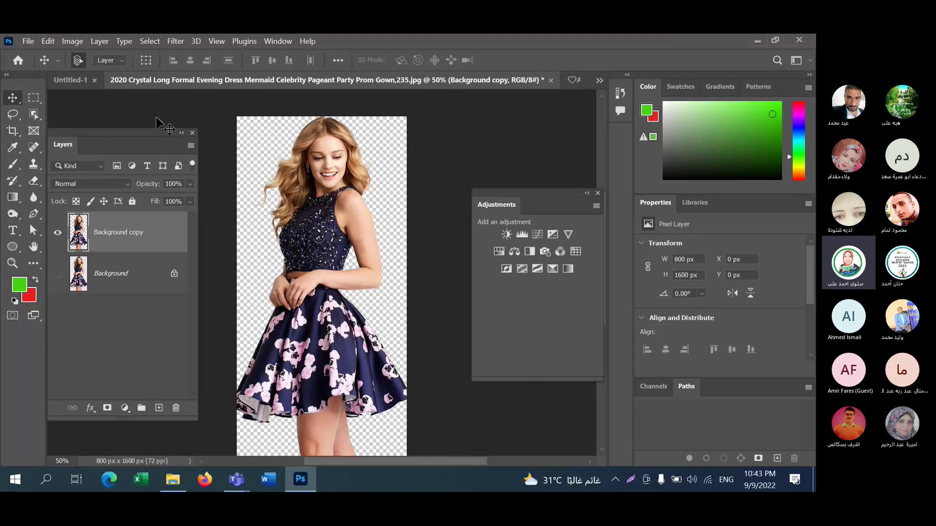
right_click(335, 207)
click(317, 197)
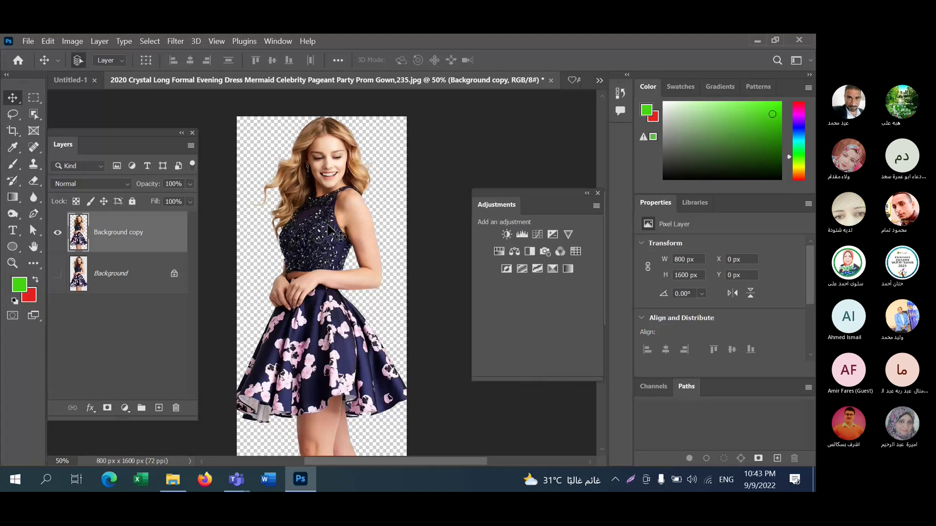
click(174, 276)
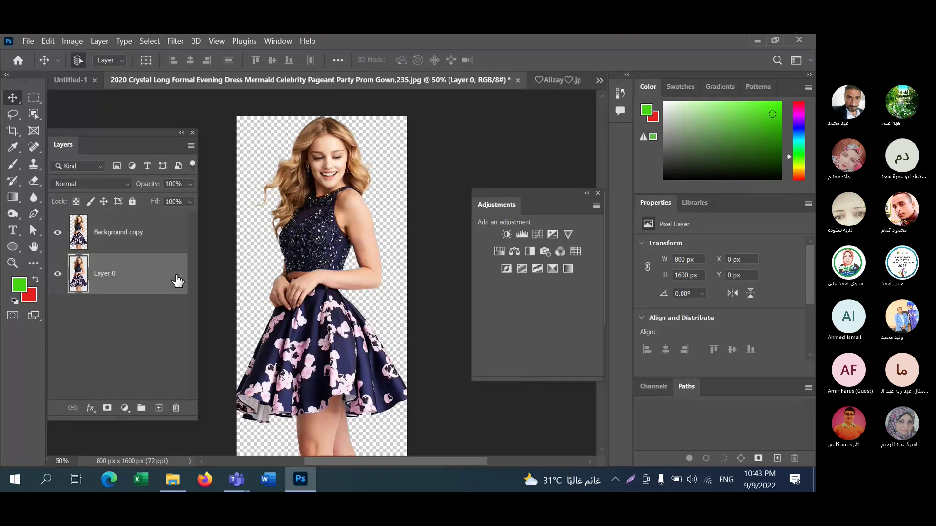
drag(294, 285, 385, 234)
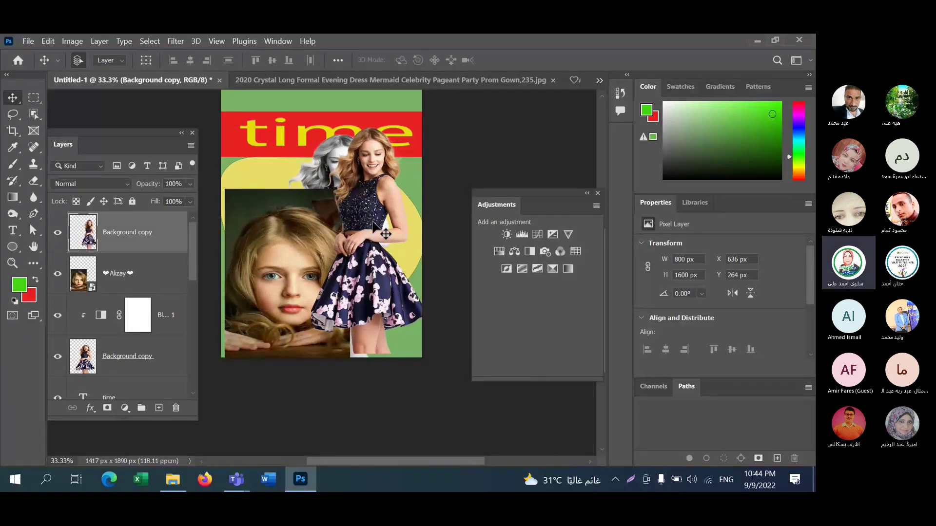
- Shift the girl's portrait partly off the poster's left edge and delete its layer
drag(300, 230, 254, 221)
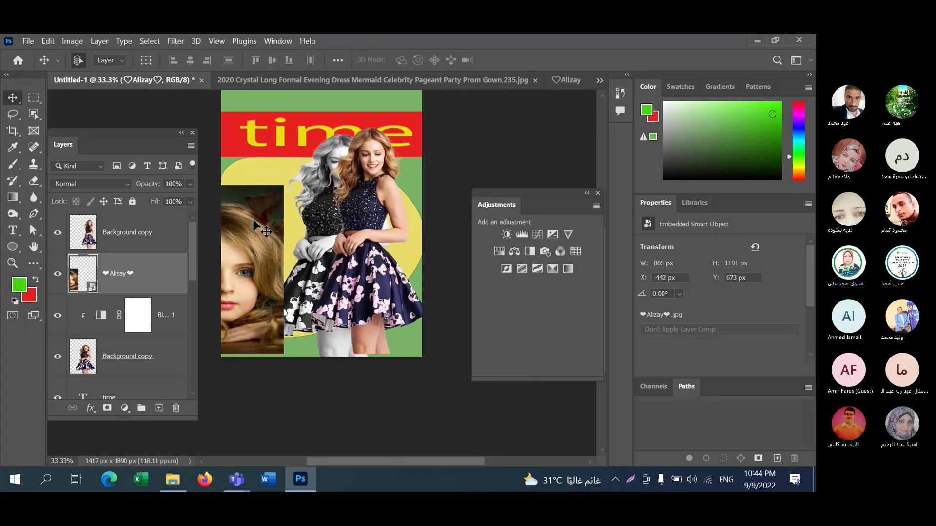
key(Delete)
- Arrange the coloured woman at the poster's centre and the black-and-white woman at its right edge
drag(379, 217, 314, 213)
drag(365, 198, 429, 193)
drag(328, 212, 344, 208)
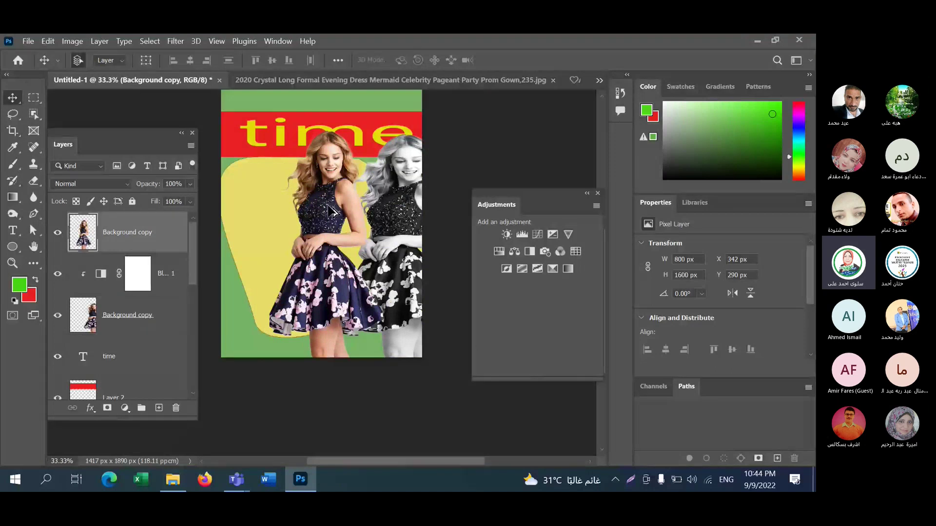
- Duplicate the coloured woman to the left and shift all three figures so they stand side by side towards the right
drag(344, 208, 263, 212)
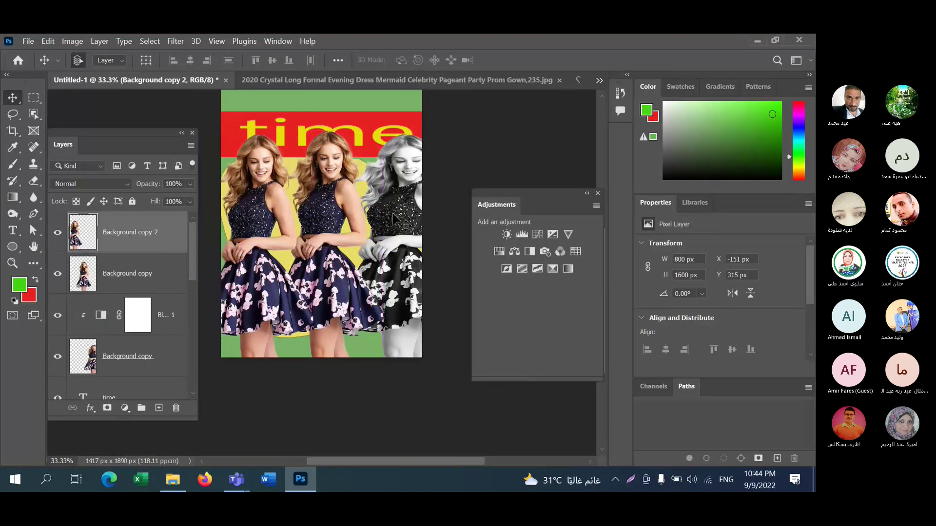
drag(393, 217, 419, 218)
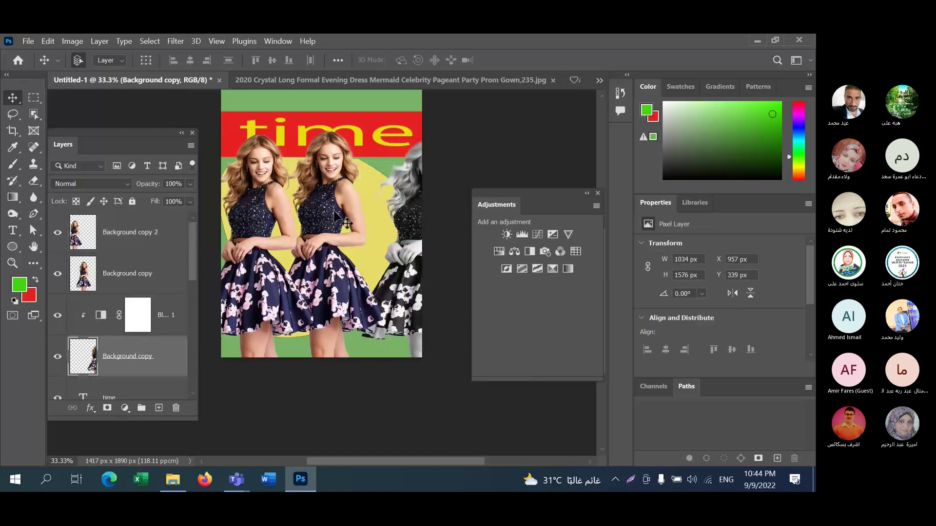
drag(355, 223, 361, 223)
click(276, 224)
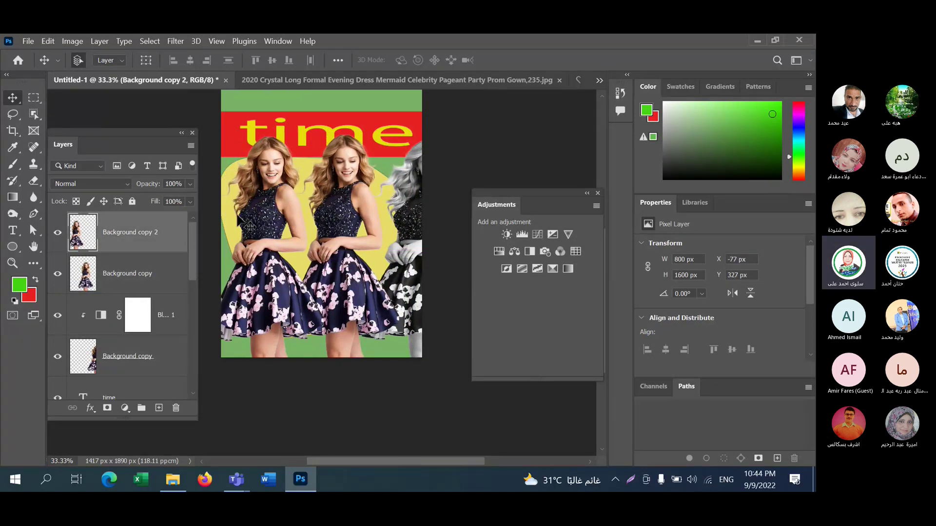
- Convert the left coloured woman's layer to a smart object and shift both coloured women slightly to the right
right_click(122, 235)
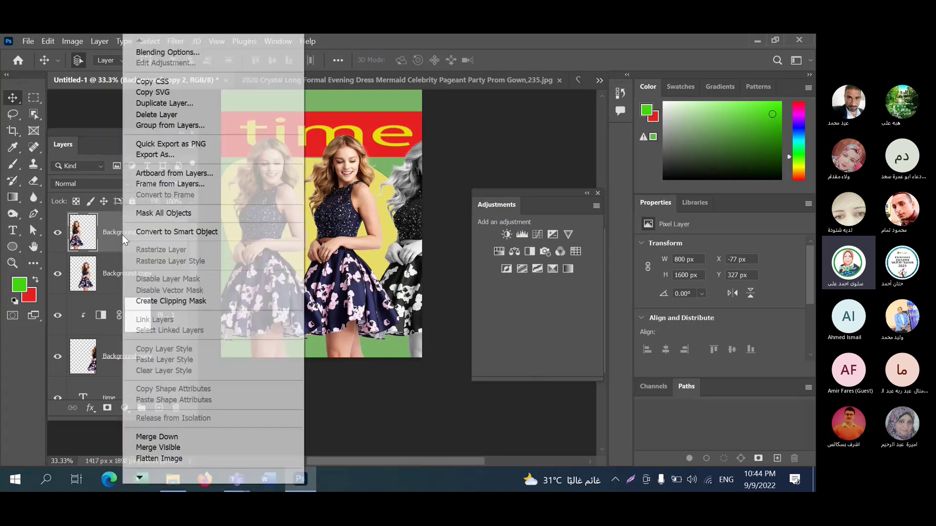
right_click(123, 235)
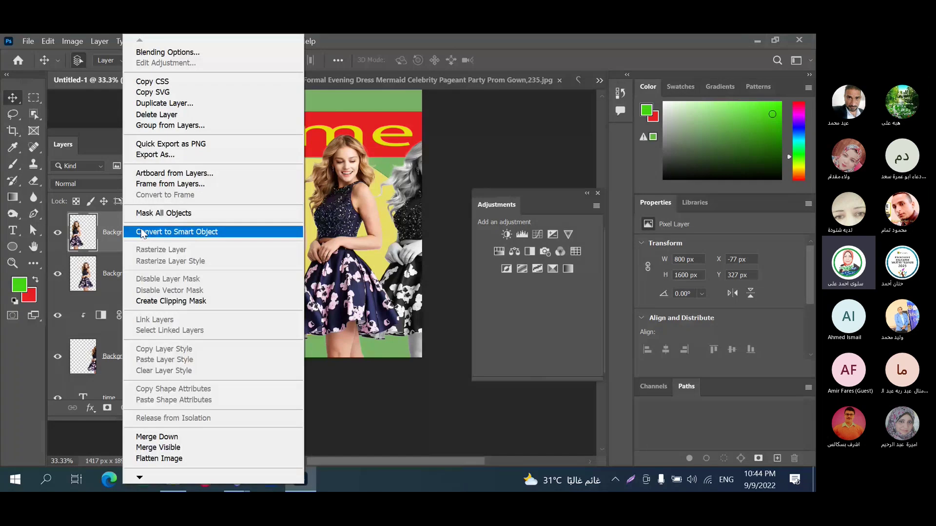
click(145, 233)
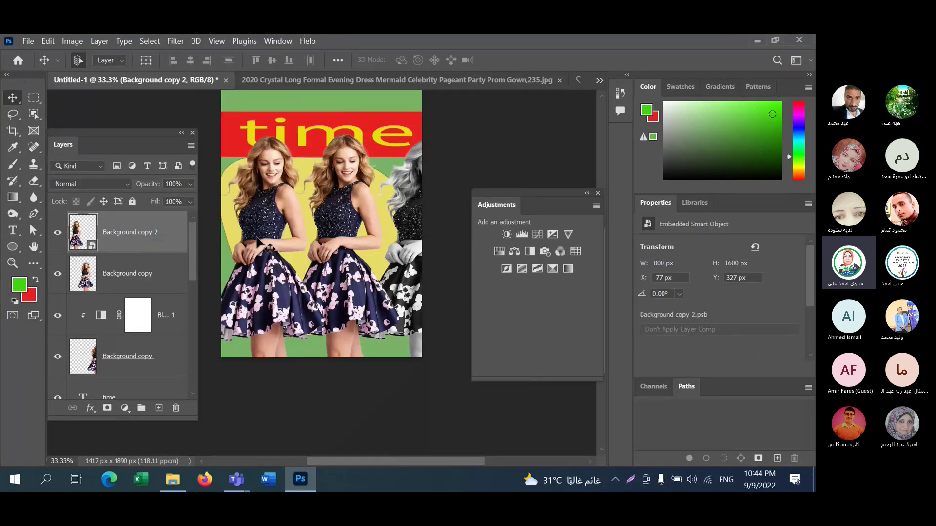
drag(257, 241, 259, 246)
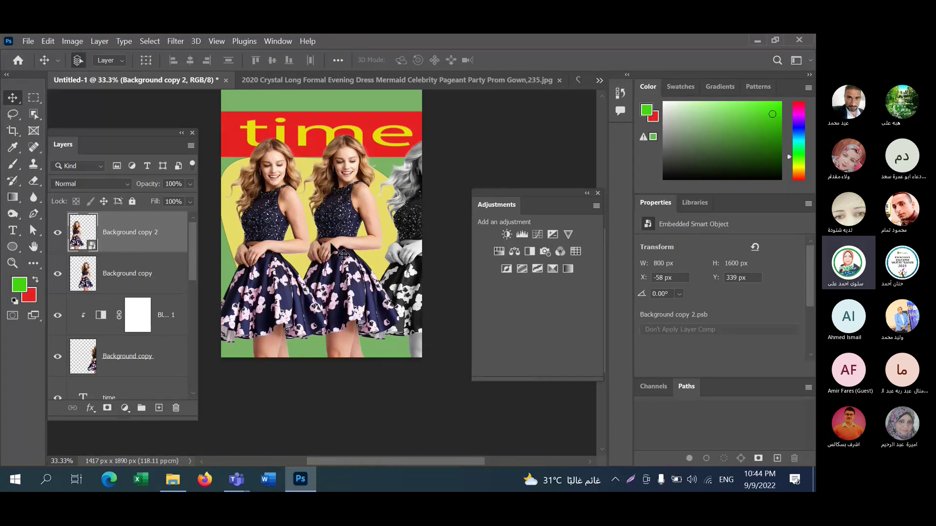
drag(331, 245, 344, 247)
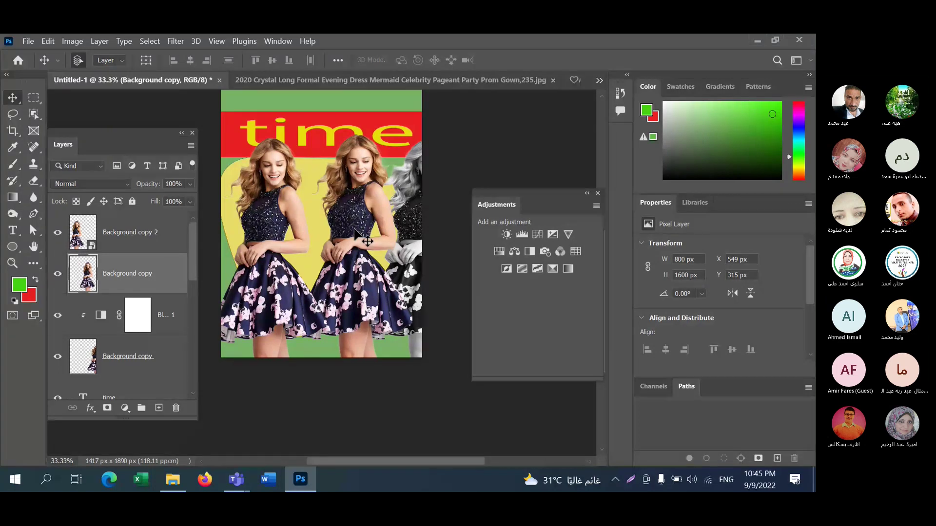
- Shrink the middle woman's pixel layer, setting its height to 15% and scaling it down to about 33% wide and 13% high
key(ctrl+t)
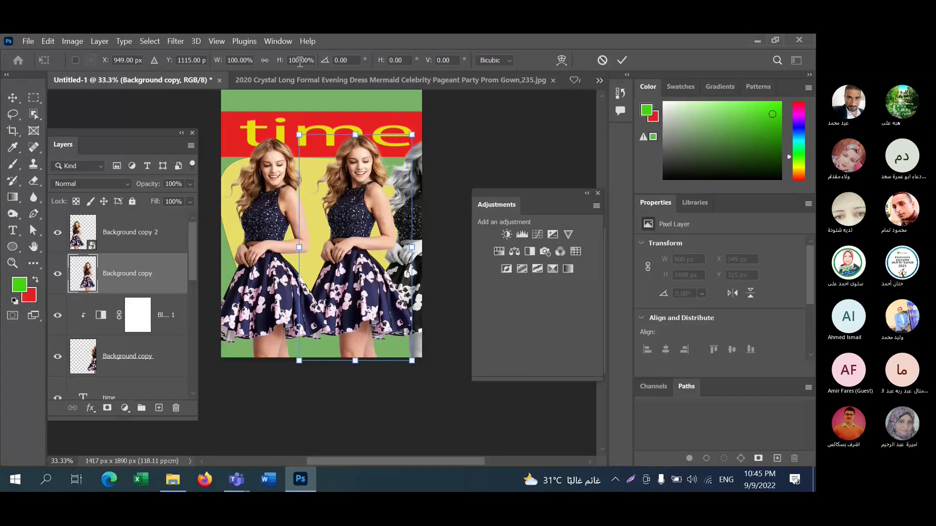
drag(290, 57, 301, 58)
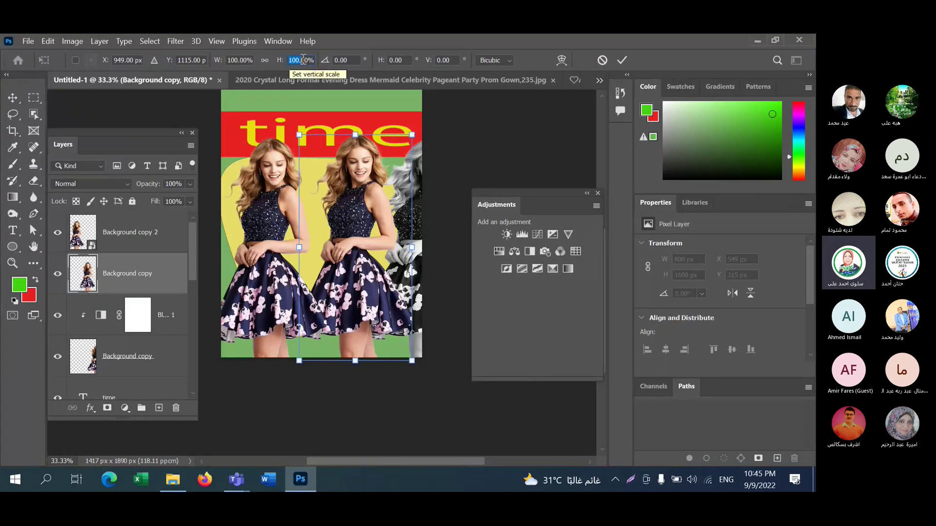
text(15)
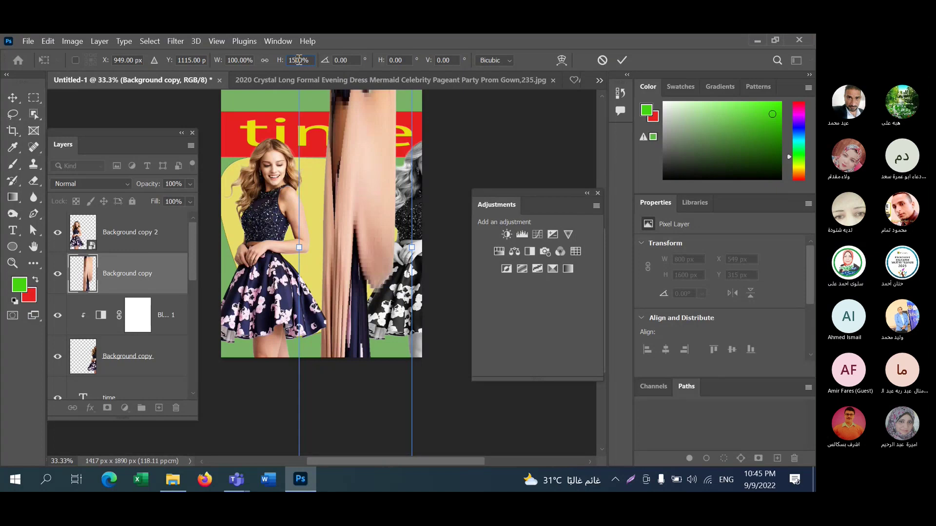
double_click(301, 60)
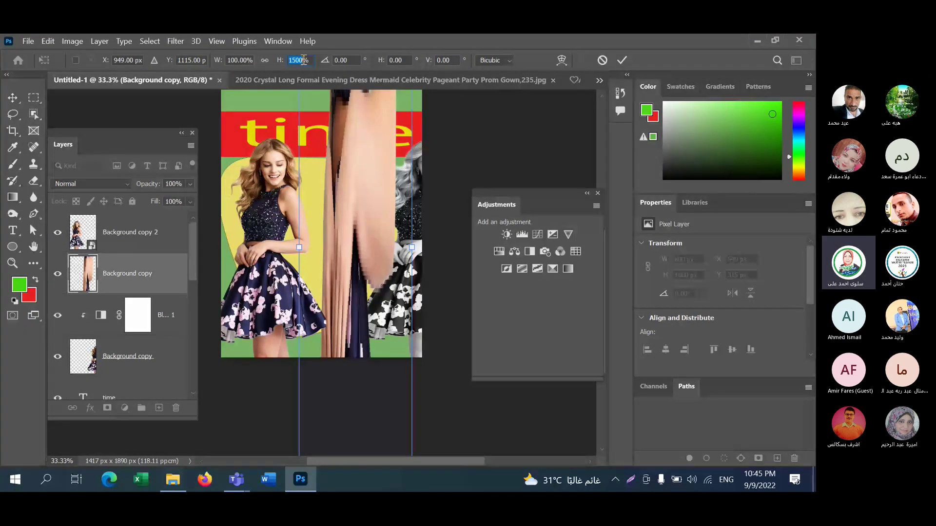
text(15)
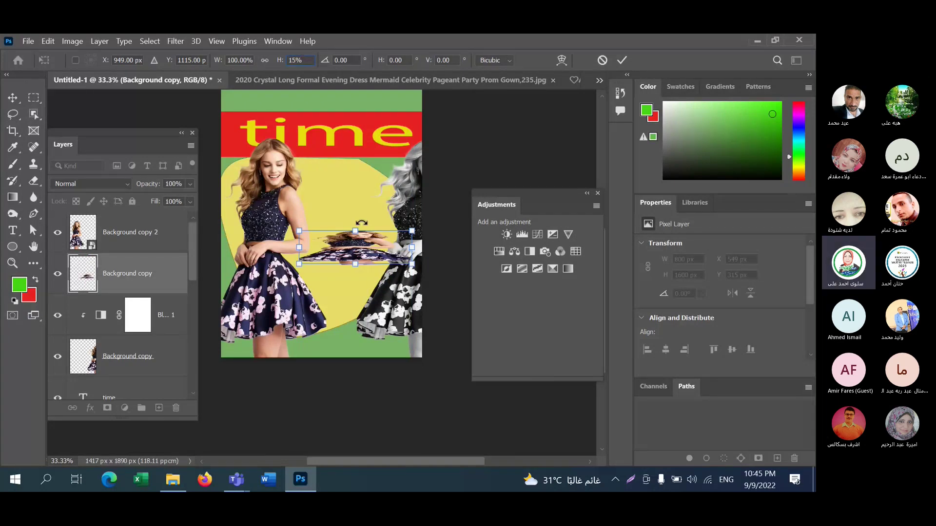
key(Return)
drag(300, 246, 357, 247)
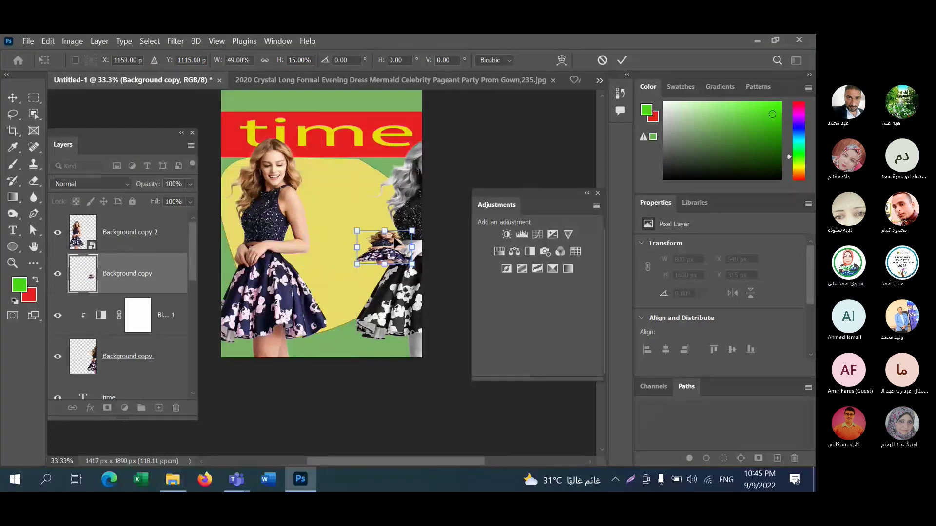
drag(411, 230, 358, 222)
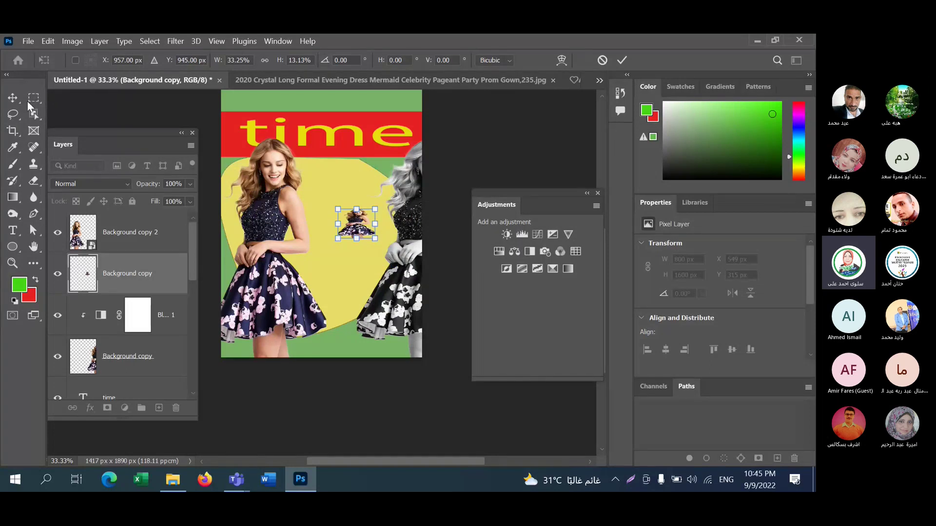
click(12, 97)
- Shrink the left smart-object woman, setting its height to 15% and scaling it down to about 43% wide and 9% high
click(291, 222)
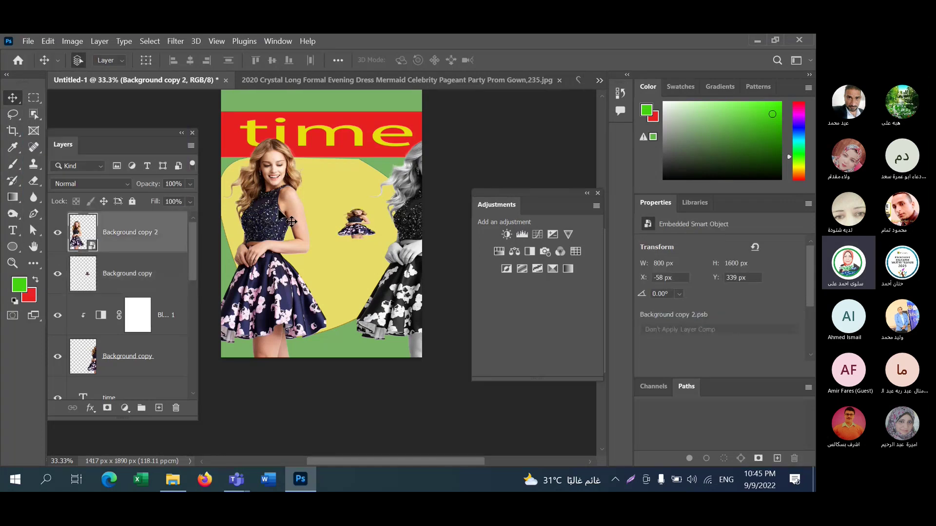
key(ctrl+t)
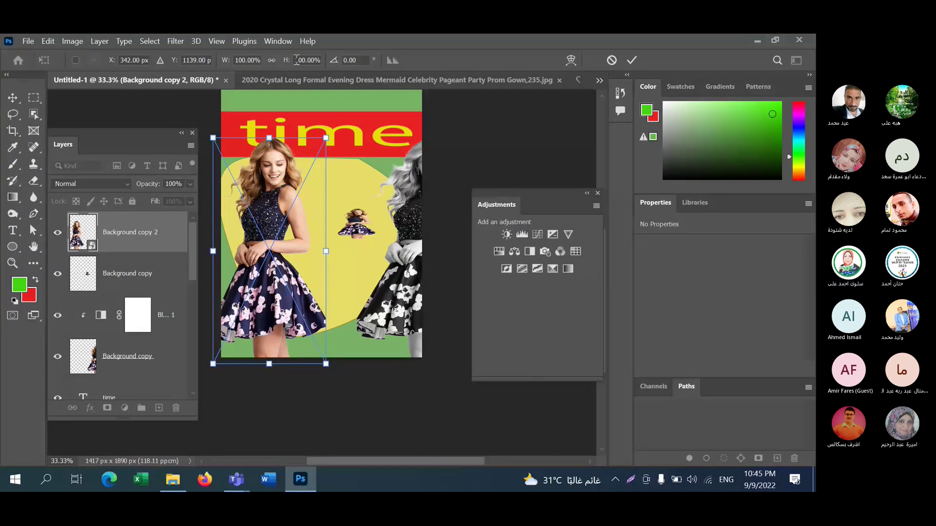
drag(295, 60, 307, 59)
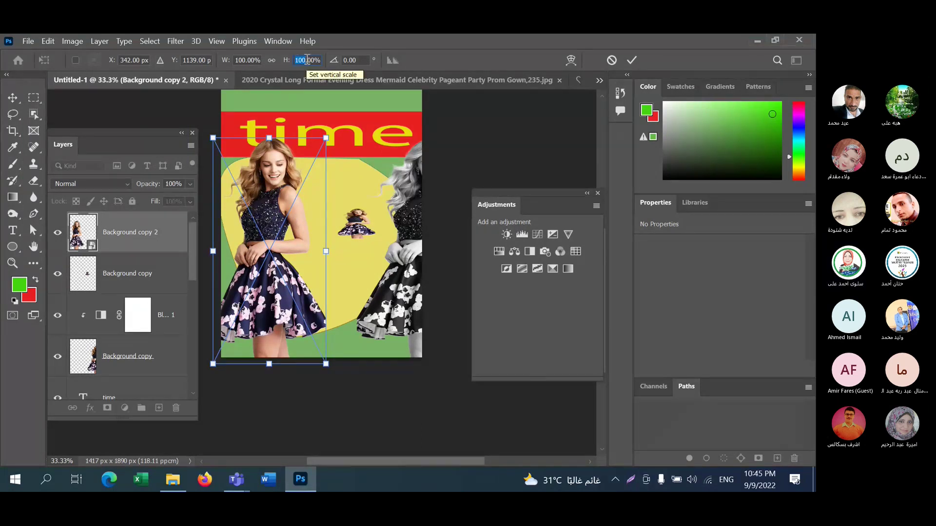
text(15)
key(Return)
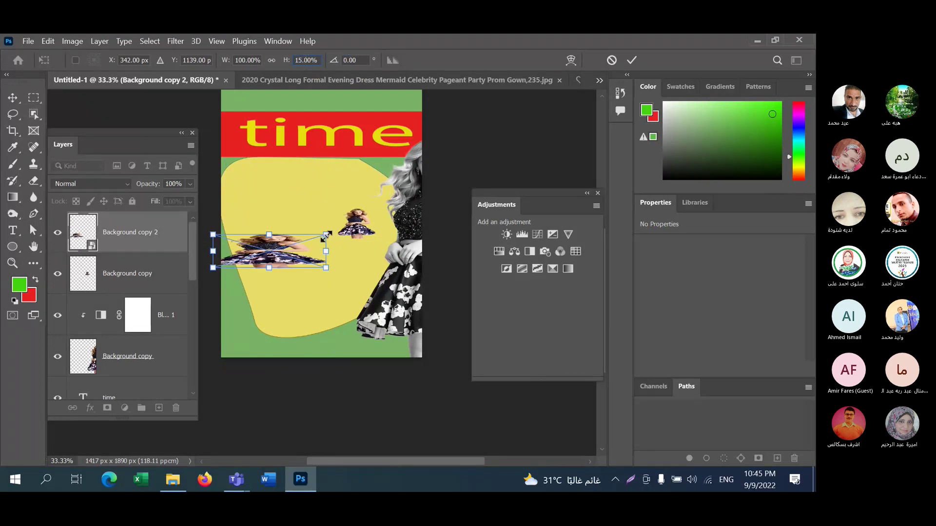
drag(326, 235, 264, 227)
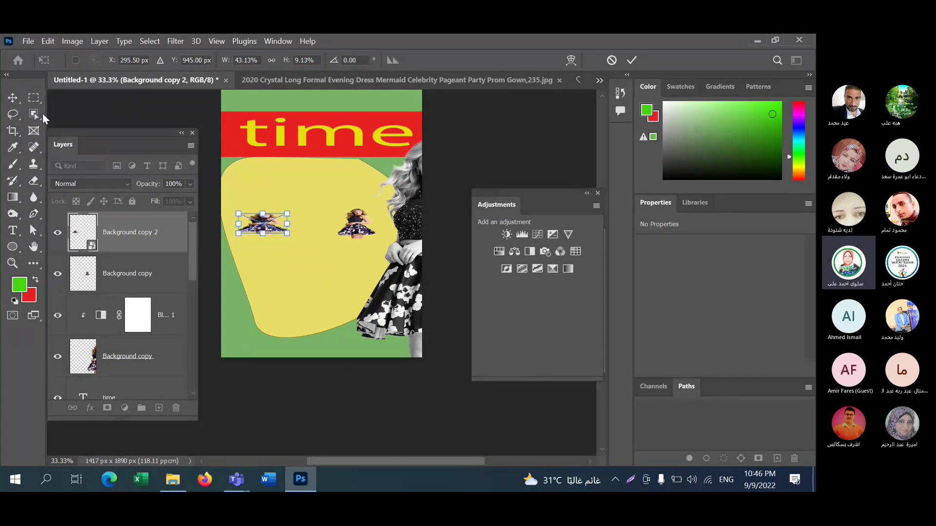
click(13, 98)
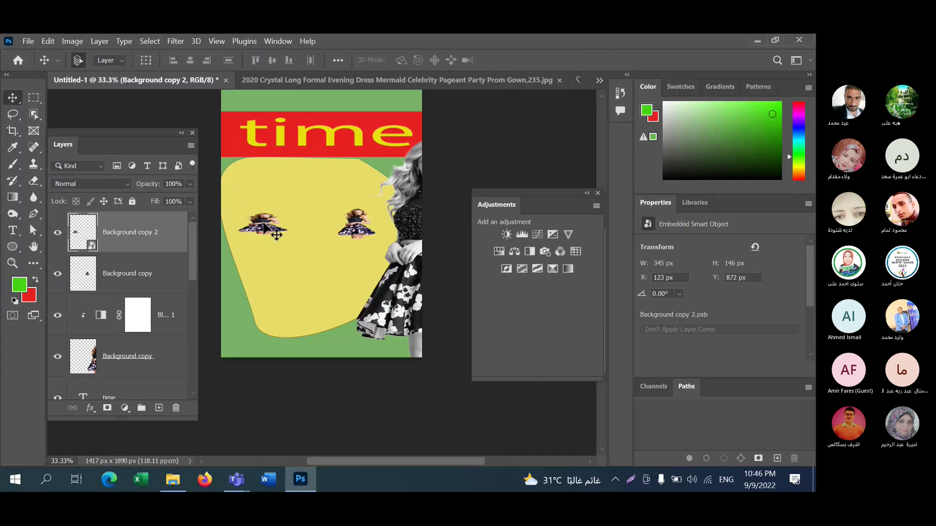
- Adjust the small smart-object woman's proportions to about 32% wide and 11% high
key(ctrl+t)
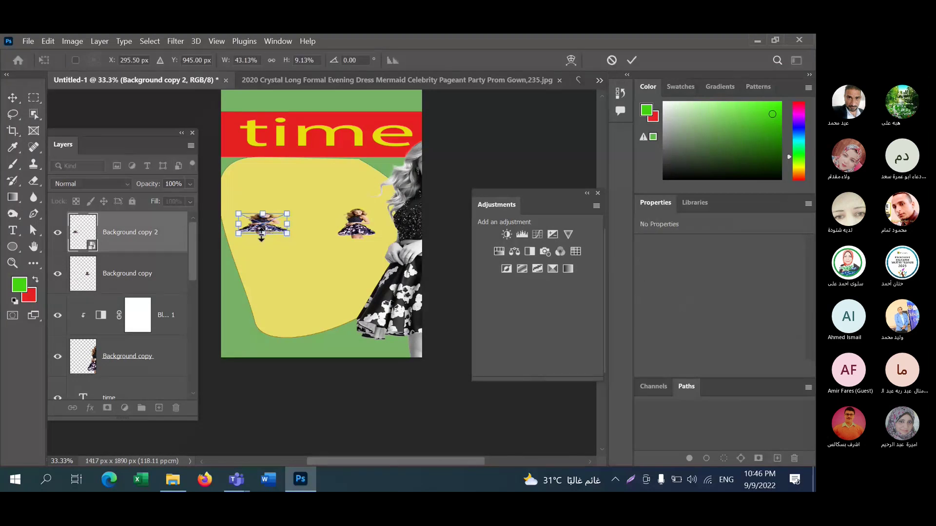
drag(262, 235, 275, 225)
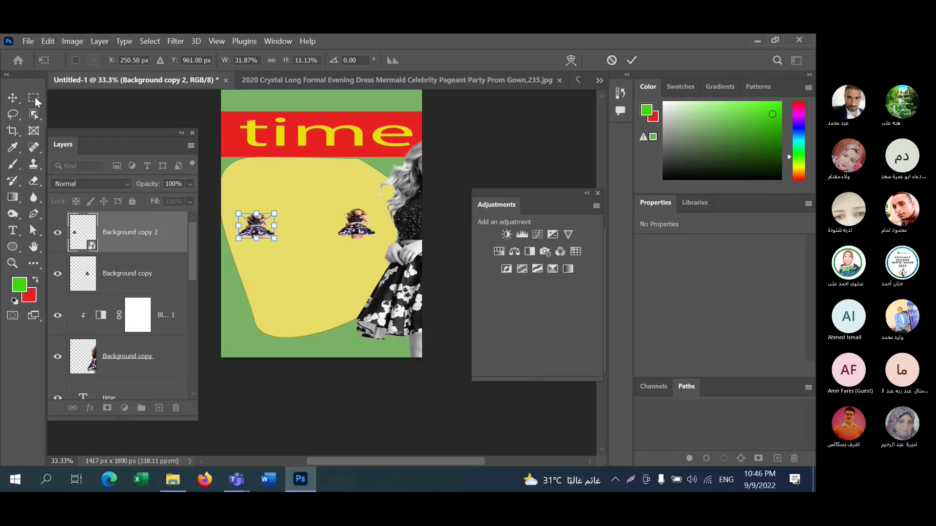
click(12, 97)
- Move the two miniature coloured women closer together inside the yellow shape
click(366, 239)
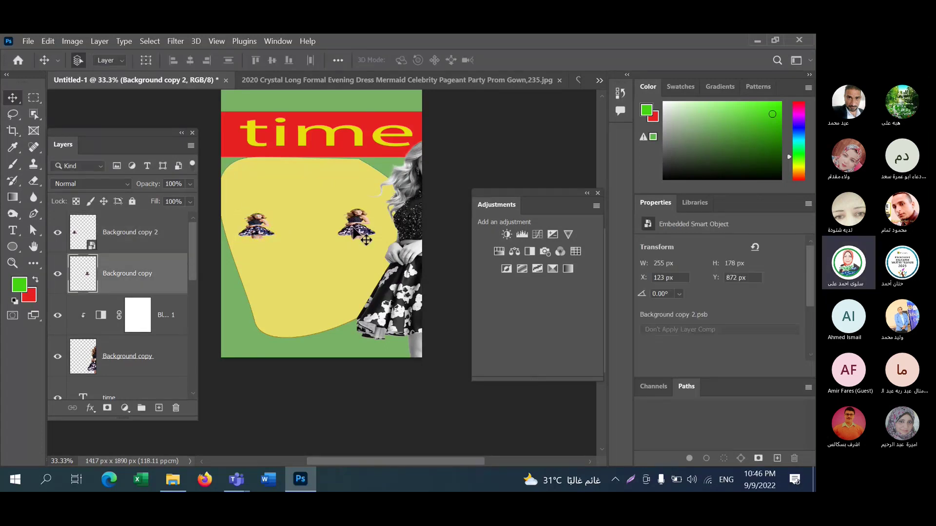
drag(366, 240, 348, 240)
drag(259, 229, 276, 232)
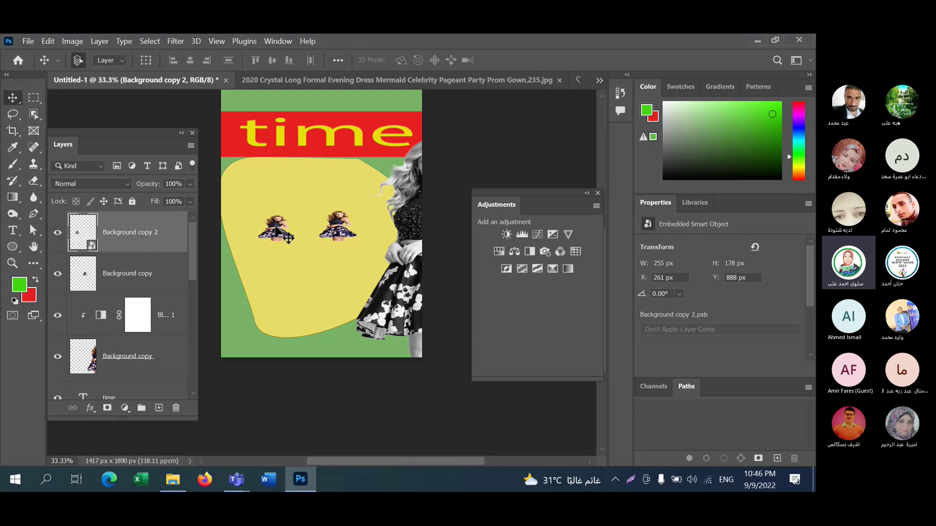
- Enlarge the miniature woman on the pixel layer to about 309% wide and 380% high
click(344, 233)
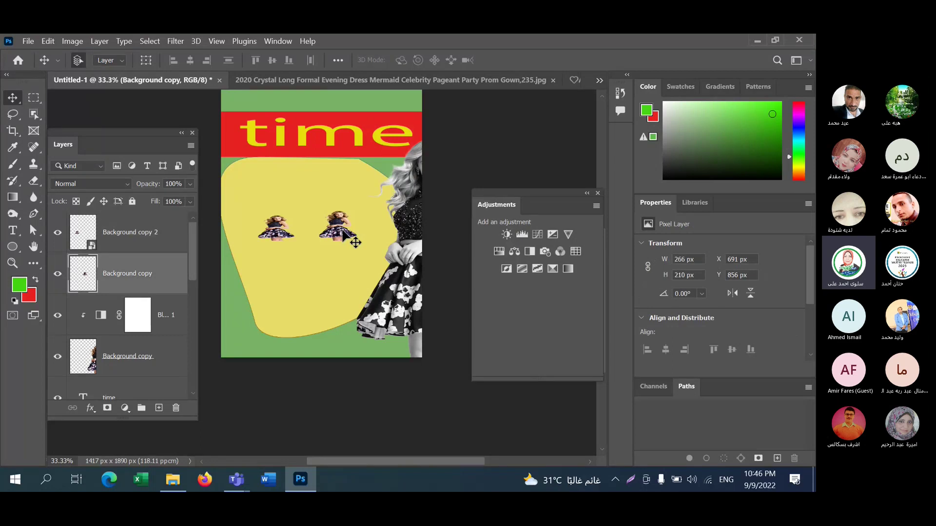
key(ctrl+t)
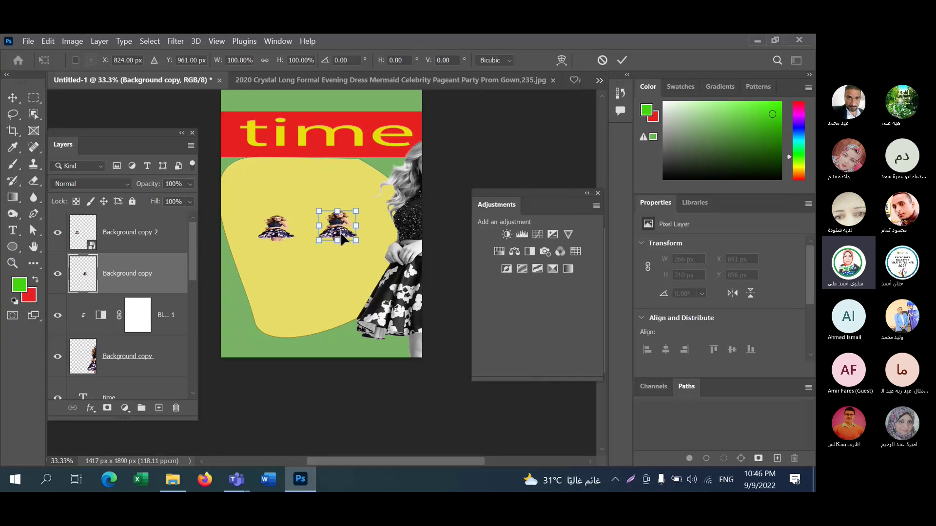
drag(319, 241, 240, 323)
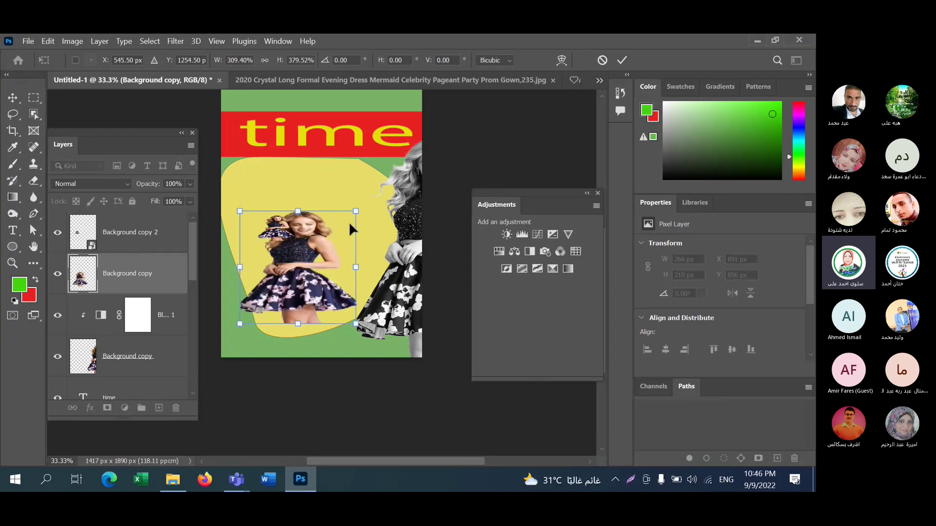
- Try enlarging and stretching the Background copy figure over the yellow shape with free transform, resizing and repositioning it several times
drag(356, 211, 337, 243)
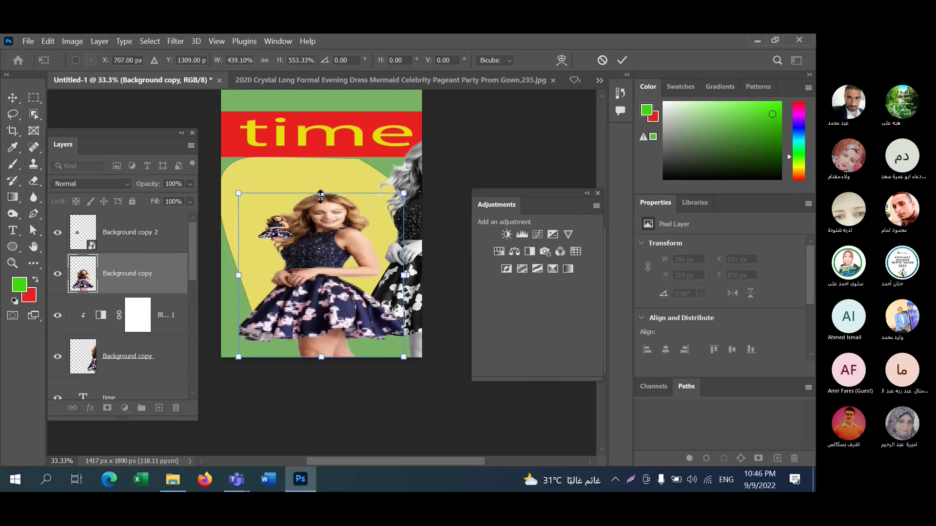
drag(322, 193, 321, 137)
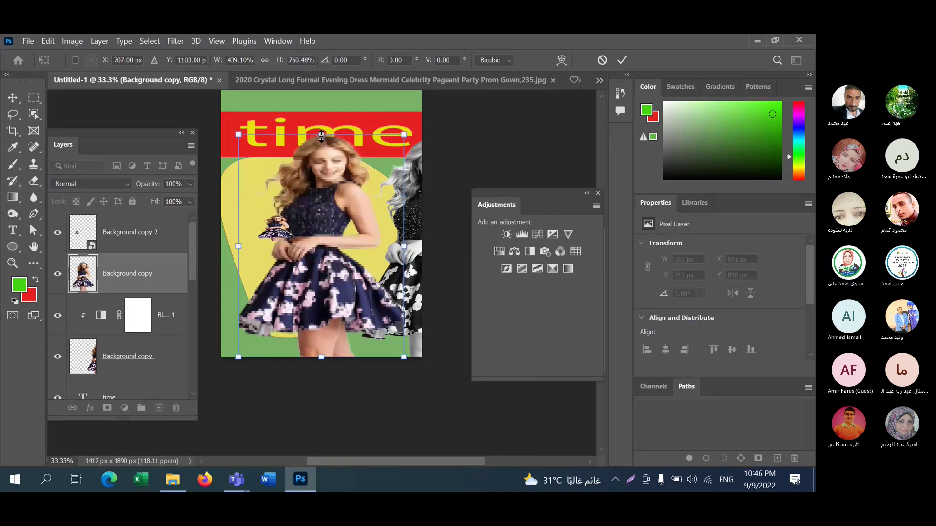
drag(327, 189, 329, 170)
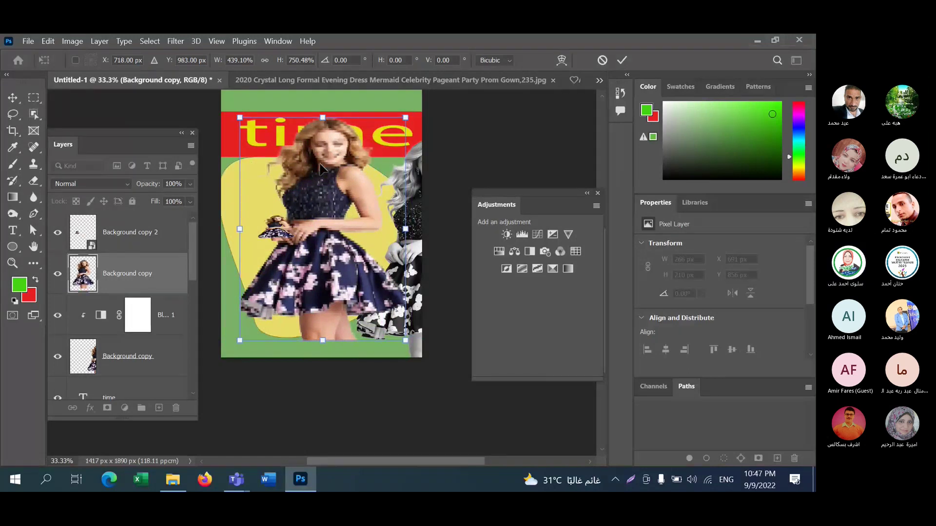
drag(240, 123, 296, 270)
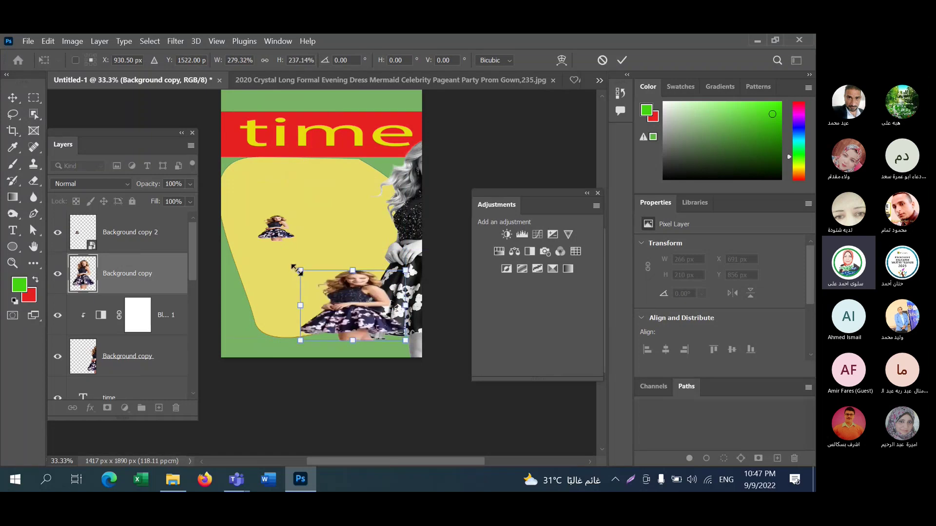
drag(300, 307, 331, 307)
drag(398, 280, 393, 138)
drag(348, 298, 349, 326)
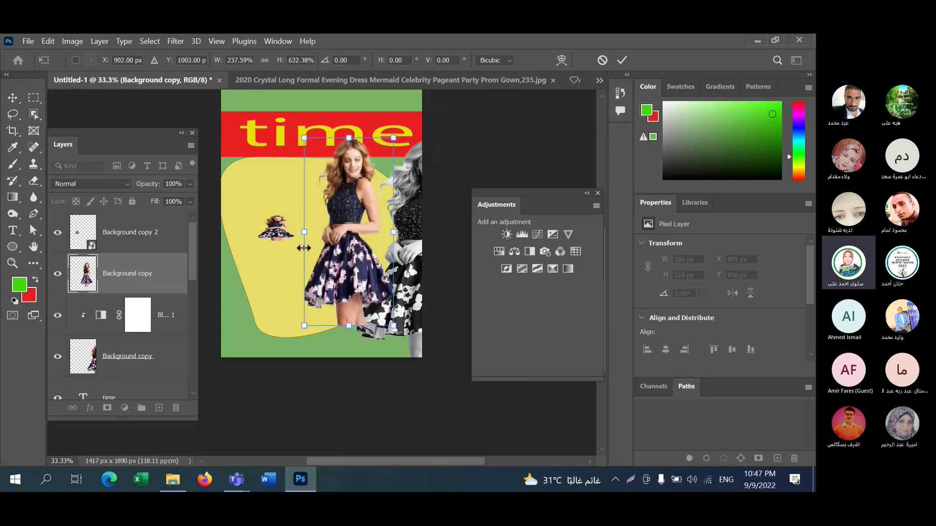
drag(304, 233, 256, 236)
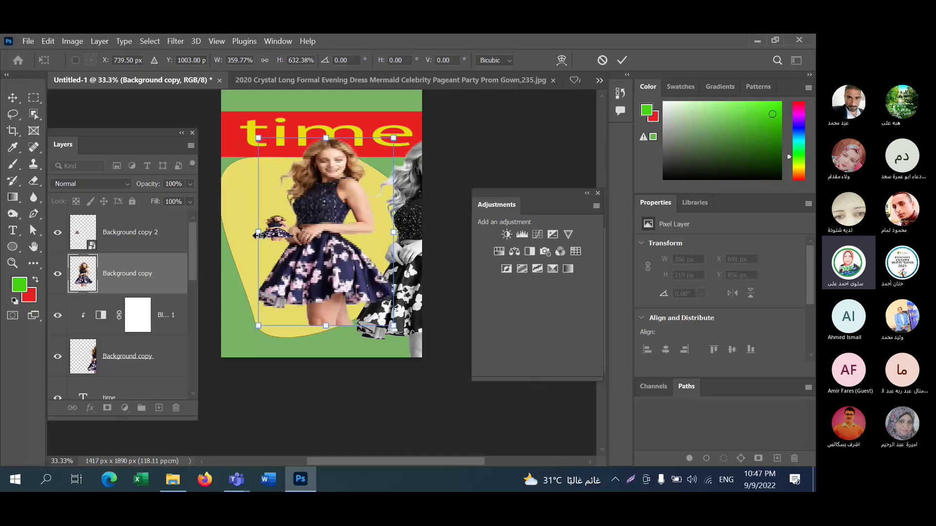
drag(258, 326, 240, 337)
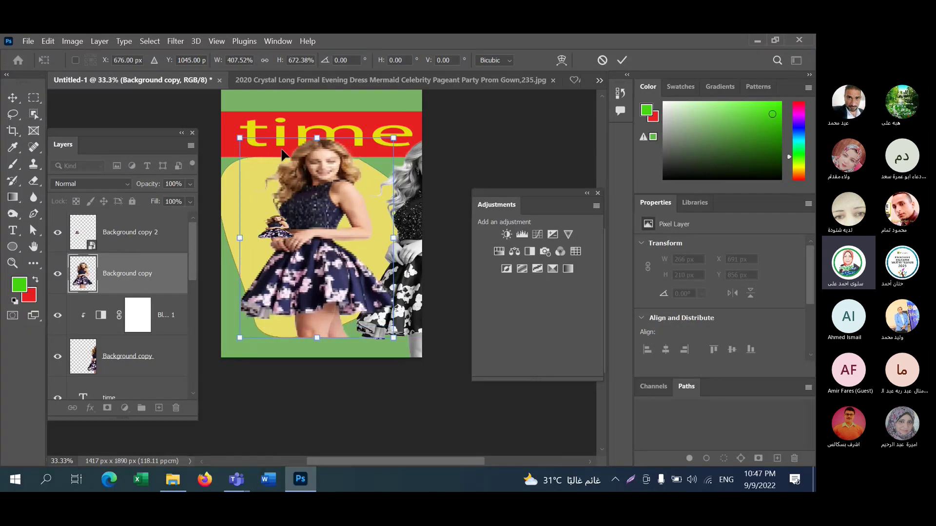
- Shrink the Background copy figure to about 290 × 189 px near the yellow shape's lower right edge and apply the transform
drag(239, 138, 321, 224)
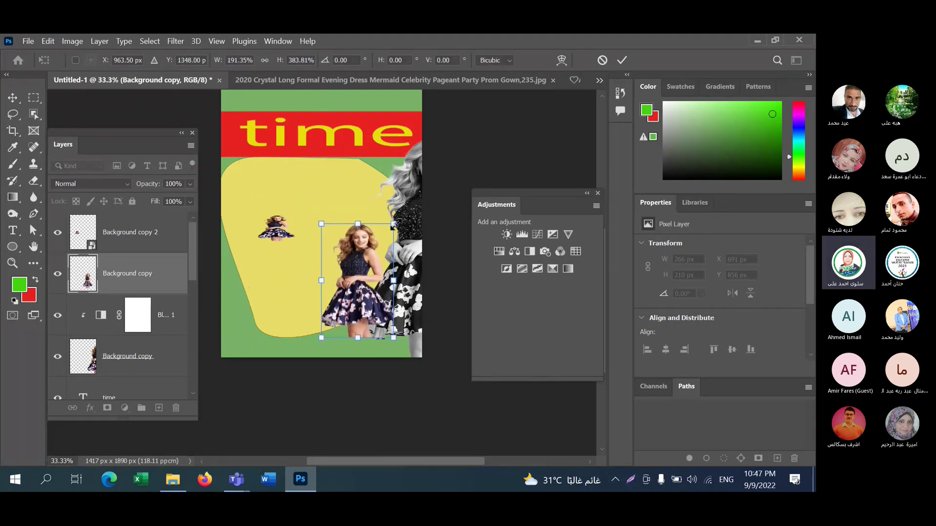
drag(389, 227, 359, 295)
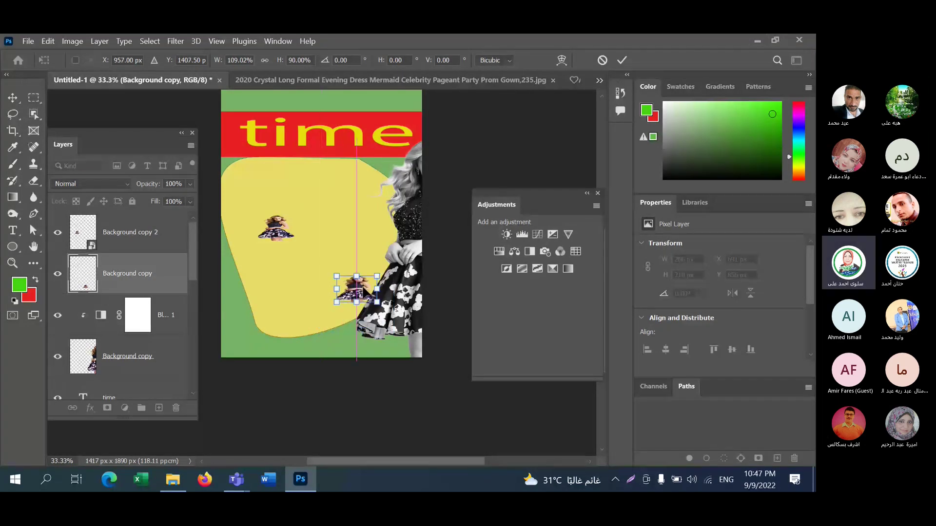
click(15, 99)
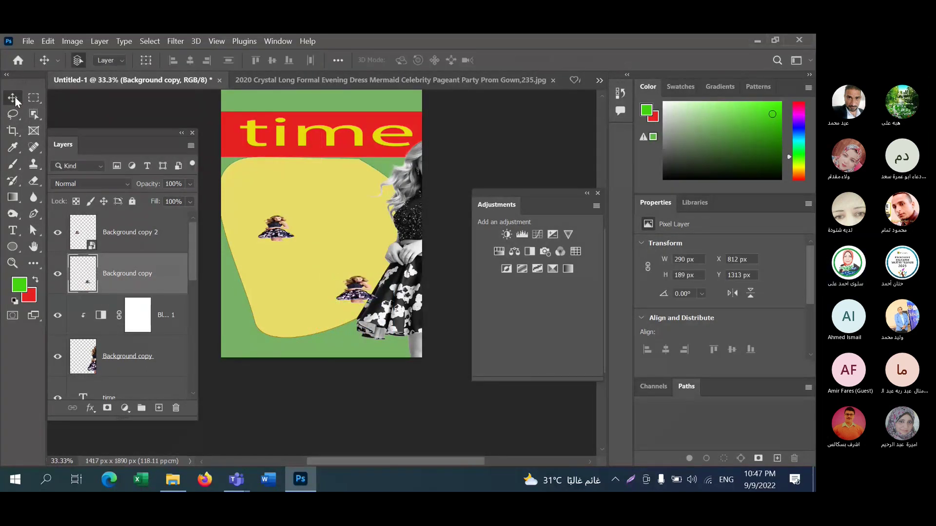
- Scale the Background copy 2 smart object to 100.13% height and about 104% width
click(279, 230)
key(ctrl+t)
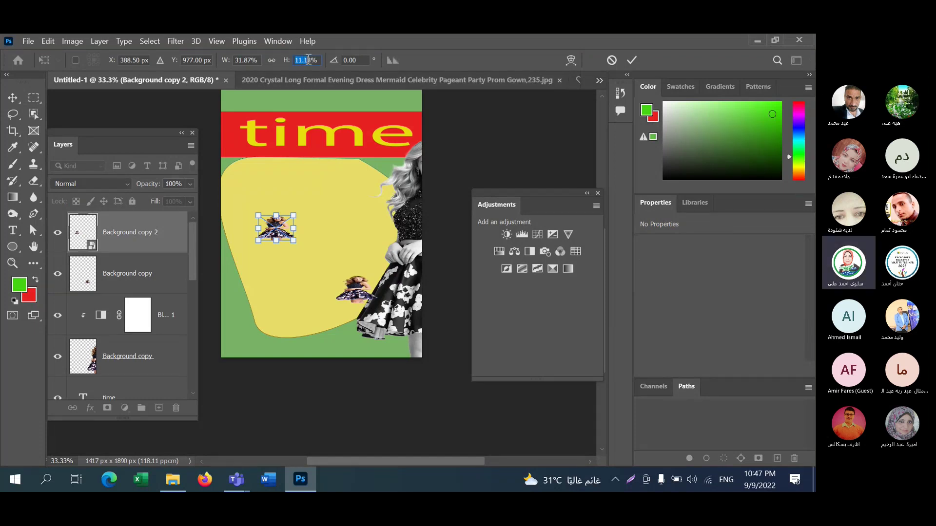
drag(295, 60, 303, 59)
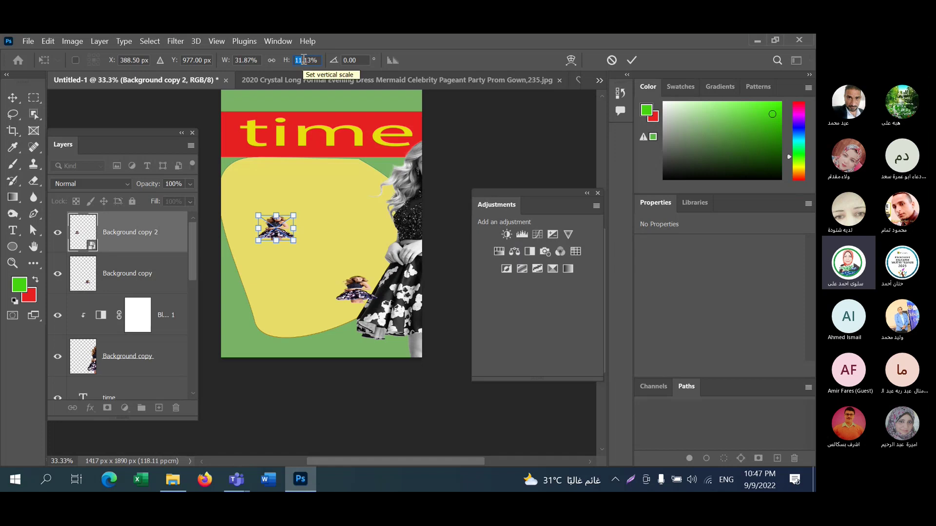
text(100)
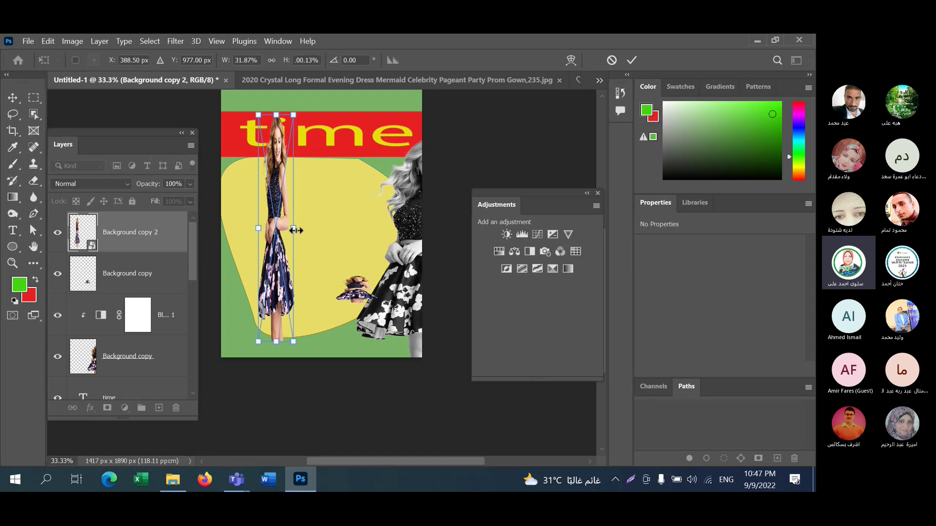
drag(294, 228, 356, 228)
drag(259, 227, 238, 228)
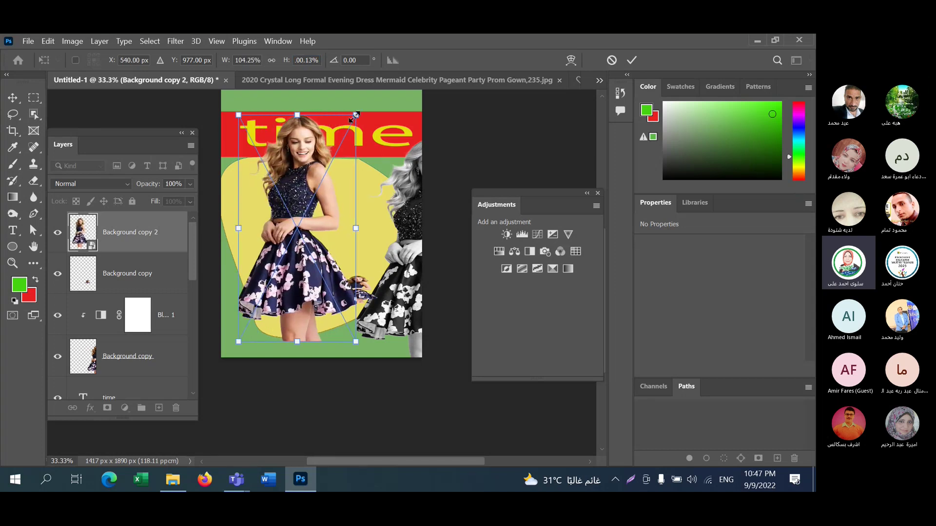
- Reduce the smart object's height to about 94.6%, place the figure against the canvas's left edge and apply the transform
drag(356, 115, 381, 96)
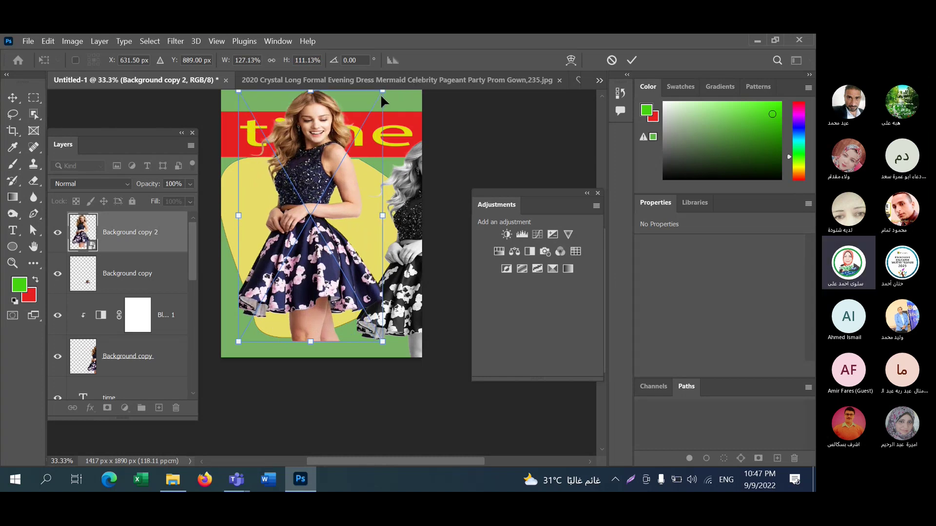
key(ctrl+z)
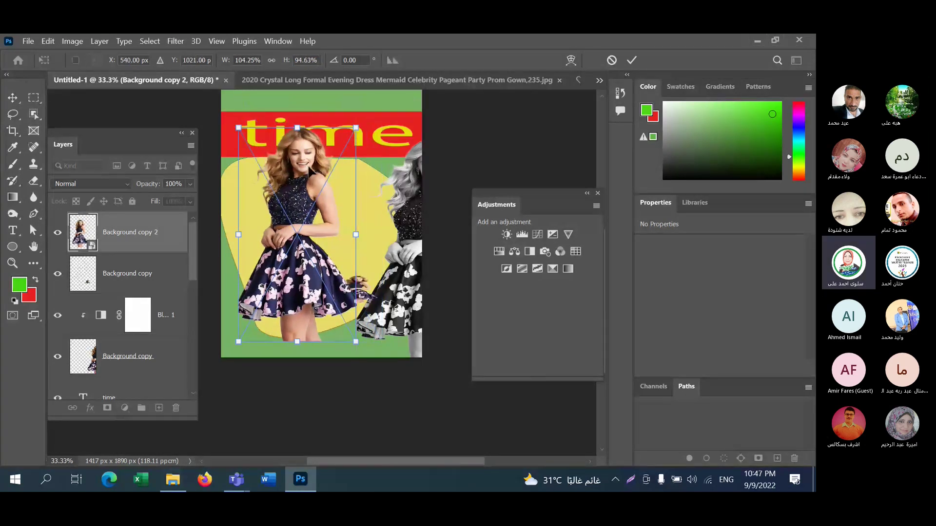
drag(308, 168, 285, 187)
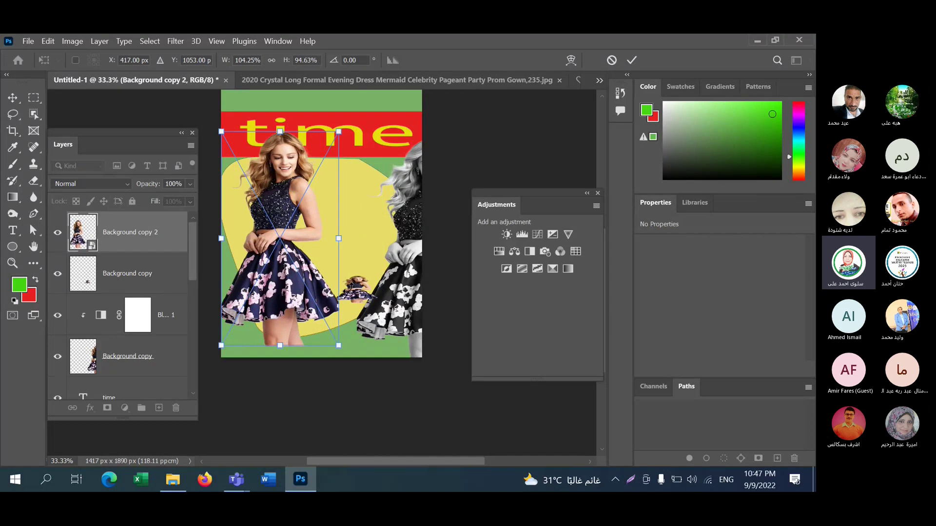
key(Return)
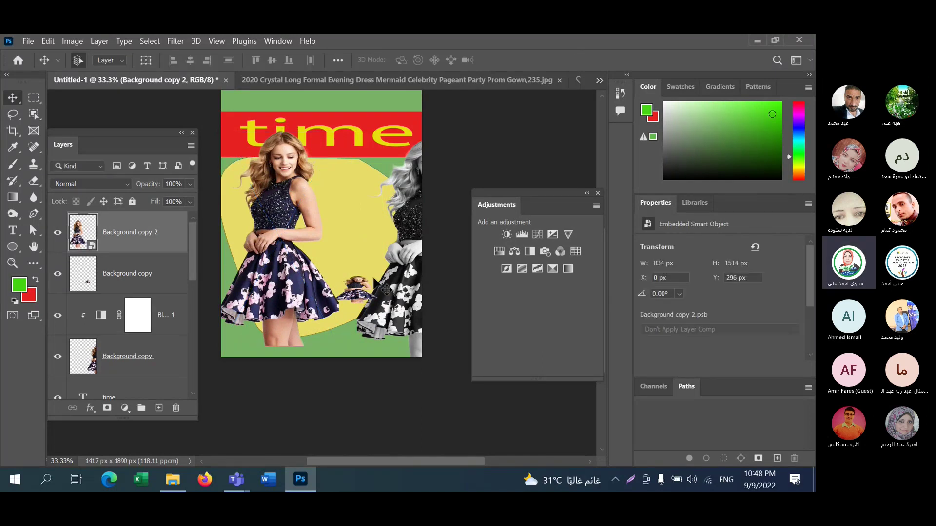
- Enlarge the small Background copy figure to about 762 × 1455 px, placing it beside the larger figure with its legs at the canvas's bottom edge
drag(374, 281, 363, 253)
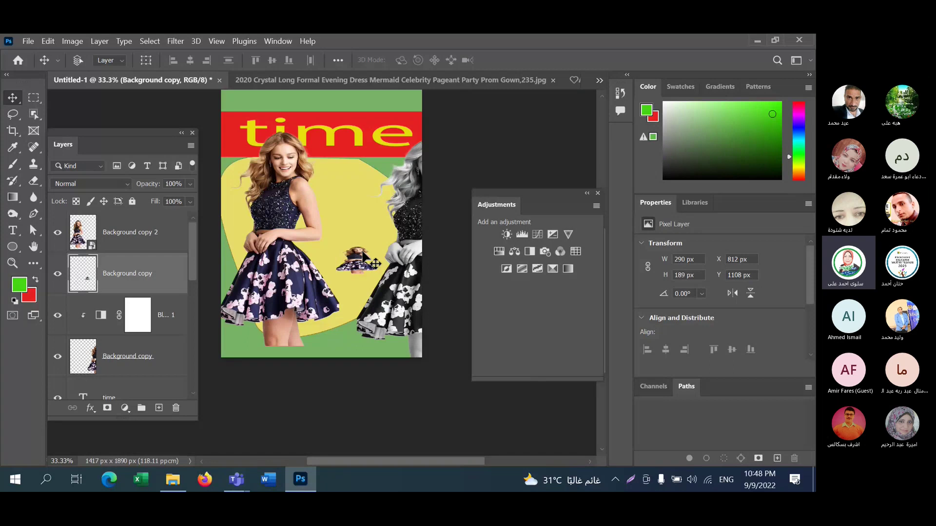
key(ctrl+t)
drag(382, 245, 416, 154)
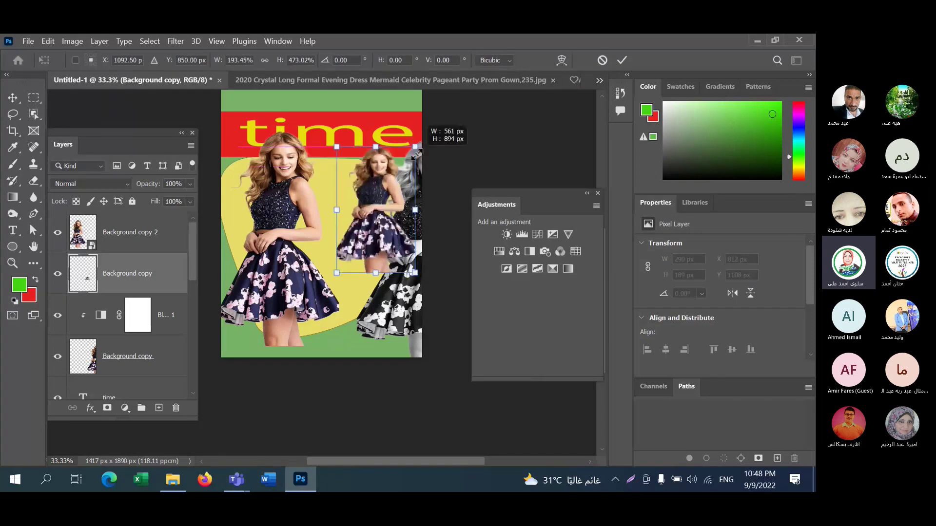
drag(375, 272, 374, 337)
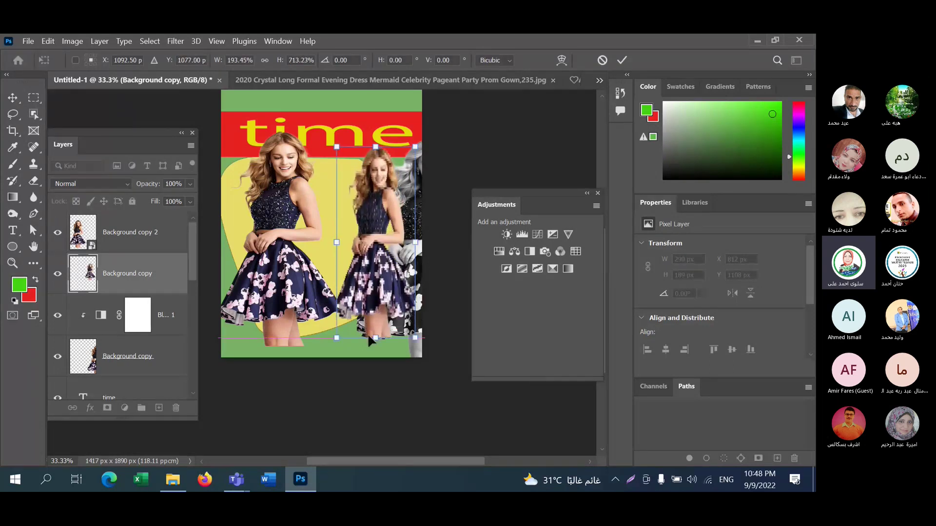
drag(337, 243, 307, 242)
drag(364, 147, 362, 131)
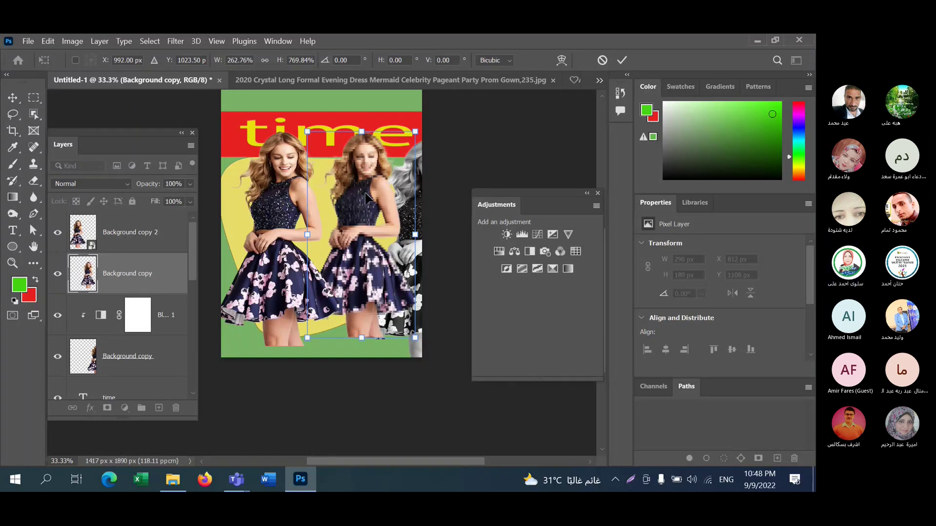
drag(362, 192, 369, 214)
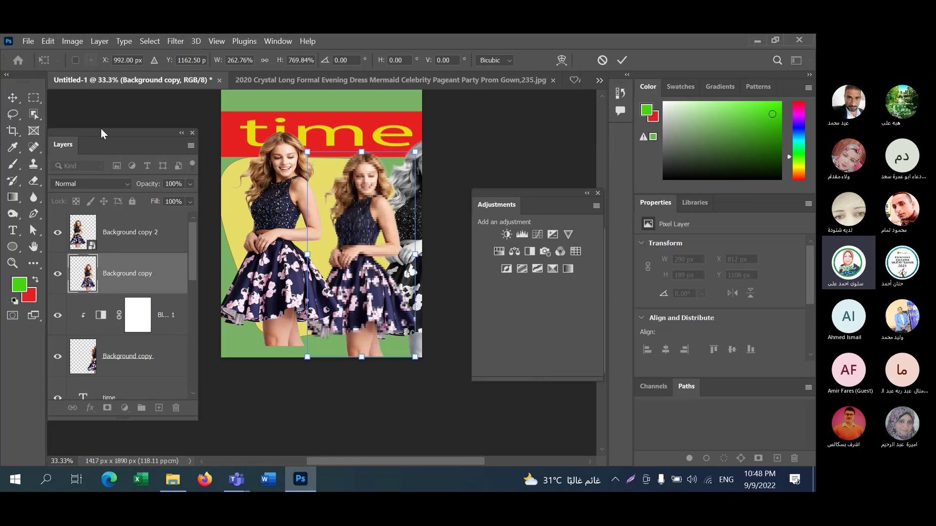
click(13, 98)
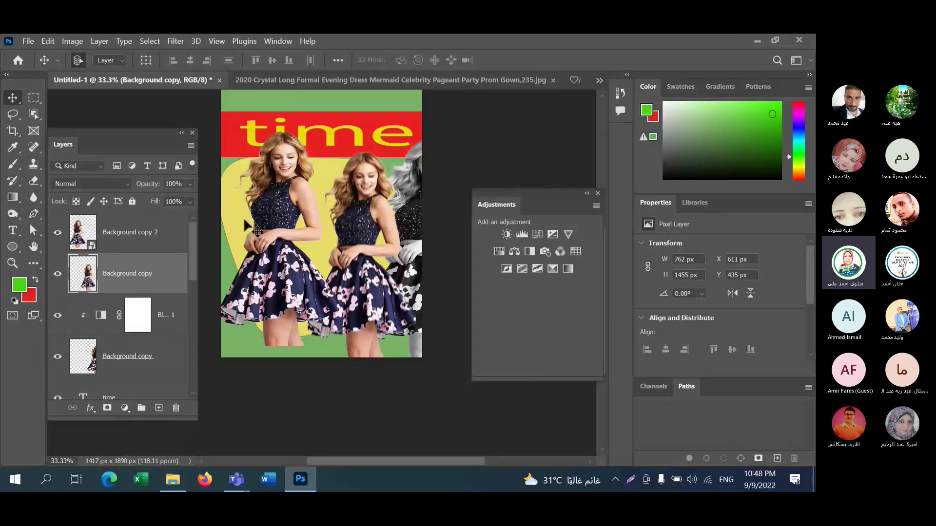
- Open the contents of the Background copy 2 smart object and set the foreground colour to near-black #0a0b0a
click(90, 248)
double_click(90, 246)
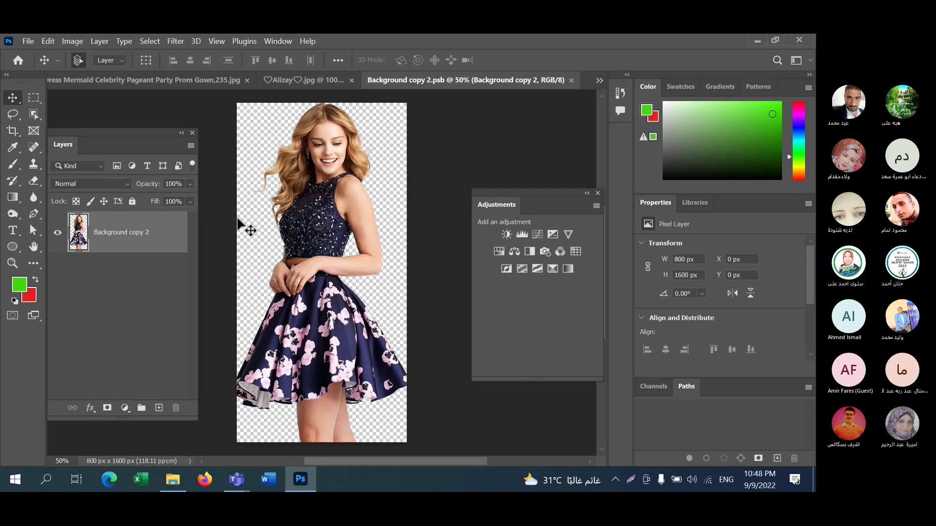
click(26, 287)
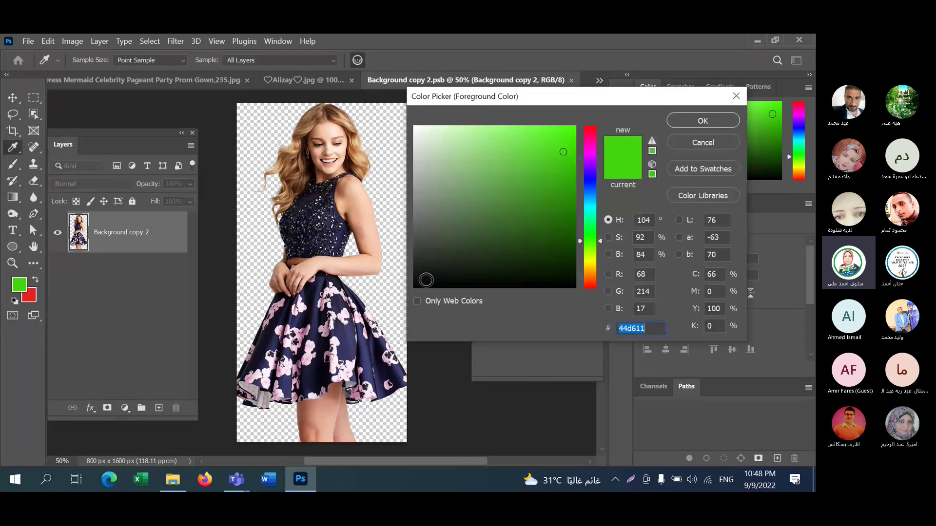
click(770, 154)
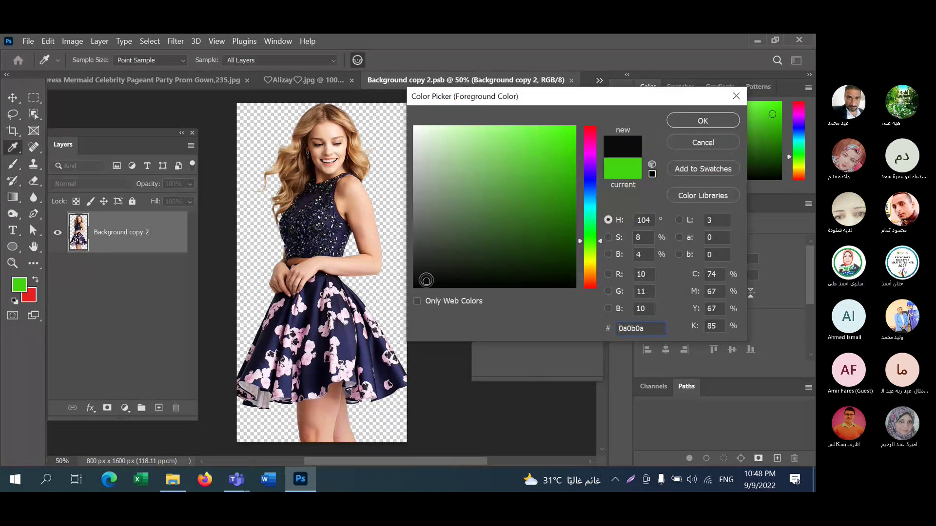
click(700, 121)
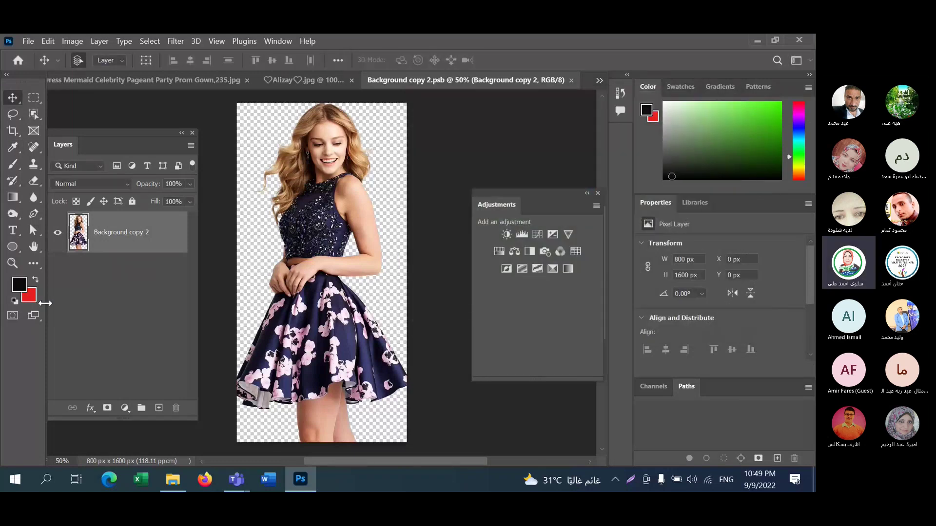
- Try painting a near-black 50 px brush stroke across the legs just below the skirt hem
click(14, 165)
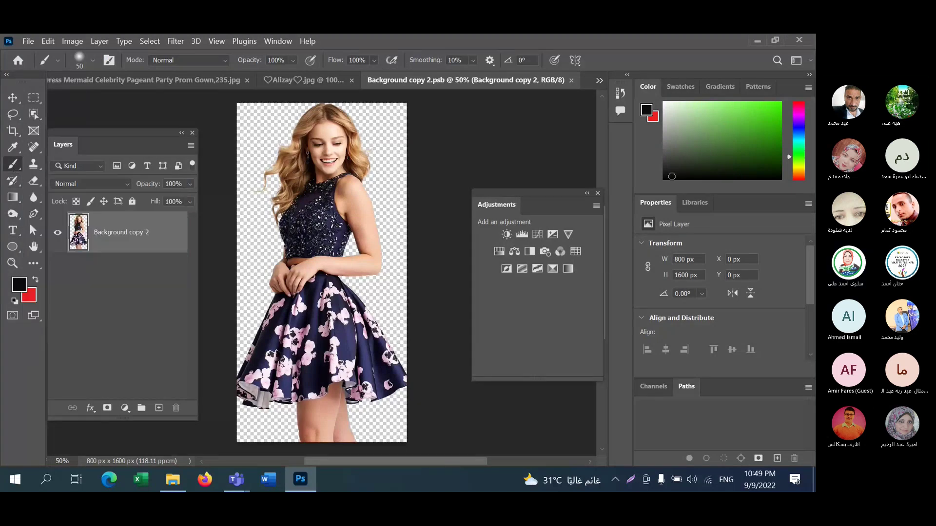
drag(340, 403, 319, 407)
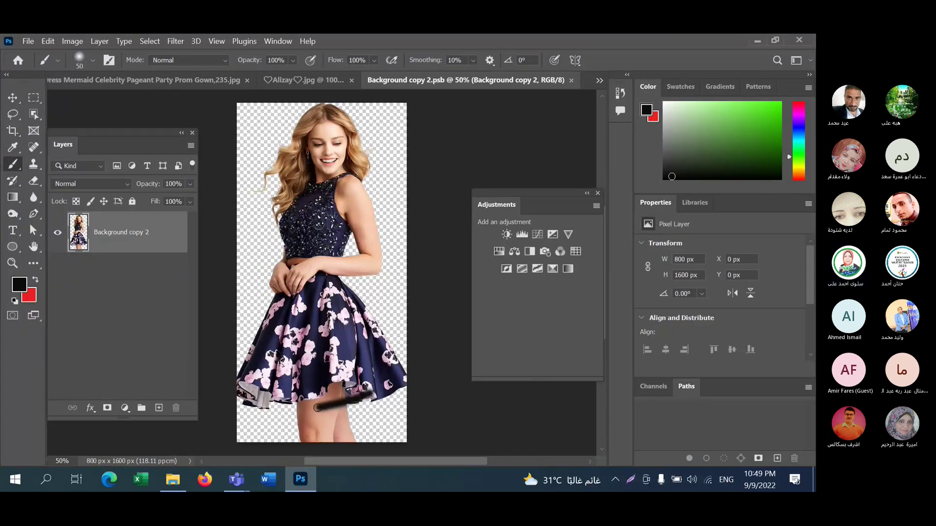
key(ctrl+z)
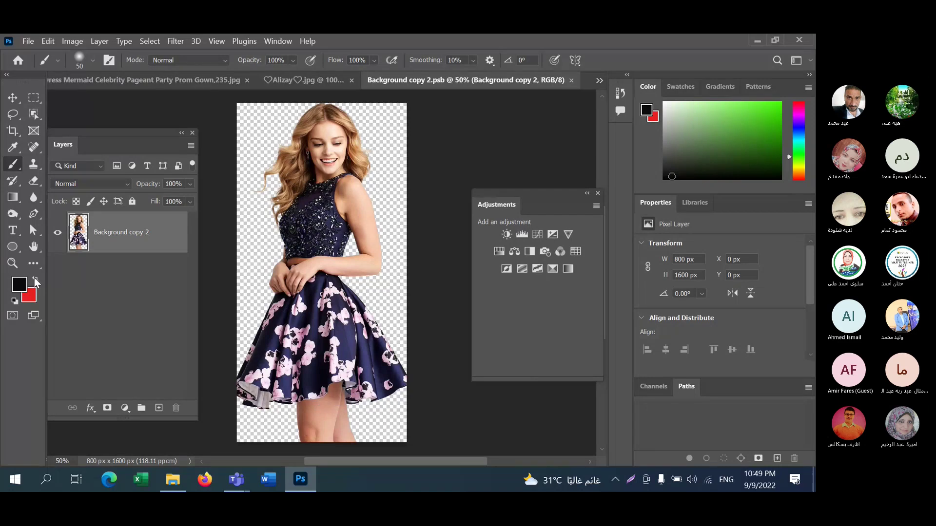
- Swap the foreground and background colours, set the foreground to off-white #f3eaea and paint a short stroke below the skirt hem
click(36, 281)
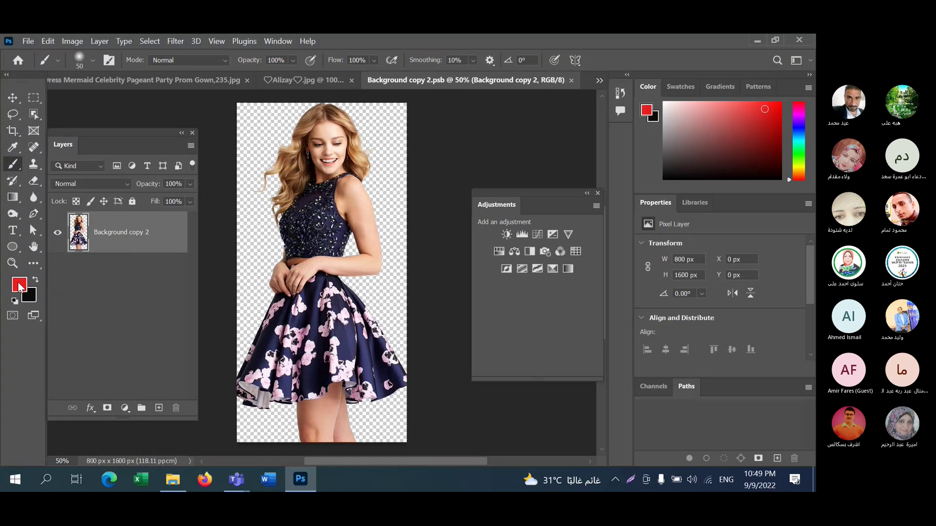
click(20, 285)
click(417, 131)
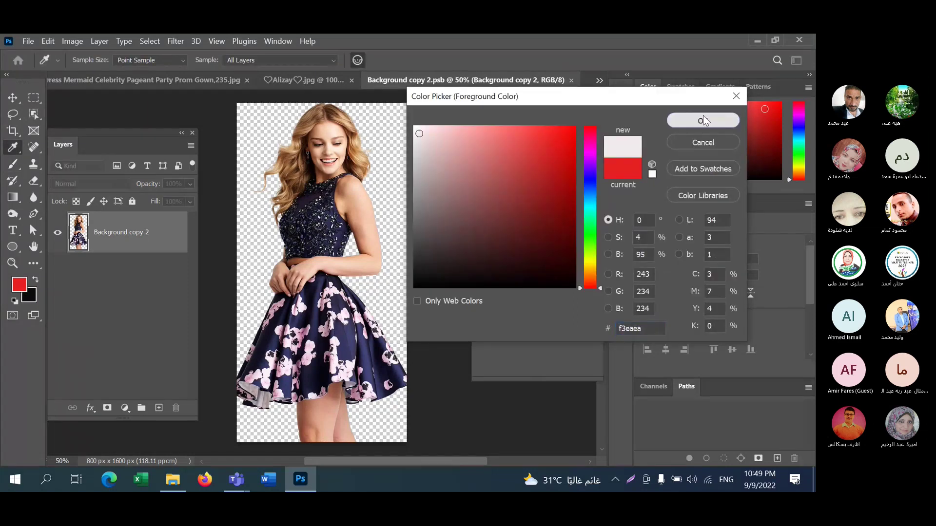
click(703, 115)
mouse_move(372, 404)
mouse_down()
mouse_move(333, 405)
mouse_move(344, 412)
mouse_up()
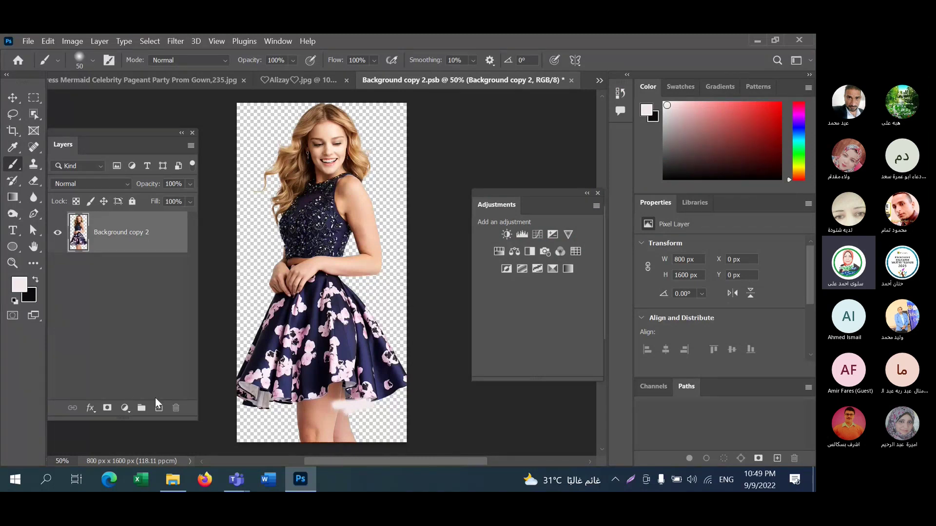
- Add a new empty layer above the figure in the smart object's contents
click(158, 407)
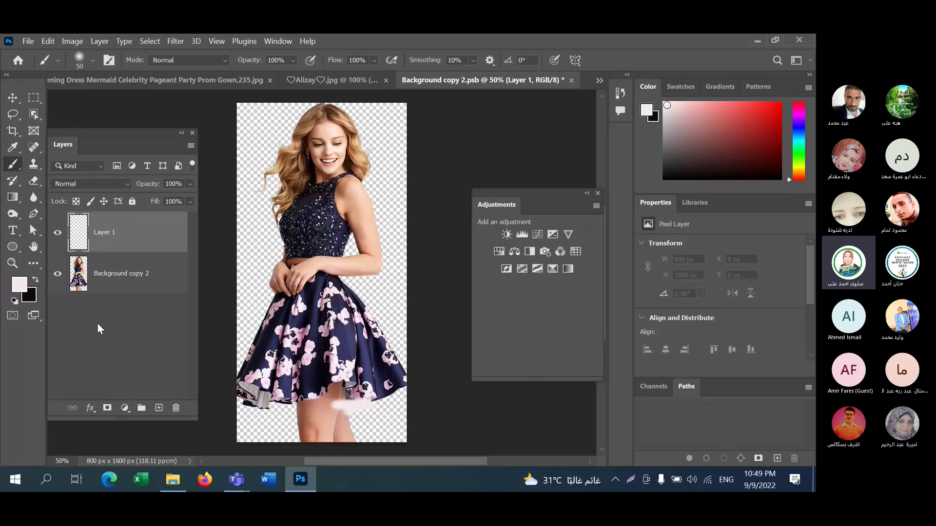
- Make near-black the foreground colour, replace the empty layer with a new one and paint a stroke about 232 px wide along the skirt hem
click(35, 279)
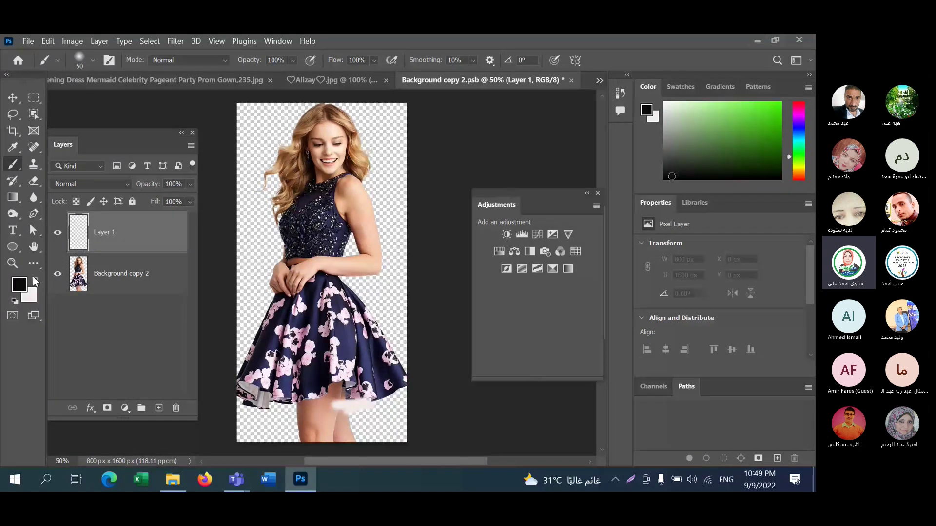
key(Delete)
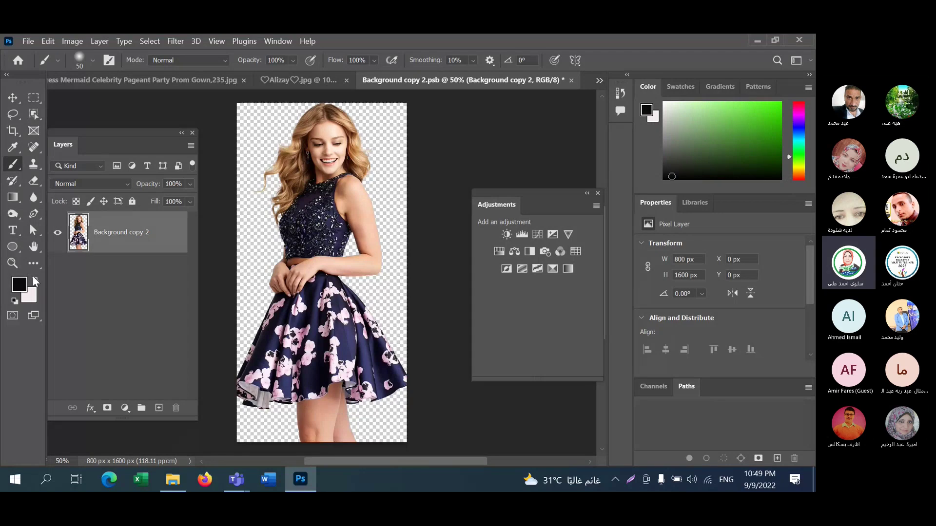
click(158, 408)
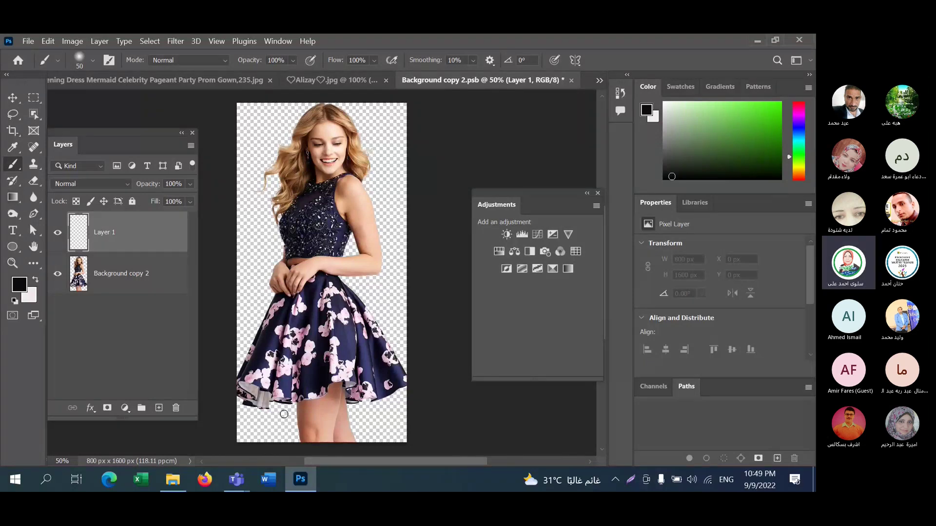
mouse_move(283, 405)
mouse_down()
mouse_move(319, 399)
mouse_move(299, 402)
mouse_up()
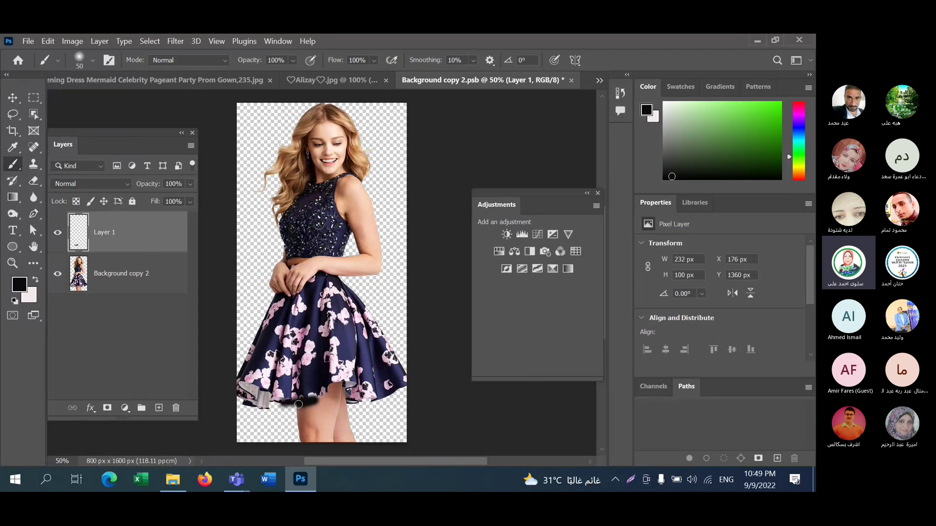
- Swap to the off-white foreground colour and paint broad strokes over the legs and the skirt's hem on the new layer
click(33, 294)
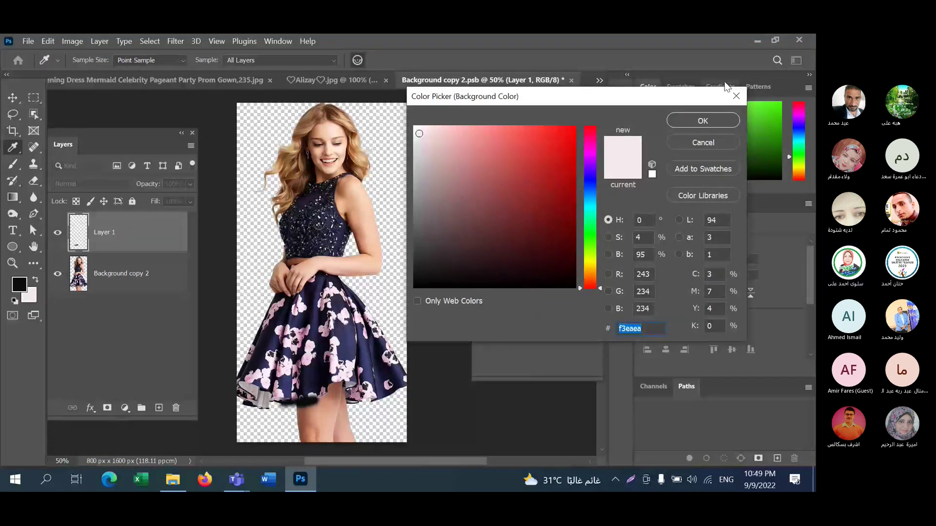
click(736, 96)
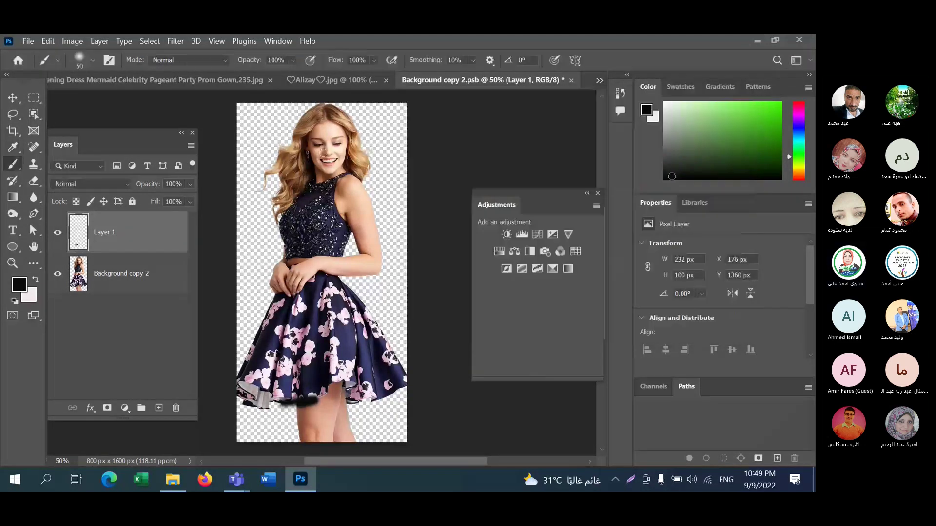
click(35, 280)
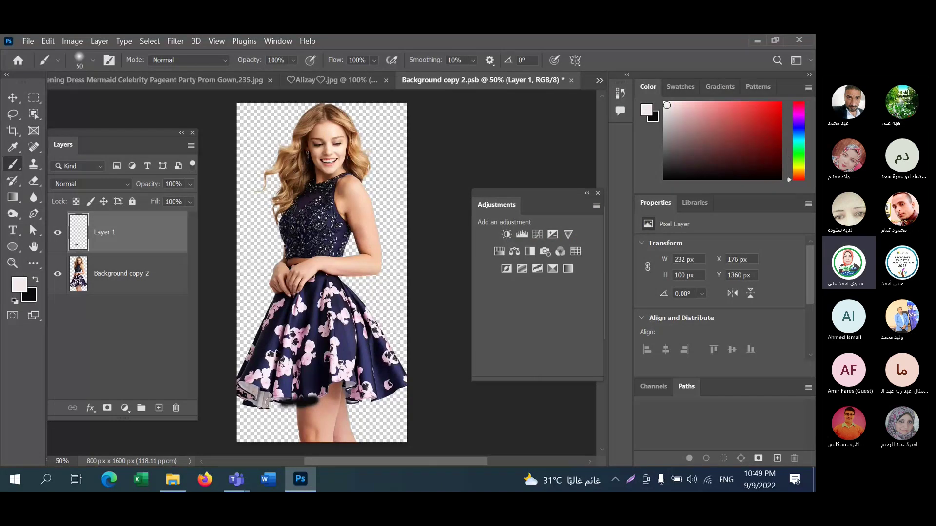
mouse_move(266, 402)
mouse_down()
mouse_move(372, 400)
mouse_move(303, 411)
mouse_move(336, 421)
mouse_move(358, 415)
mouse_move(307, 422)
mouse_move(316, 427)
mouse_move(307, 439)
mouse_move(361, 436)
mouse_move(344, 421)
mouse_move(302, 431)
mouse_move(343, 431)
mouse_move(347, 441)
mouse_move(284, 421)
mouse_up()
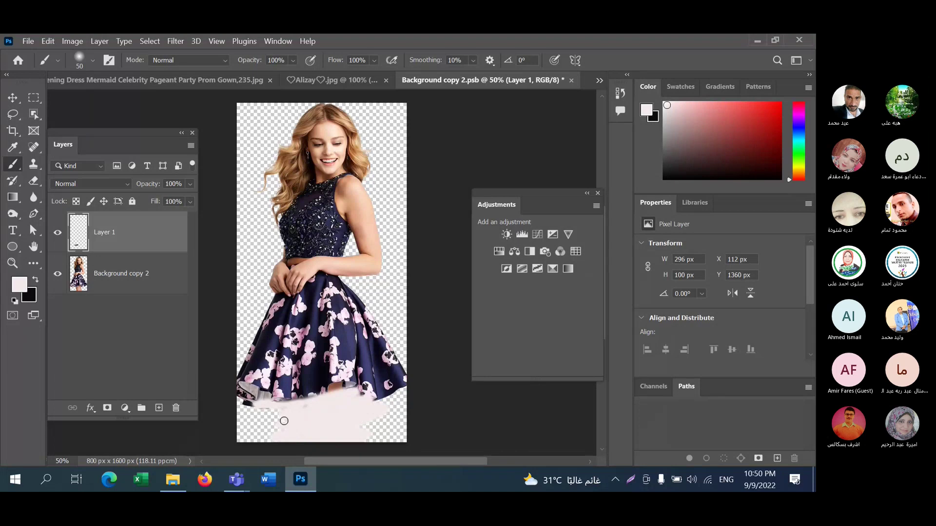
mouse_move(238, 390)
mouse_down()
mouse_move(407, 378)
mouse_move(371, 395)
mouse_move(317, 397)
mouse_move(326, 392)
mouse_up()
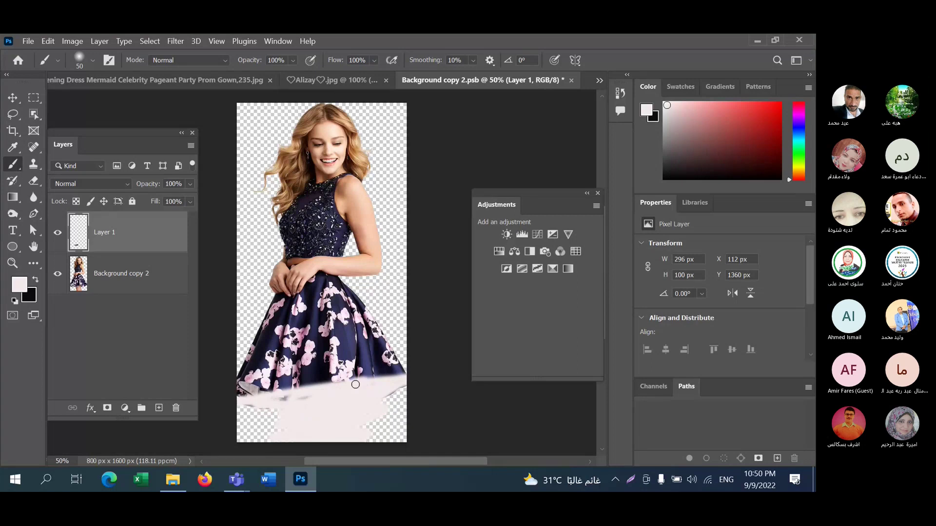
drag(246, 390, 239, 395)
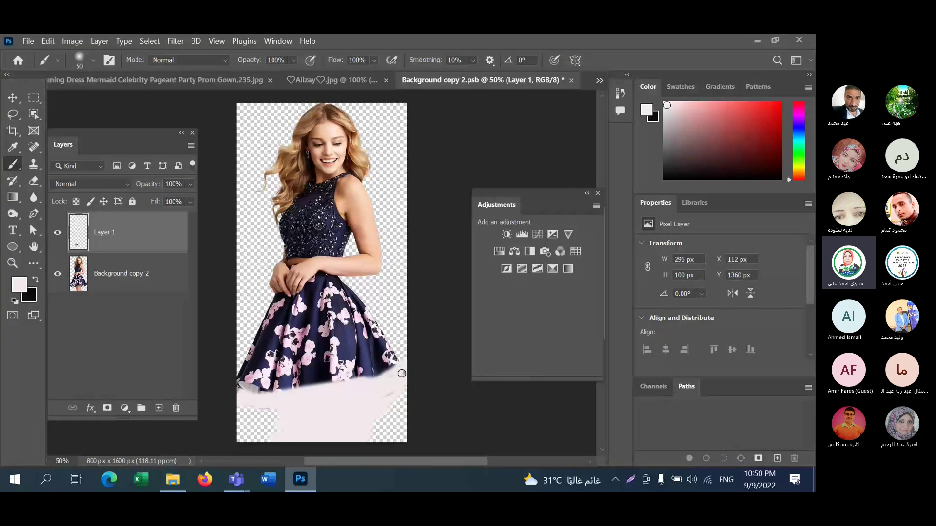
drag(402, 374, 382, 383)
- Save the painted contents of the Background copy 2 smart object
click(48, 42)
mouse_move(31, 42)
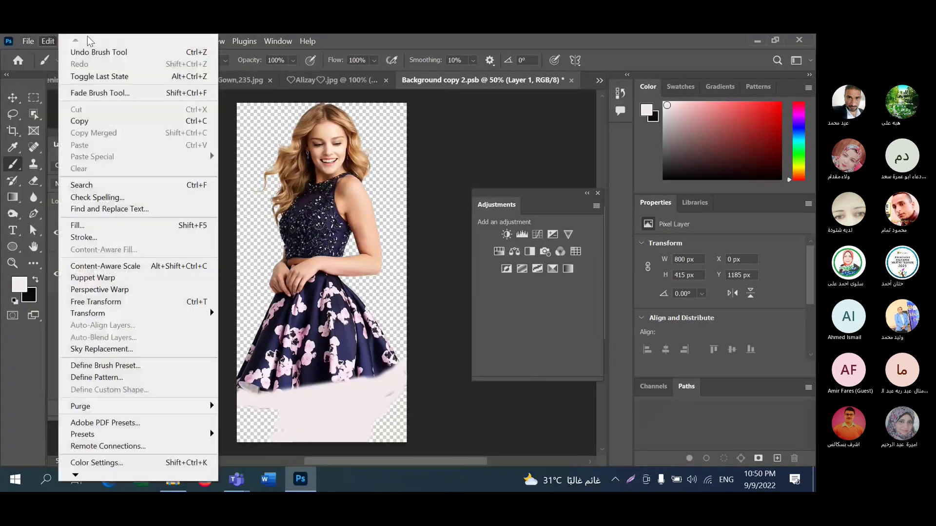
click(226, 134)
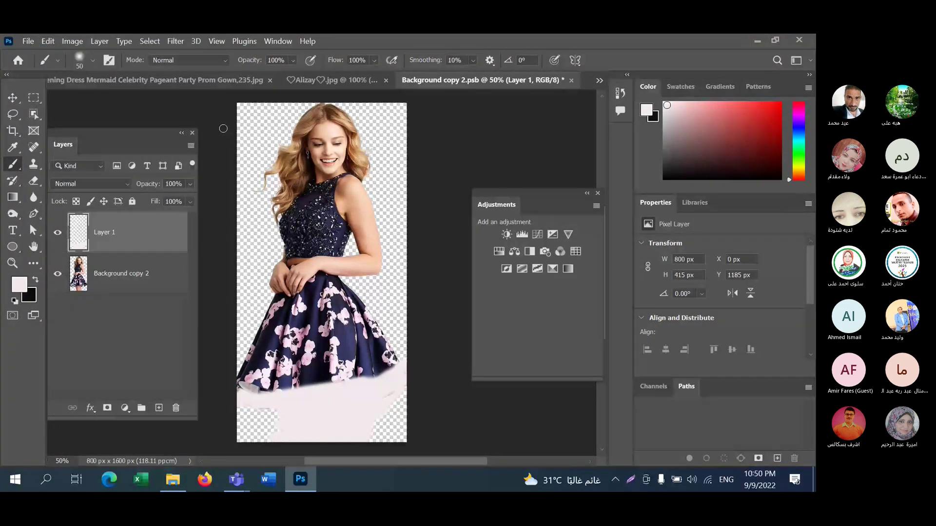
click(123, 41)
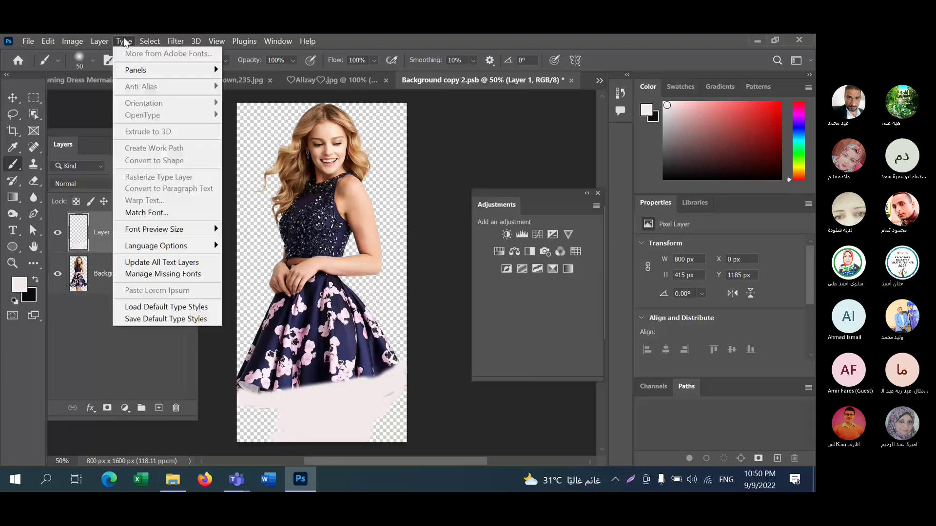
click(144, 36)
click(150, 41)
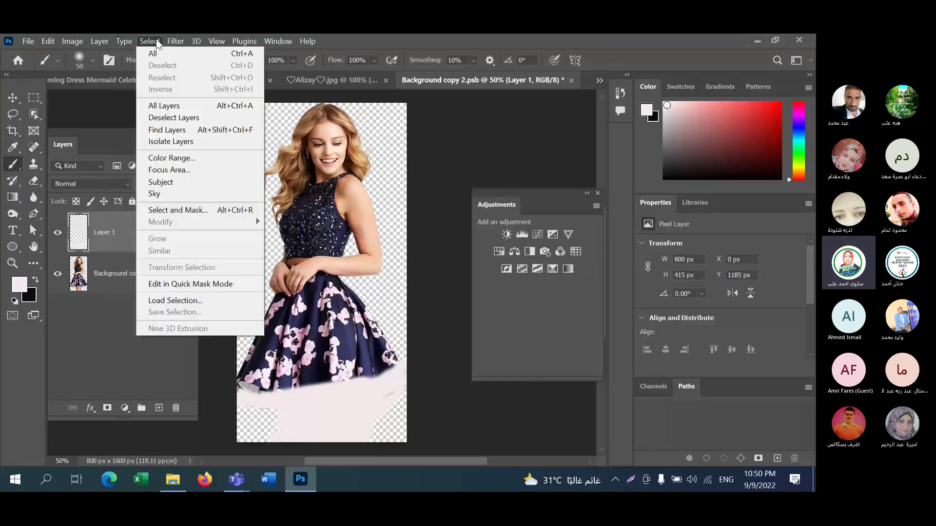
mouse_move(100, 46)
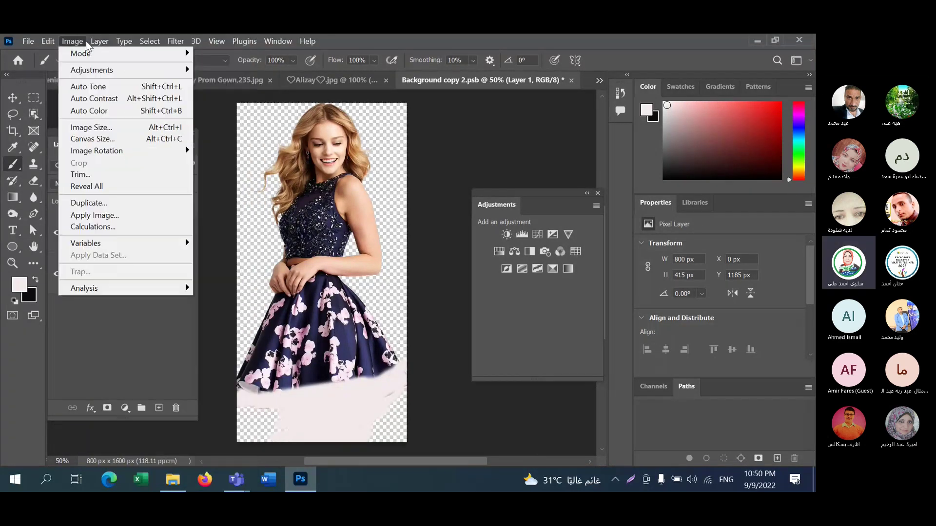
mouse_move(52, 44)
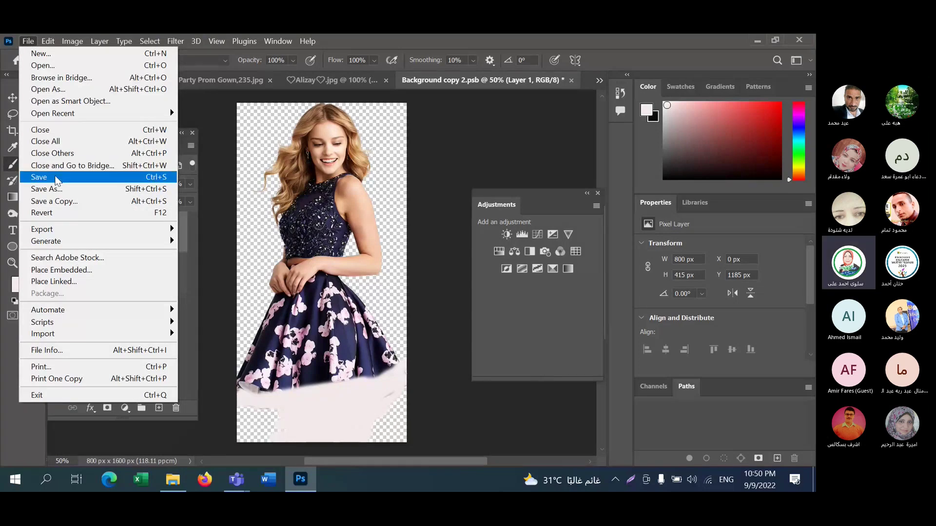
click(57, 181)
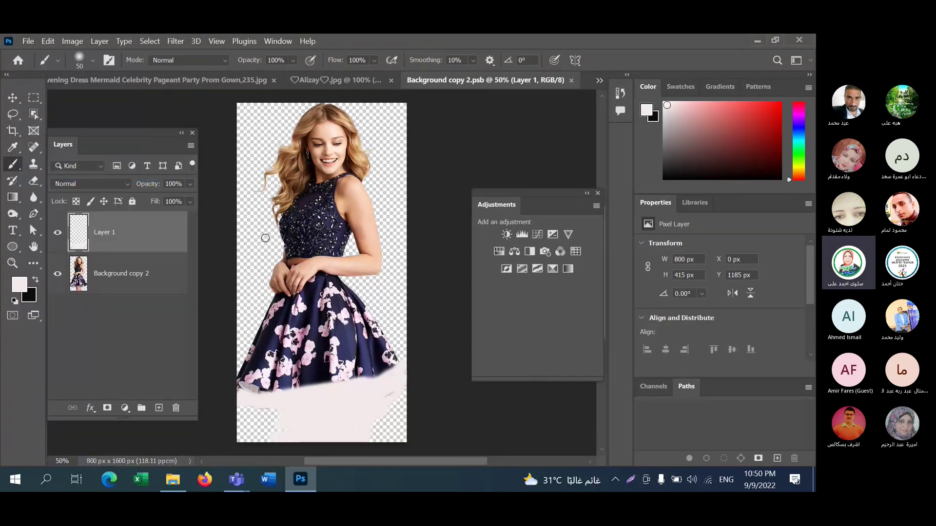
- Go through the open documents to the Untitled-1 poster and examine the smart object's updated appearance
click(198, 80)
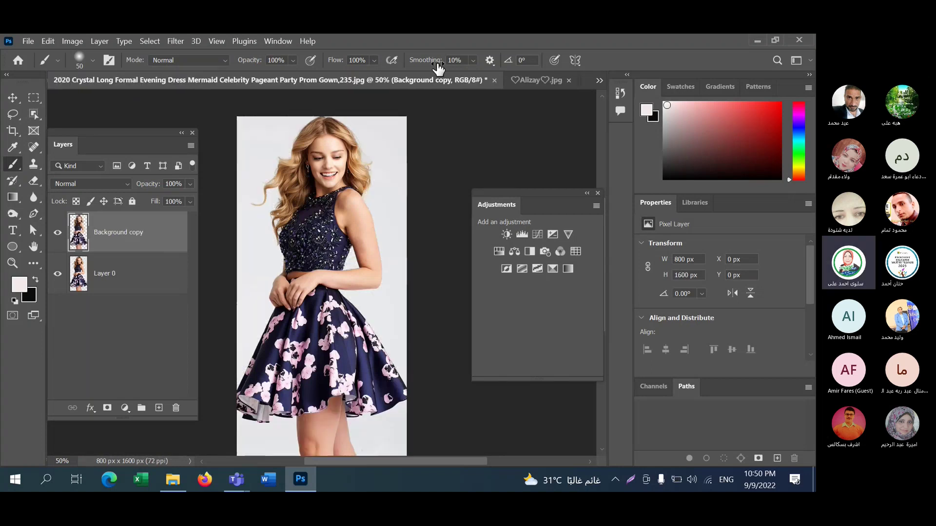
click(537, 79)
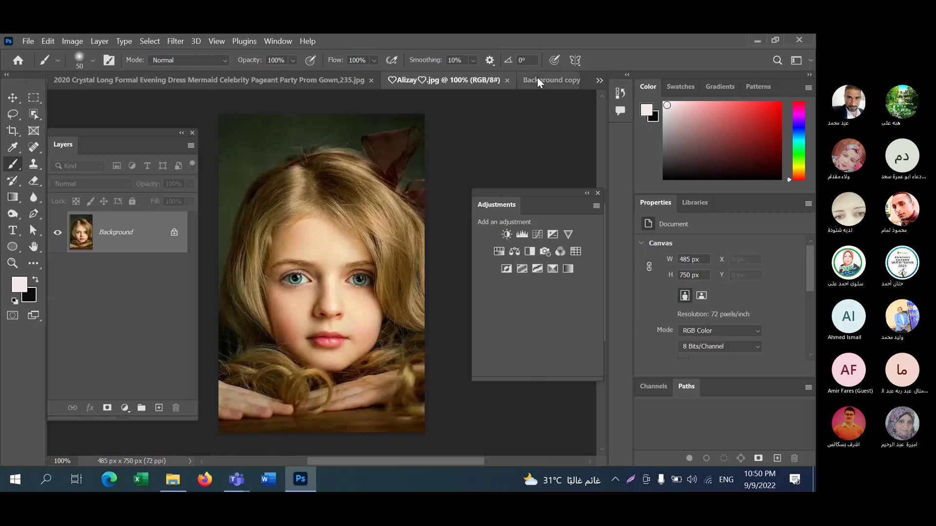
click(533, 80)
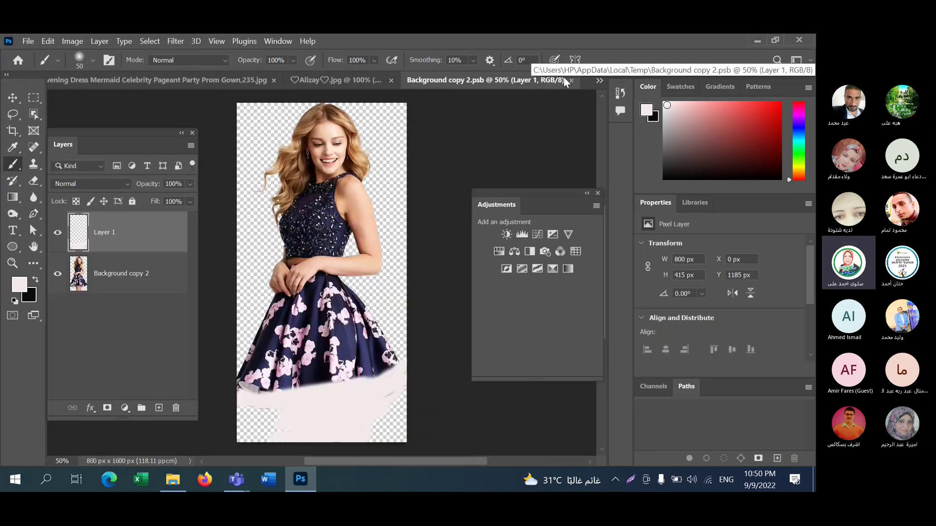
click(386, 80)
click(258, 78)
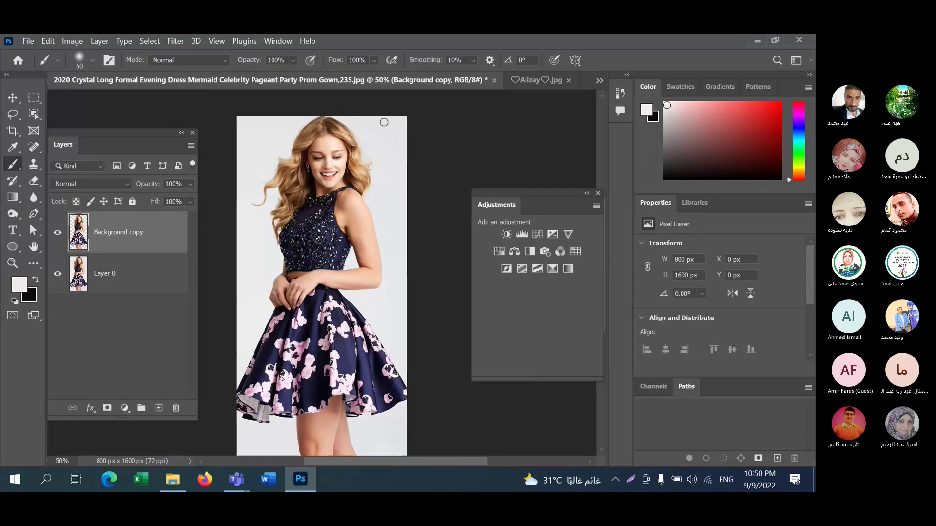
click(599, 81)
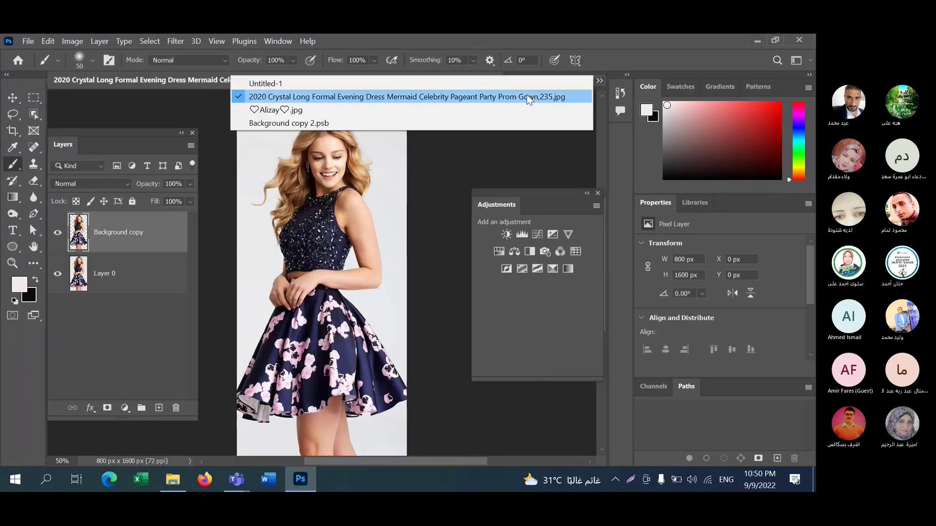
click(440, 123)
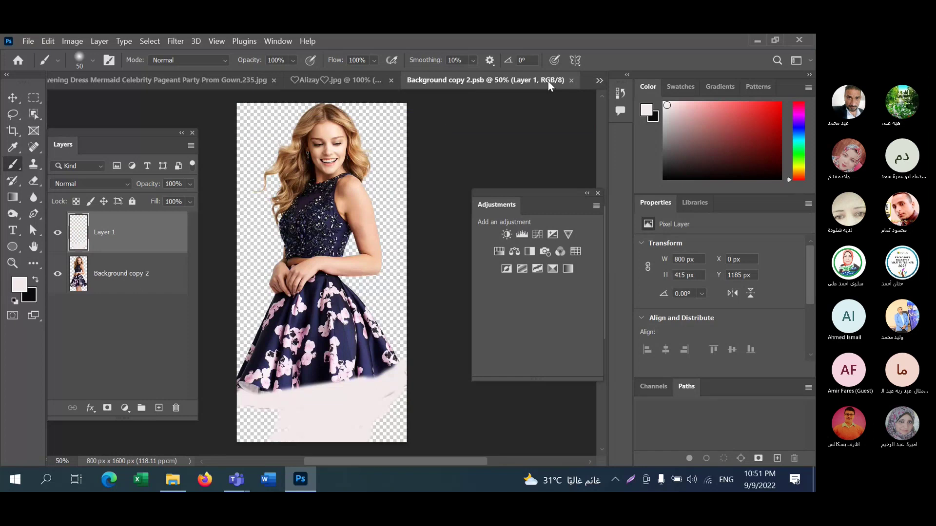
click(599, 81)
click(450, 84)
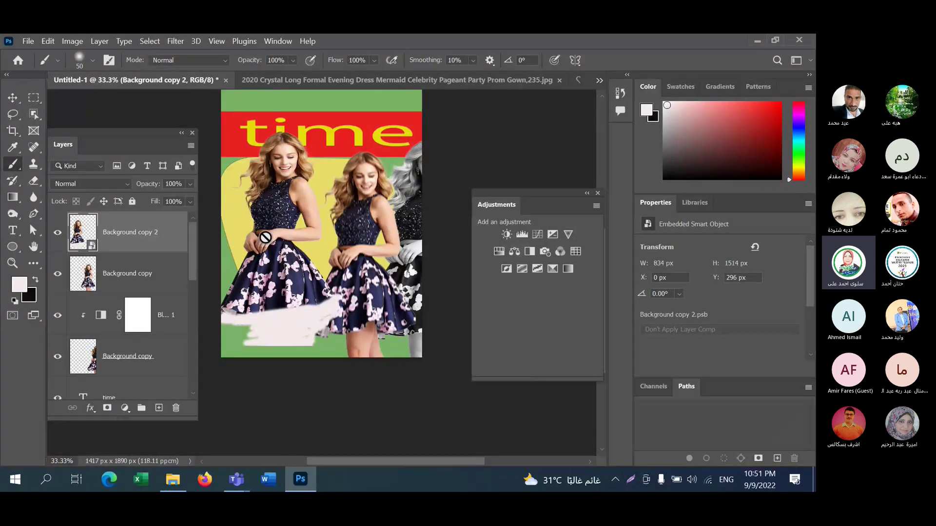
- Reopen the Background copy 2 smart object's contents and undo the off-white strokes over the legs and hem
double_click(91, 246)
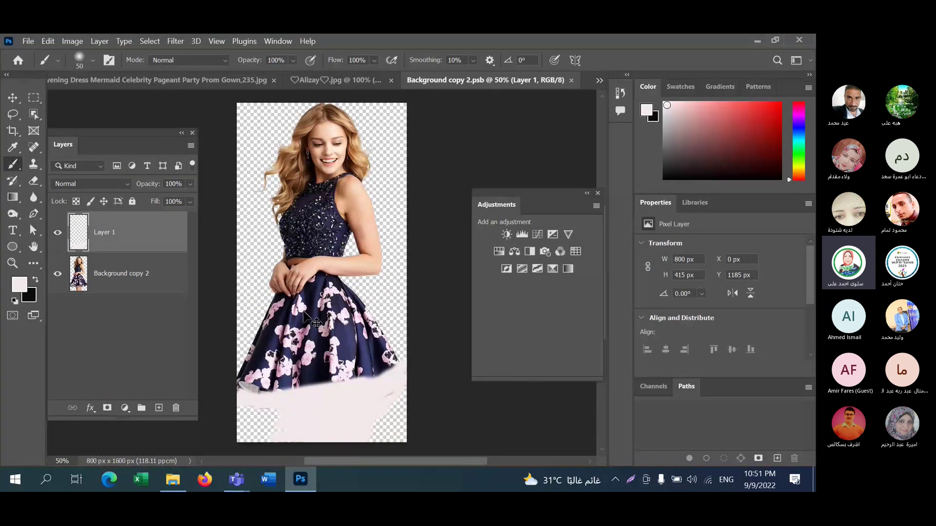
key(ctrl+z)
key(ctrl+z)
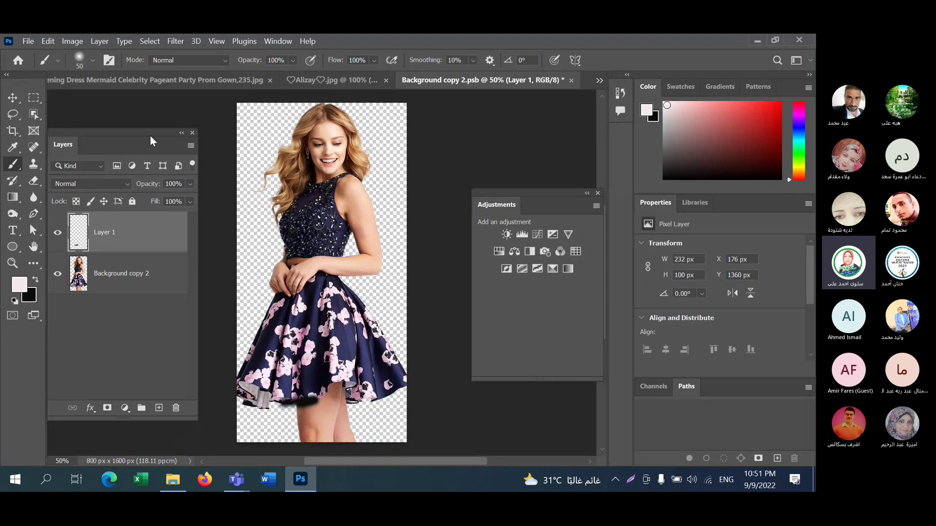
- Switch to the Untitled-1 poster and check how the smart object looks before its contents are saved
click(138, 77)
click(137, 77)
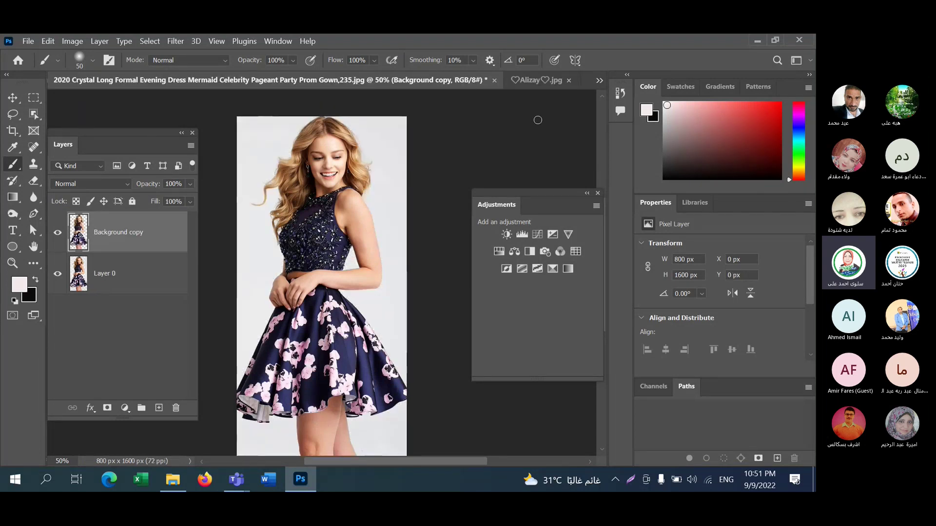
click(599, 80)
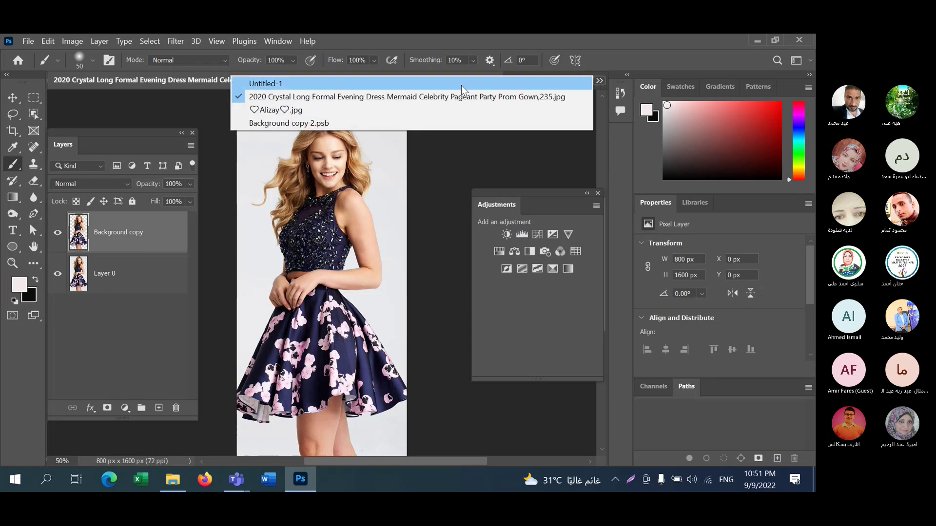
click(459, 83)
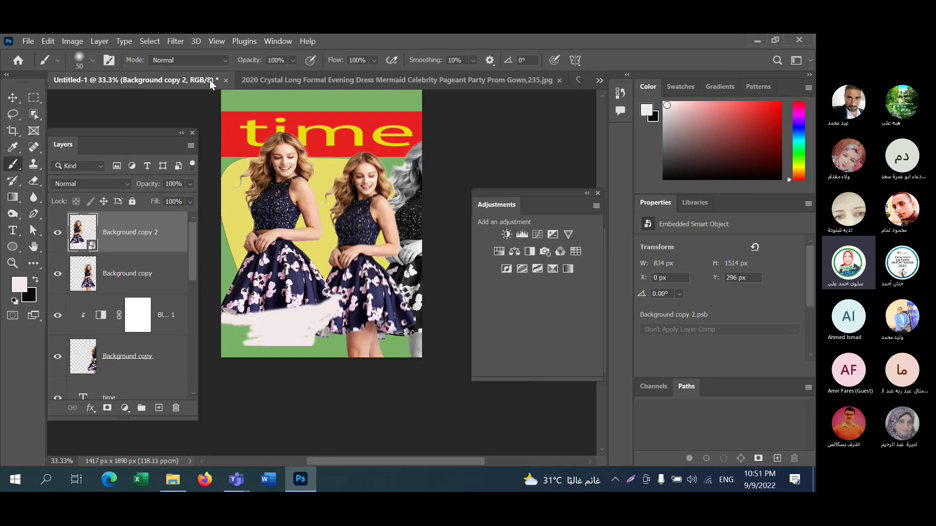
- Return to the Background copy 2.psb contents and save them with the near-black hem stroke
click(600, 81)
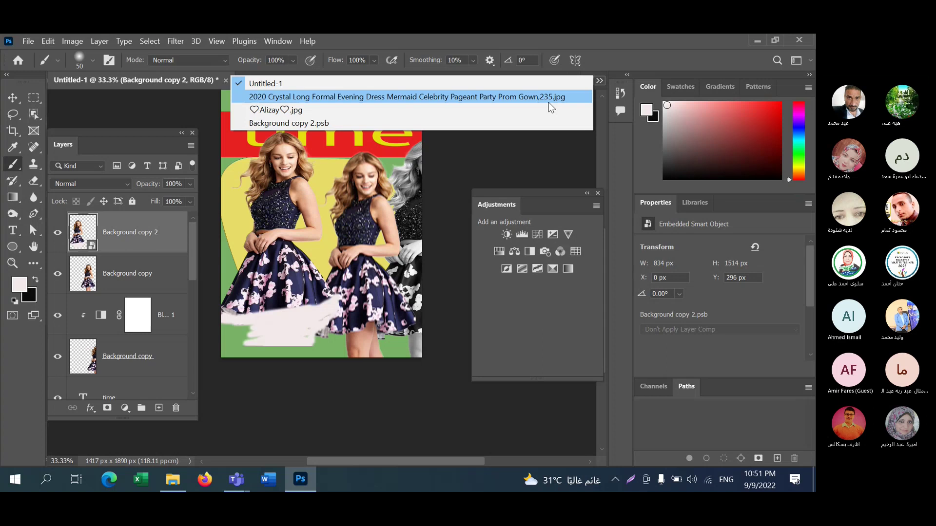
click(518, 124)
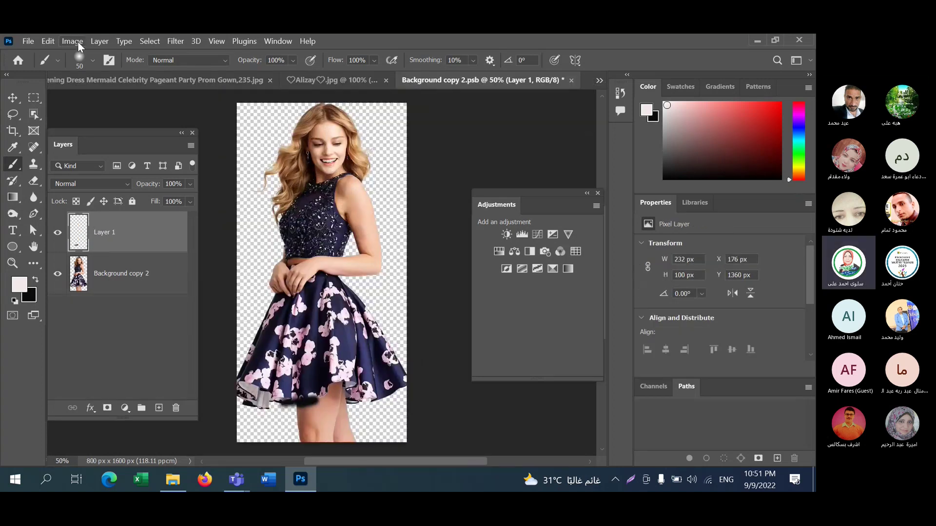
click(26, 40)
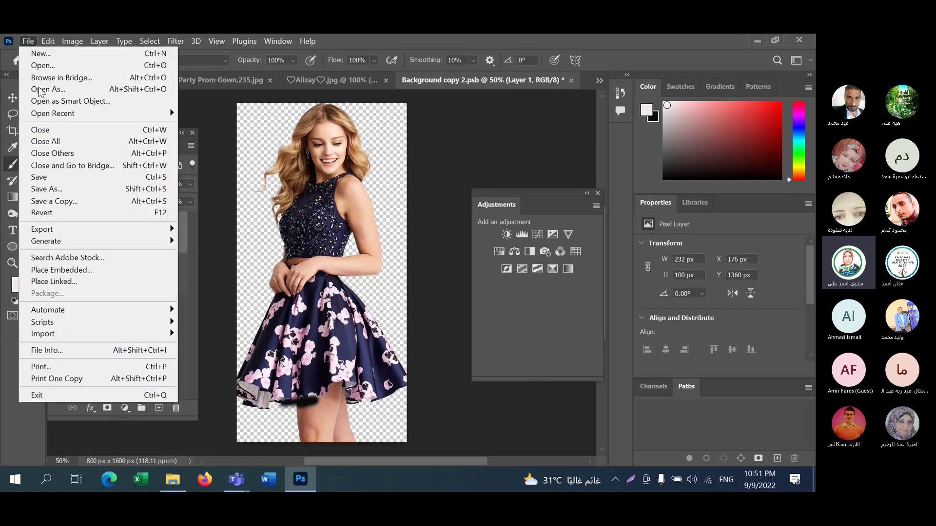
click(57, 174)
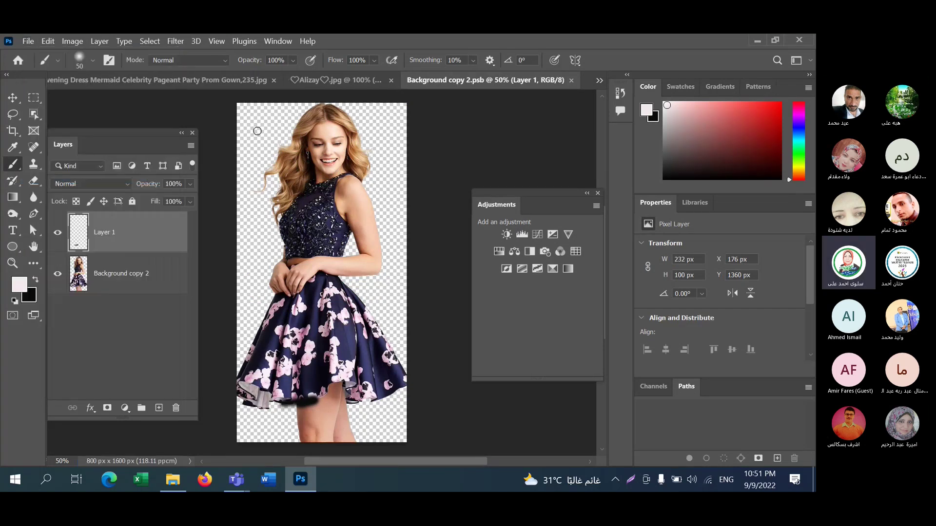
- Switch to the Untitled-1 poster and move the Background copy 2 figure down to about X 25 px, Y 403 px
click(600, 81)
click(484, 84)
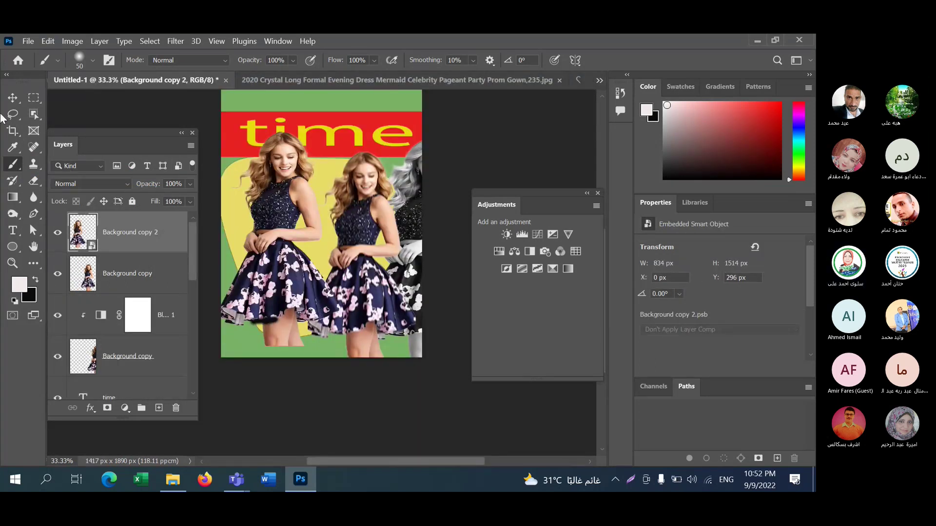
click(14, 98)
drag(279, 247, 283, 258)
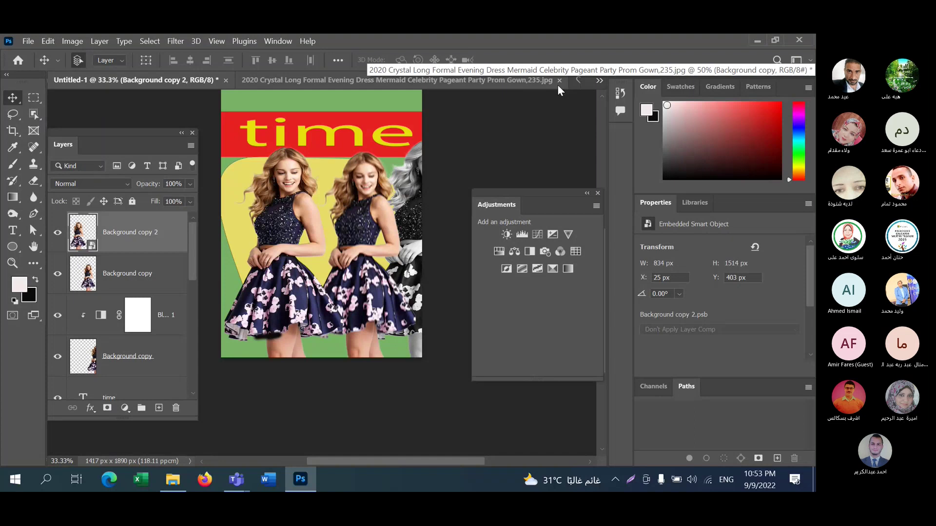
- Open the 2020 Crystal Long Formal Evening Dress image from New folder (10)
click(28, 41)
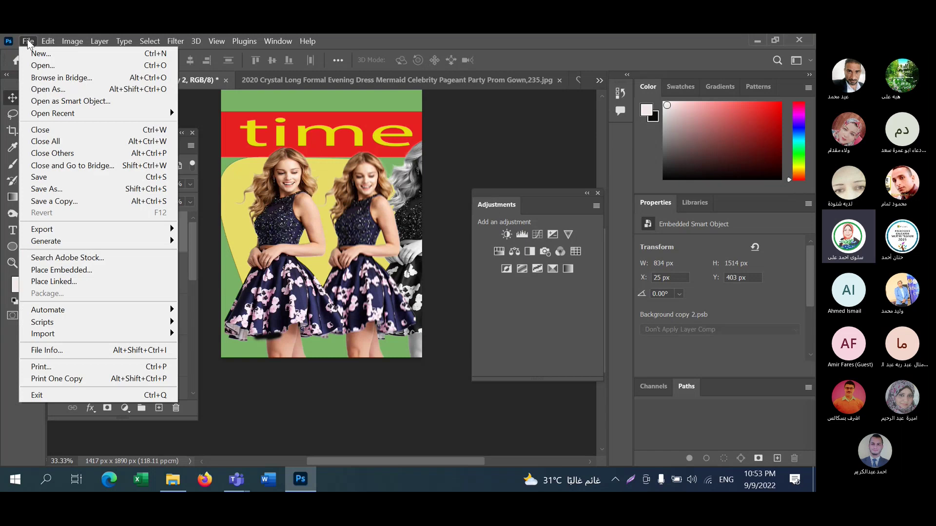
click(42, 65)
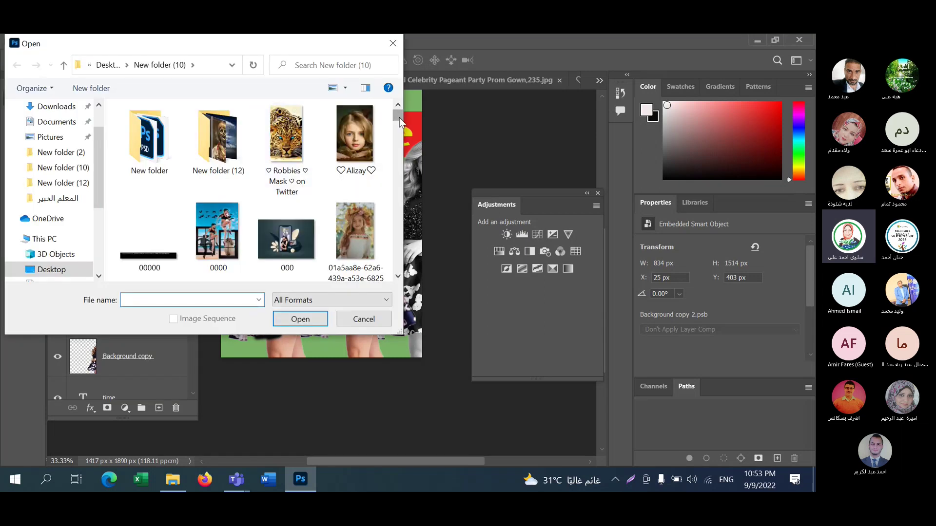
drag(399, 121, 399, 133)
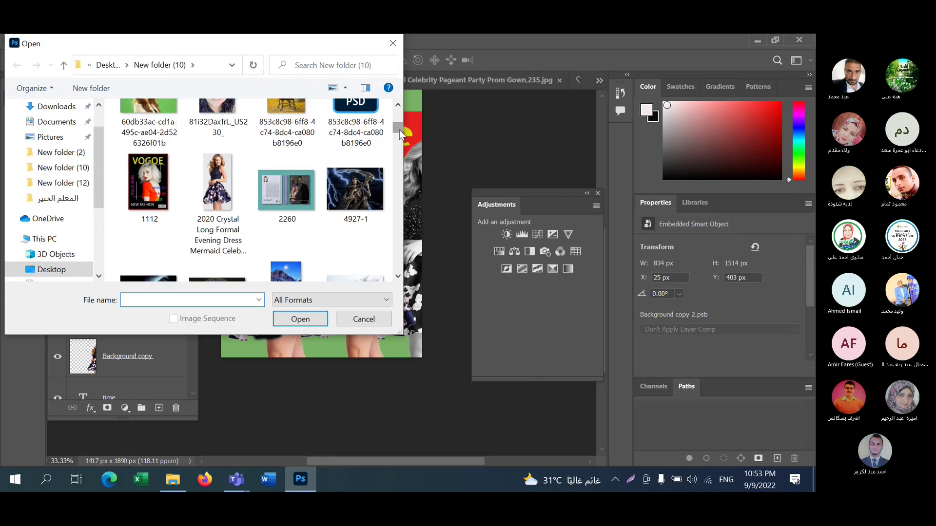
click(222, 182)
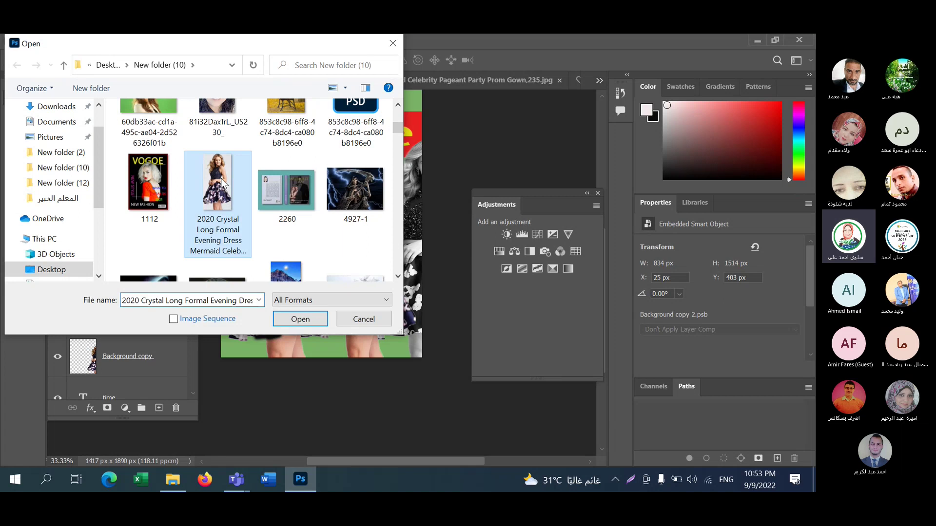
click(301, 319)
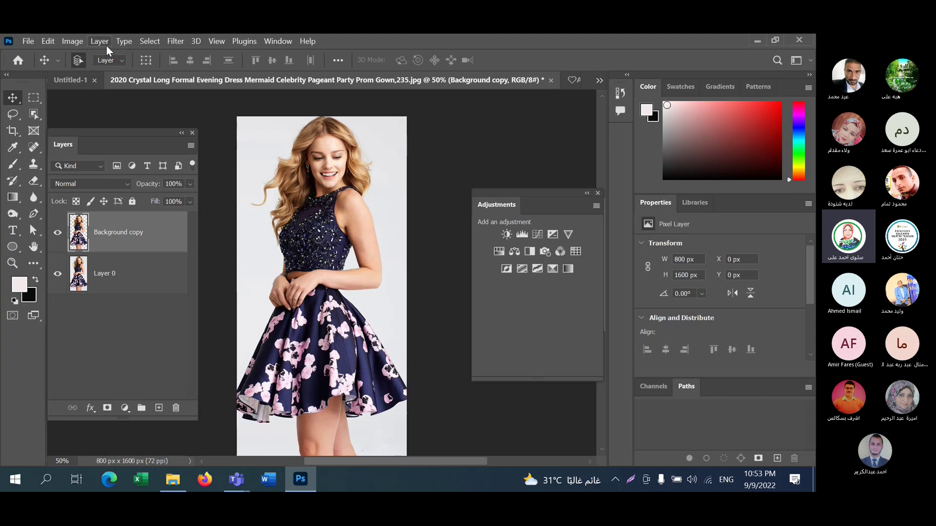
- Select the subject on the Background copy layer and preview the selection in Quick Mask mode, returning to the standard selection view
click(149, 42)
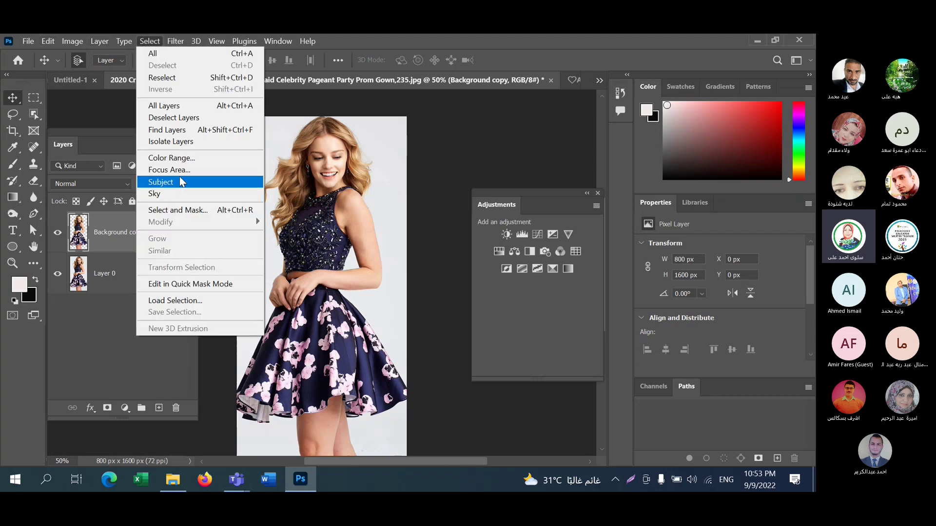
click(183, 184)
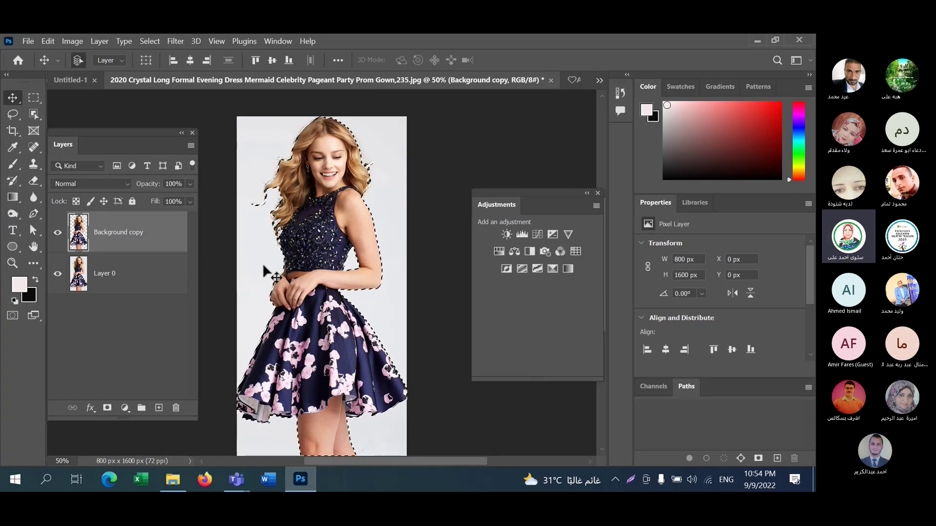
click(13, 316)
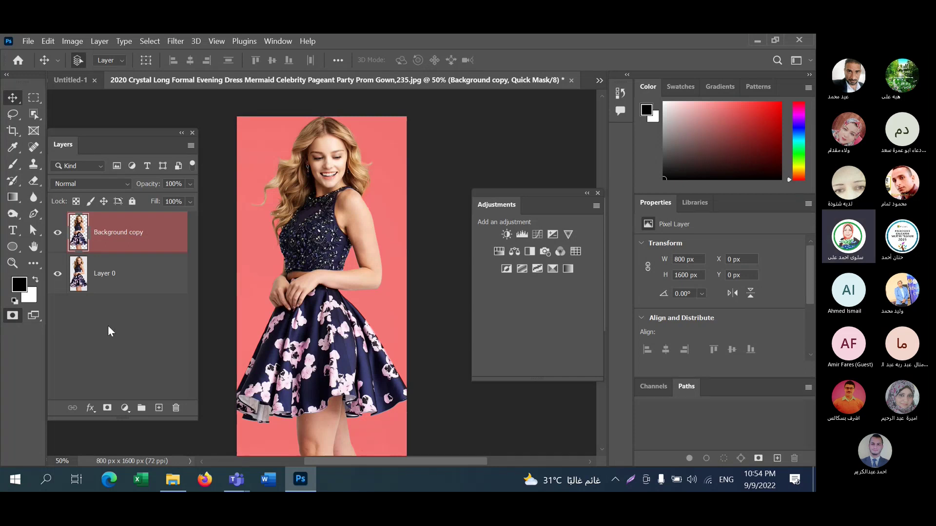
key(q)
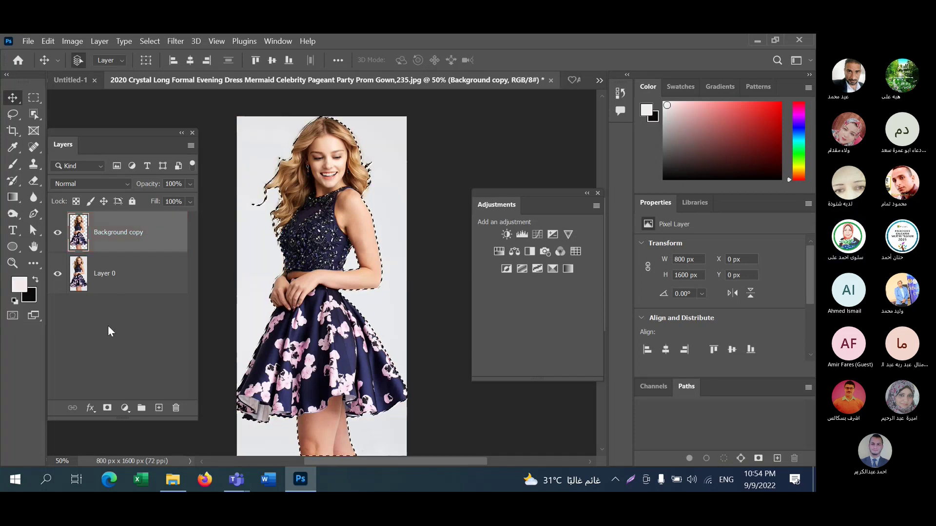
- Set the foreground colour to dark red #952b2b and the background colour to bright green
click(20, 288)
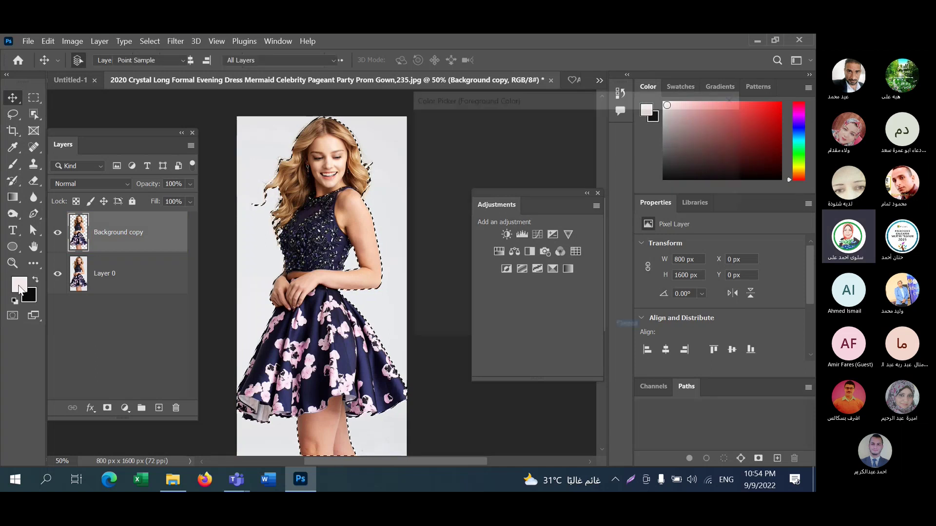
click(528, 194)
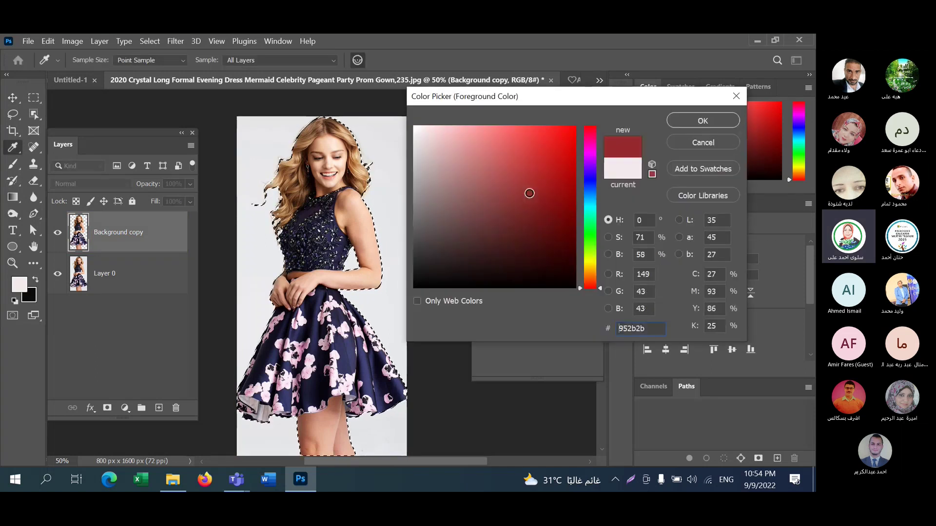
click(703, 121)
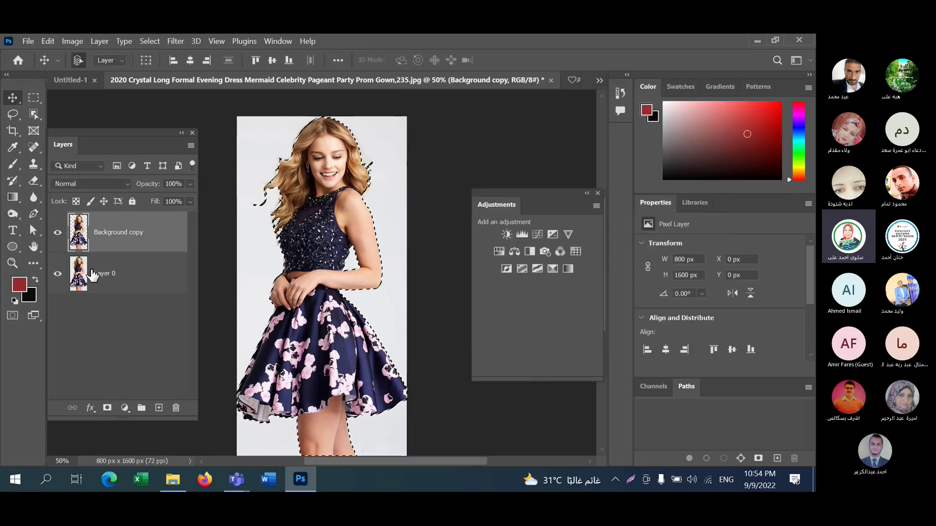
click(30, 295)
click(554, 139)
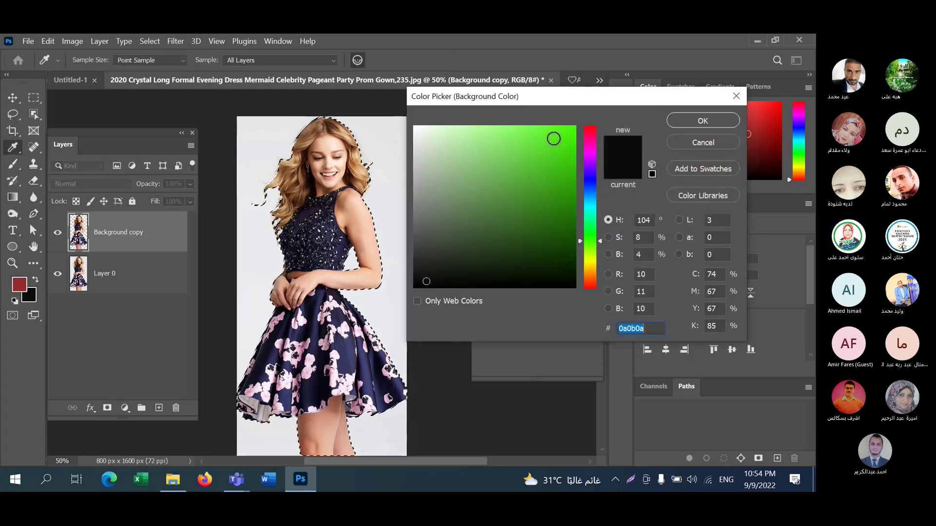
click(670, 121)
key(v)
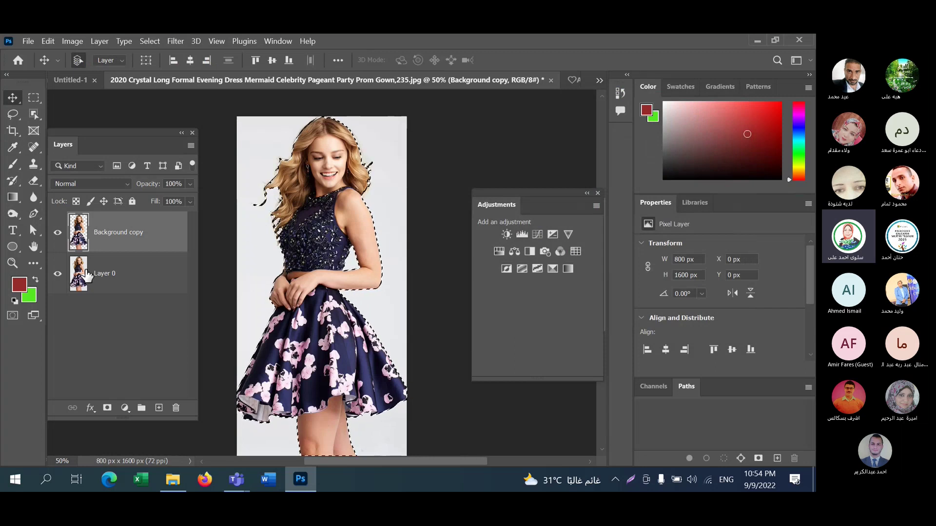
- Enter Quick Mask mode and brush black at size 50 over the bodice edge beside the woman's waist
click(13, 316)
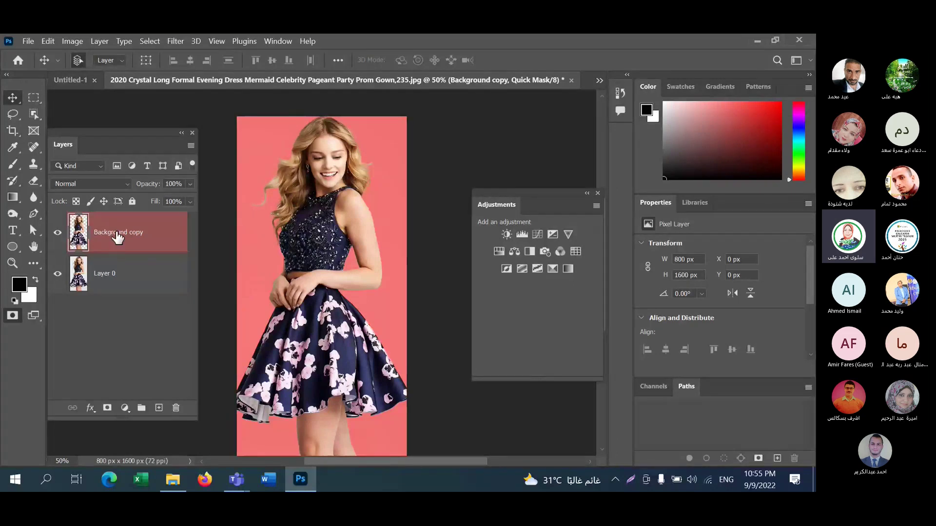
click(13, 168)
click(57, 164)
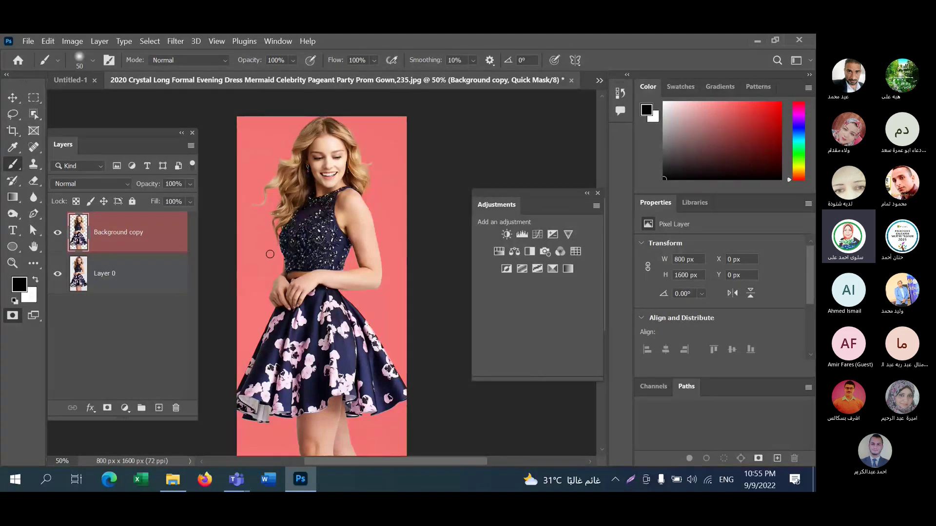
mouse_move(278, 246)
mouse_down()
mouse_move(282, 233)
mouse_move(283, 273)
mouse_up()
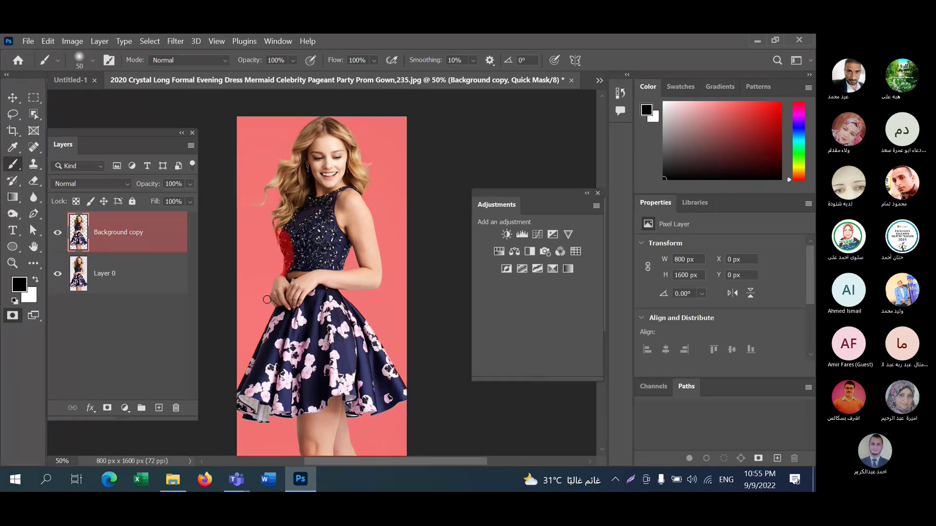
key(Return)
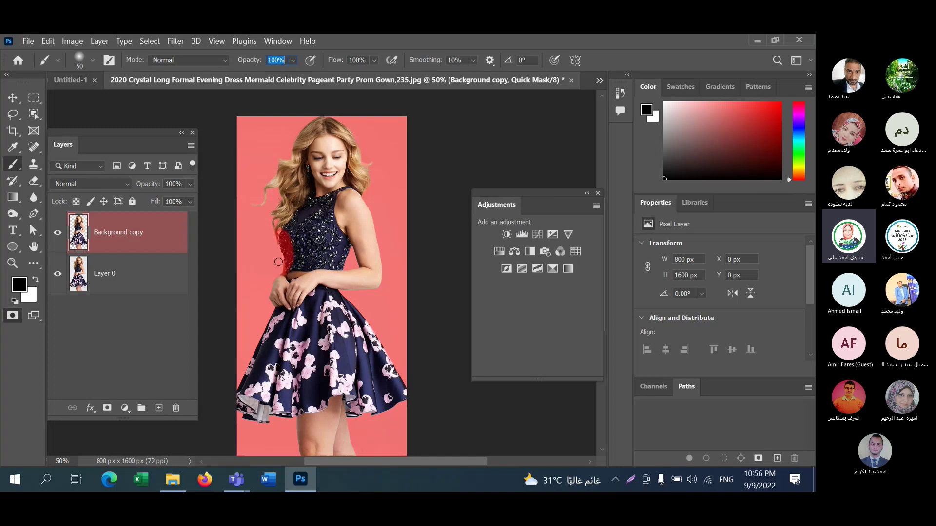
mouse_move(278, 262)
mouse_down()
mouse_move(283, 271)
mouse_move(279, 231)
mouse_up()
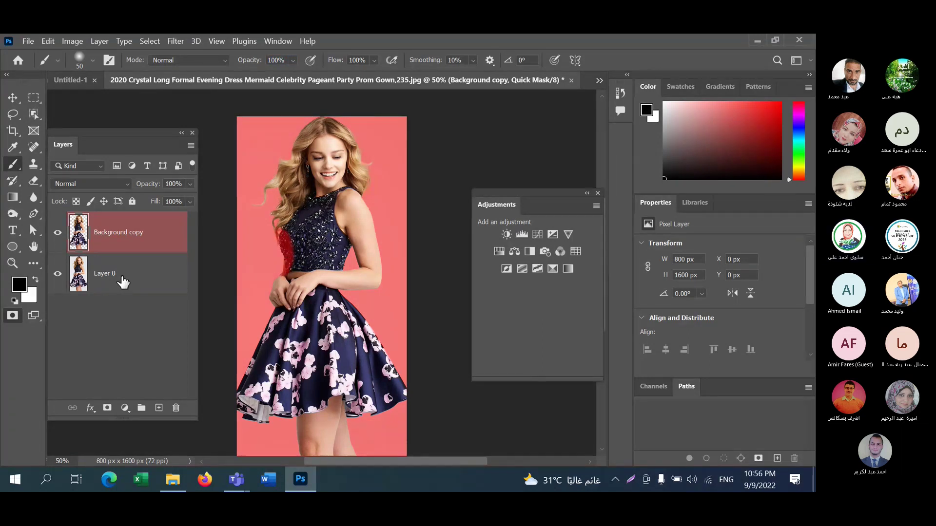
- Keep the background colour white, swap it to the foreground and brush the mask off the bodice edge and the area just beside it
click(29, 296)
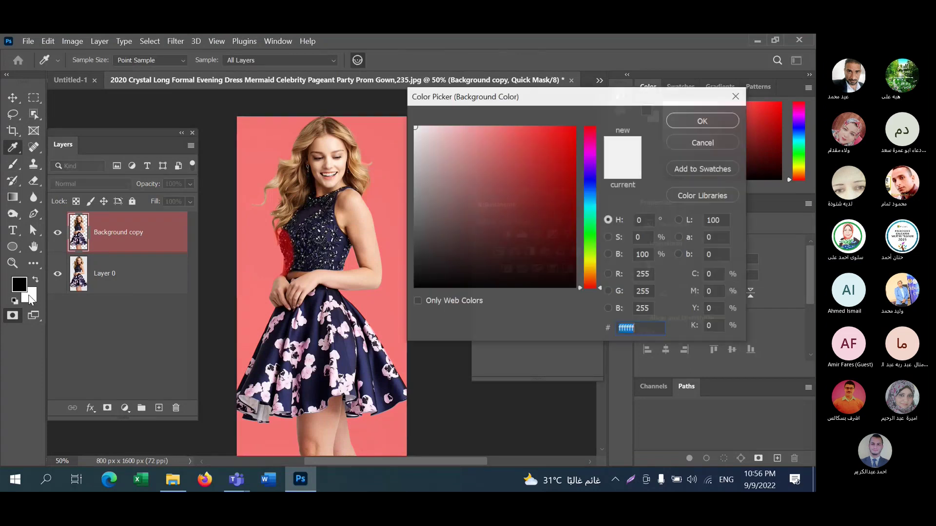
click(683, 120)
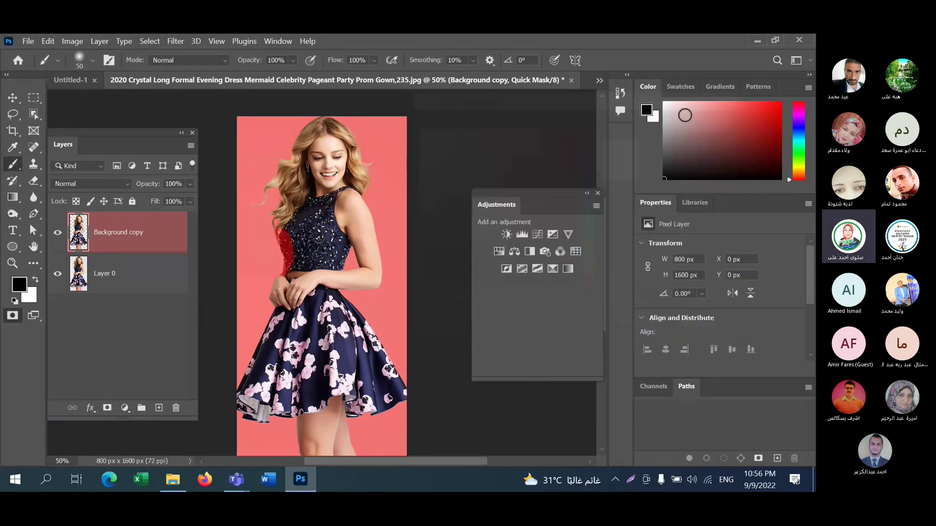
click(34, 279)
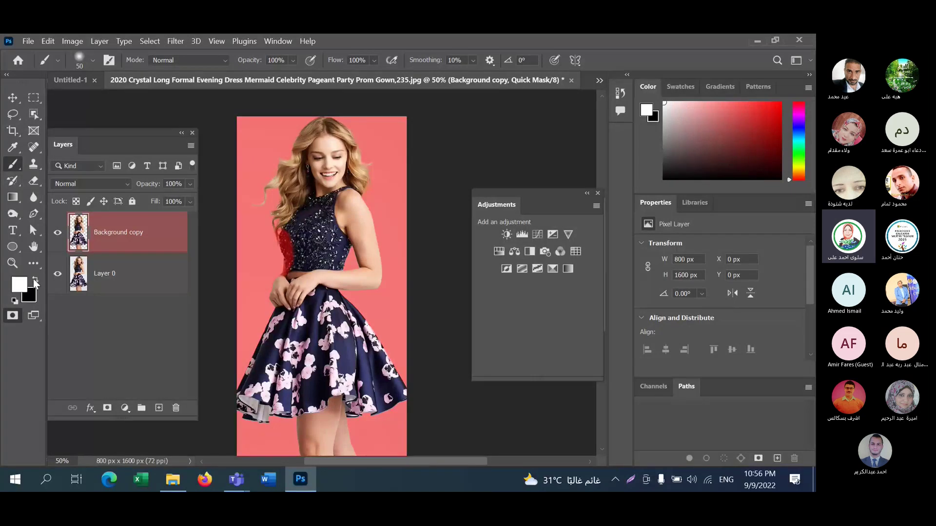
drag(293, 266, 283, 230)
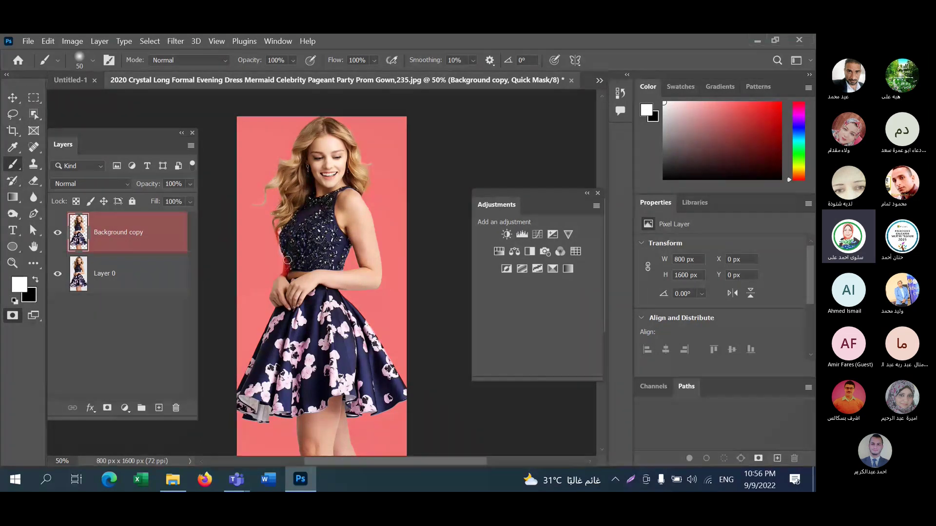
mouse_move(287, 261)
mouse_down()
mouse_move(279, 269)
mouse_move(277, 253)
mouse_up()
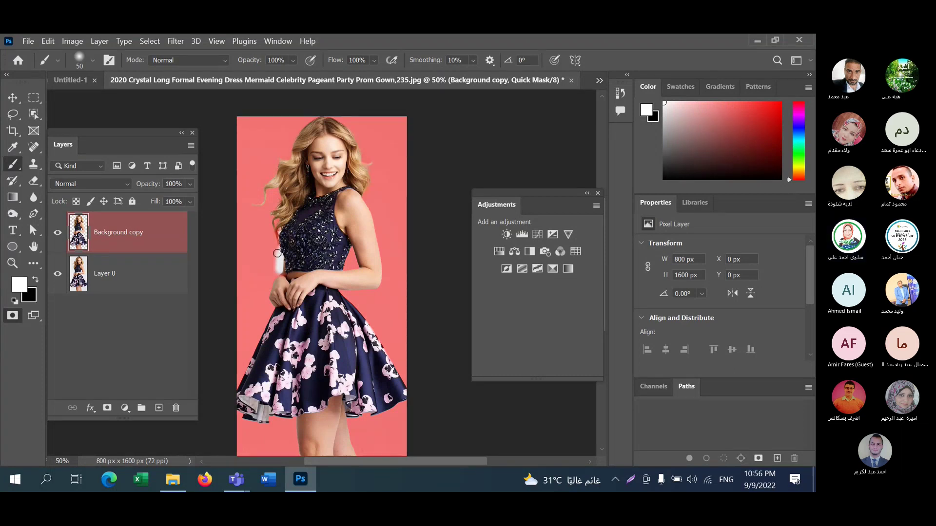
- Swap the foreground back to black and brush the mask over the cleared patch beside the waist
click(35, 280)
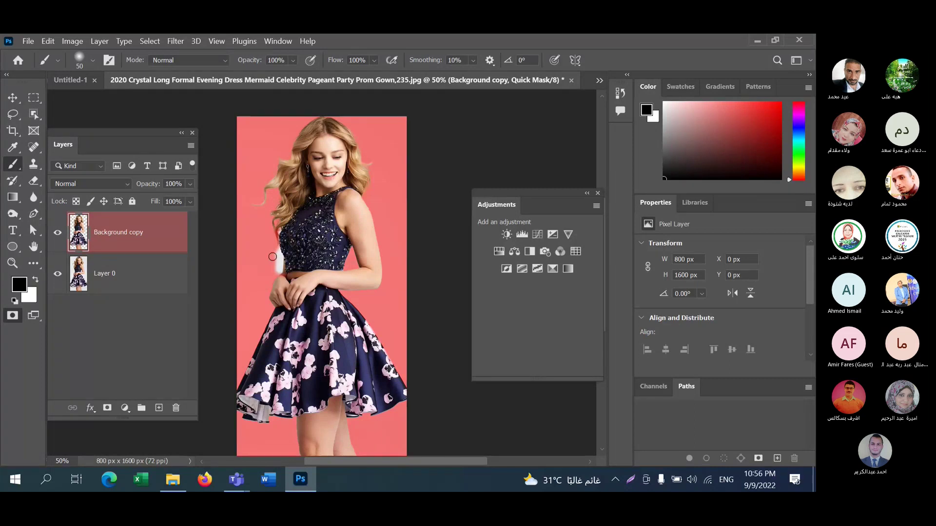
drag(278, 267, 275, 255)
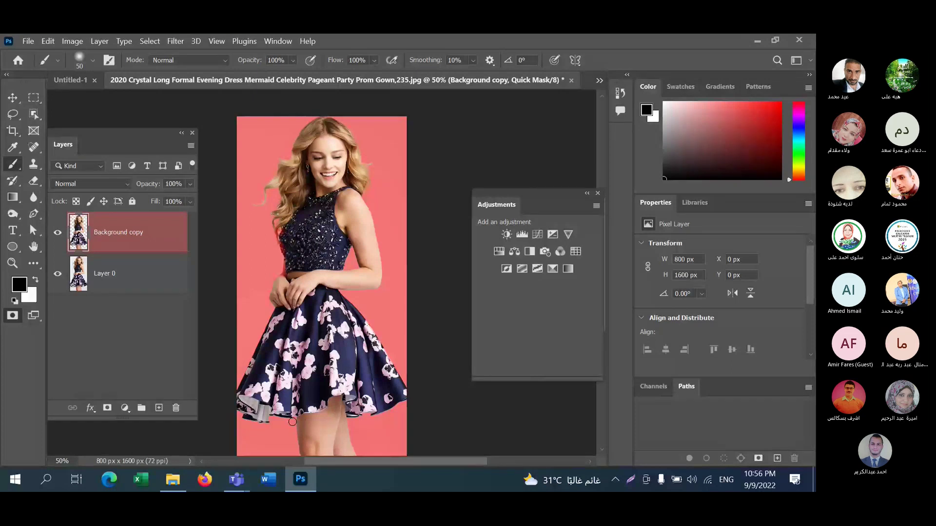
key(Return)
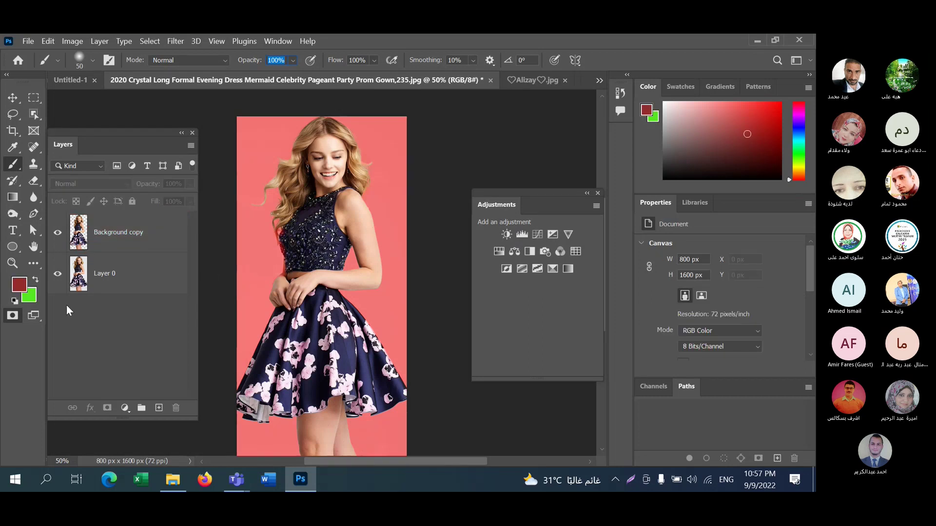
- Hide Layer 0 and try moving the Background copy figure slightly in Quick Mask mode, undoing the move
click(112, 243)
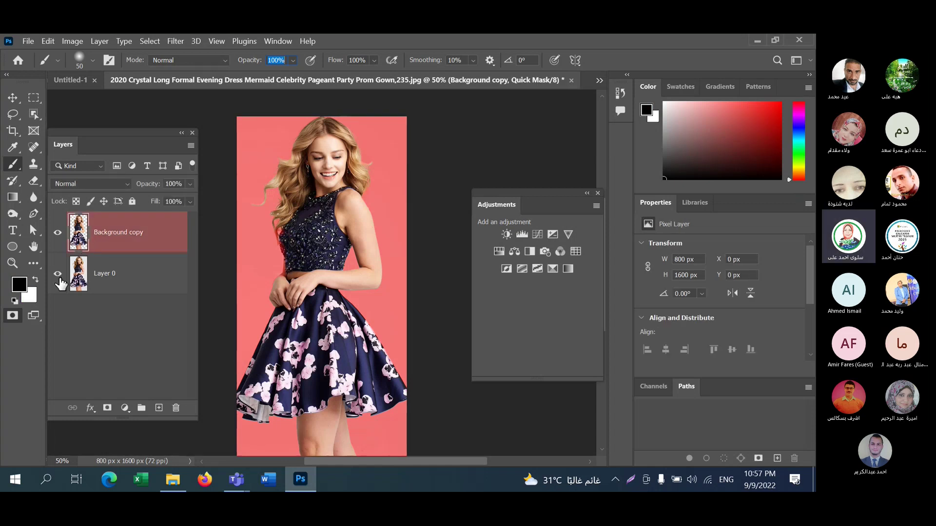
click(58, 276)
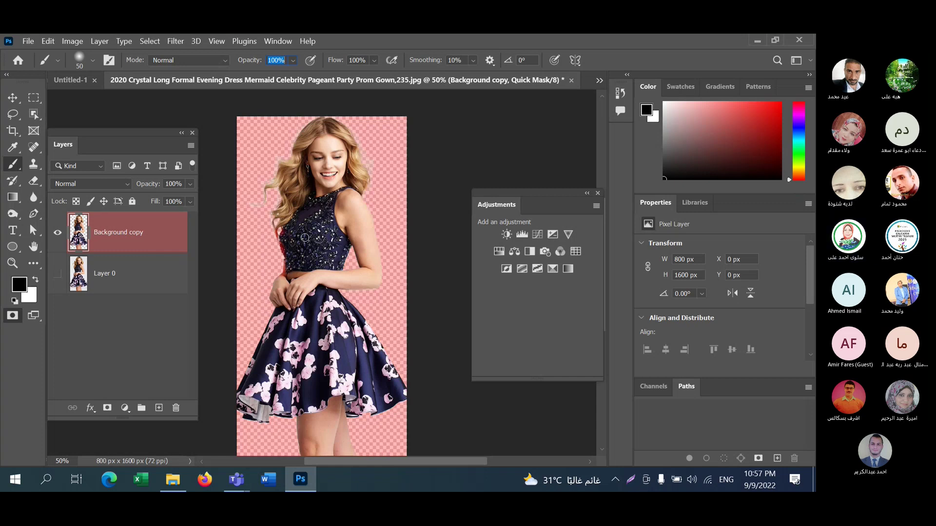
click(13, 98)
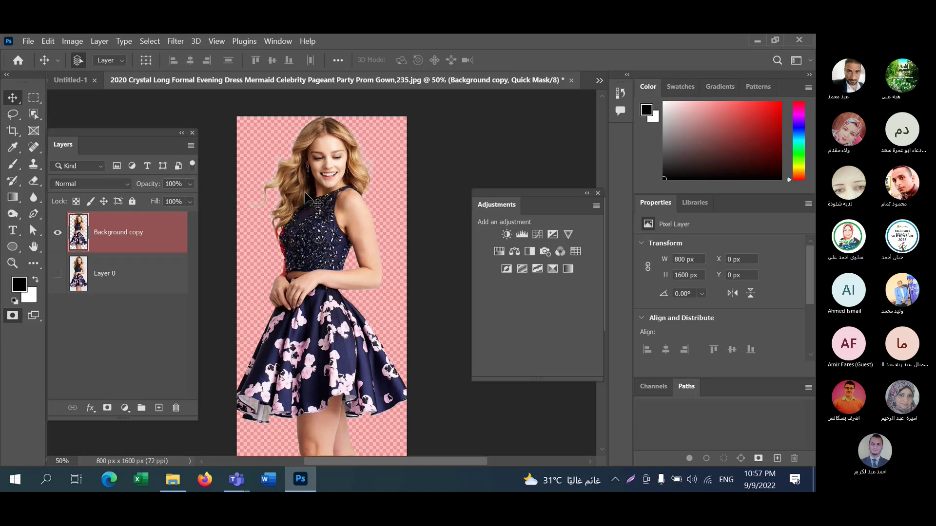
drag(306, 194, 307, 193)
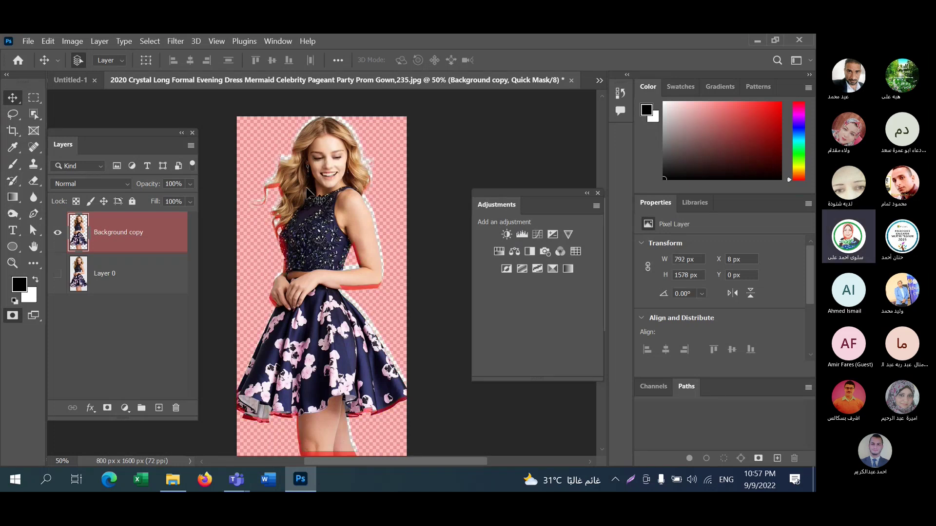
key(ctrl+z)
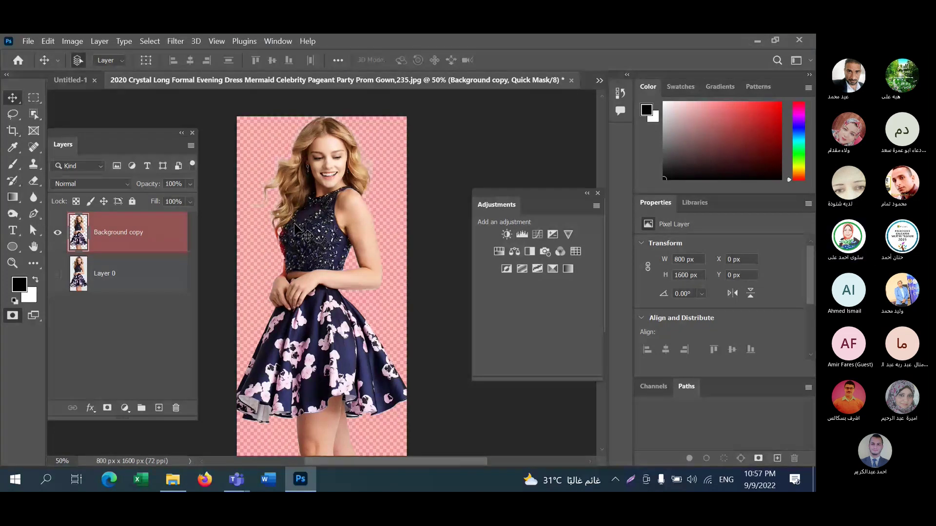
- Add a layer mask to the Background copy layer and move the figure slightly down
click(107, 410)
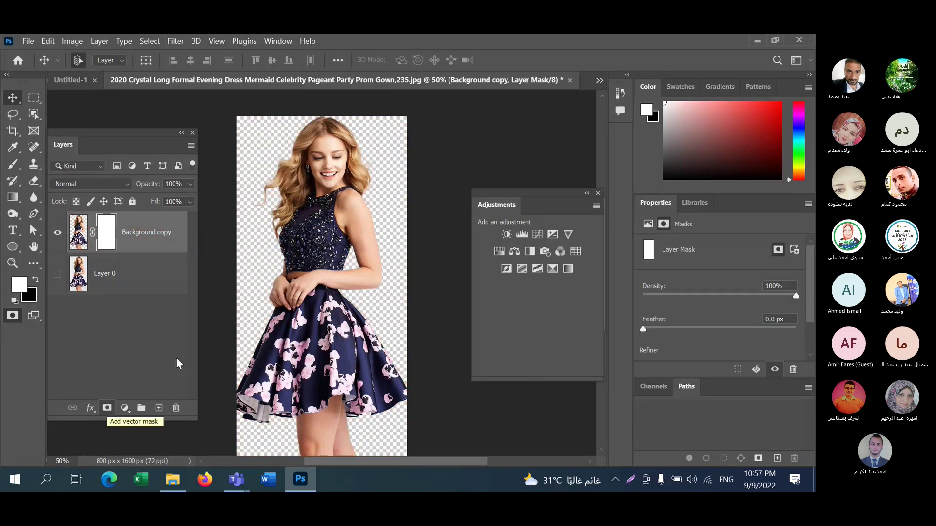
mouse_move(306, 244)
mouse_down()
mouse_move(285, 244)
mouse_move(289, 259)
mouse_move(324, 242)
mouse_move(303, 256)
mouse_up()
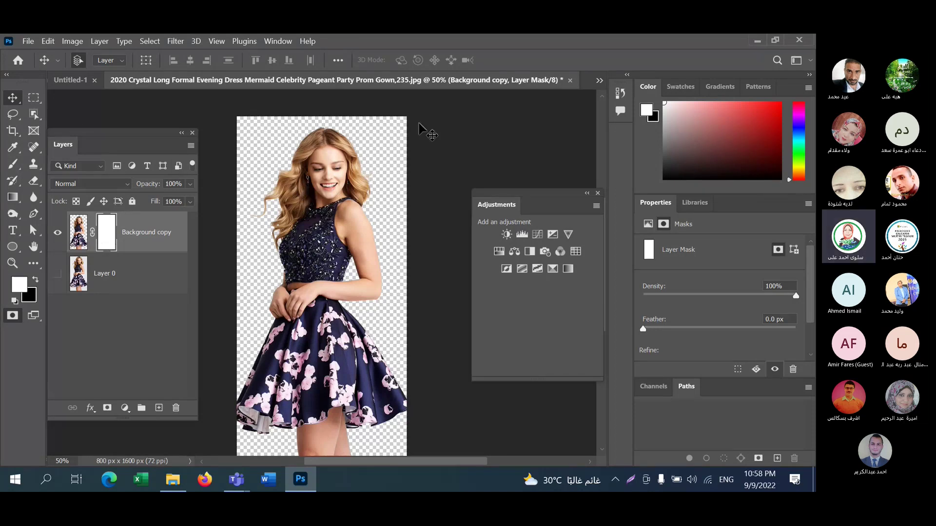
- Close the dress photo without saving changes and open the pexels photo of the blank canvas on a red fireplace from the Desktop
click(570, 81)
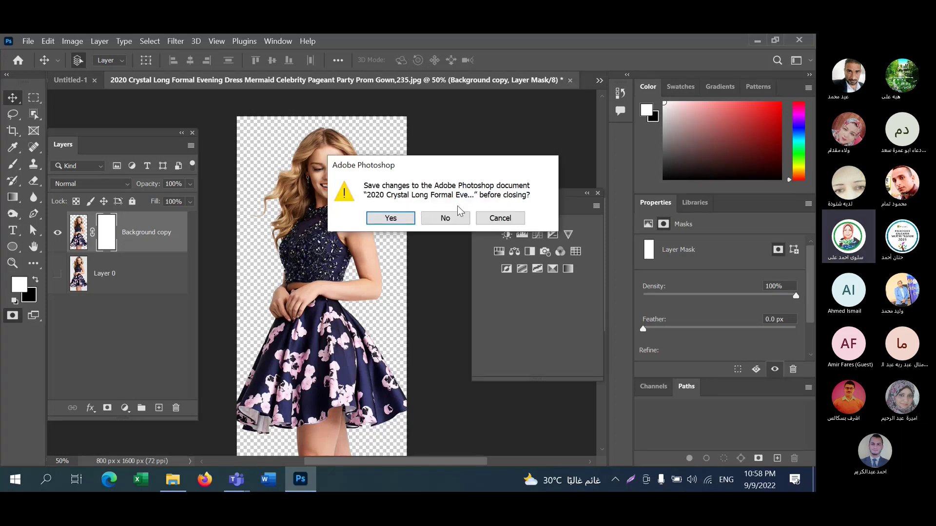
click(445, 217)
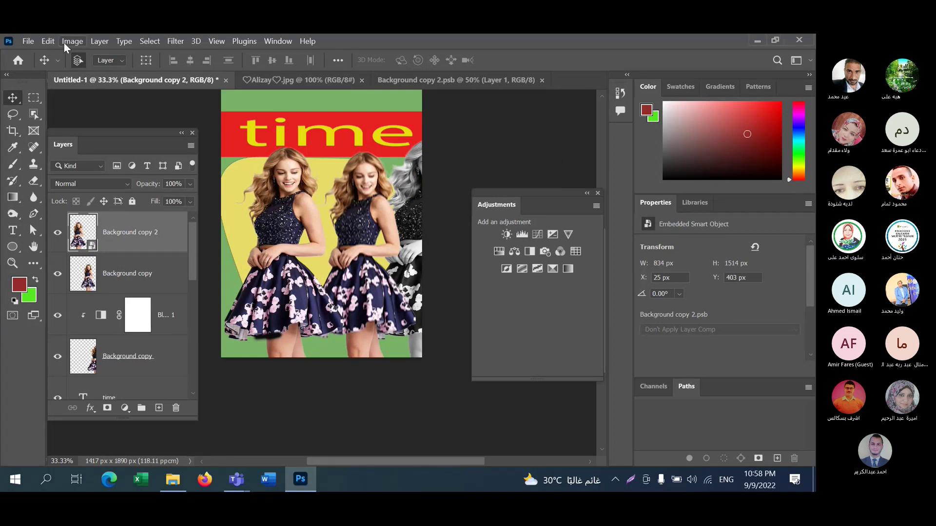
click(31, 36)
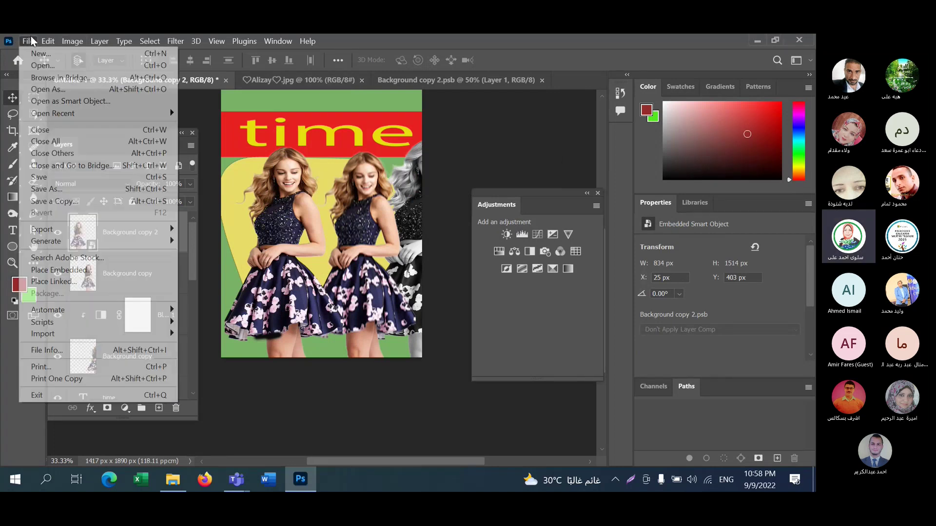
click(40, 69)
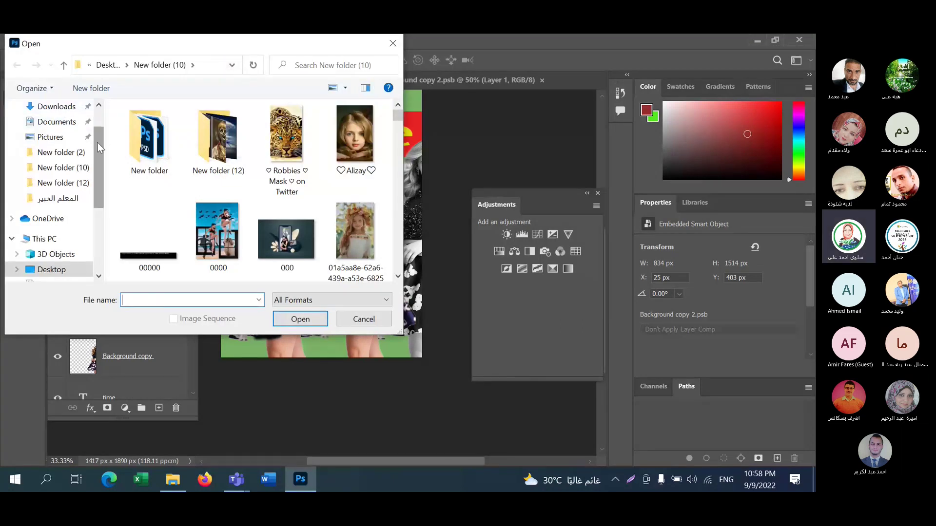
scroll(98, 142, up, 1)
click(68, 135)
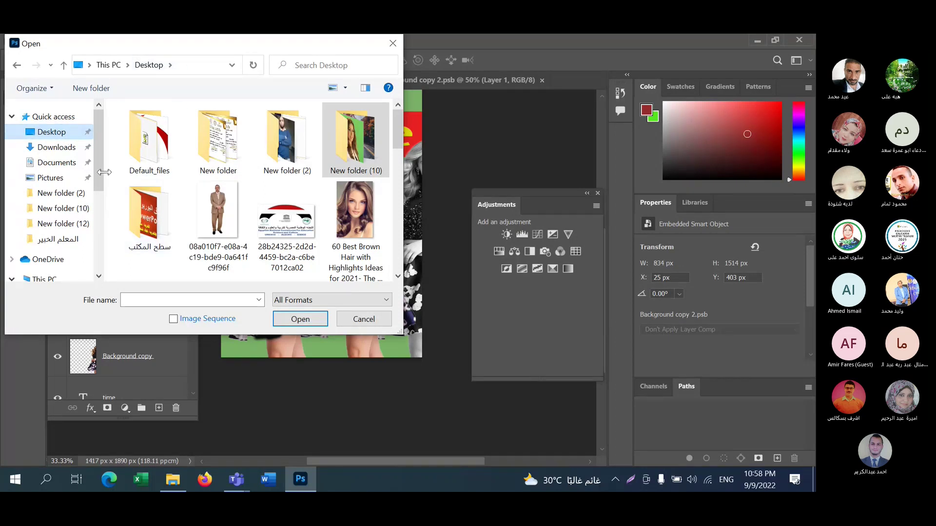
drag(101, 177, 100, 200)
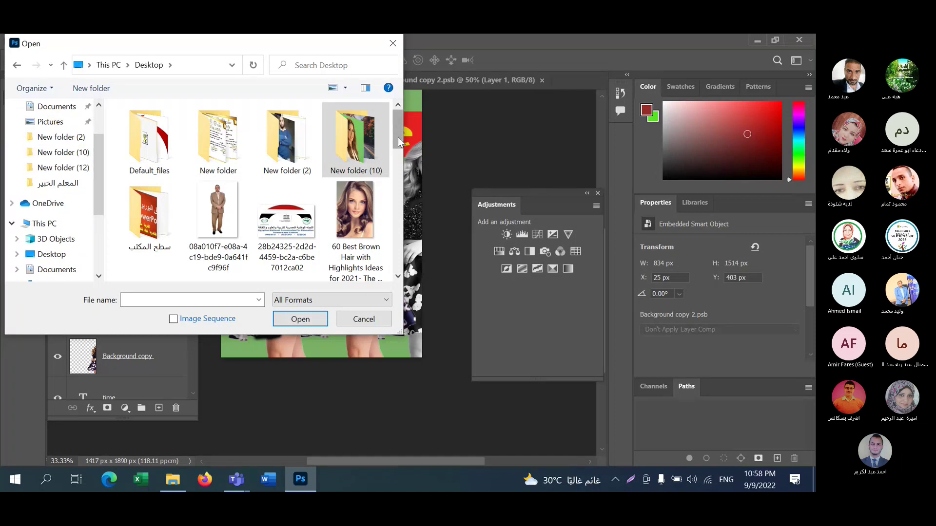
drag(397, 140, 398, 184)
mouse_move(399, 194)
mouse_down()
mouse_move(399, 256)
mouse_move(396, 194)
mouse_up()
click(218, 214)
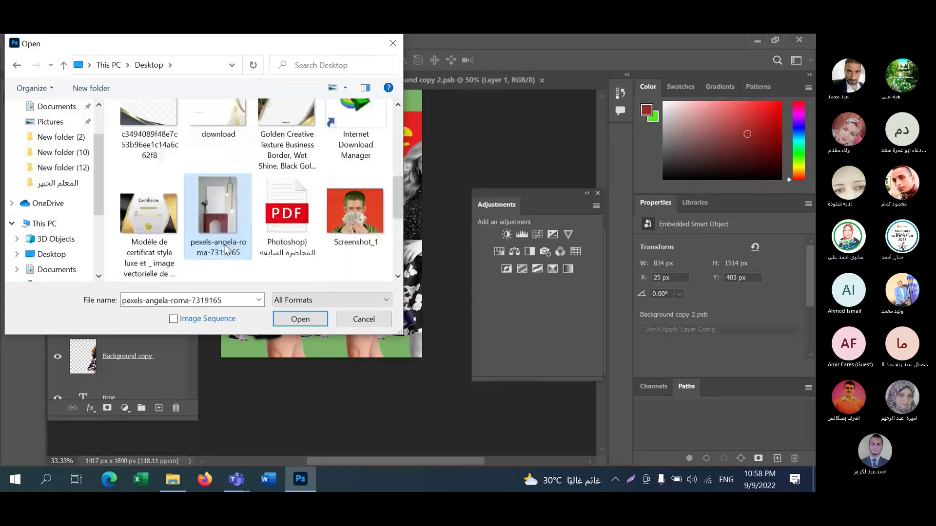
click(300, 319)
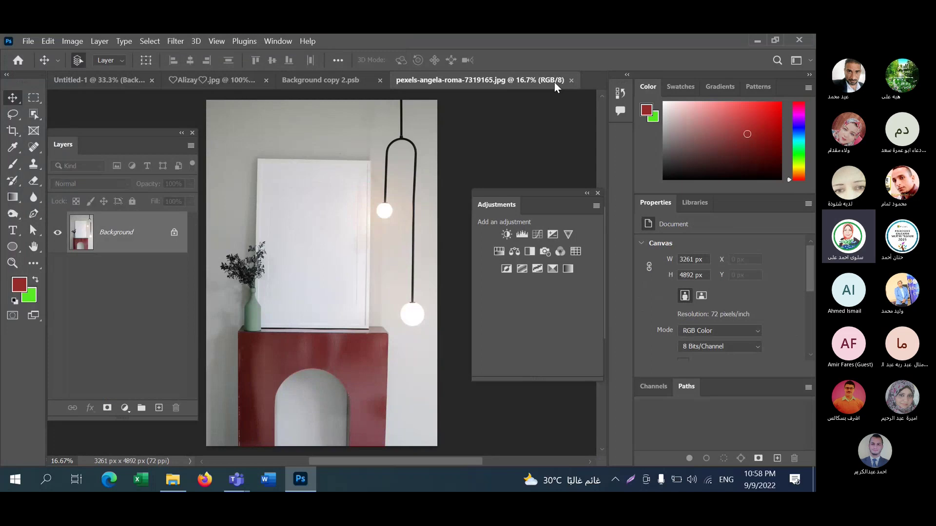
- Close Background copy 2.psb and open the 60 Best Brown Hair with Highlights Ideas image from the Desktop
click(347, 82)
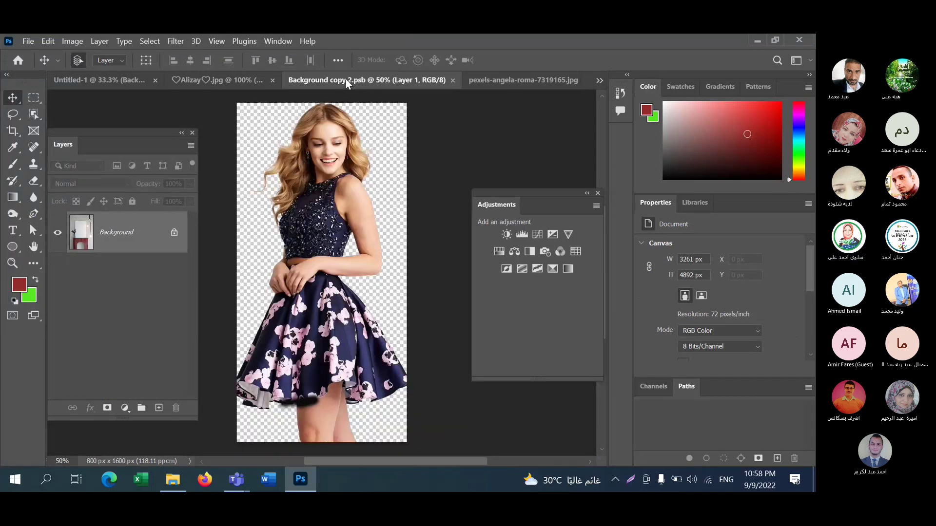
click(452, 80)
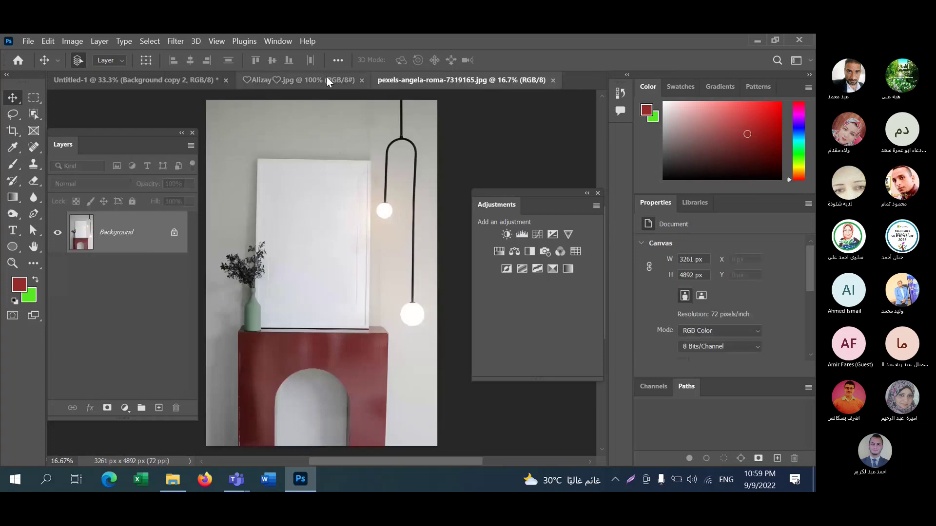
click(27, 42)
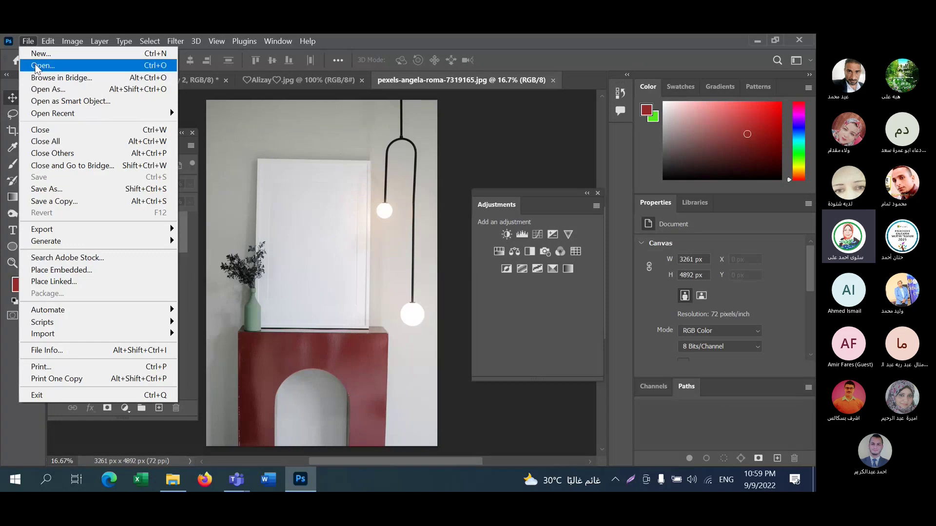
click(35, 65)
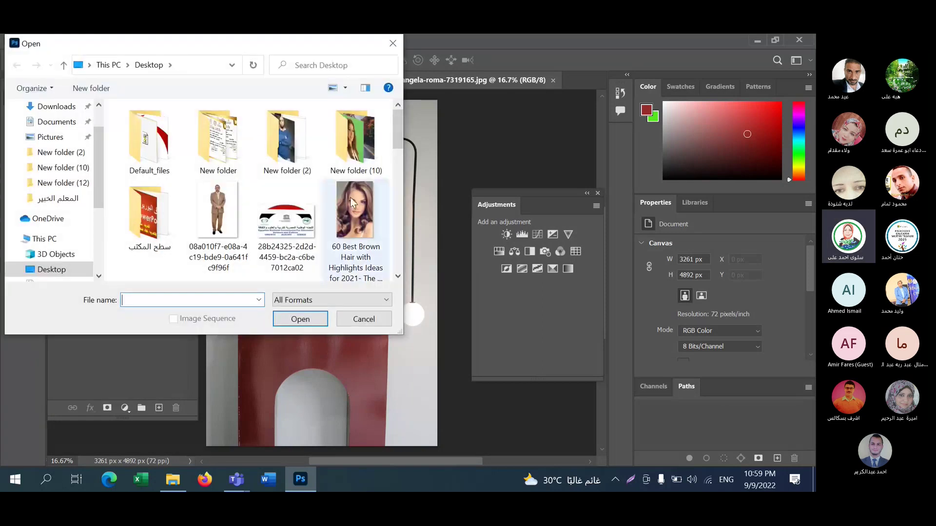
click(350, 197)
click(300, 318)
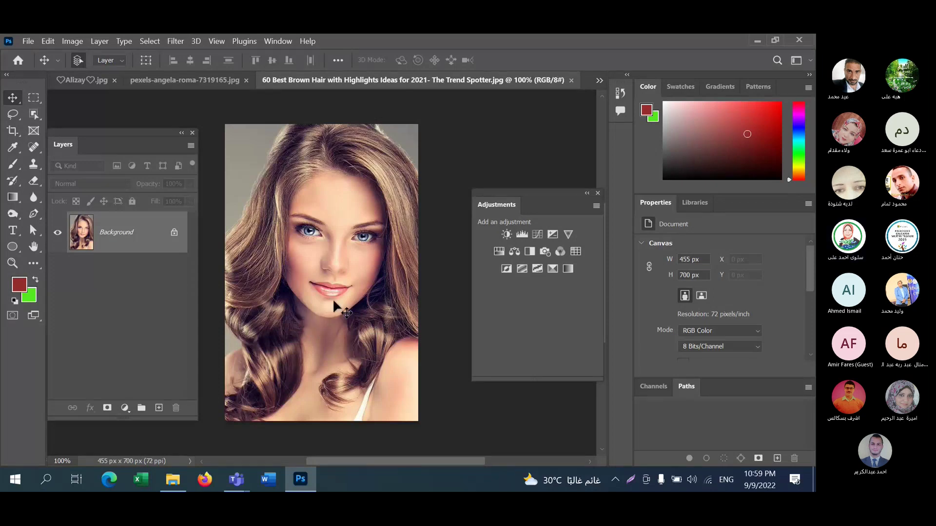
- Copy the portrait into the fireplace photo and stretch it to about 1798 × 2457 px so it covers the blank white canvas
drag(345, 303, 335, 255)
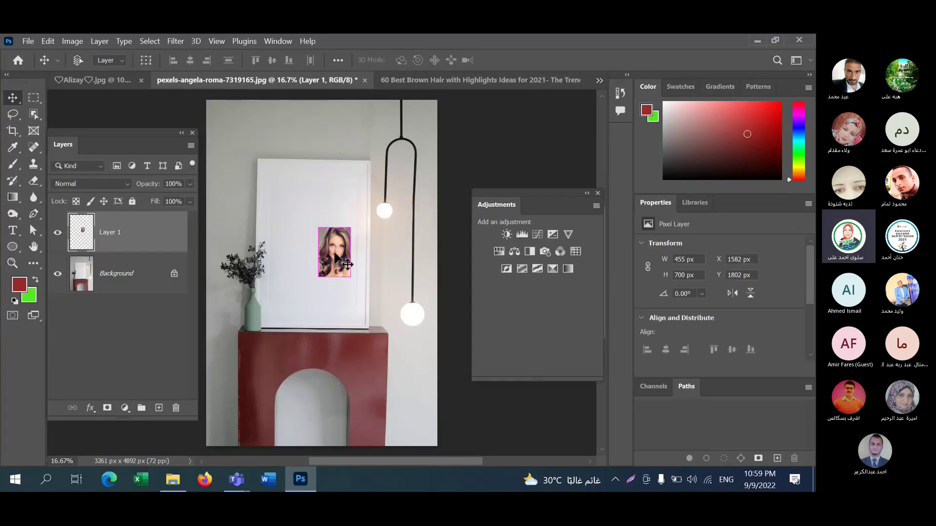
key(ctrl+t)
drag(350, 227, 382, 170)
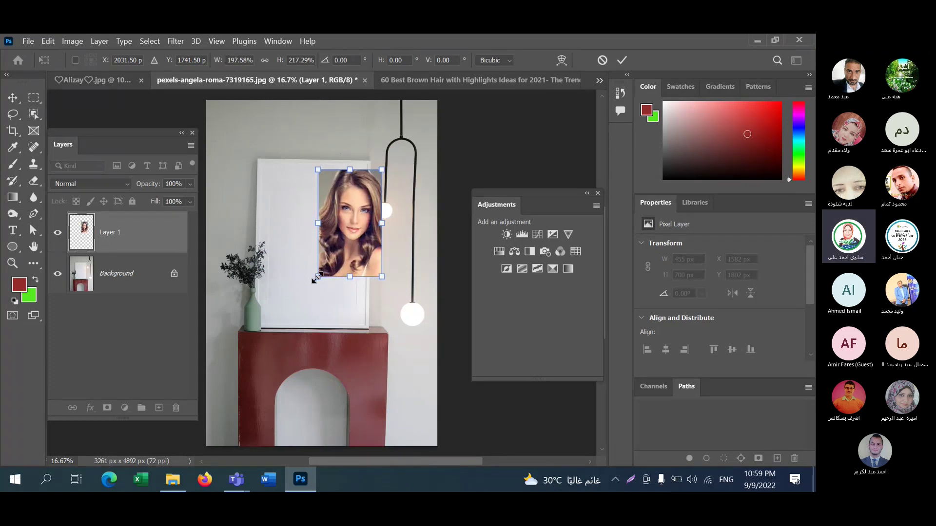
drag(317, 275, 273, 301)
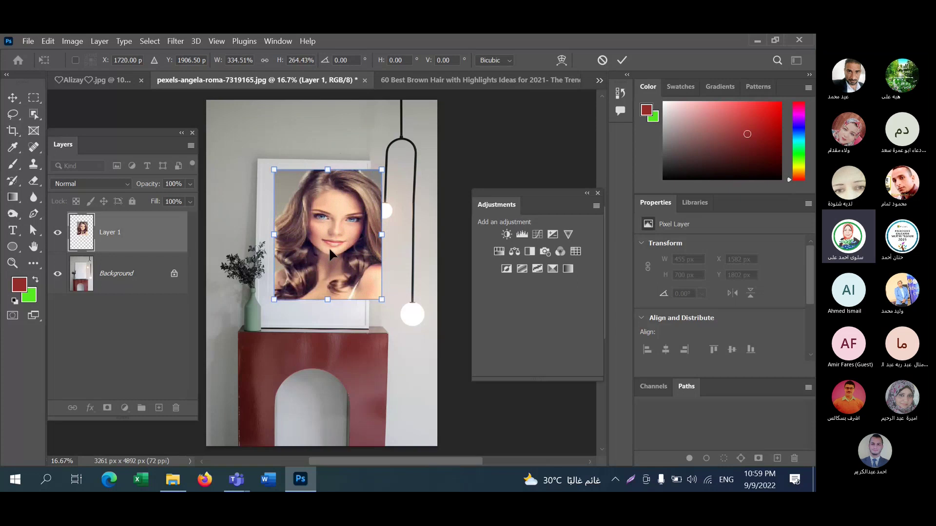
drag(328, 247, 317, 257)
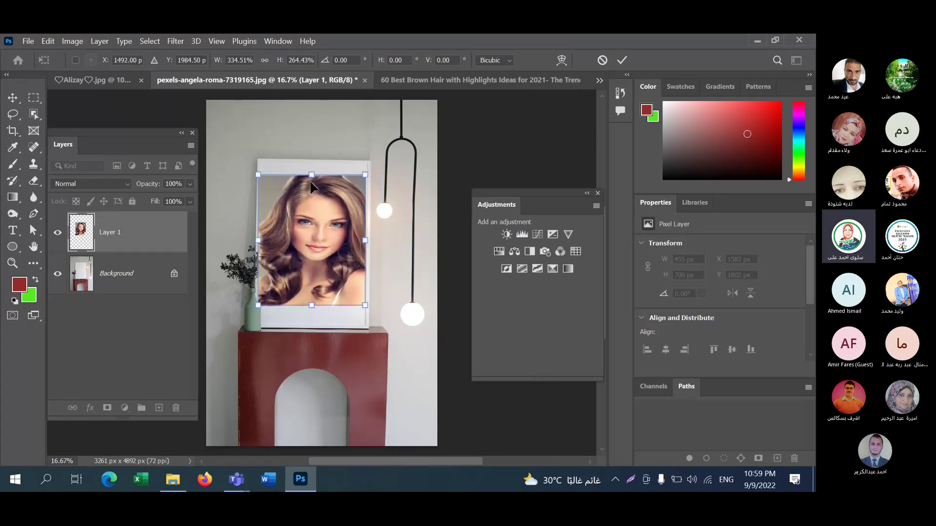
drag(310, 175, 311, 154)
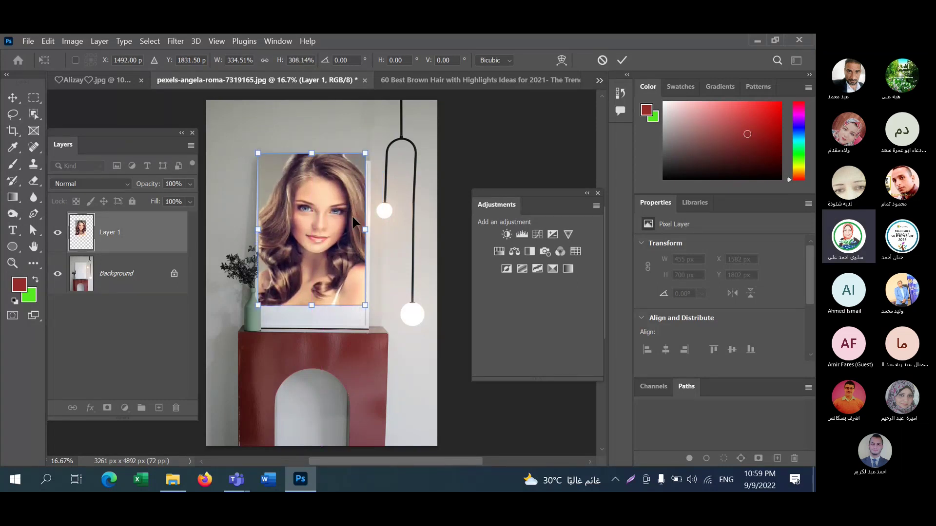
drag(366, 230, 374, 230)
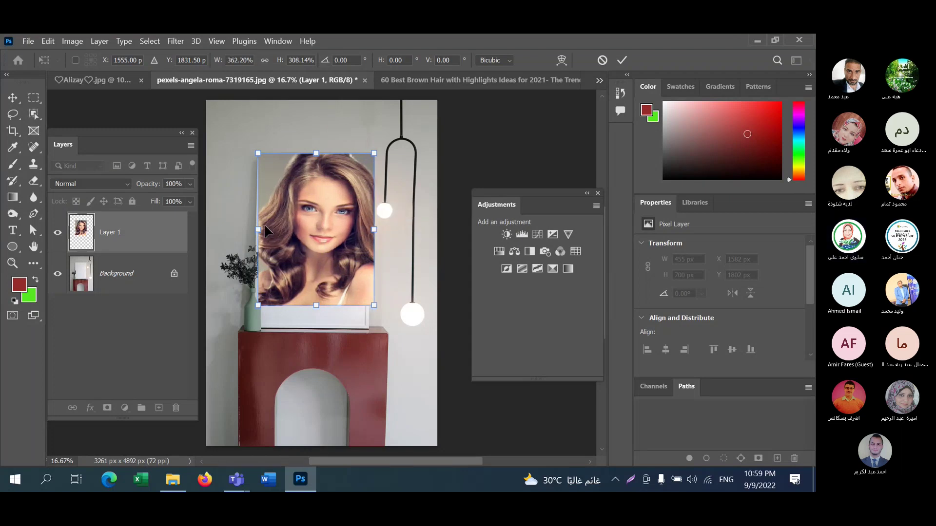
drag(257, 229, 247, 230)
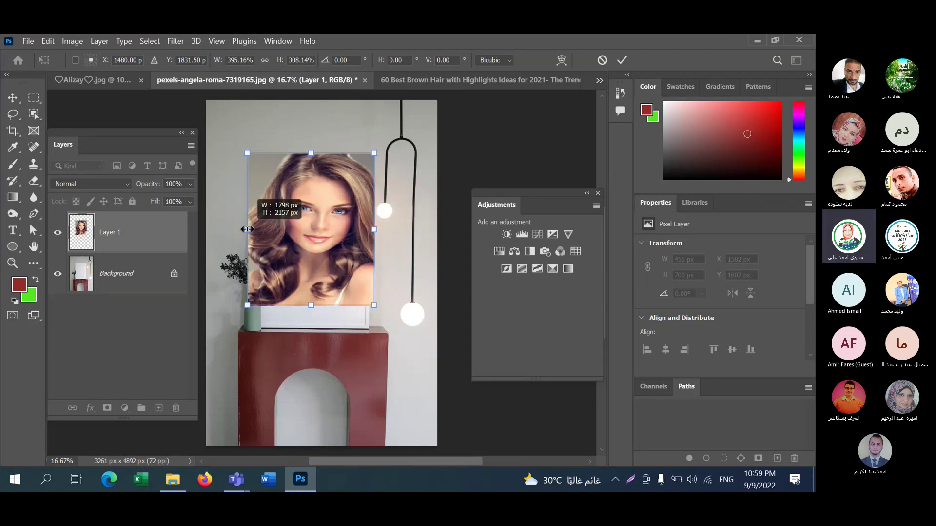
drag(310, 306, 310, 324)
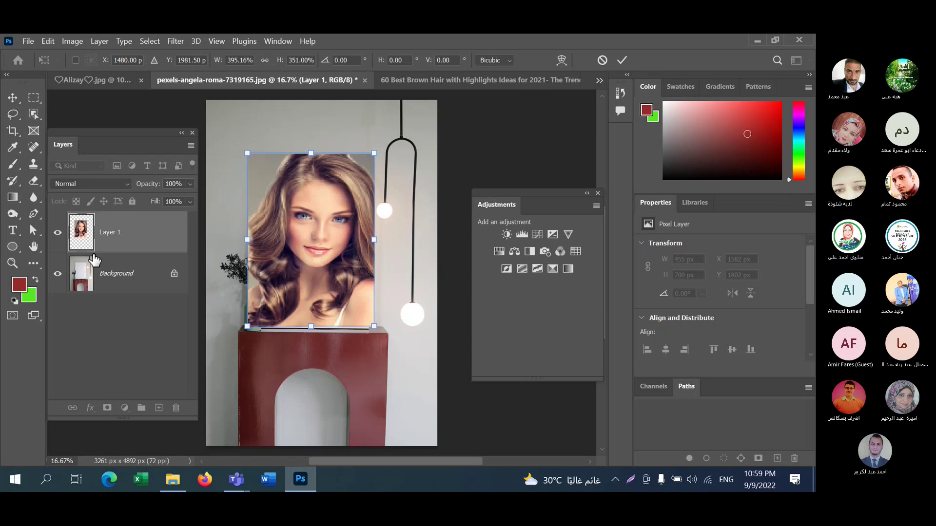
- Apply the portrait's transform, unlock the Background layer as Layer 0 and activate the Rectangular Marquee tool
click(174, 273)
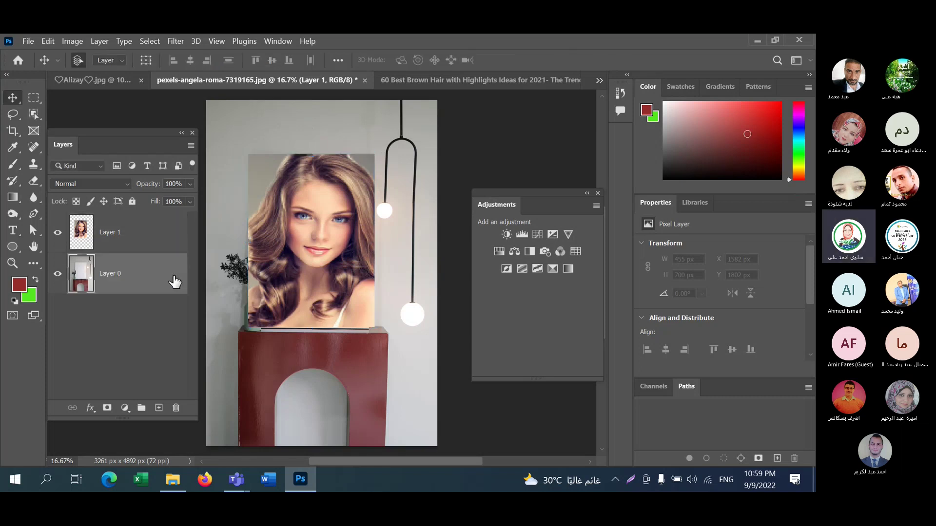
click(171, 281)
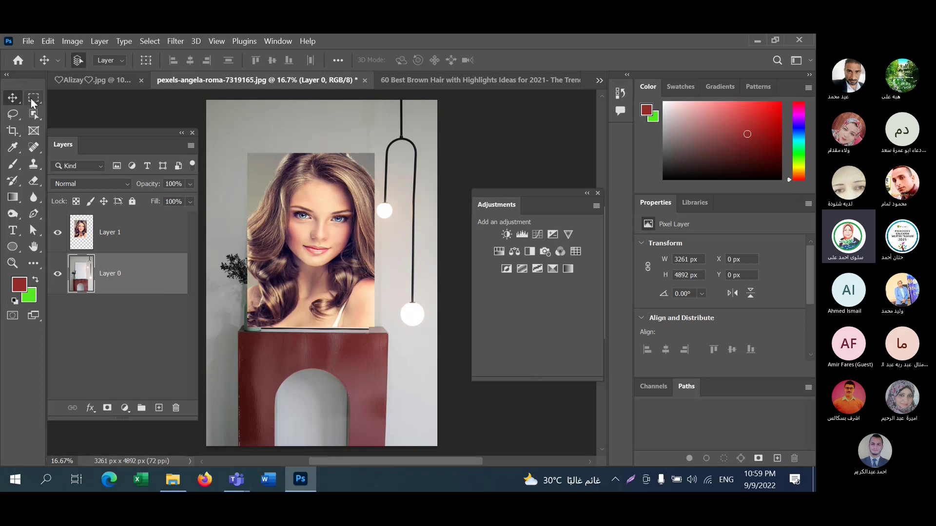
drag(31, 99, 86, 97)
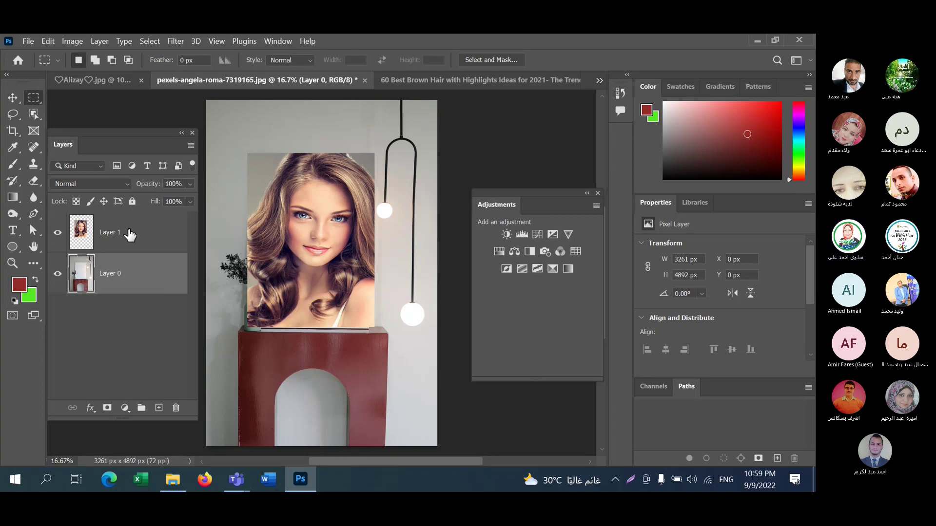
- Try lowering Layer 0's opacity to 63%, leaving its fill at 100%
click(190, 203)
drag(176, 215, 192, 216)
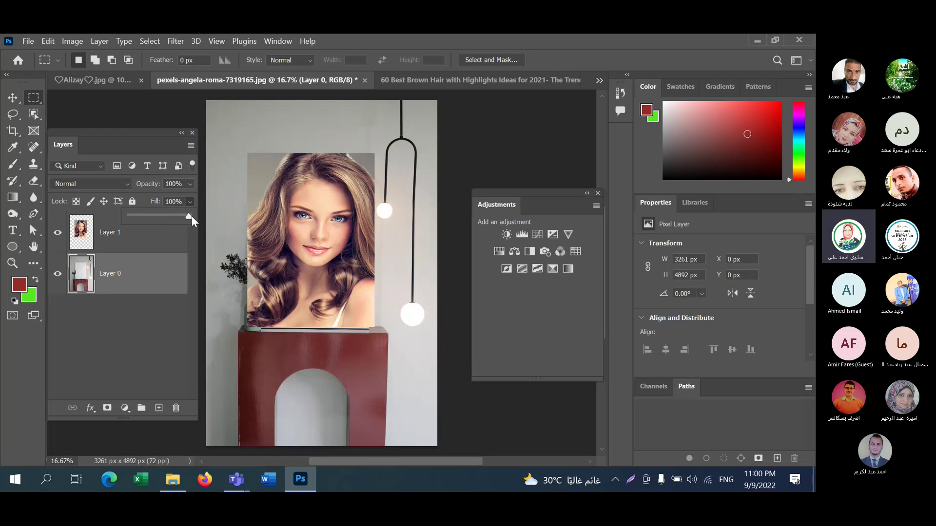
click(190, 185)
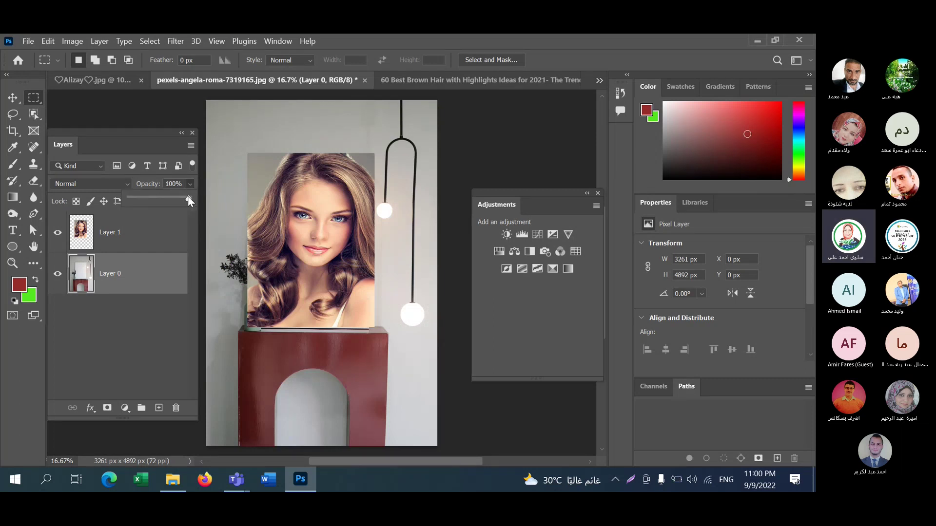
drag(188, 197, 166, 198)
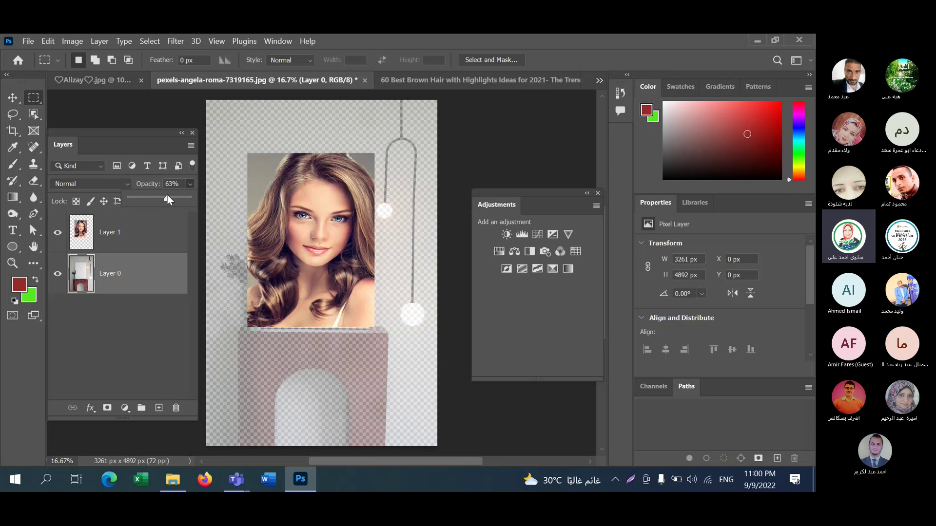
- Undo the opacity change on Layer 0 and set the opacity of the portrait on Layer 1 to 53%
click(141, 231)
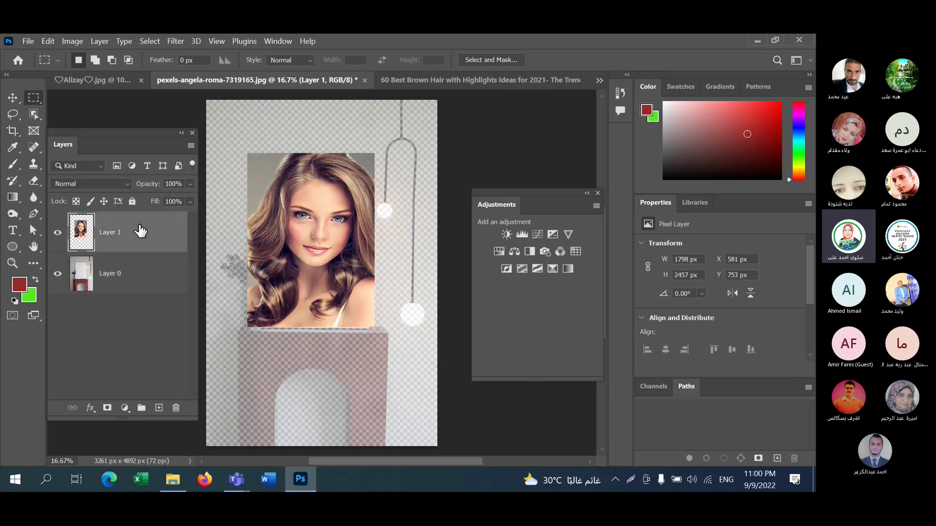
click(191, 185)
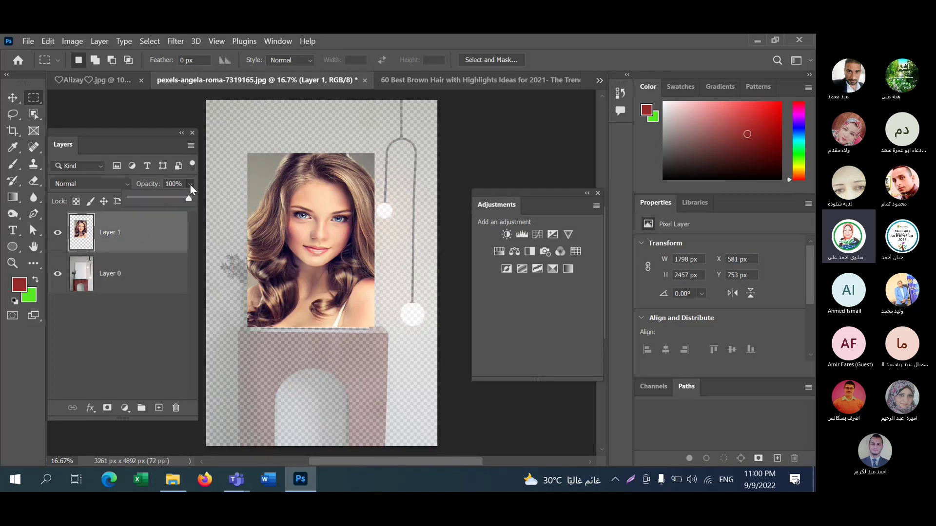
click(163, 262)
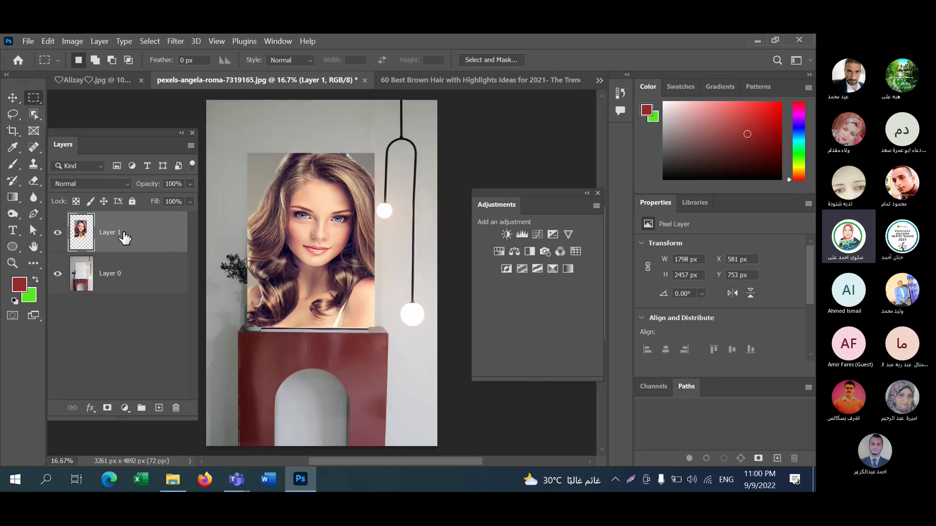
click(192, 184)
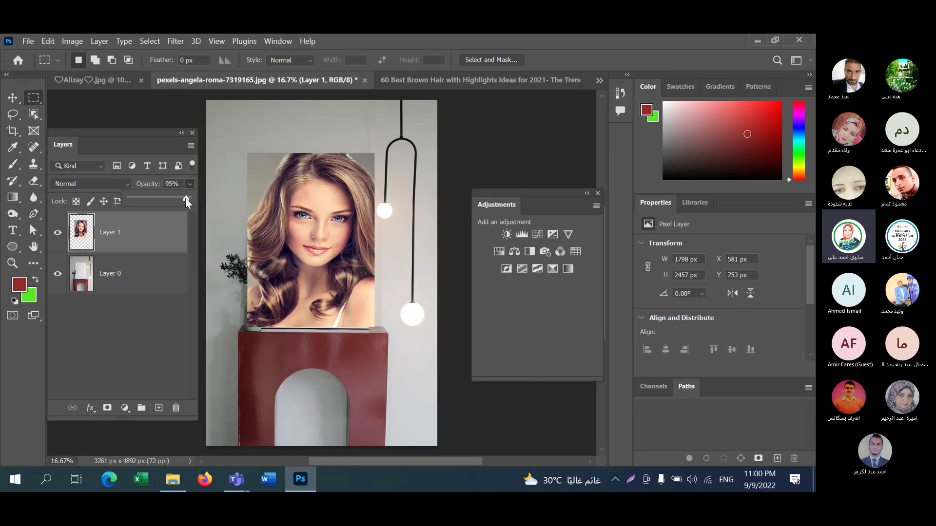
drag(186, 198, 168, 198)
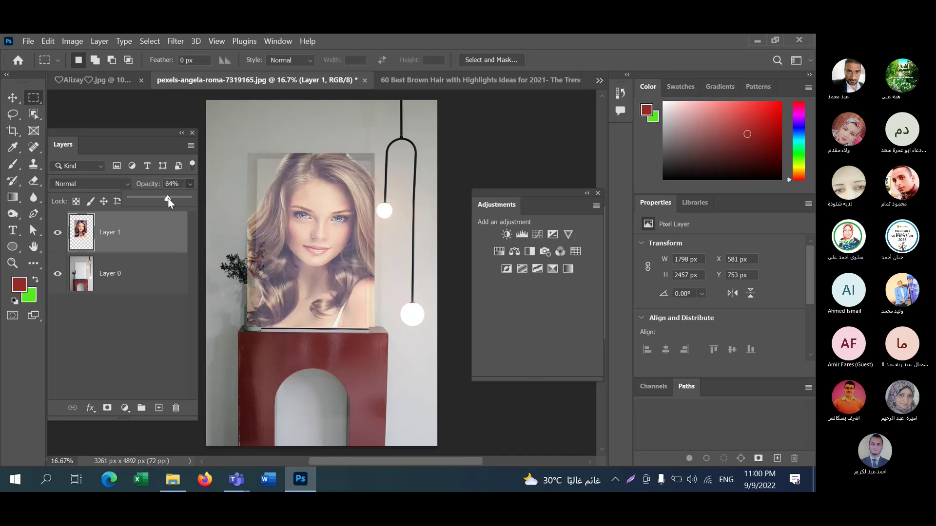
drag(167, 198, 161, 198)
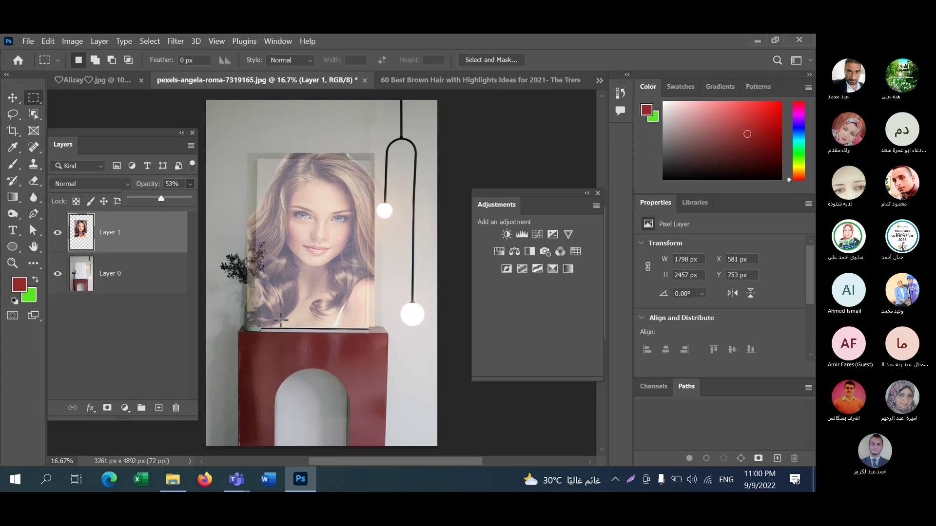
- Draw a rectangular marquee about 1619 × 2291 px over the canvas area visible through the portrait
click(33, 102)
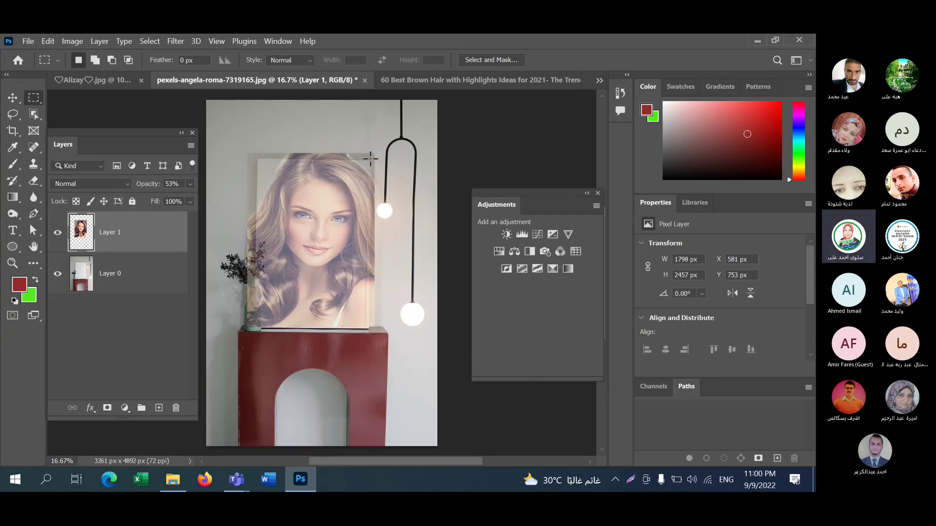
drag(370, 158, 256, 320)
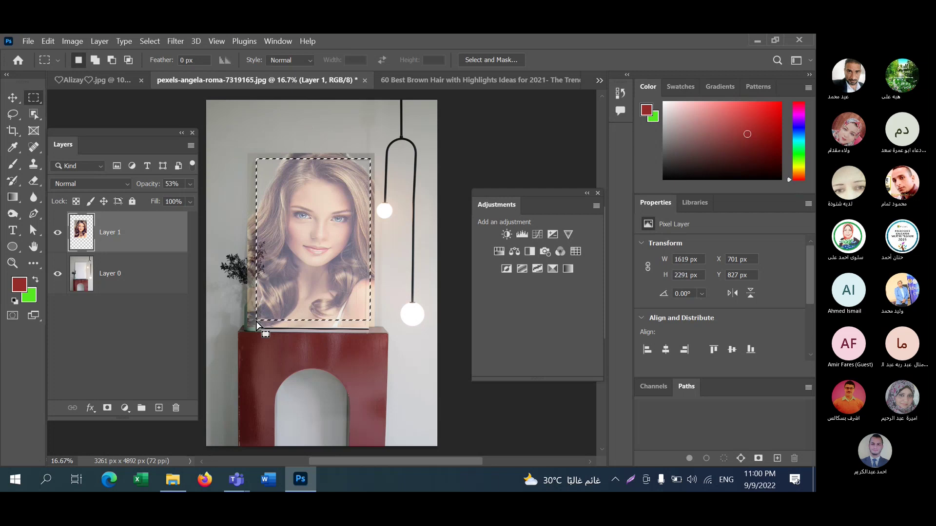
- Try masking Layer 1 with the rectangular selection plus a vector mask, and raise the layer's opacity to 100%
click(108, 408)
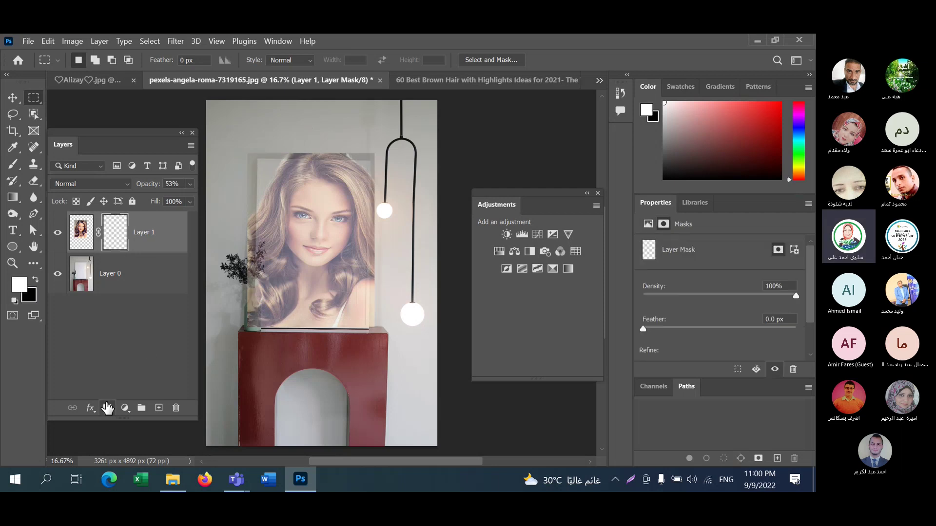
click(107, 408)
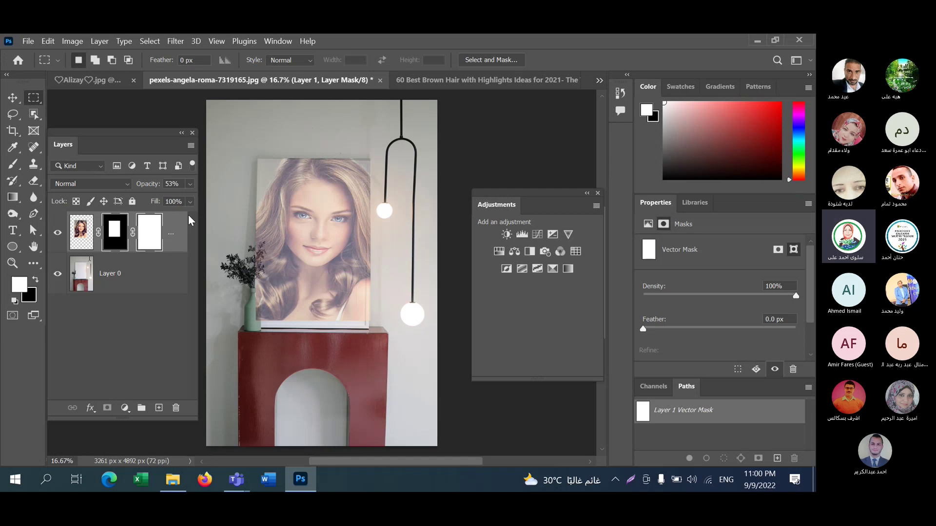
click(190, 184)
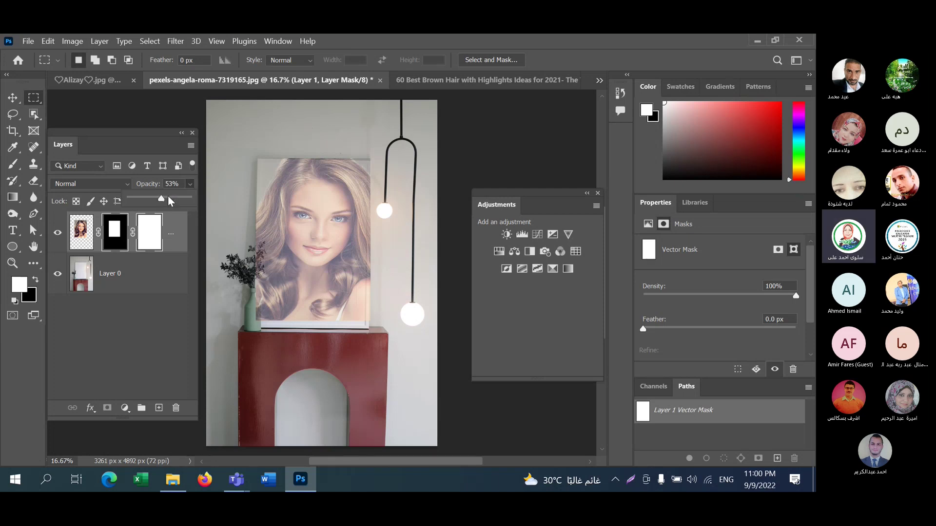
drag(163, 198, 162, 198)
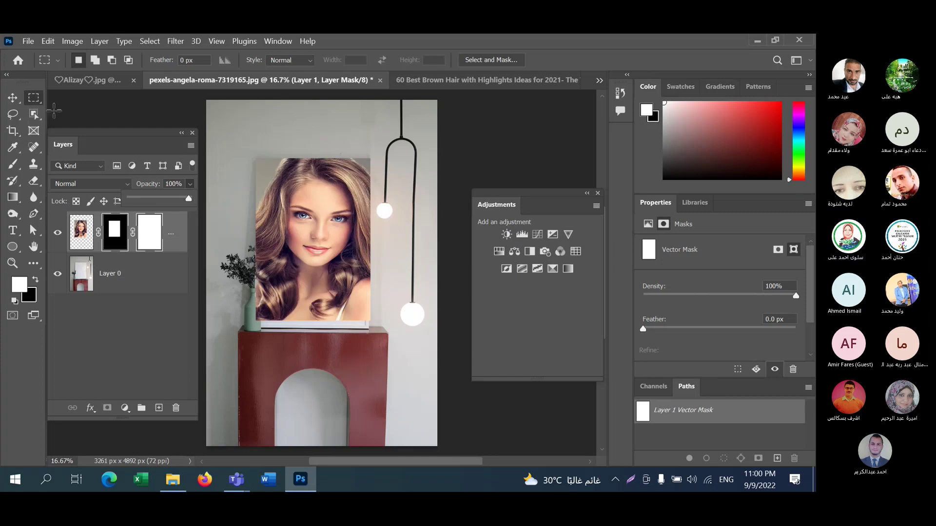
click(12, 98)
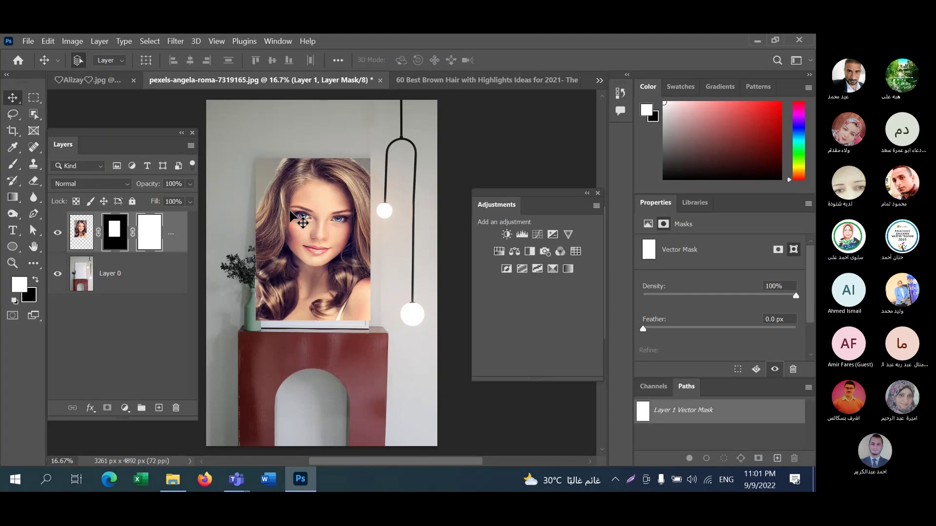
- Undo the masks, the rectangular selection and the opacity changes on Layer 1
key(ctrl+z)
key(ctrl+z)
key(ctrl+z)
key(ctrl+z)
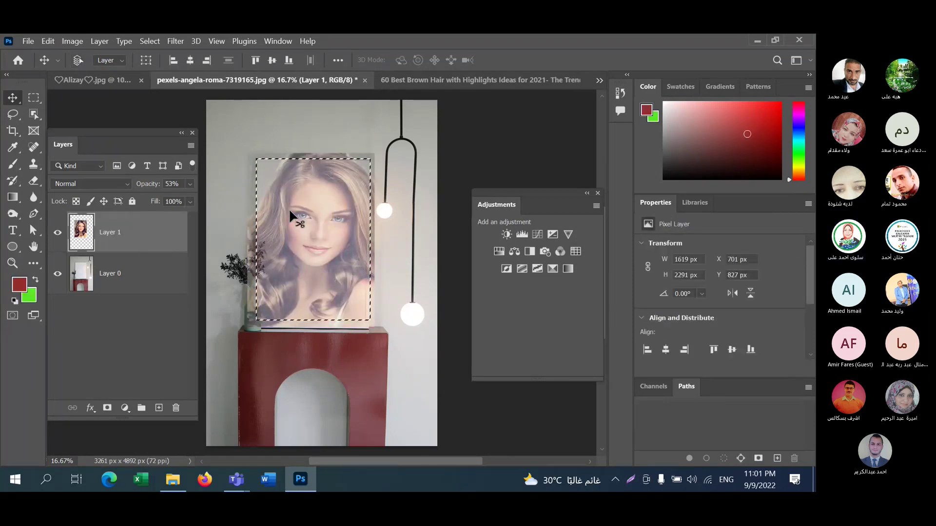
key(ctrl+z)
key(ctrl+z)
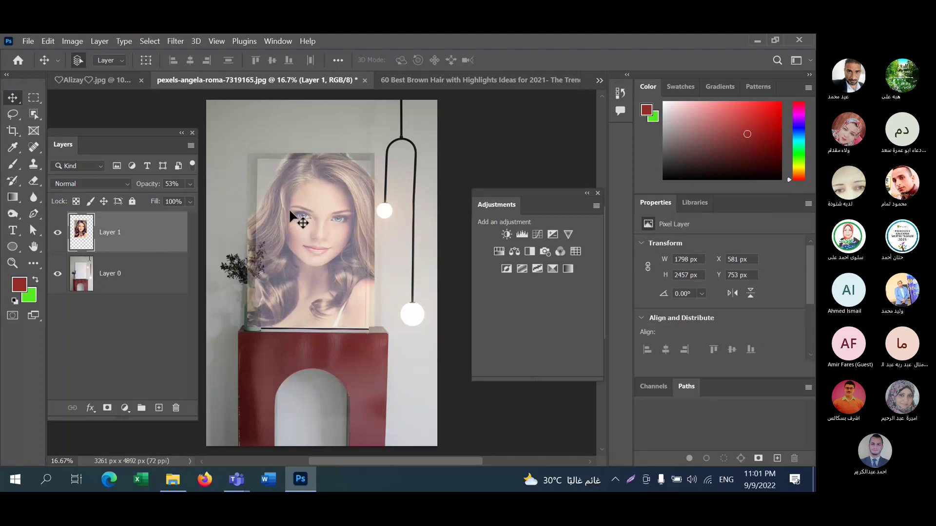
key(ctrl+z)
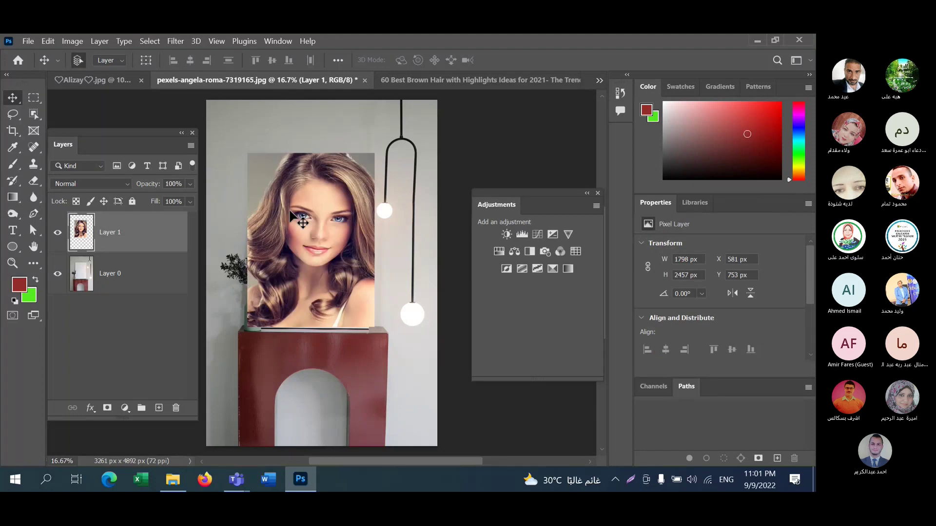
- Move the portrait slightly to about X 582, Y 765 px and stretch it to about 108.01% width and 101.71% height
drag(325, 201, 303, 187)
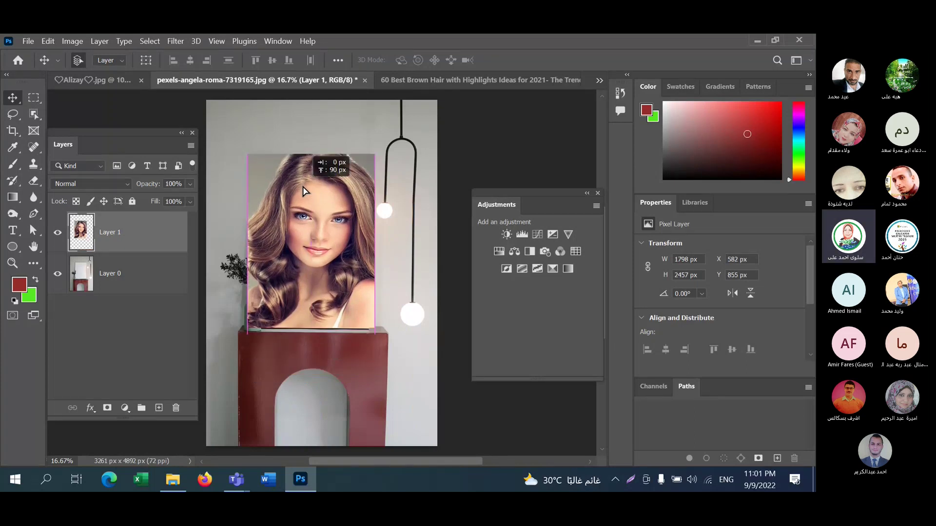
key(ctrl+t)
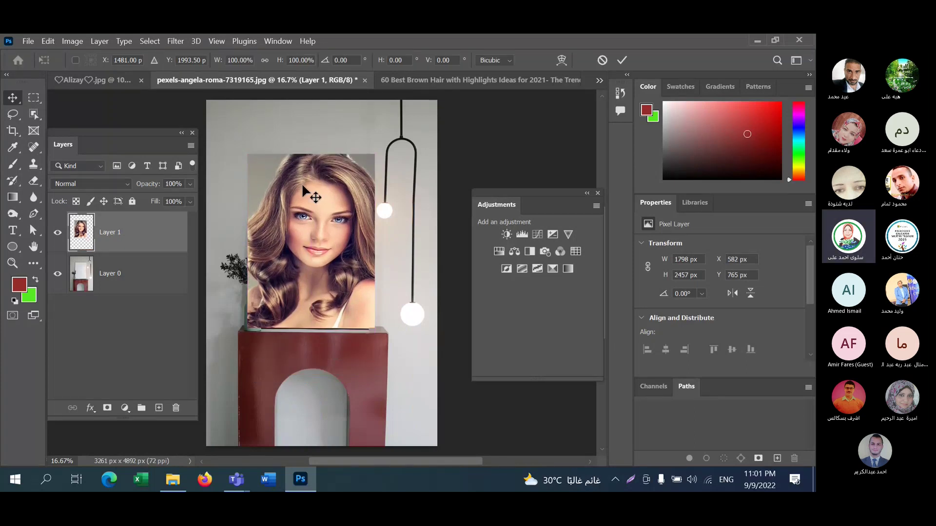
drag(374, 155, 384, 151)
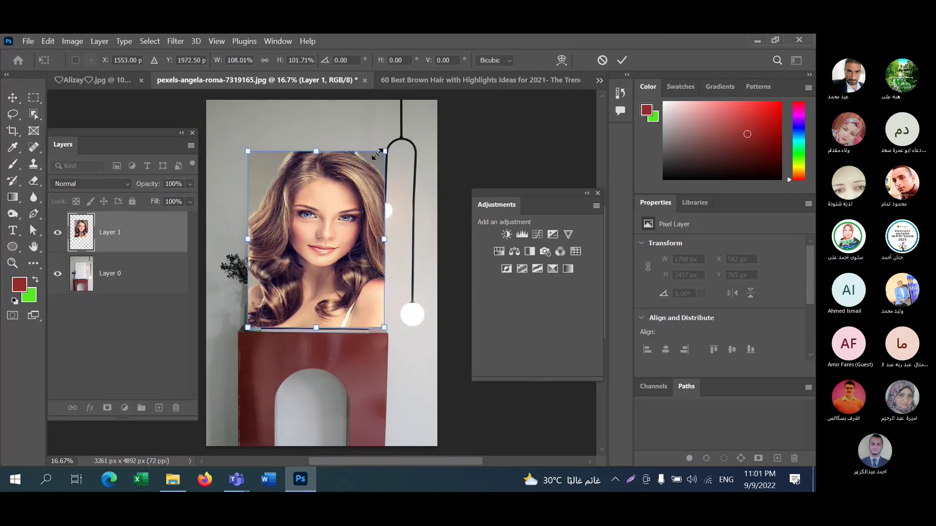
- Lower the opacity of the portrait on Layer 1 to 40%
click(191, 183)
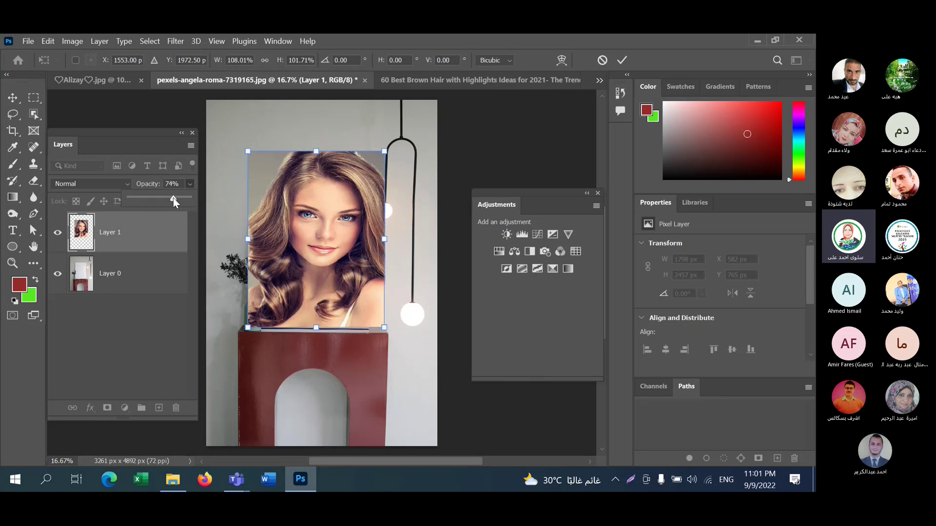
drag(174, 198, 161, 200)
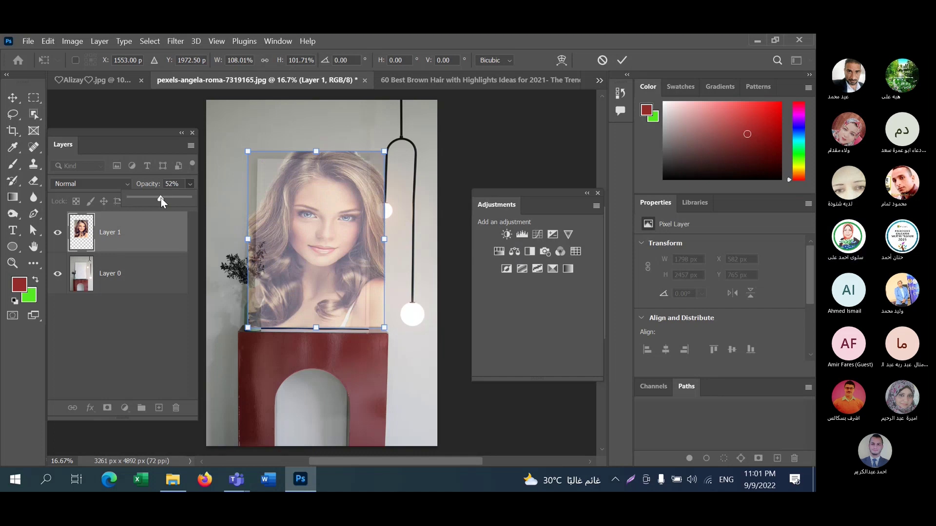
drag(162, 200, 158, 200)
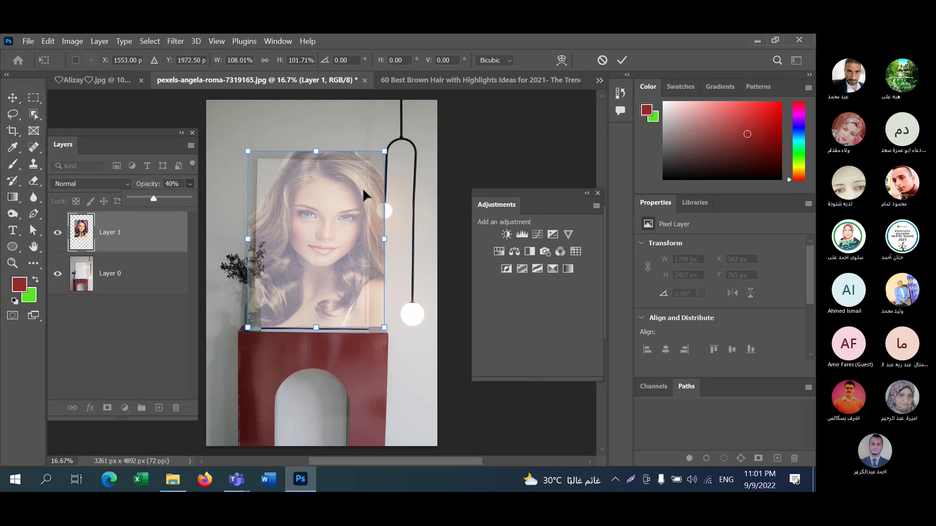
- Mask Layer 1 with a rectangular marquee about 1595 × 2339 px over the canvas area and raise the layer's opacity to 100%
click(33, 99)
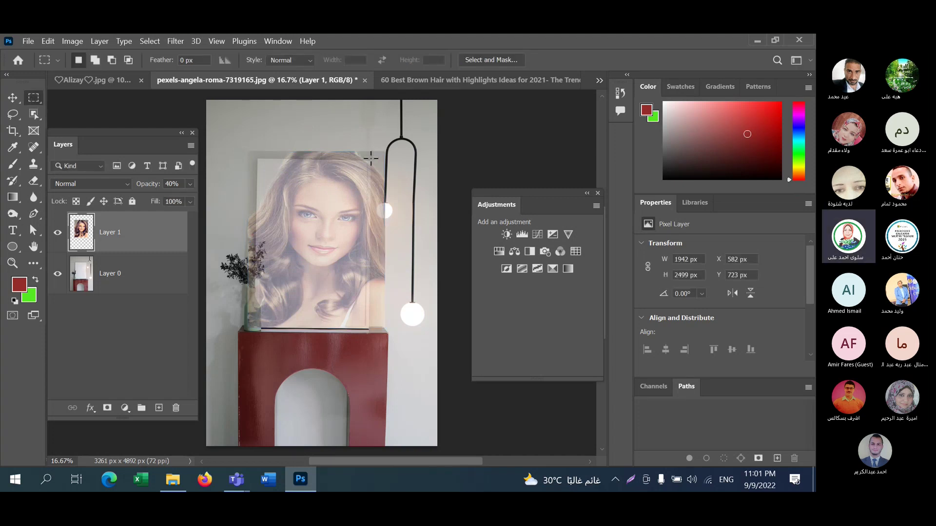
drag(371, 158, 259, 323)
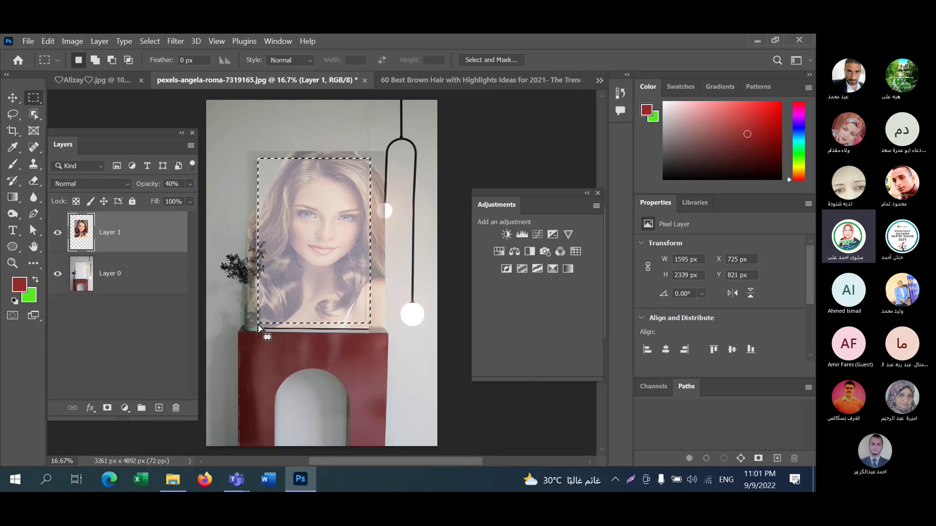
click(106, 408)
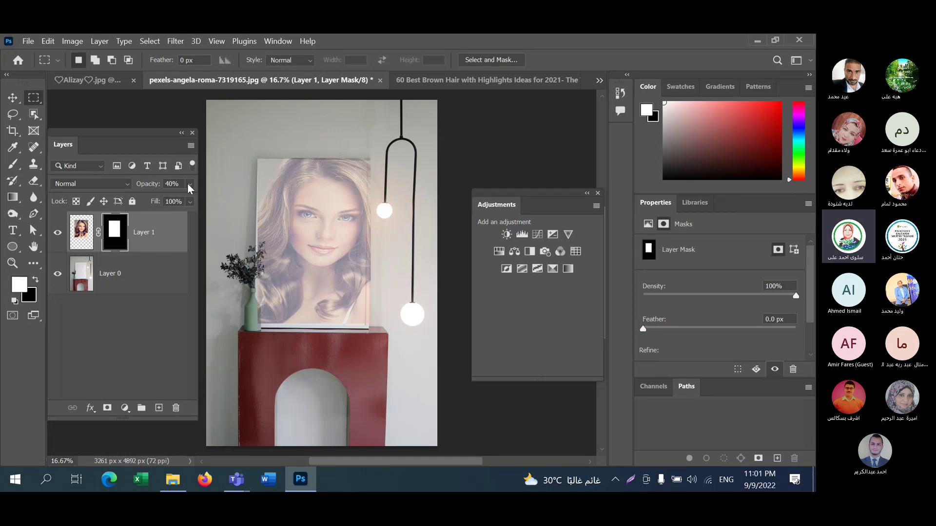
drag(154, 197, 190, 200)
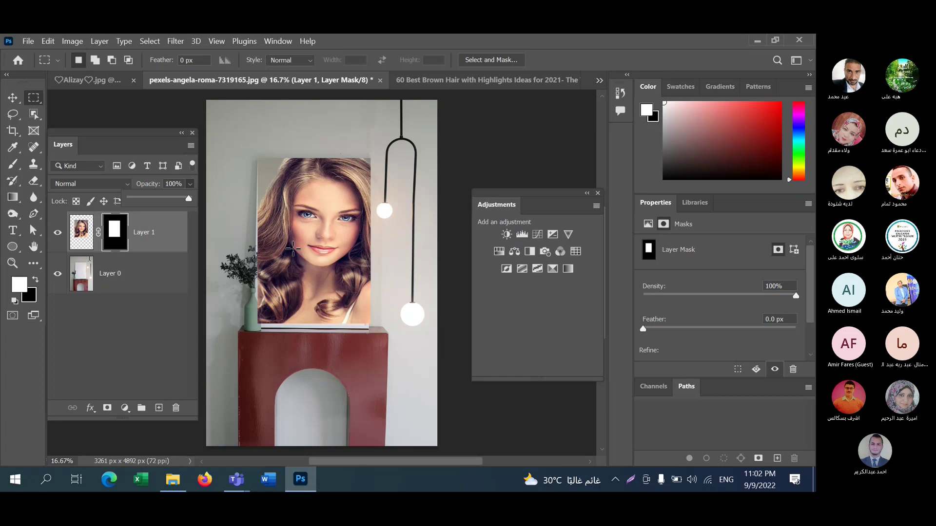
- Try outputting Layer 1's masked portrait to a new layer through Select and Mask, and undo the output
click(116, 233)
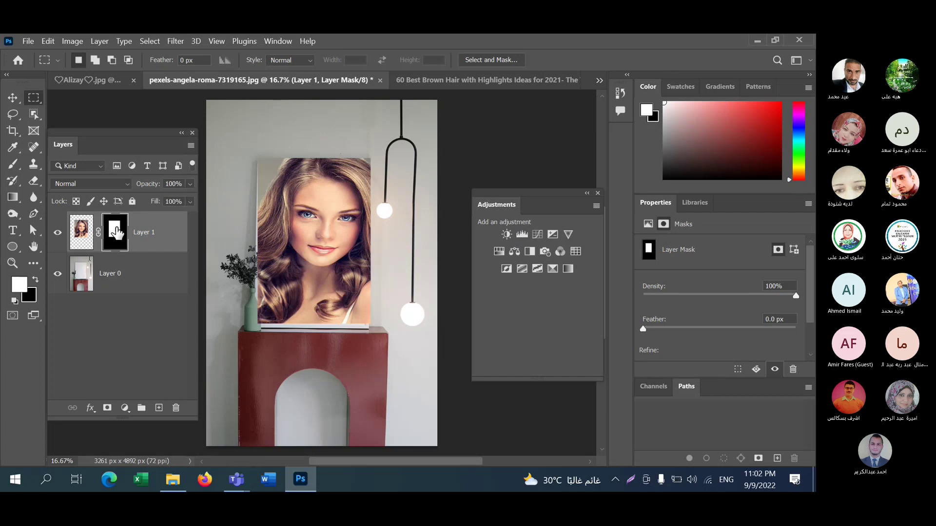
click(92, 234)
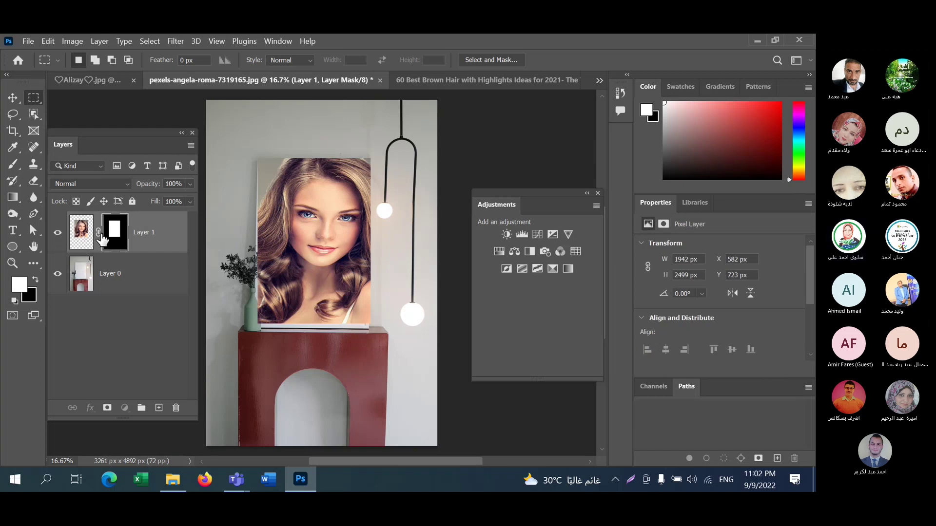
double_click(118, 237)
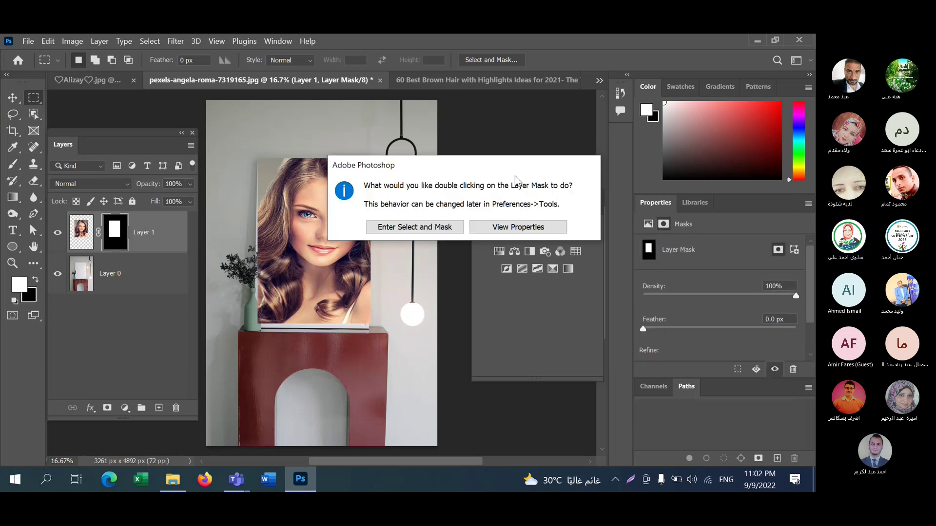
click(412, 228)
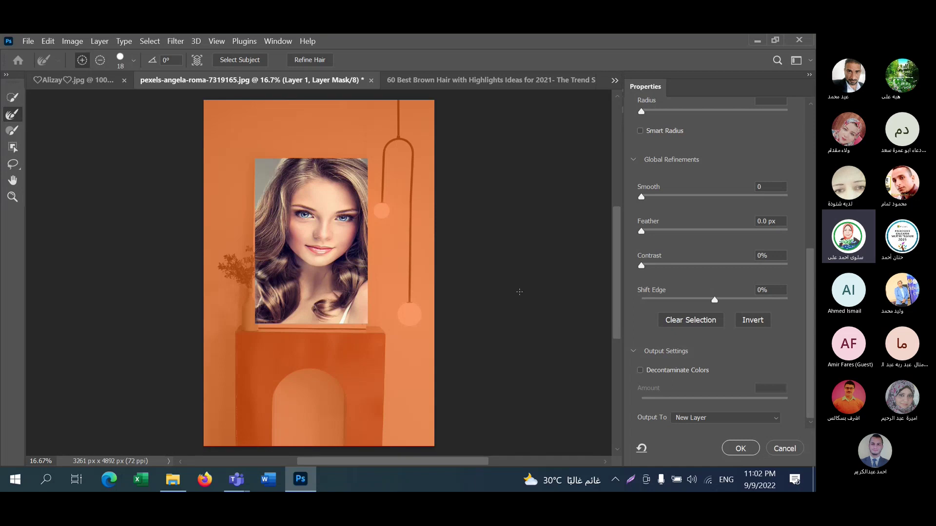
click(740, 448)
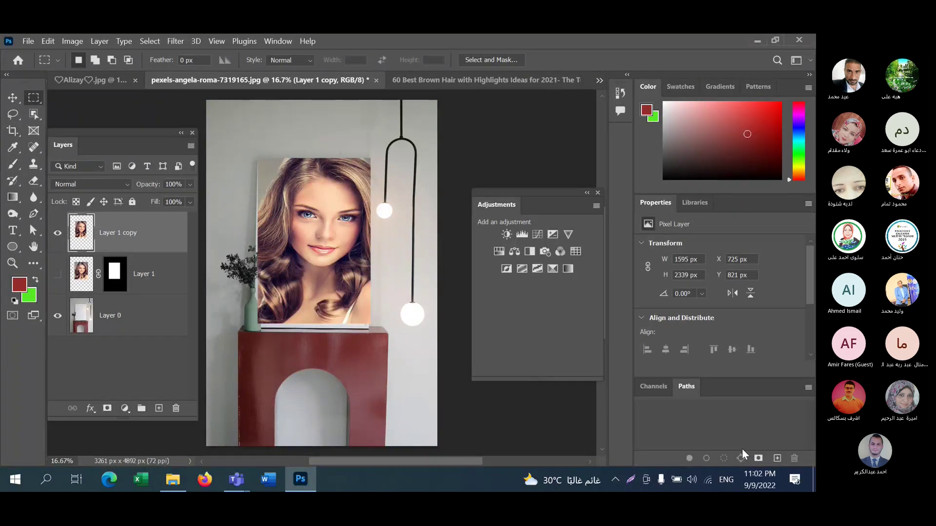
key(ctrl+z)
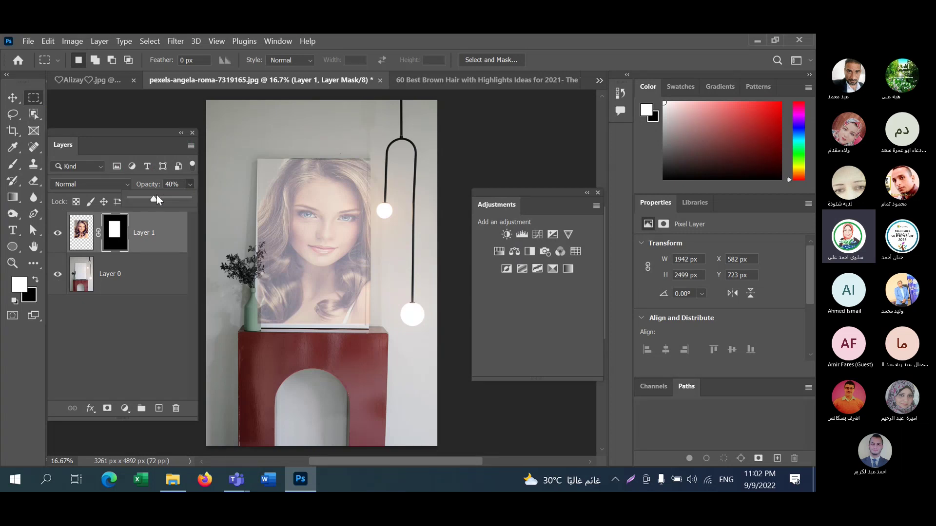
- Set Layer 1's opacity to 22% and place a rectangular marquee about 1505 × 2261 px over the canvas at X 738, Y 905 px
drag(156, 196, 142, 199)
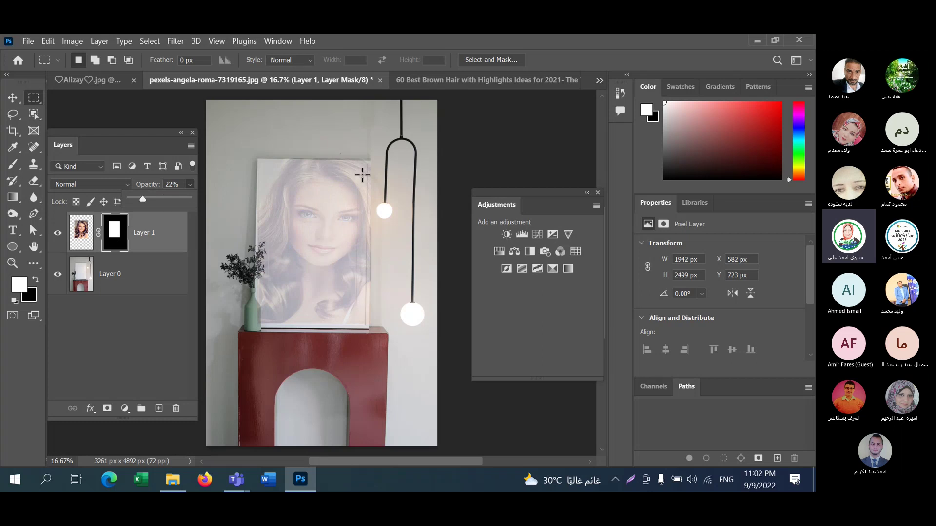
drag(367, 164, 261, 324)
click(261, 324)
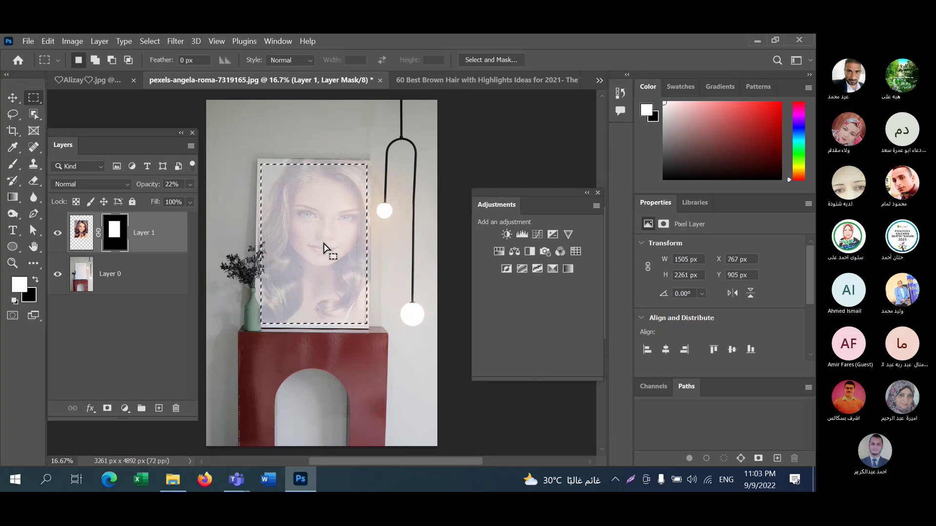
drag(325, 246, 321, 240)
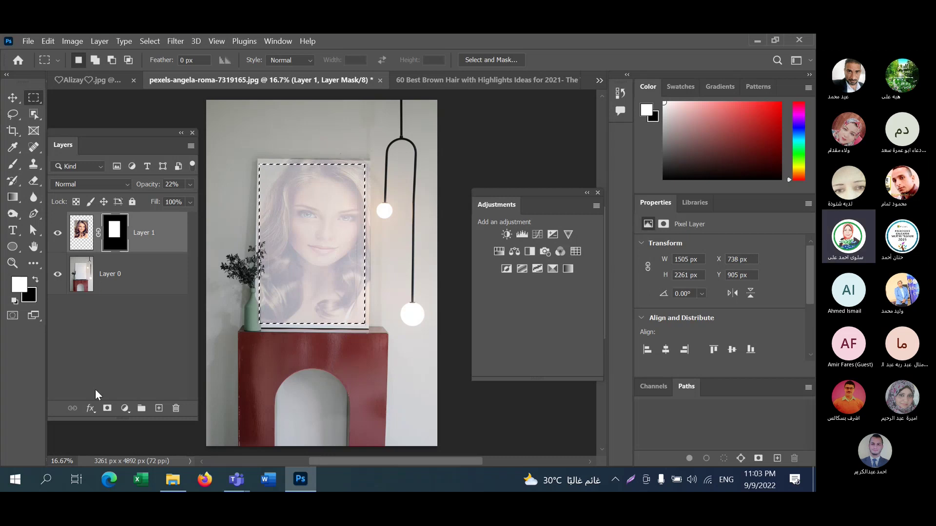
- Try adding a vector mask beside Layer 1's layer mask, and delete it
click(108, 409)
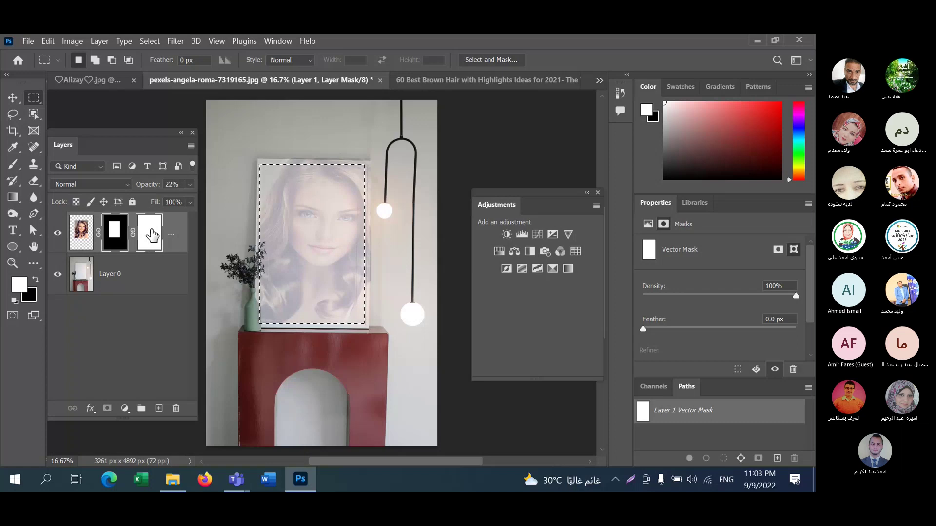
drag(151, 235, 174, 414)
click(393, 217)
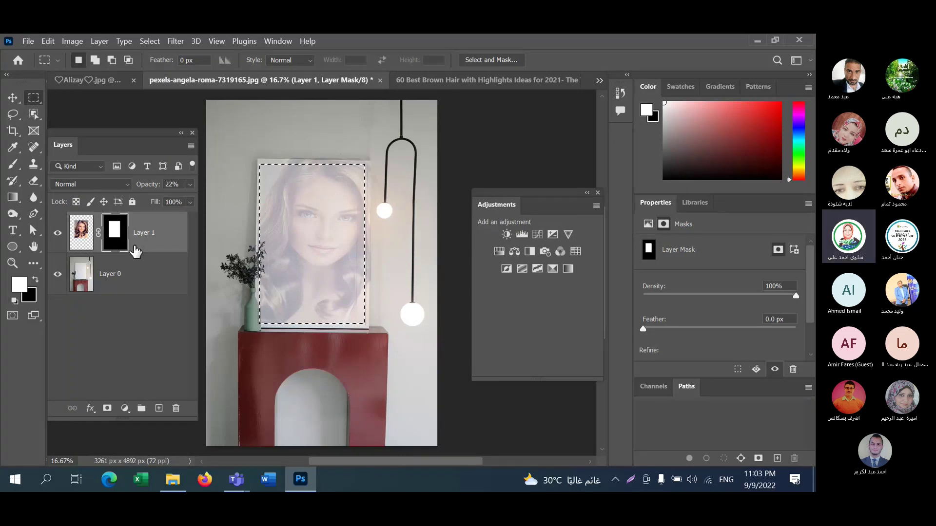
- Add a vector mask to Layer 1 and, with the selection cleared, set the layer's opacity to 100%
click(107, 408)
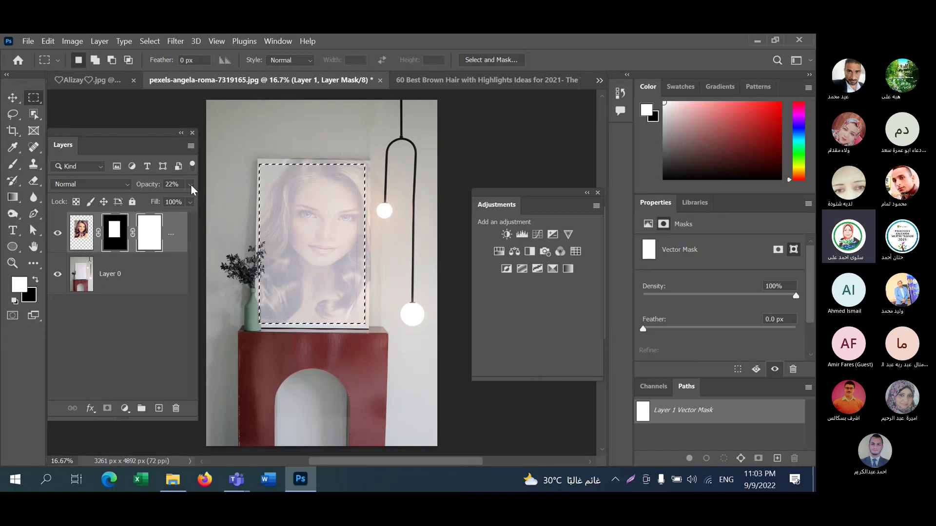
key(ctrl+d)
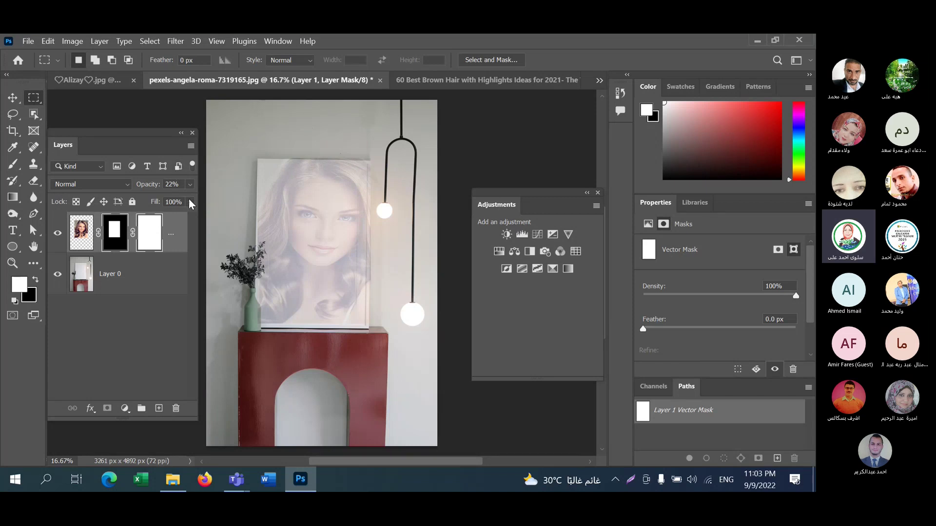
click(189, 189)
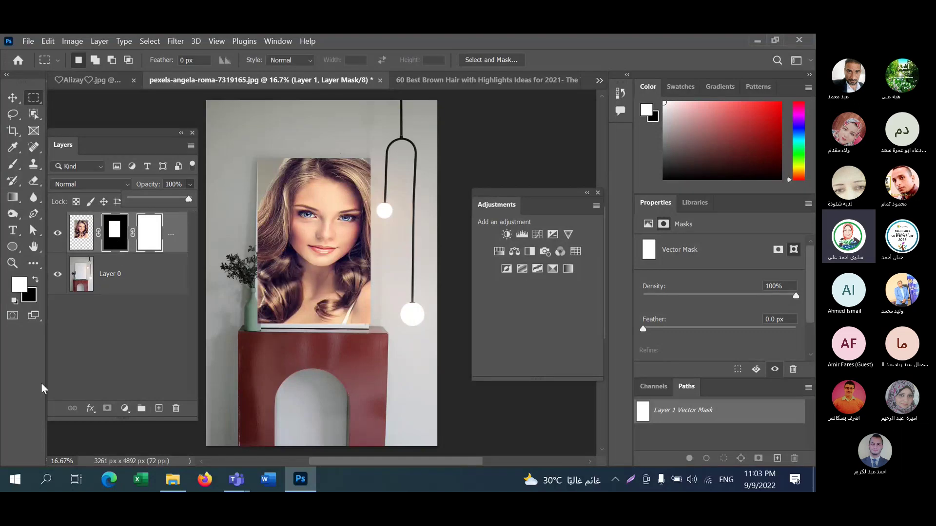
- Unlink the layer mask from the portrait on Layer 1 and select the portrait's thumbnail
click(106, 282)
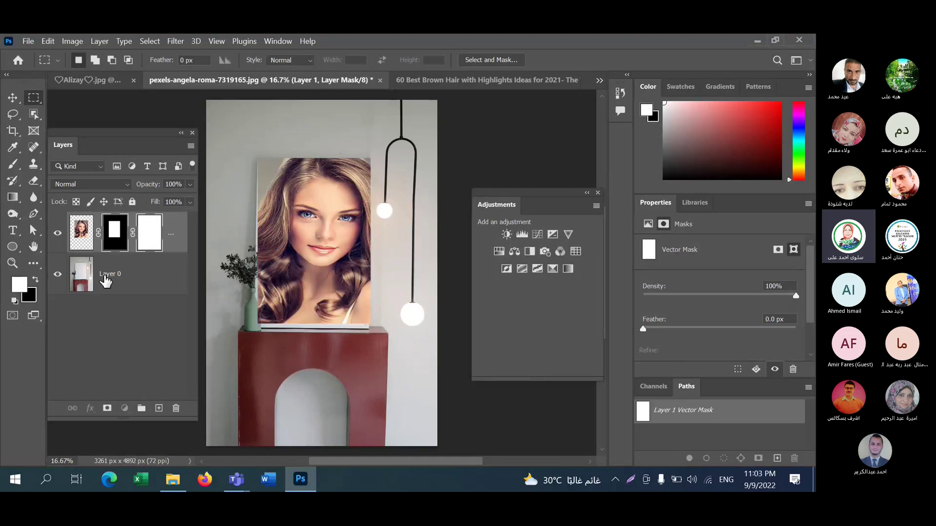
click(106, 281)
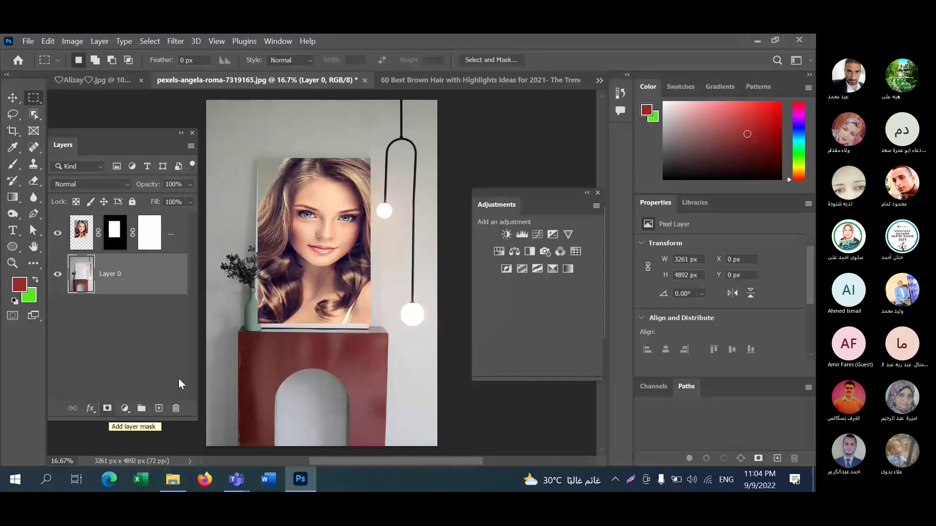
click(98, 233)
click(82, 234)
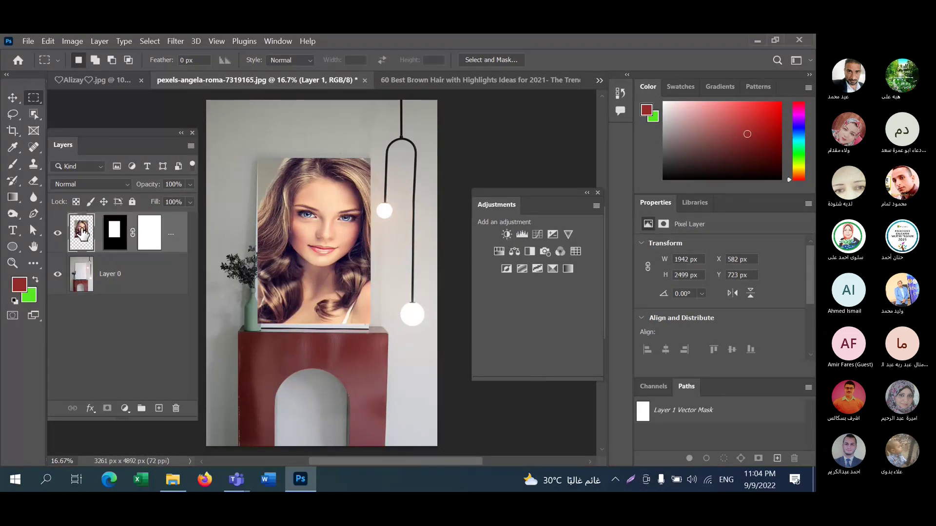
- Select Layer 1's layer mask and clip Layer 1 to Layer 0 as a clipping mask
drag(112, 236, 112, 238)
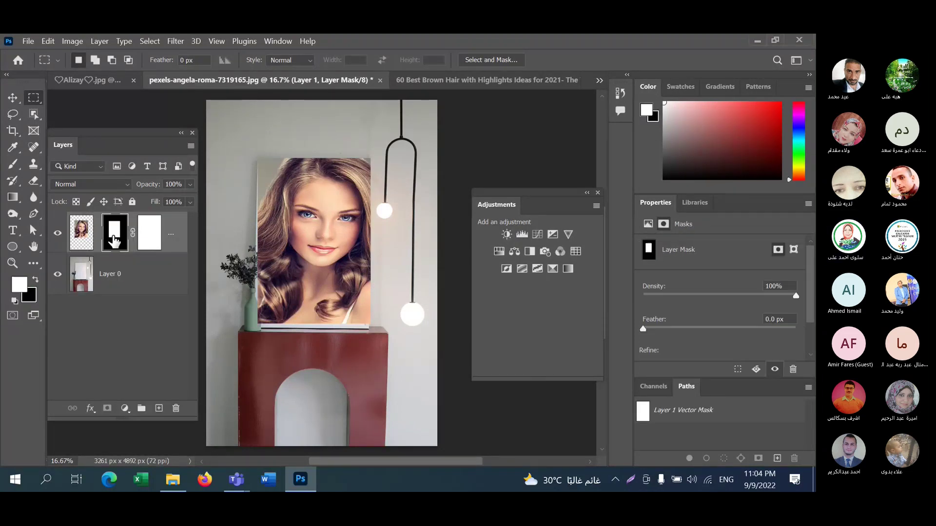
click(83, 237)
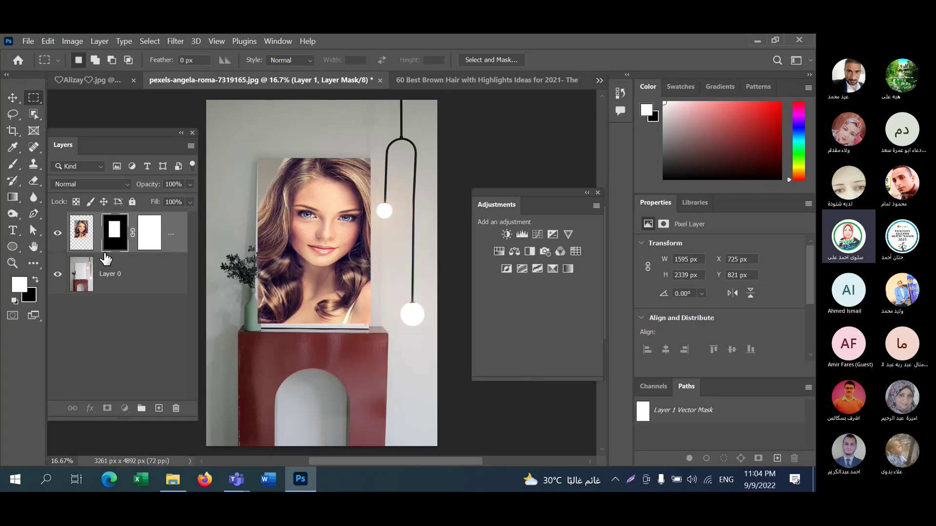
drag(105, 253, 104, 252)
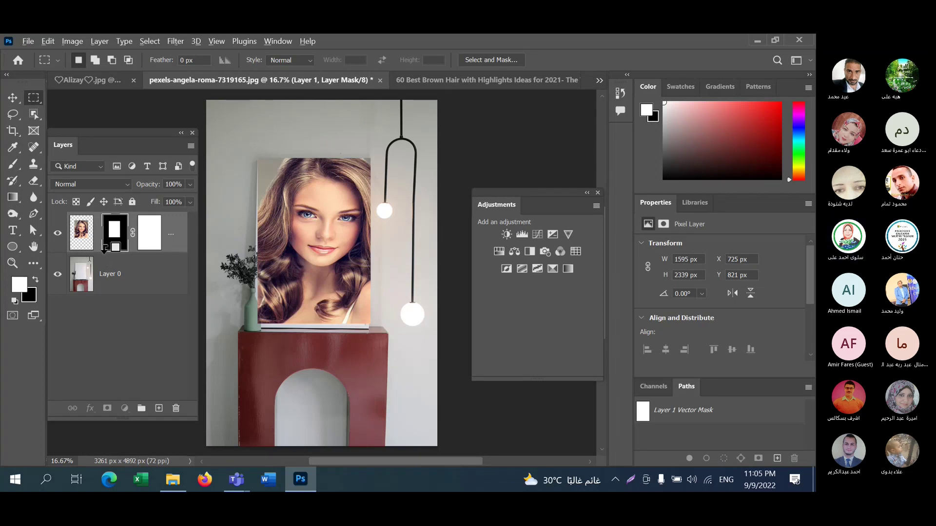
alt+click(105, 249)
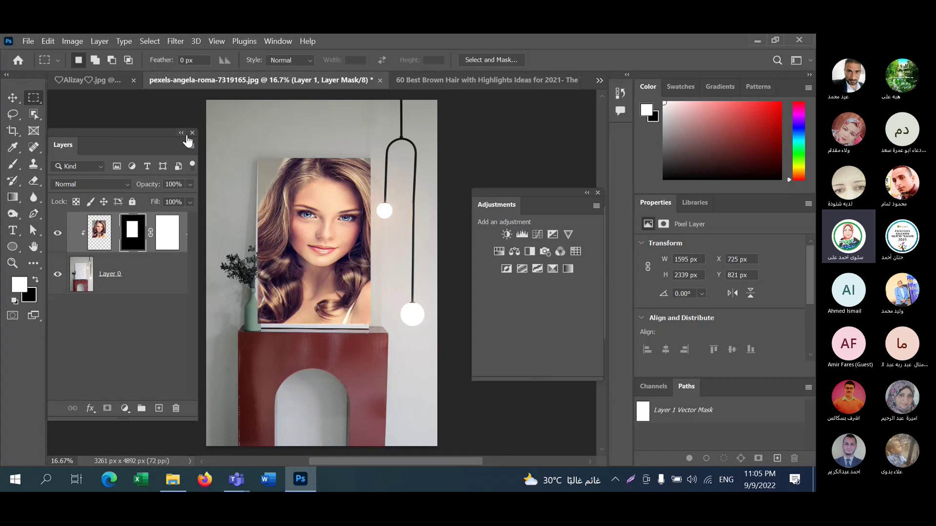
- Close the interior photo without saving its changes, and close the brown-haired portrait document
click(379, 81)
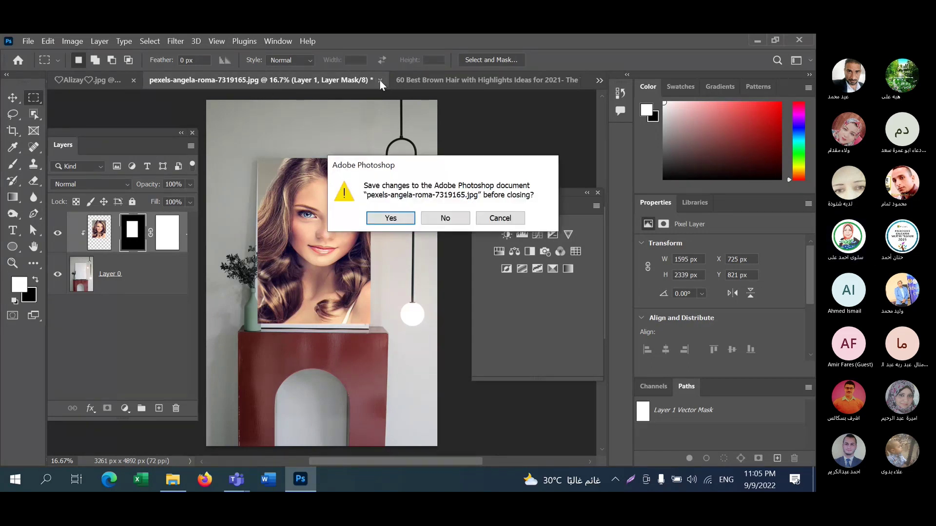
click(444, 218)
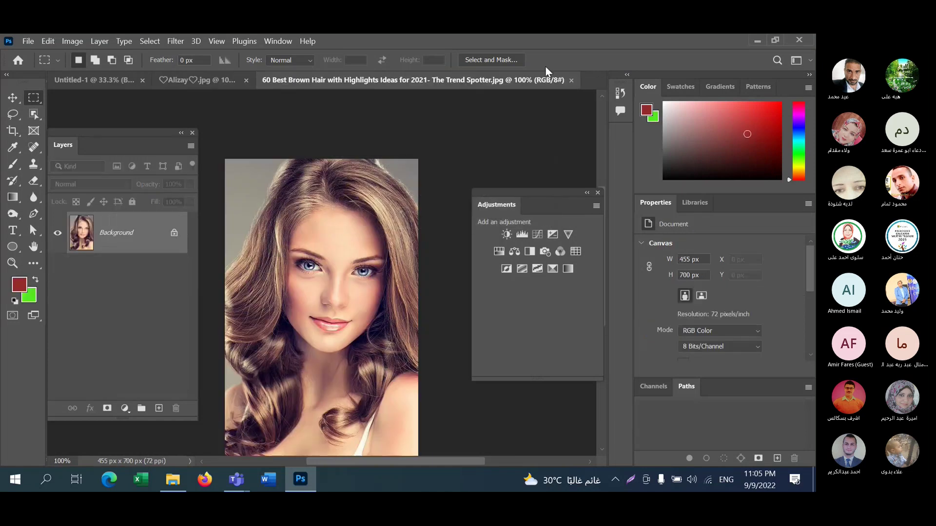
click(572, 80)
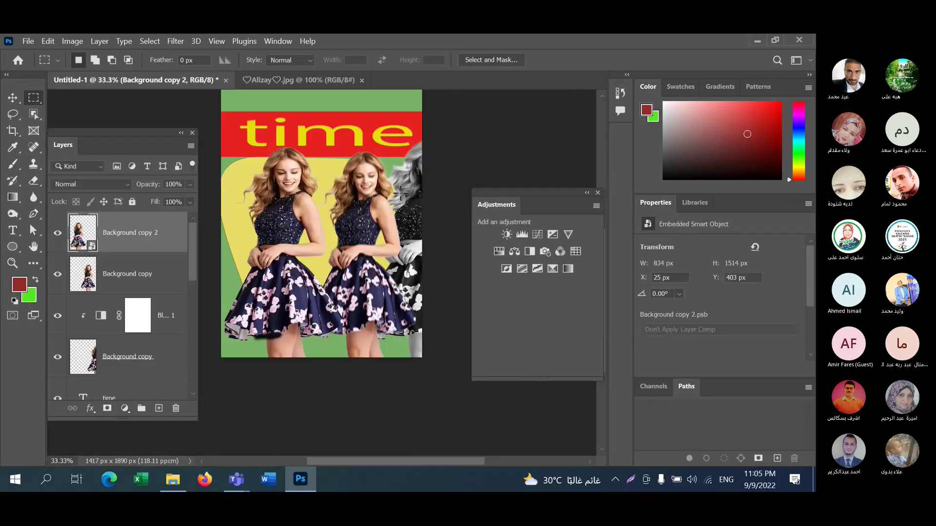
- Open the image Screenshot_1 from the Desktop folder
click(28, 41)
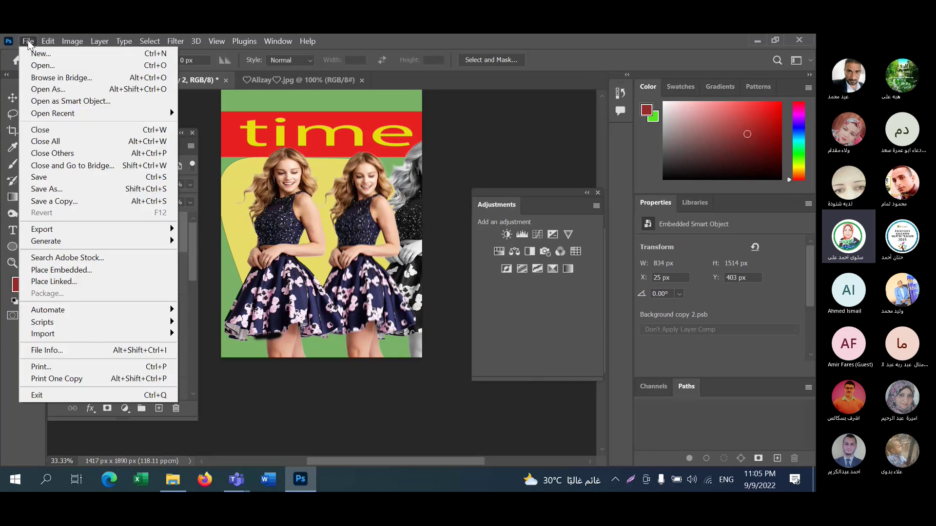
click(37, 65)
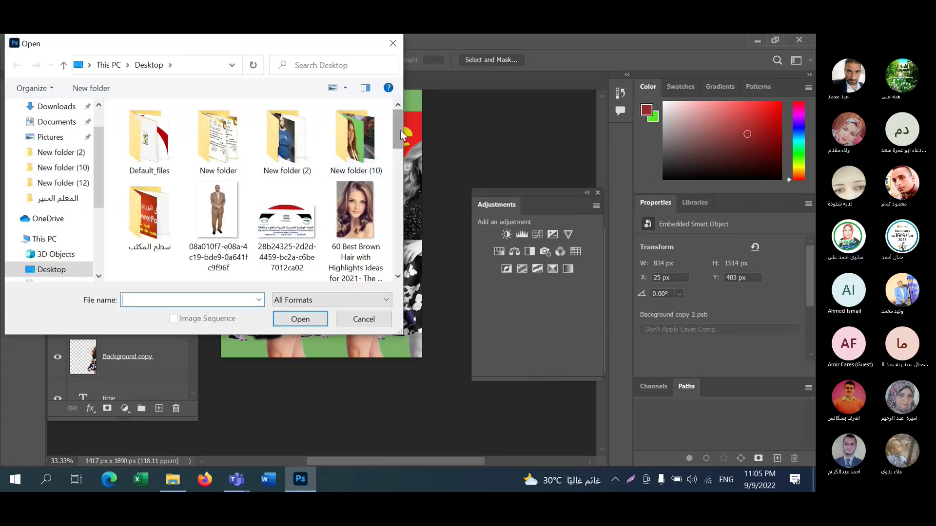
drag(399, 130, 398, 205)
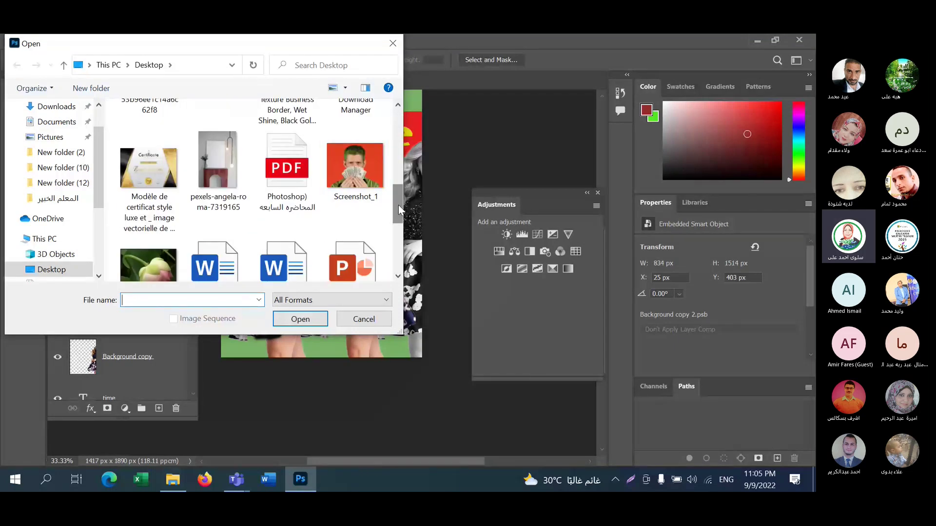
click(355, 178)
click(299, 319)
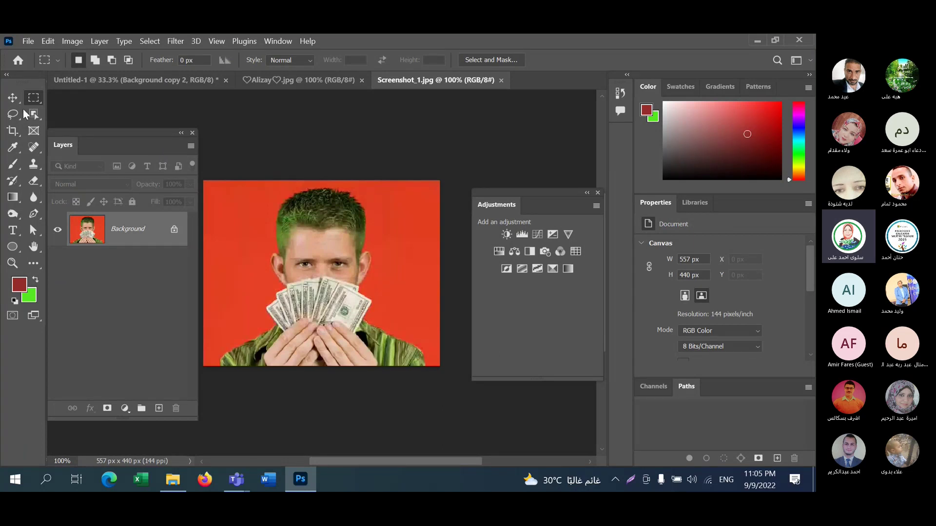
- Select the man holding the banknotes with Select Subject and open the selection in Select and Mask
click(13, 98)
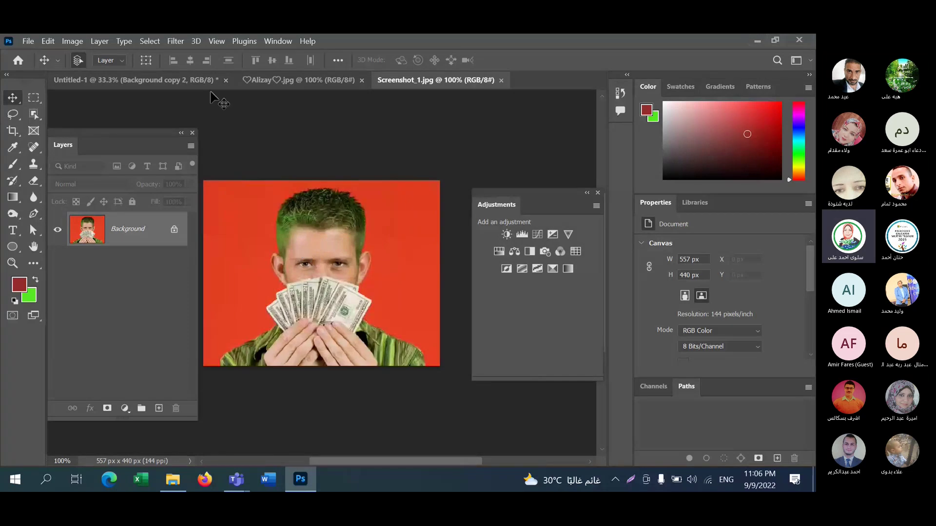
click(152, 43)
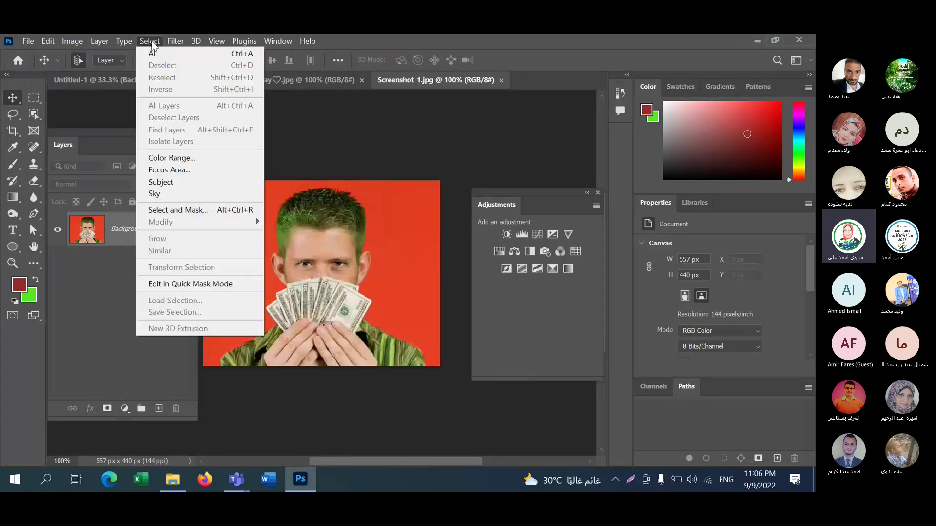
click(185, 188)
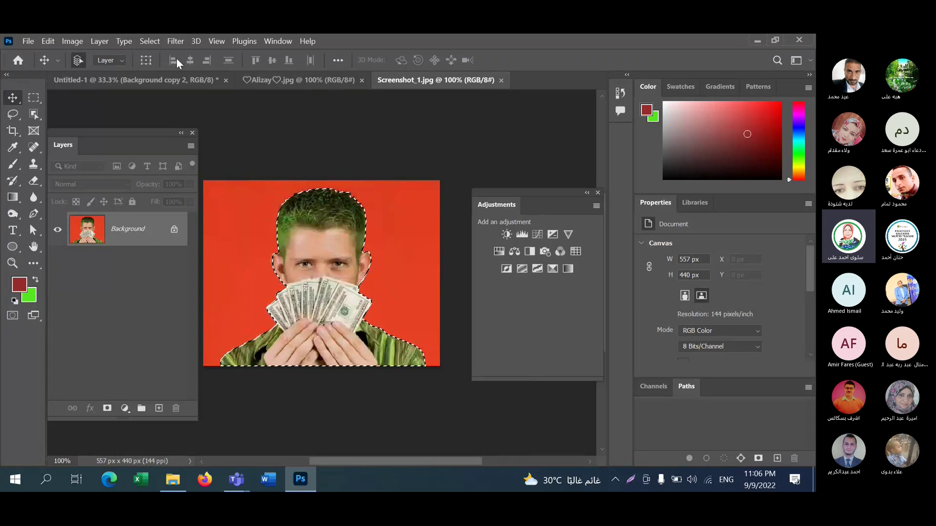
click(149, 43)
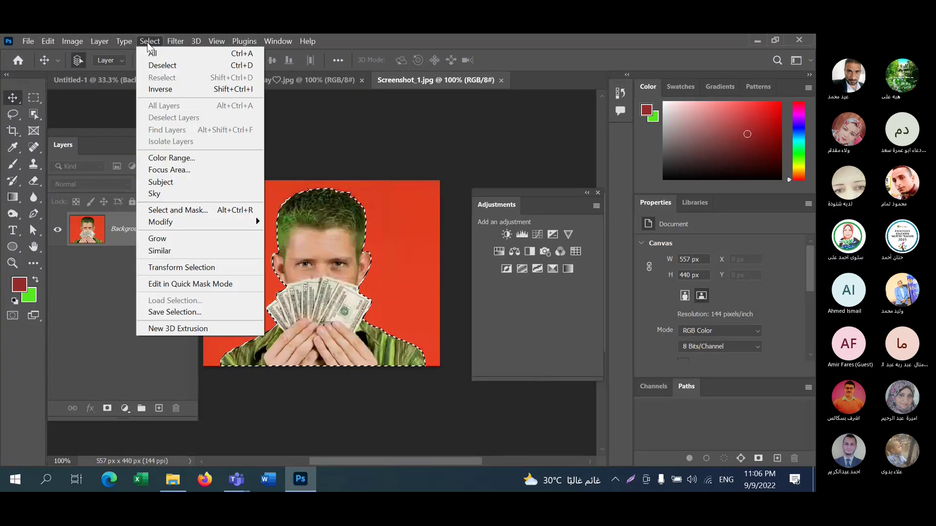
click(183, 210)
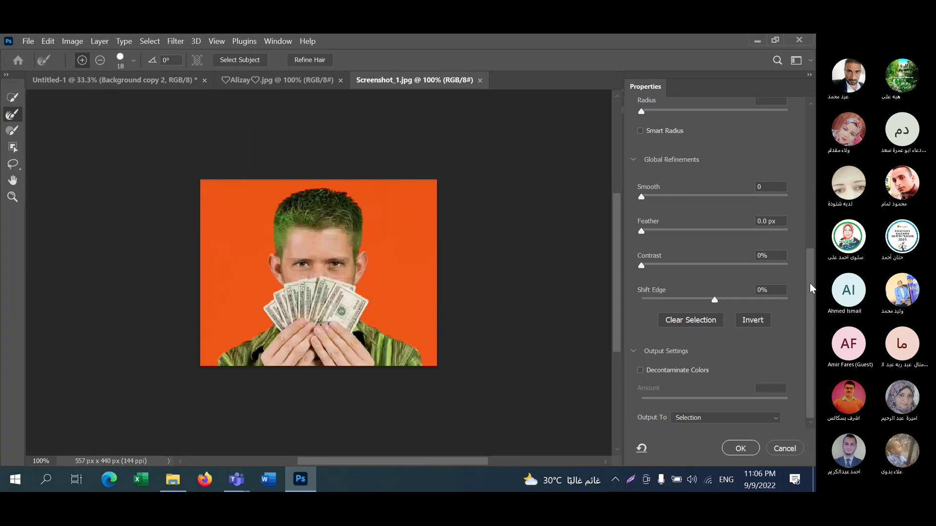
- Set the overlay color for the masked areas to blue #481ee6 and its opacity to 86%
drag(811, 289, 810, 145)
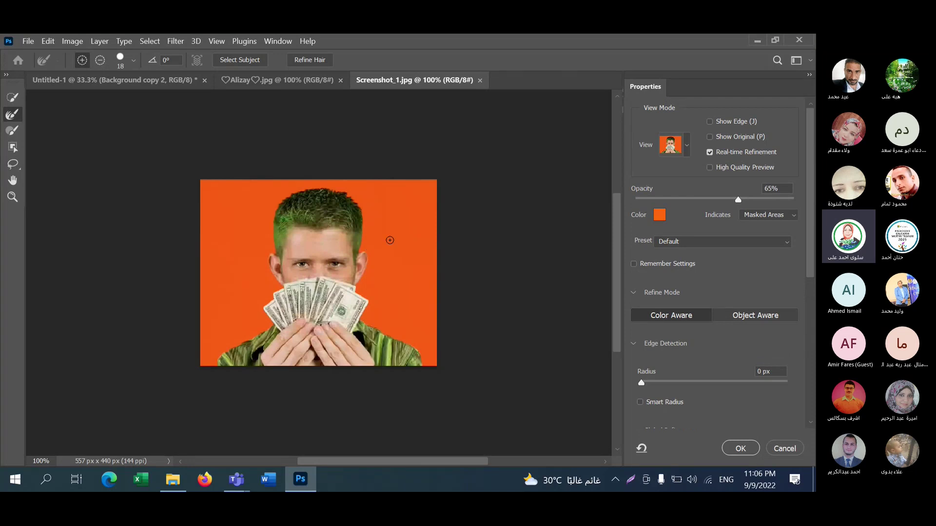
click(659, 217)
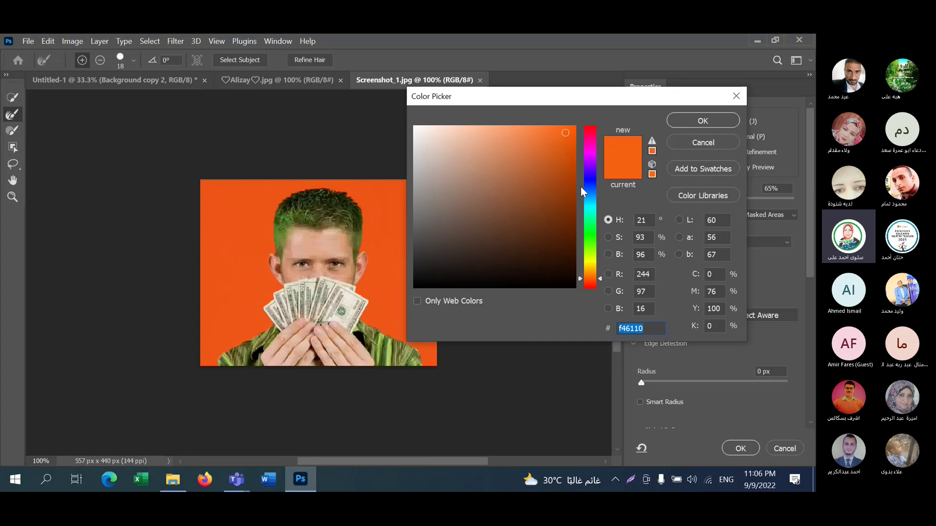
click(590, 174)
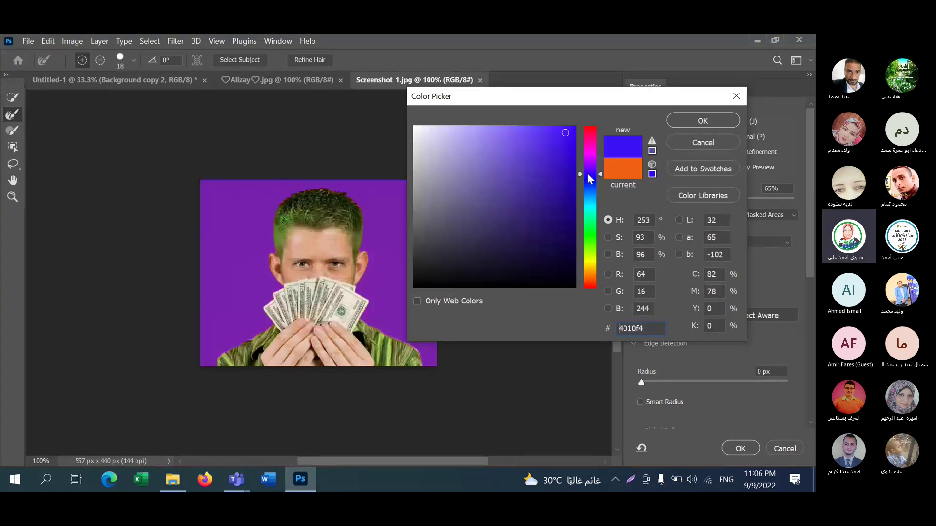
drag(566, 133, 562, 196)
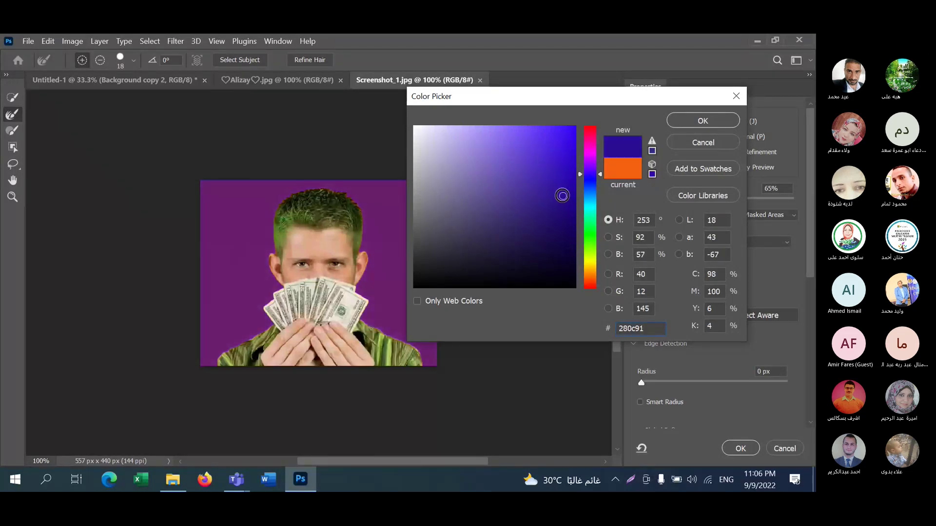
click(555, 141)
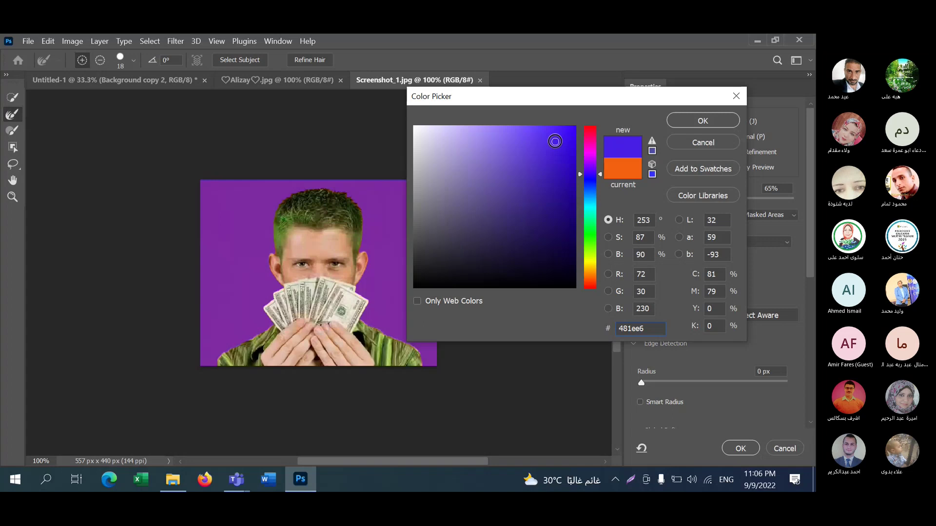
click(697, 123)
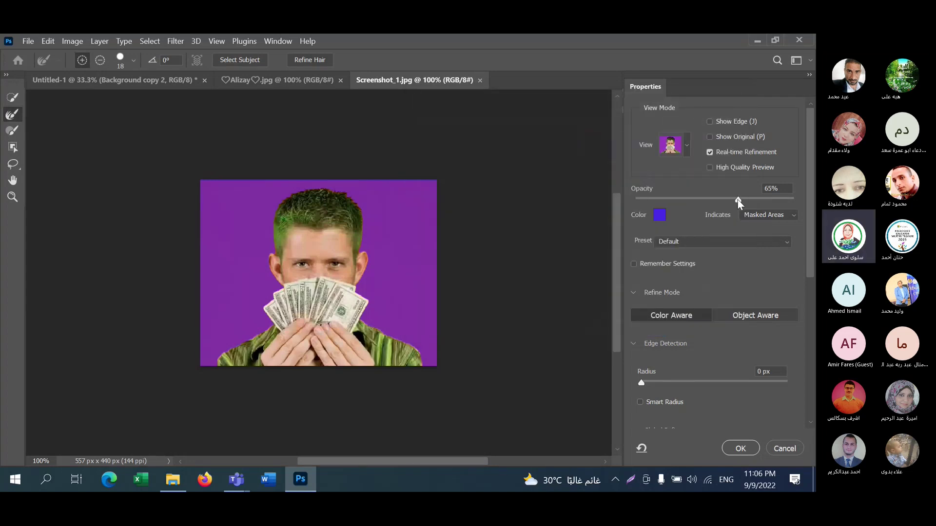
drag(738, 200, 771, 200)
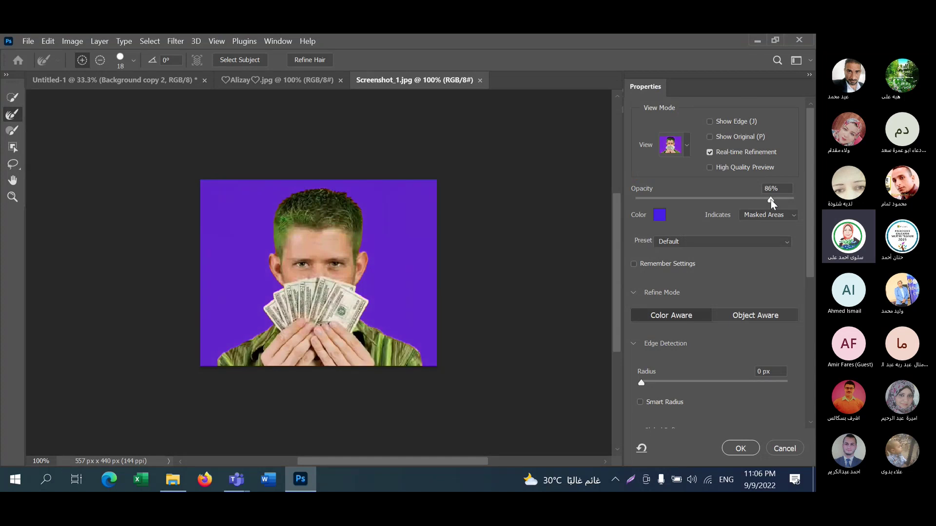
click(772, 202)
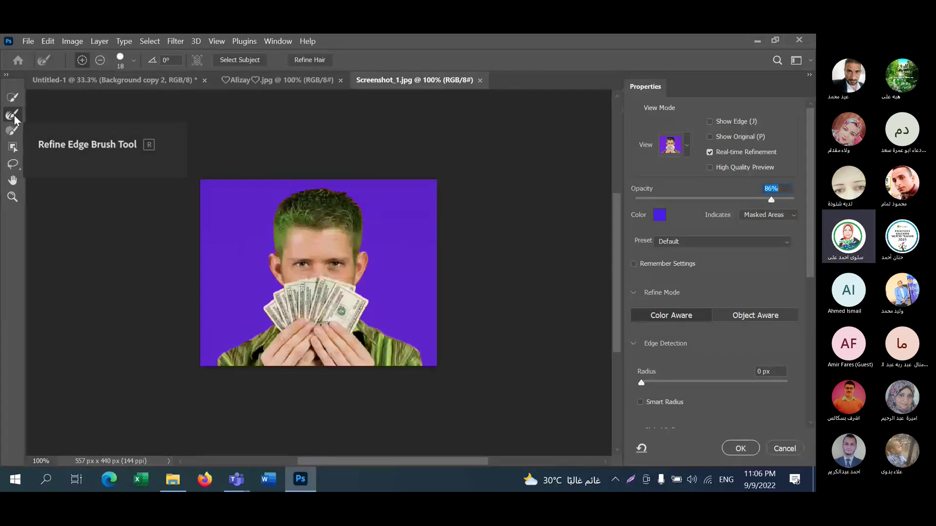
- Set the Refine Edge Brush size to 9 px and refine the selection along the edges of the man's hair
click(13, 197)
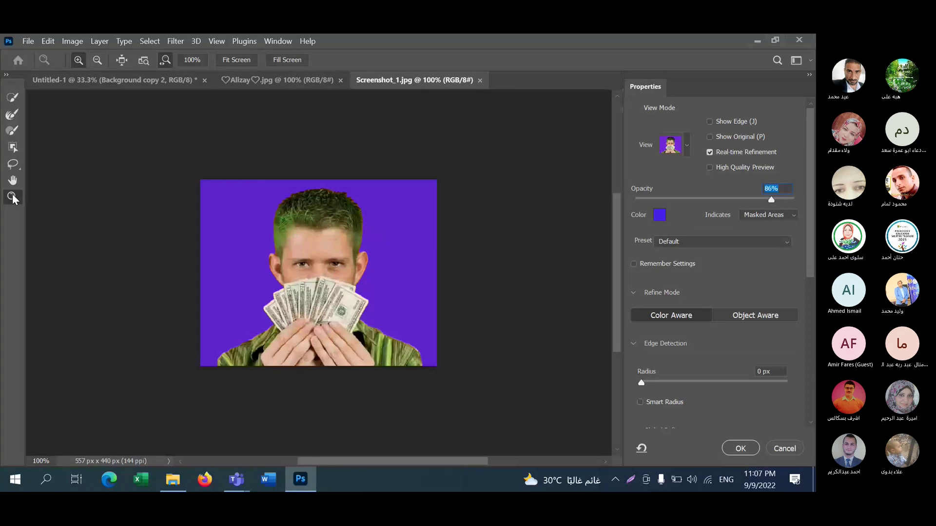
key(ctrl+equal)
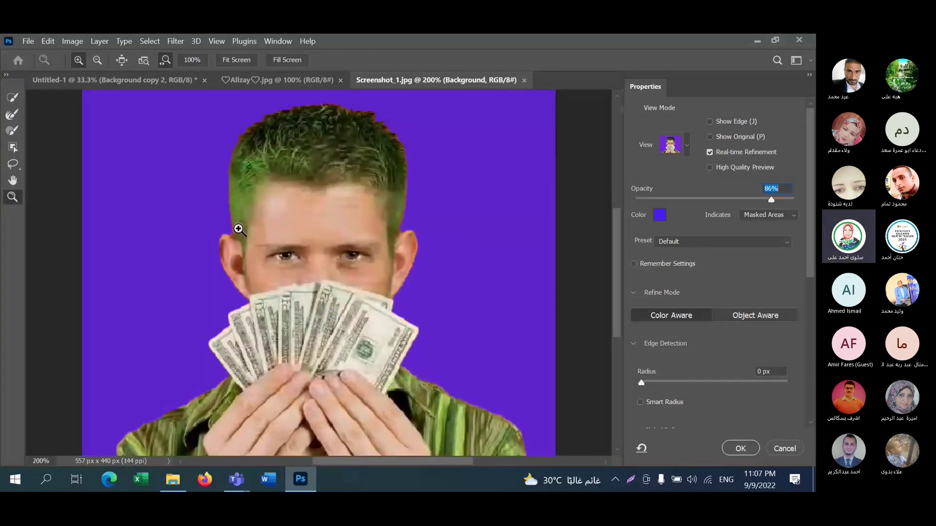
click(12, 115)
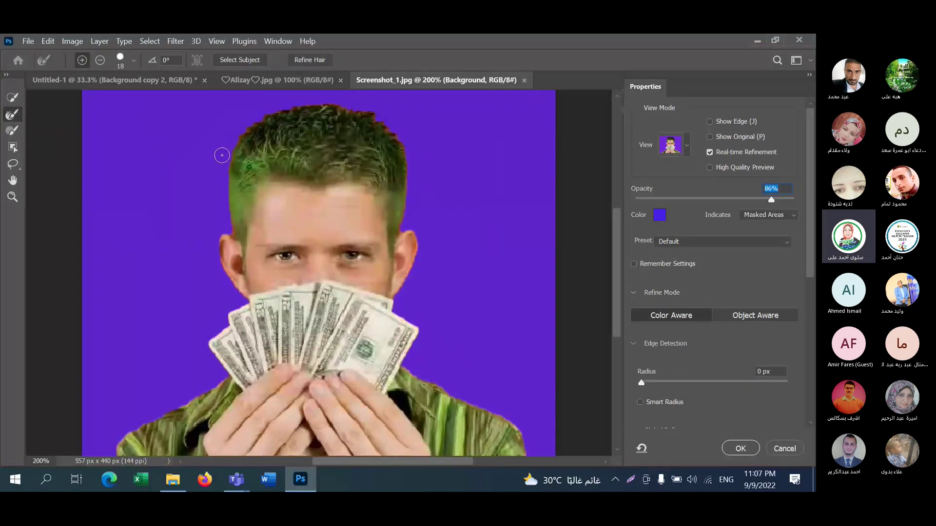
click(133, 61)
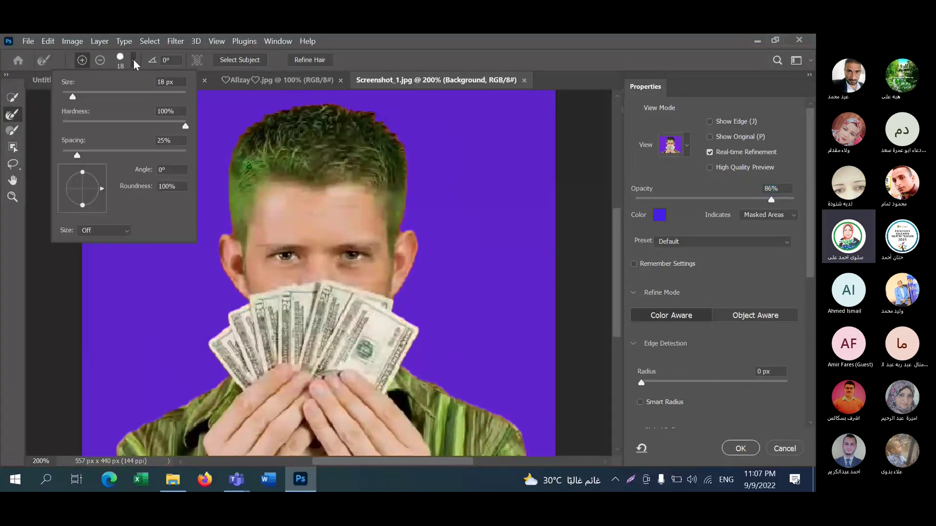
drag(73, 99, 68, 99)
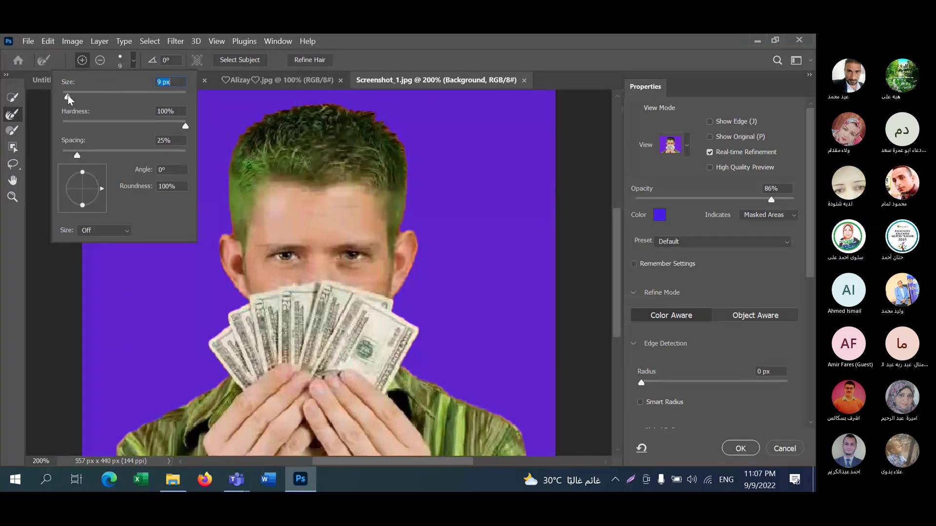
click(225, 197)
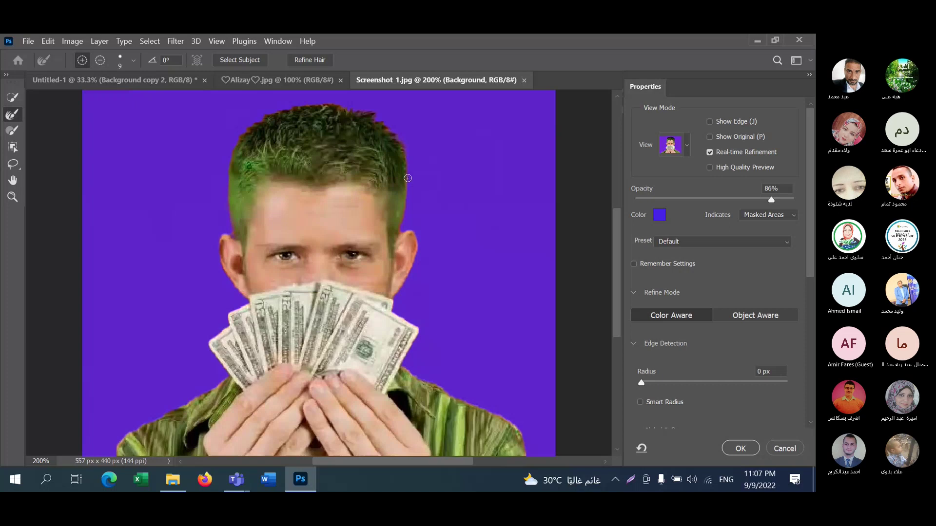
right_click(405, 150)
key(Escape)
key(ctrl+minus)
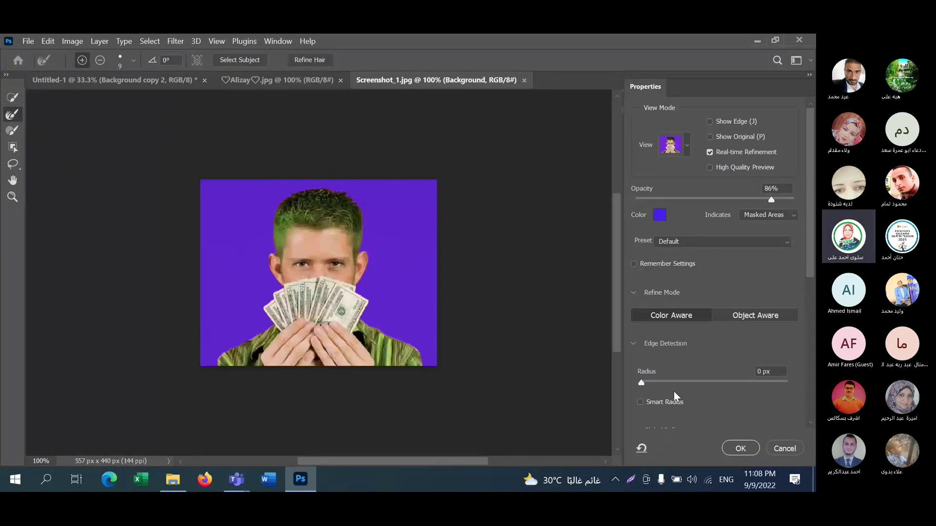
- Raise the Edge Detection radius to 26 px and reduce it to a somewhat smaller value
drag(638, 384, 713, 387)
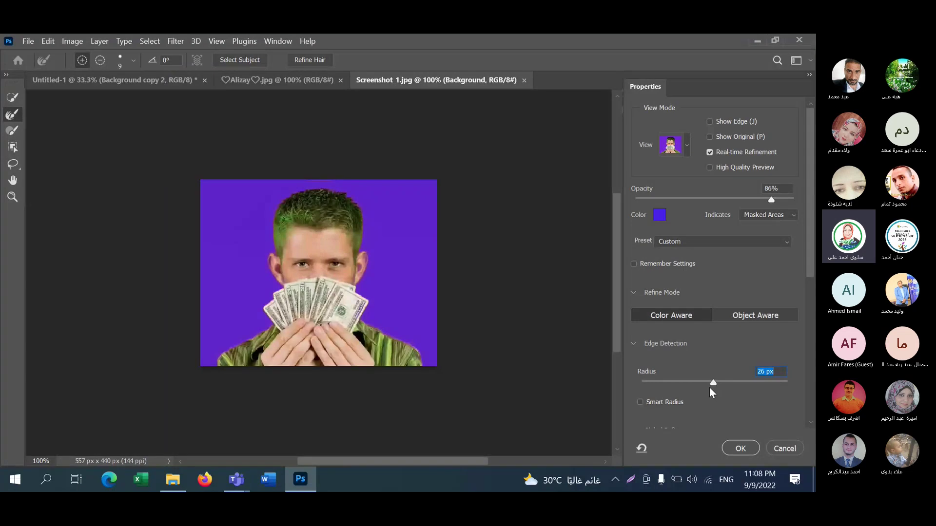
click(712, 383)
drag(709, 383, 692, 387)
- Enable Decontaminate Colors in the output settings and set its amount to 46%
drag(810, 268, 673, 408)
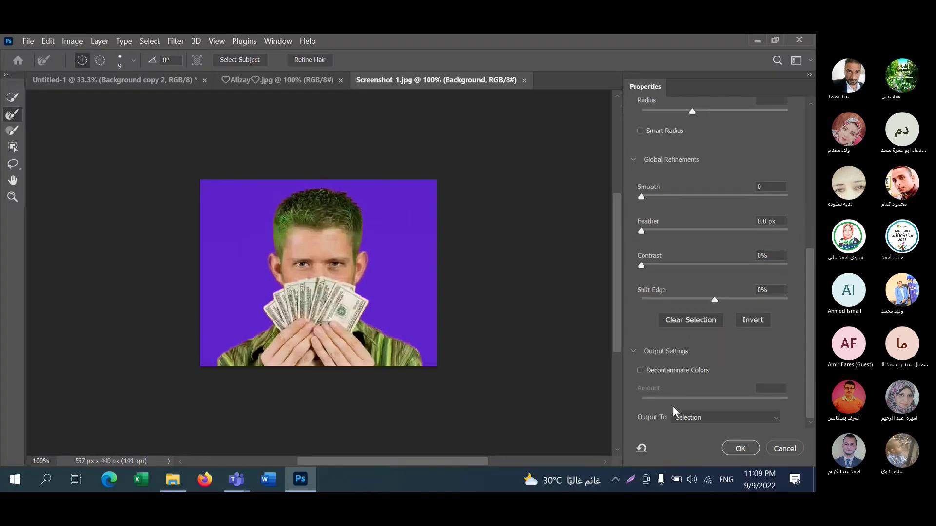
click(639, 371)
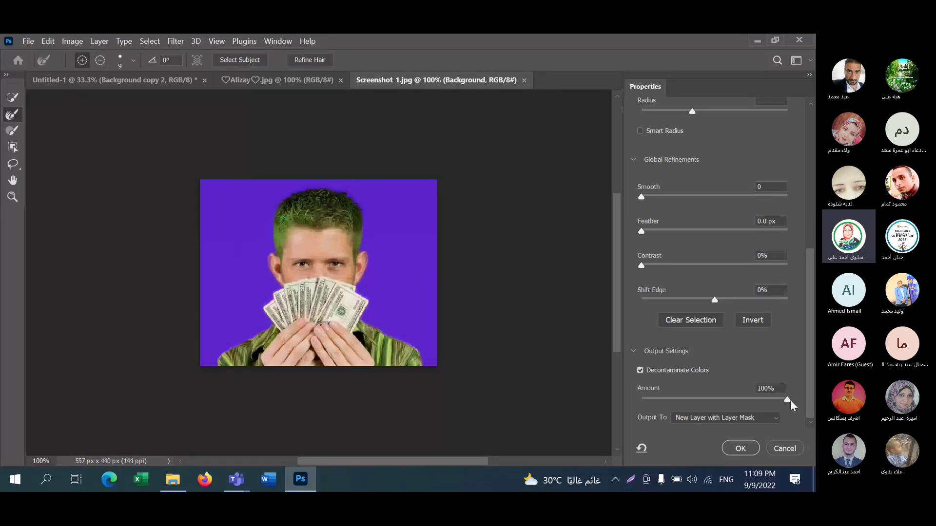
mouse_move(732, 408)
mouse_down()
mouse_move(786, 404)
mouse_move(738, 404)
mouse_up()
click(738, 402)
mouse_move(705, 403)
mouse_down()
mouse_move(720, 403)
mouse_move(709, 401)
mouse_up()
- Output the refined selection as a new layer with a layer mask and apply it
click(774, 419)
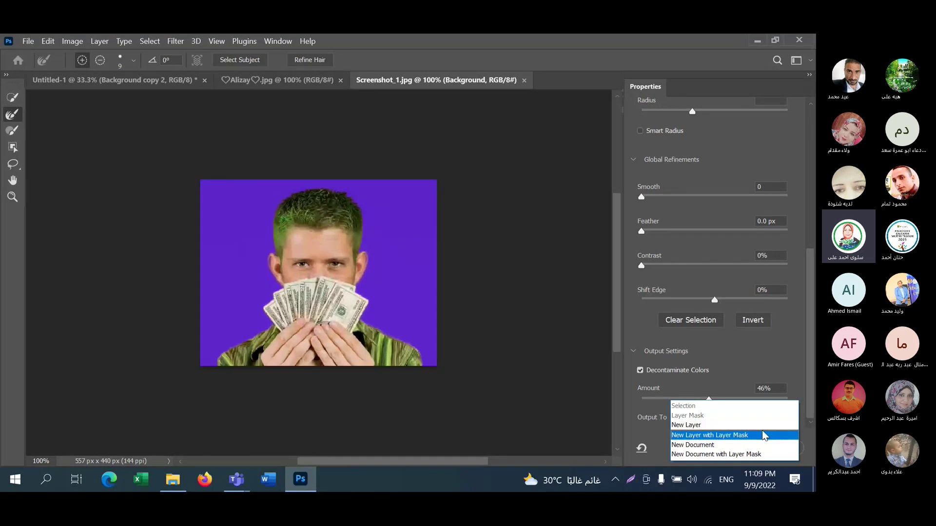
click(763, 436)
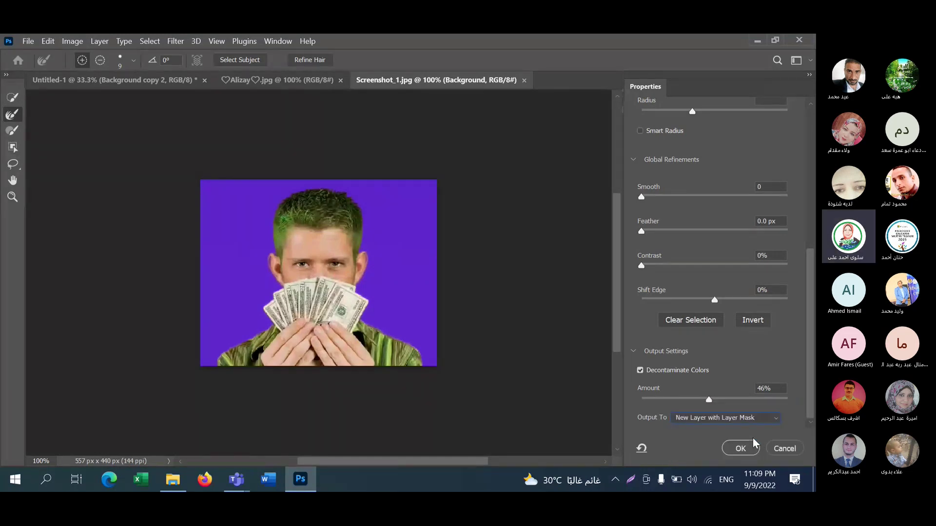
click(742, 446)
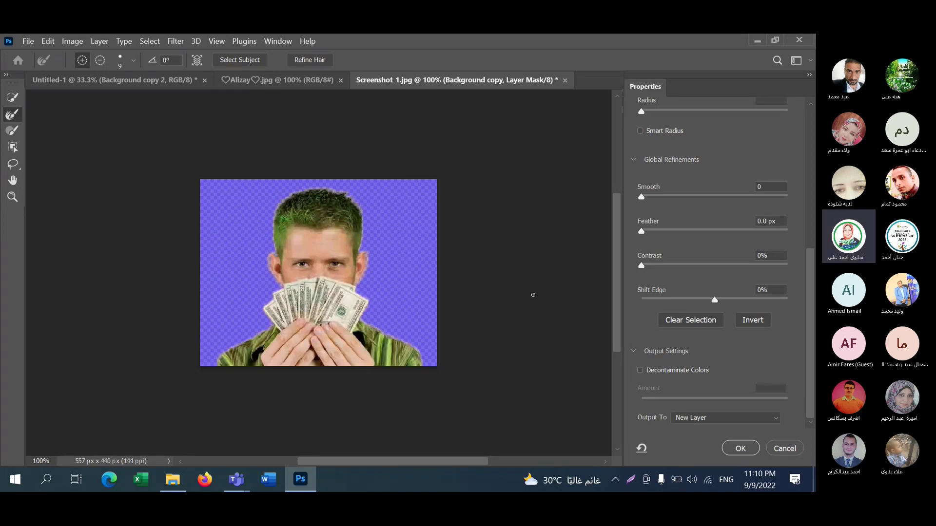
- Set the overlay opacity to 99% and subtract areas beside the man's head and ear with the Quick Selection tool at size 13
drag(811, 254, 792, 141)
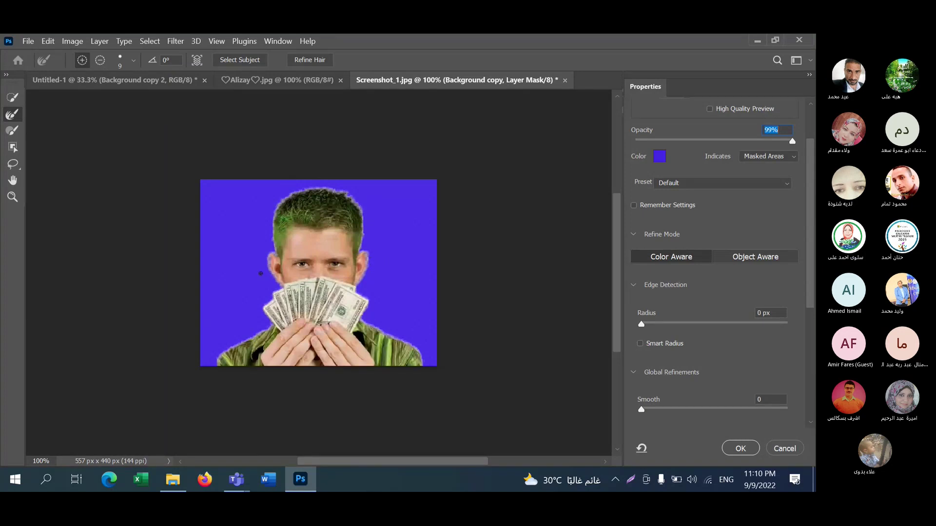
click(13, 98)
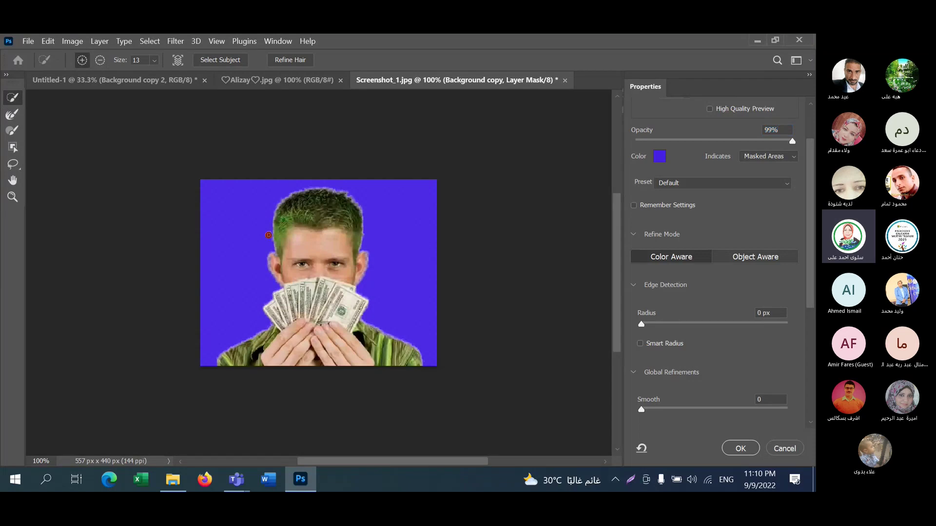
click(269, 237)
key(alt)
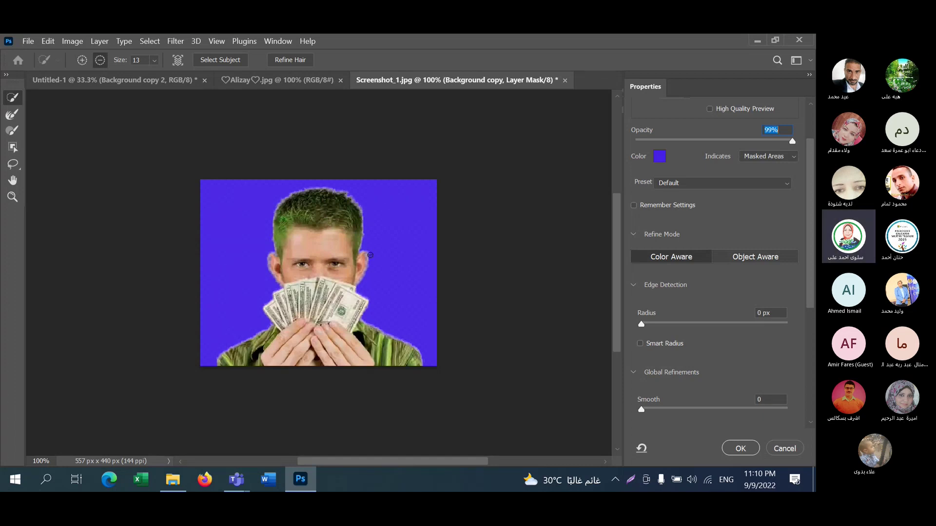
click(369, 256)
mouse_move(369, 257)
mouse_down()
mouse_move(369, 275)
mouse_move(368, 238)
mouse_up()
- Subtract the outer parts of both of the man's shoulders from the mask with the Quick Selection tool
drag(420, 350, 423, 364)
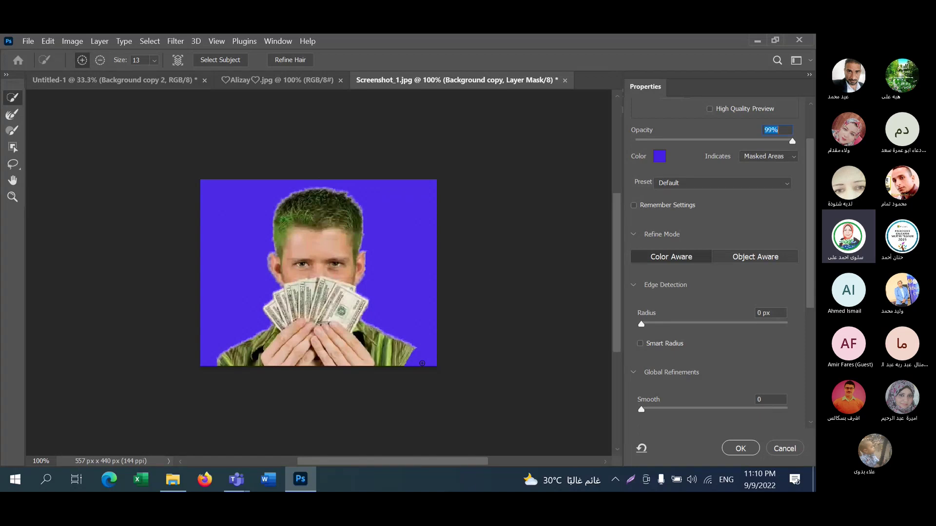
key(alt)
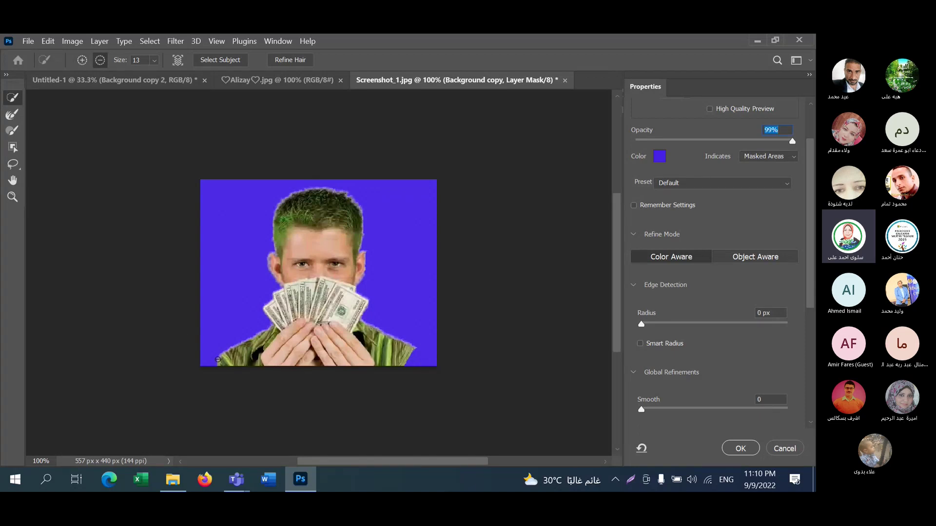
mouse_move(217, 360)
mouse_down()
mouse_move(233, 348)
mouse_move(231, 359)
mouse_move(236, 346)
mouse_up()
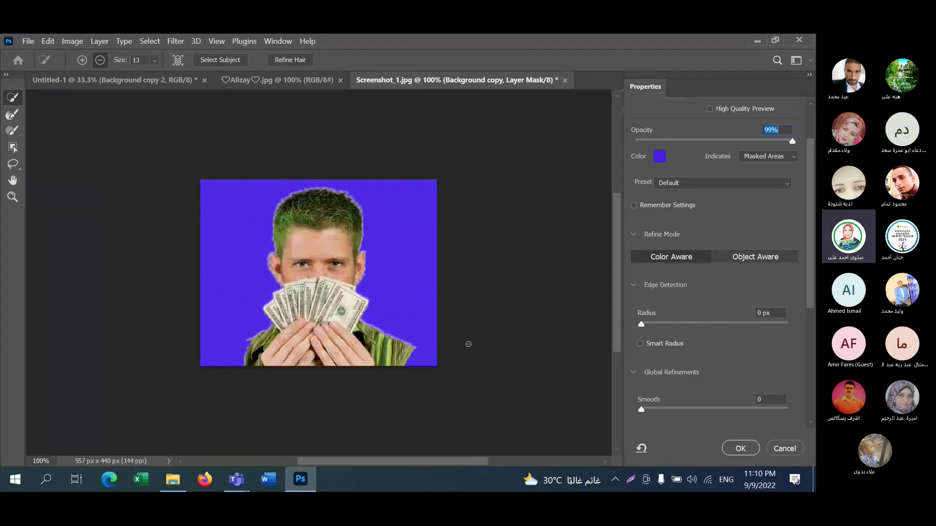
mouse_move(415, 348)
mouse_down()
mouse_move(404, 353)
mouse_move(394, 339)
mouse_up()
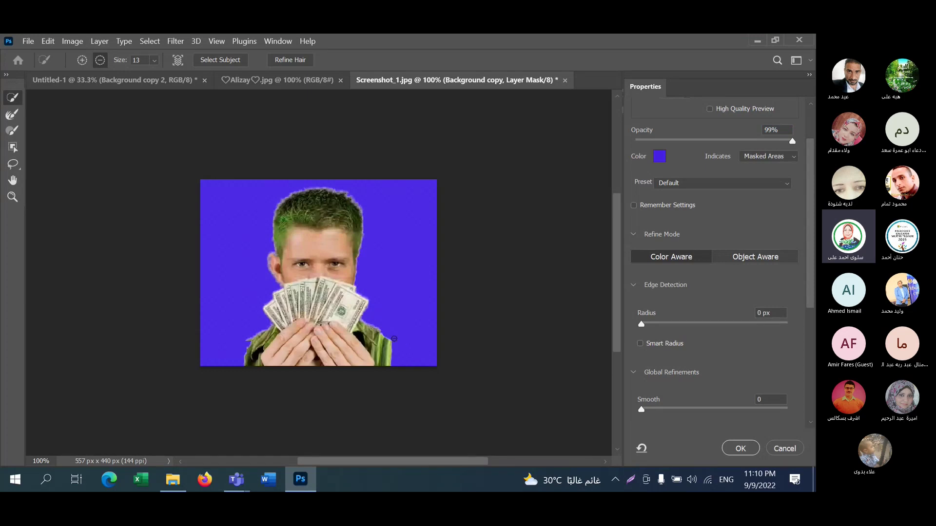
key(ctrl+z)
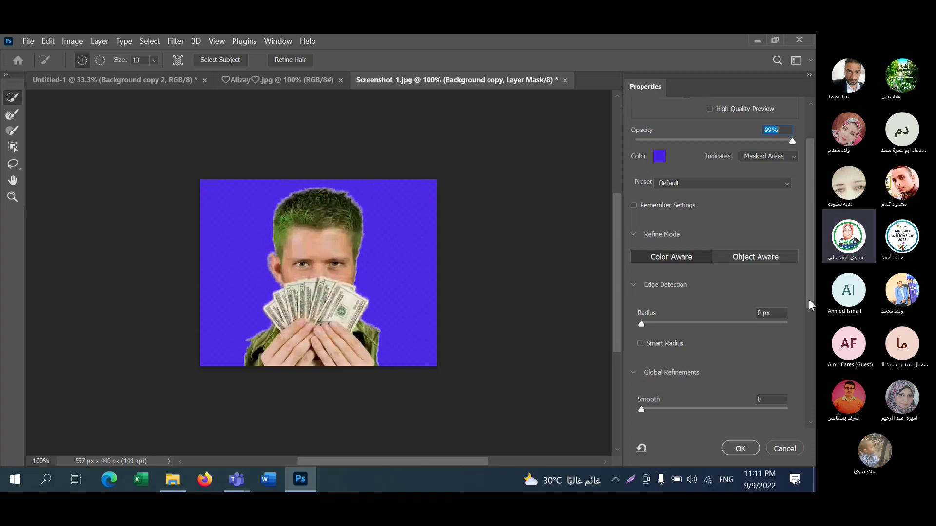
- Set the trimmed mask's output to New Layer with Layer Mask and apply the result
scroll(810, 305, down, 5)
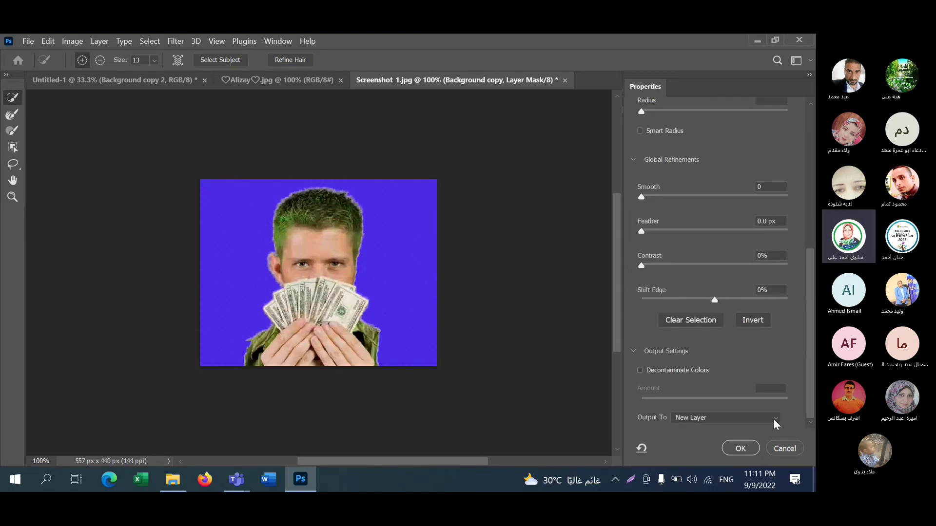
click(775, 424)
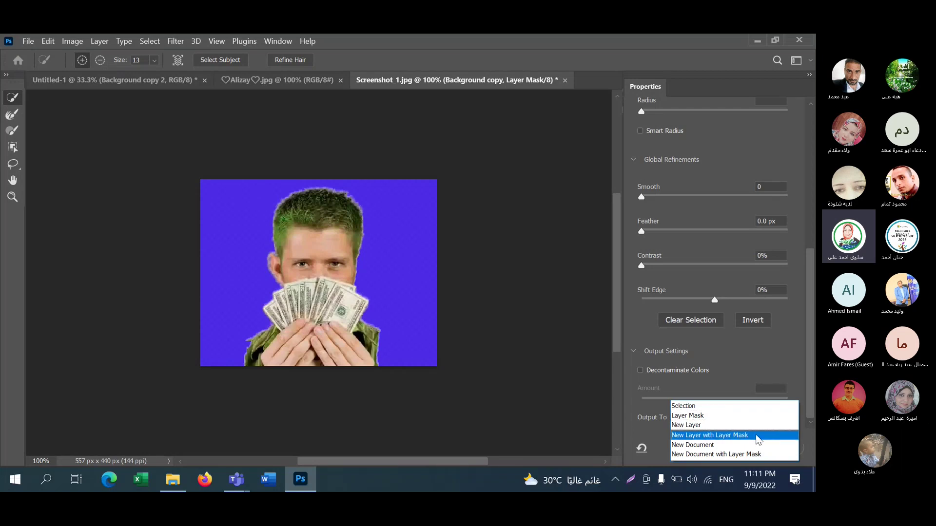
click(759, 436)
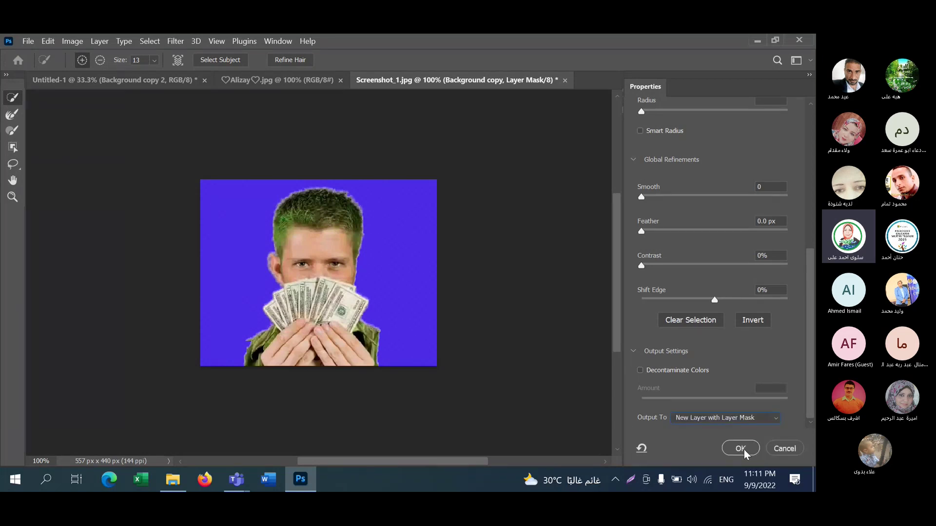
click(741, 449)
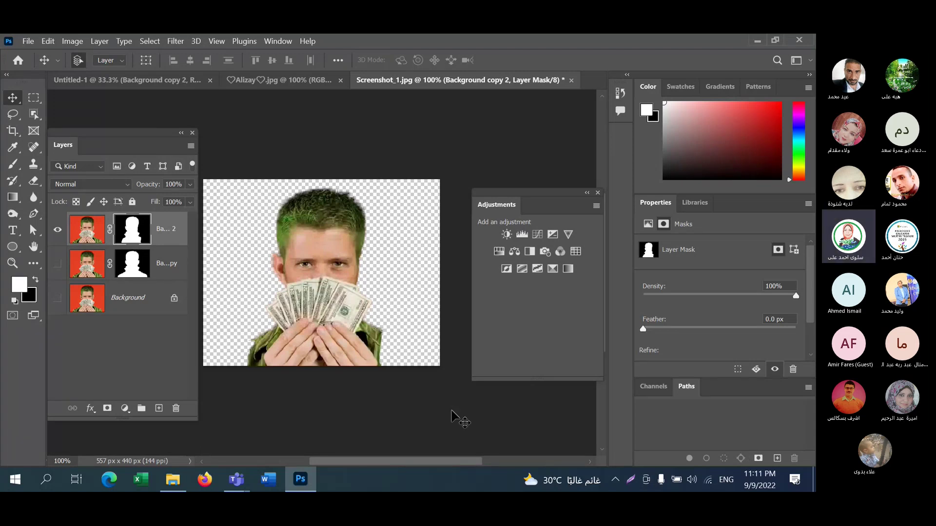
- Compare the two masked copies of the man by toggling the visibility of their layers
click(170, 275)
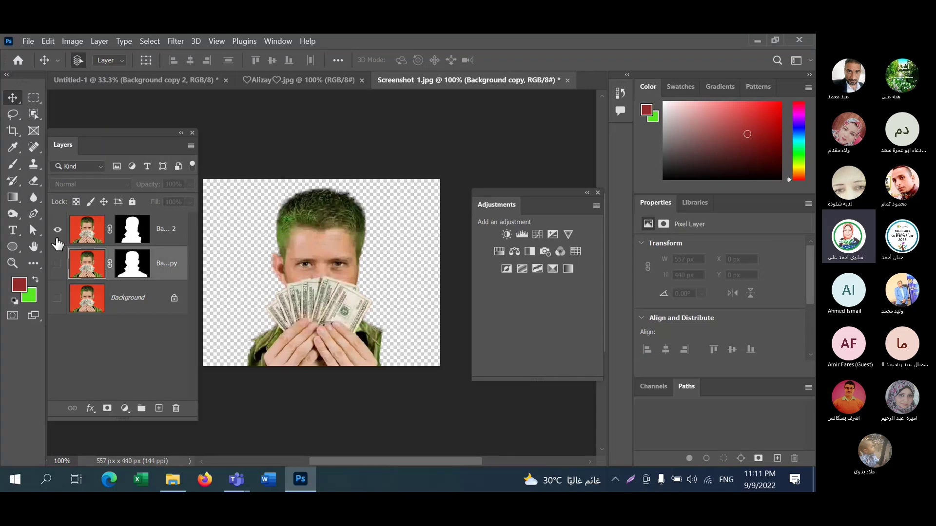
click(57, 263)
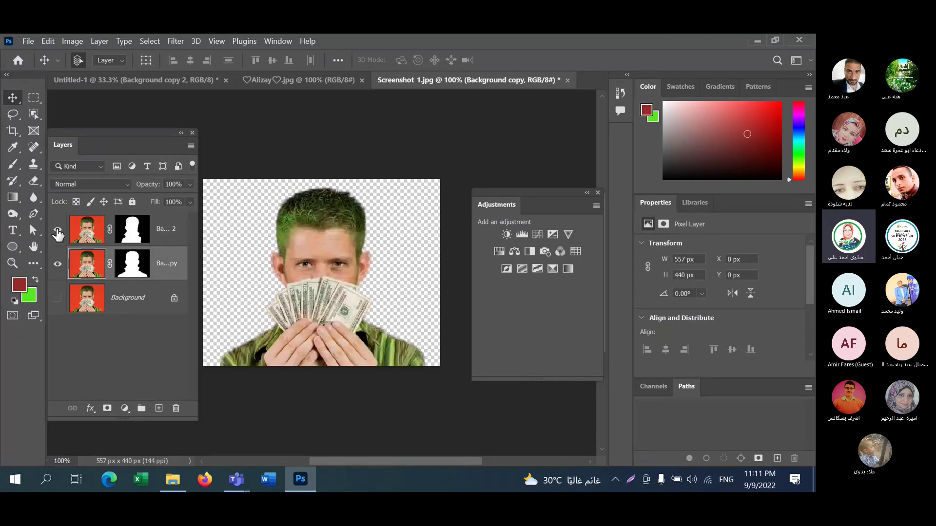
click(58, 232)
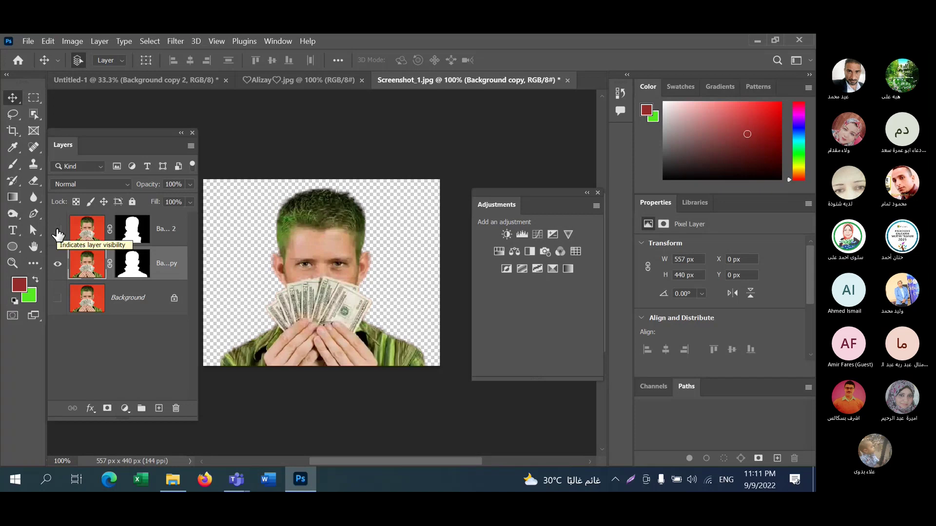
click(59, 264)
click(59, 265)
click(58, 232)
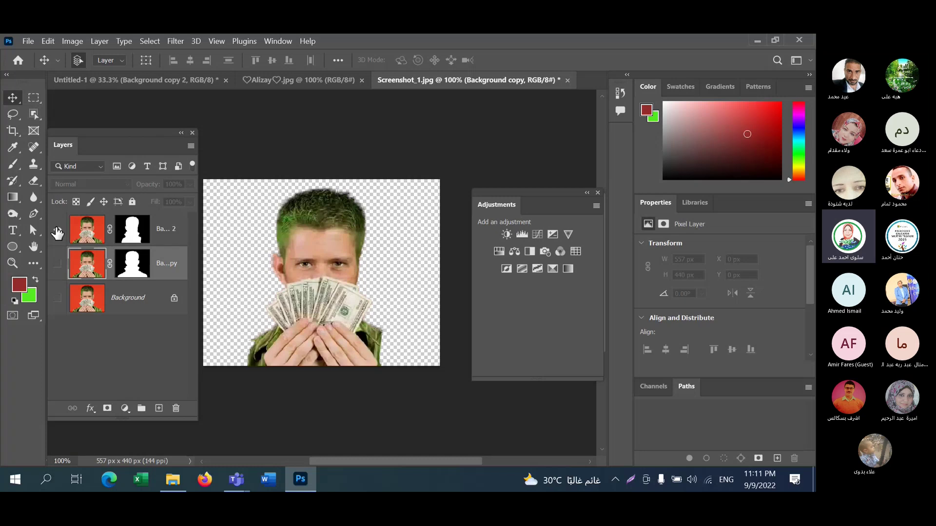
click(58, 230)
- Reopen the Background copy 2 mask in Select and Mask and add both shoulders back to the selection
double_click(129, 233)
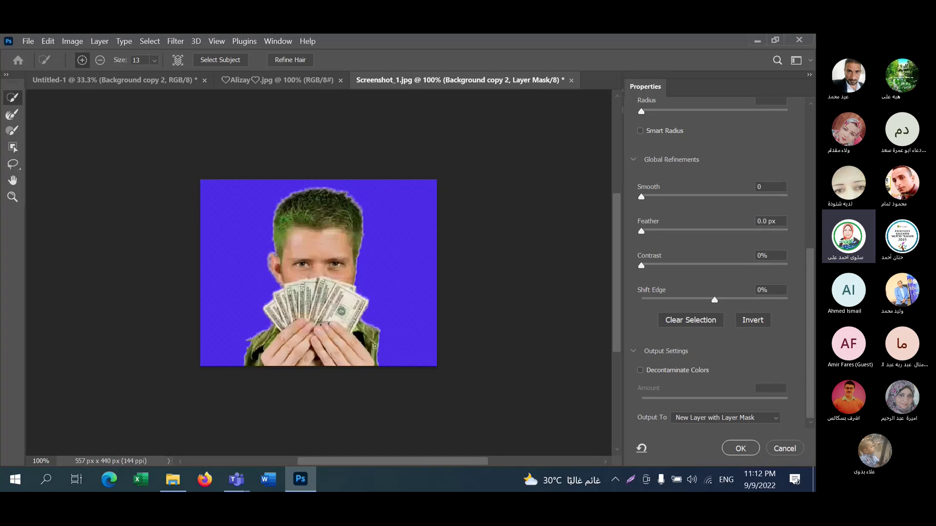
mouse_move(375, 346)
mouse_down()
mouse_move(383, 363)
mouse_move(380, 335)
mouse_move(421, 362)
mouse_up()
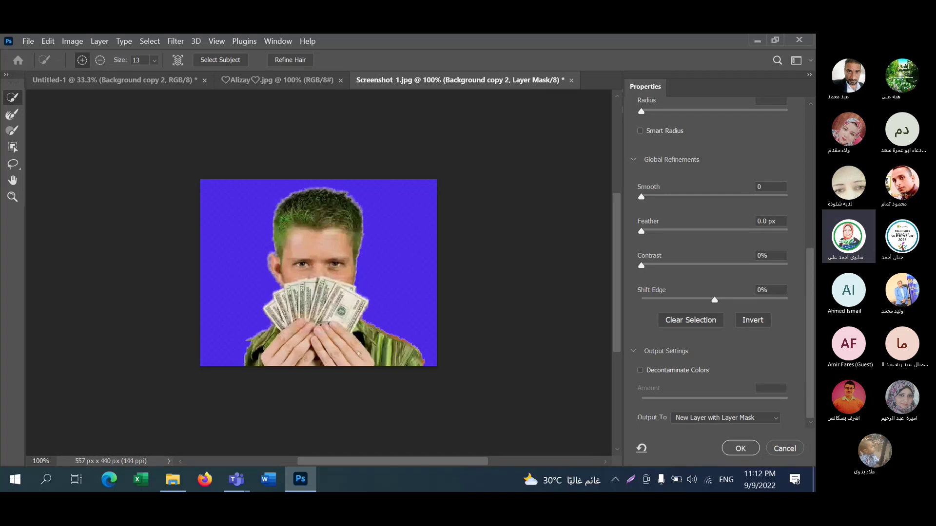
drag(241, 341, 229, 356)
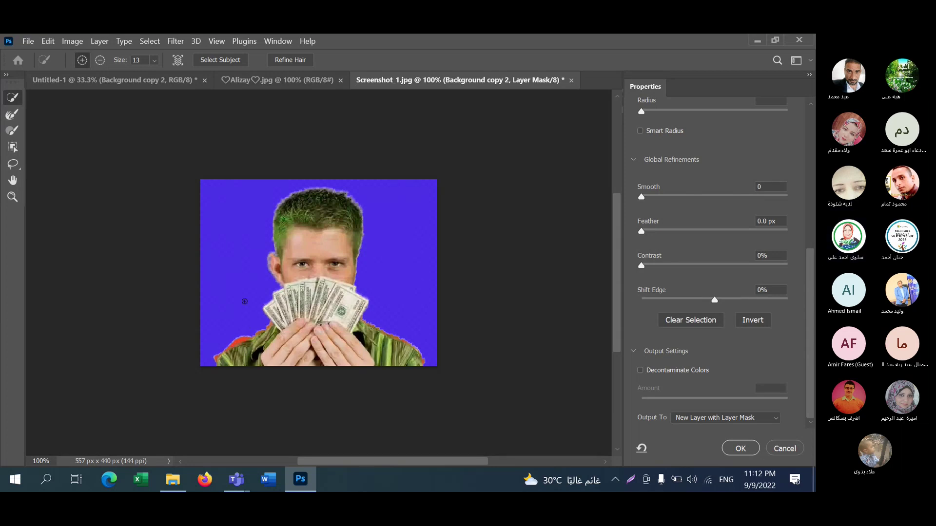
- Subtract the red background patch above the man's shoulder and output the result as a new layer with a layer mask
key(alt)
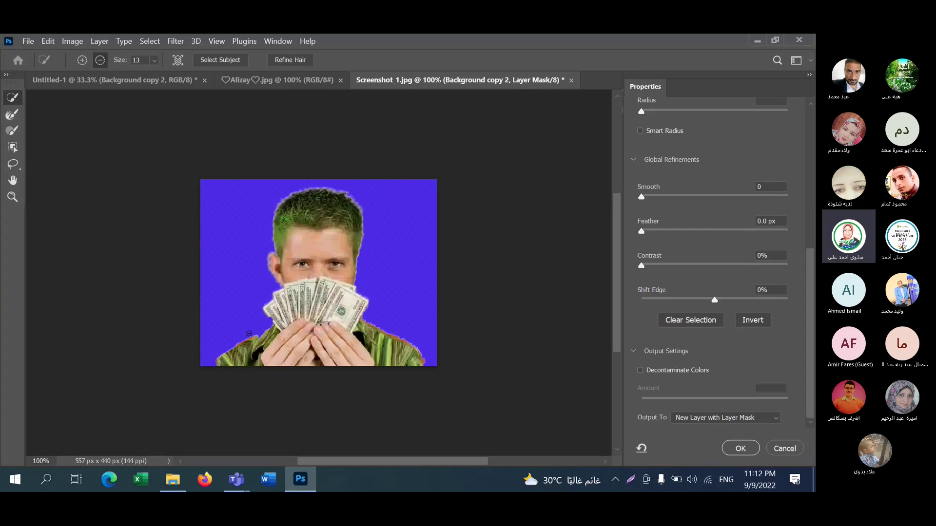
click(81, 60)
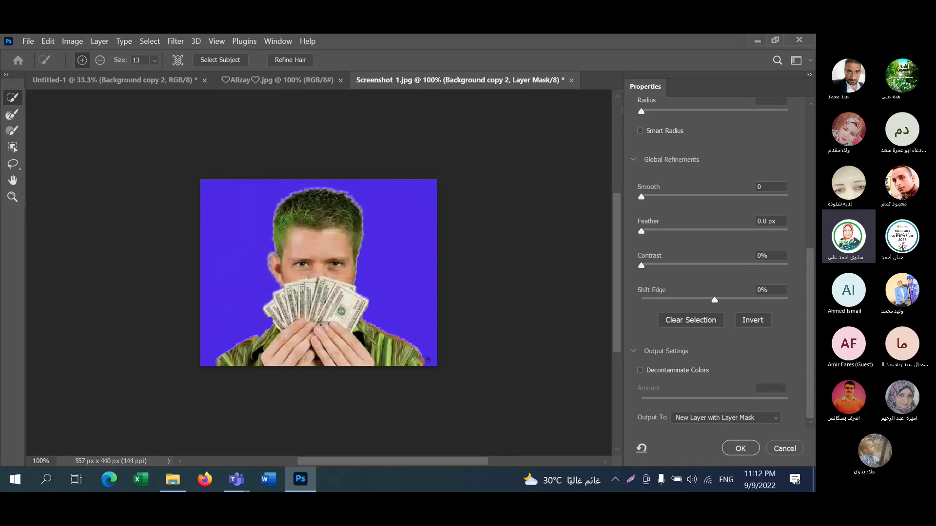
key(alt)
click(741, 448)
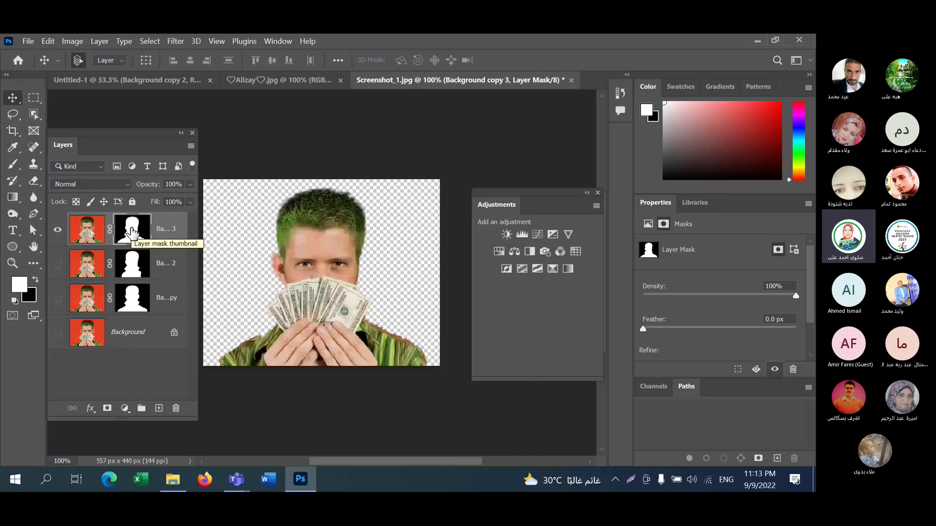
key(shift+Tab)
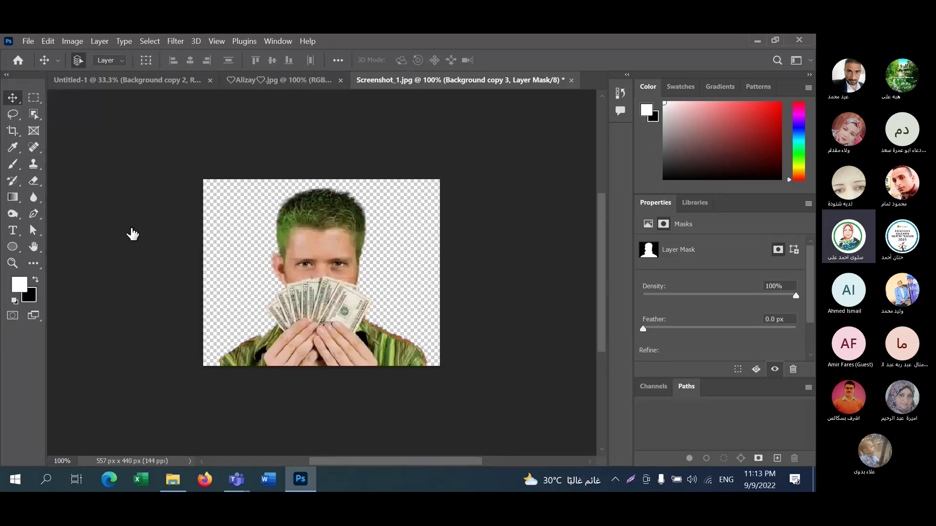
key(ctrl+alt+r)
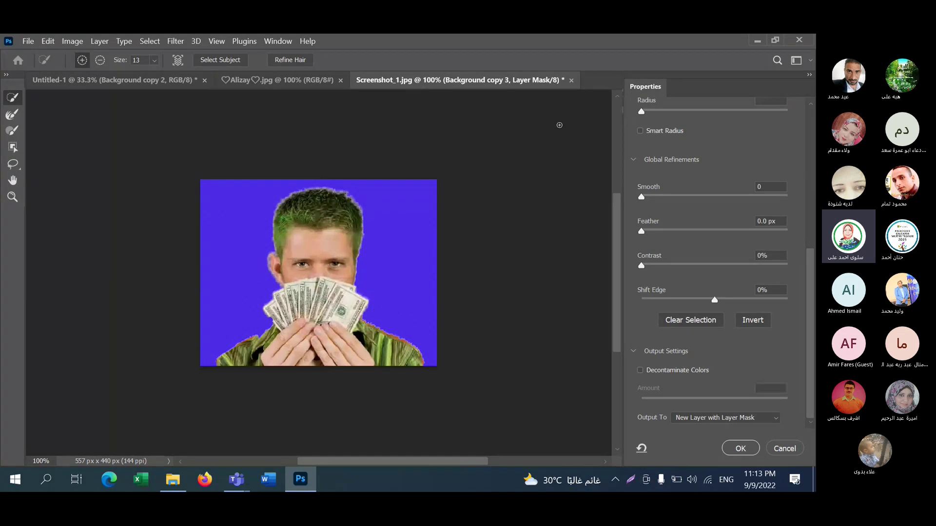
click(784, 448)
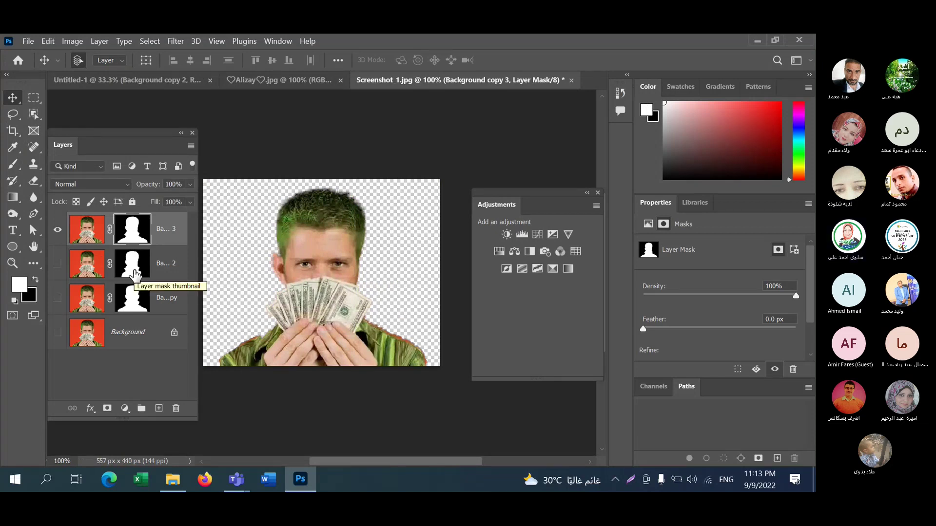
- Open the 2020 Crystal Long Formal Evening Dress image from New folder (10) on the Desktop
click(306, 80)
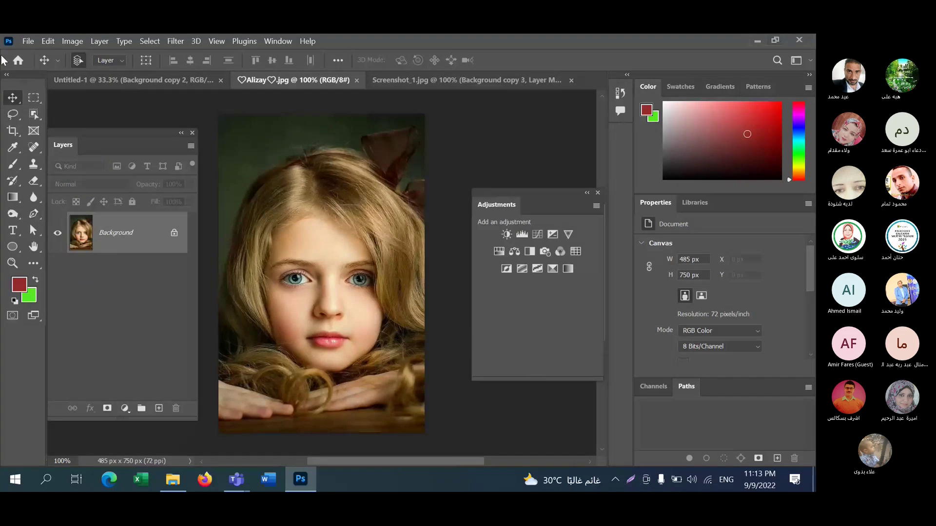
click(25, 41)
click(42, 65)
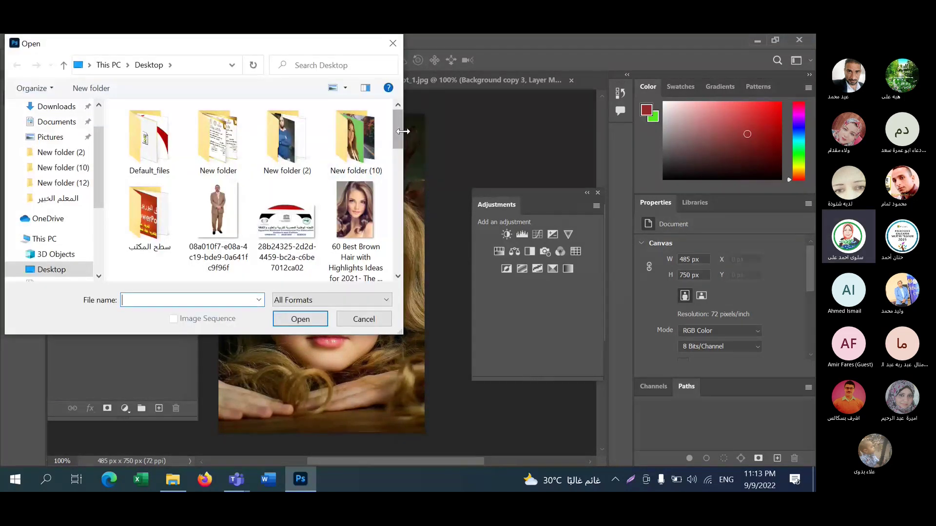
mouse_move(403, 137)
mouse_down()
mouse_move(390, 134)
mouse_move(409, 133)
mouse_up()
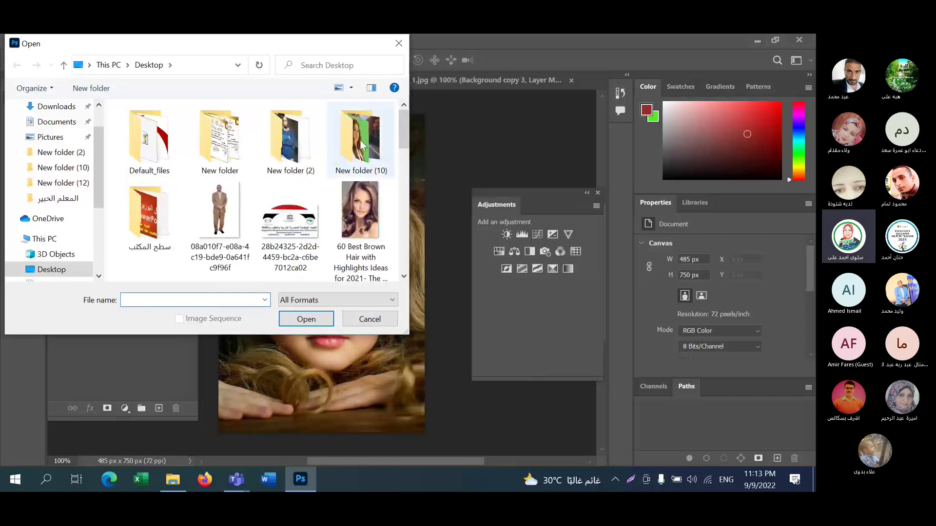
double_click(360, 139)
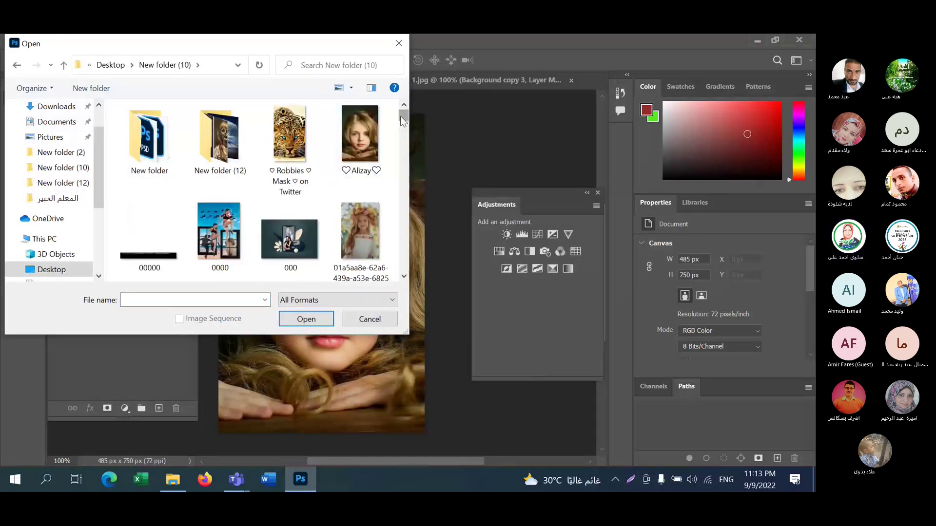
drag(401, 118, 405, 130)
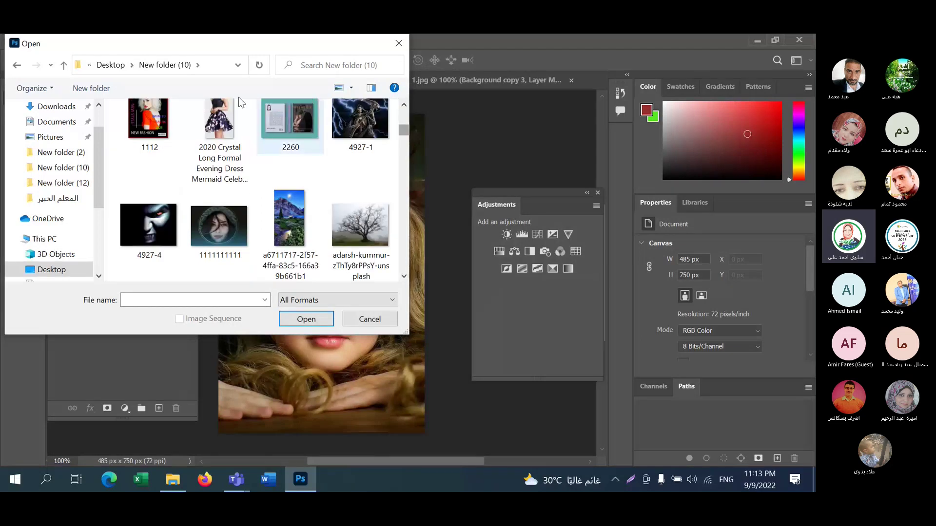
click(239, 100)
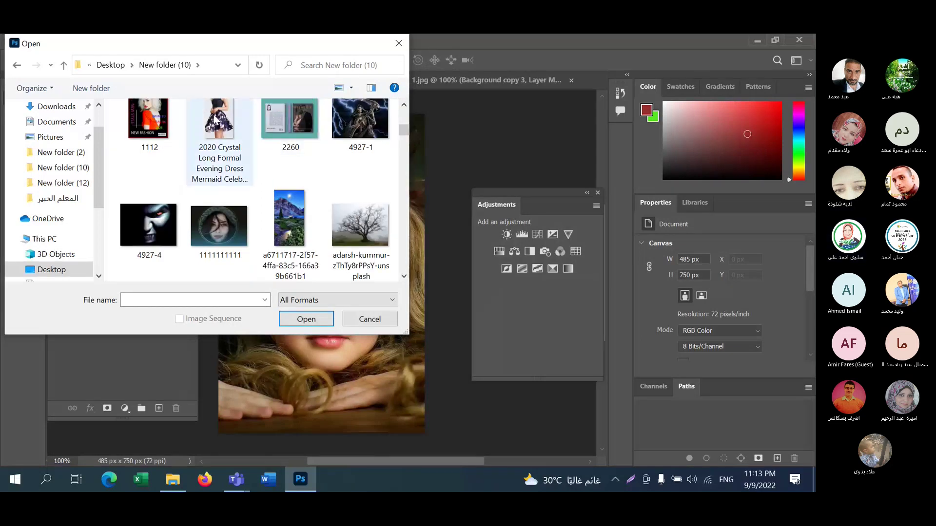
click(306, 319)
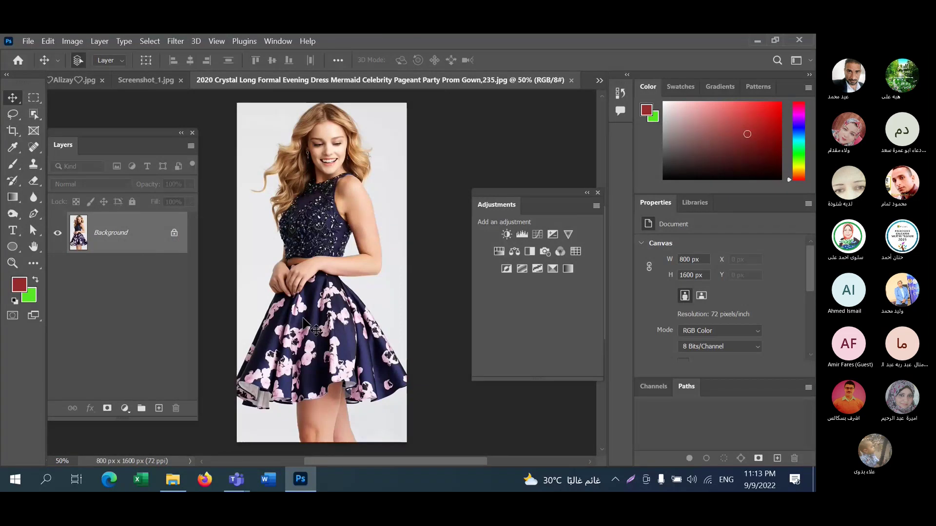
- Select the woman with Select Subject and add a layer mask that cuts her out from the background
click(151, 40)
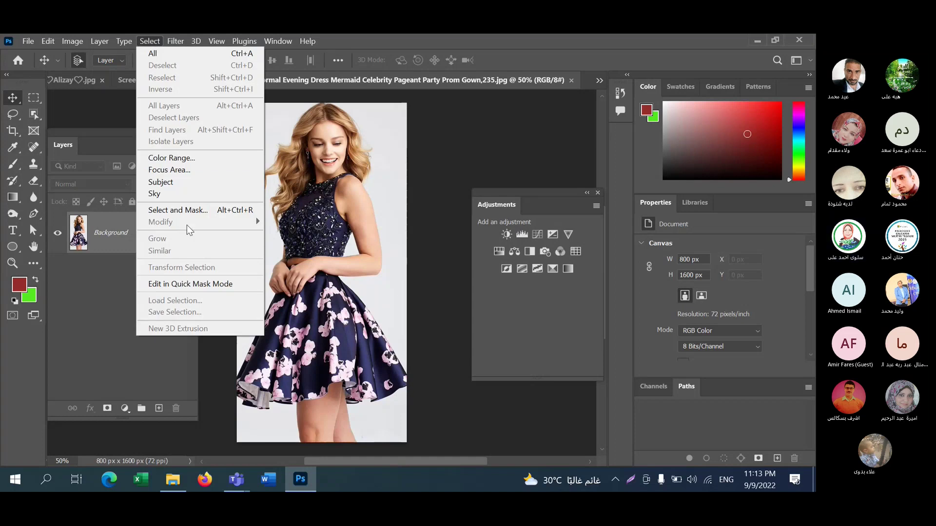
click(191, 183)
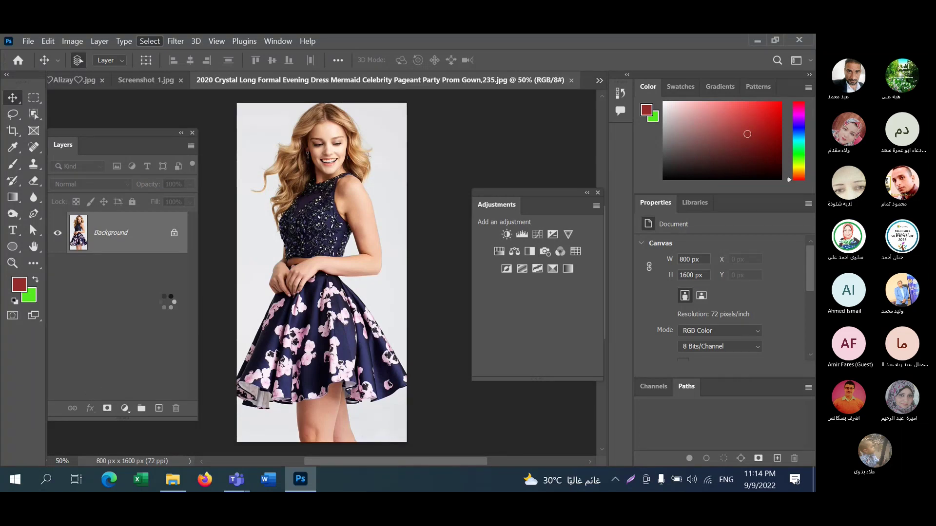
click(107, 409)
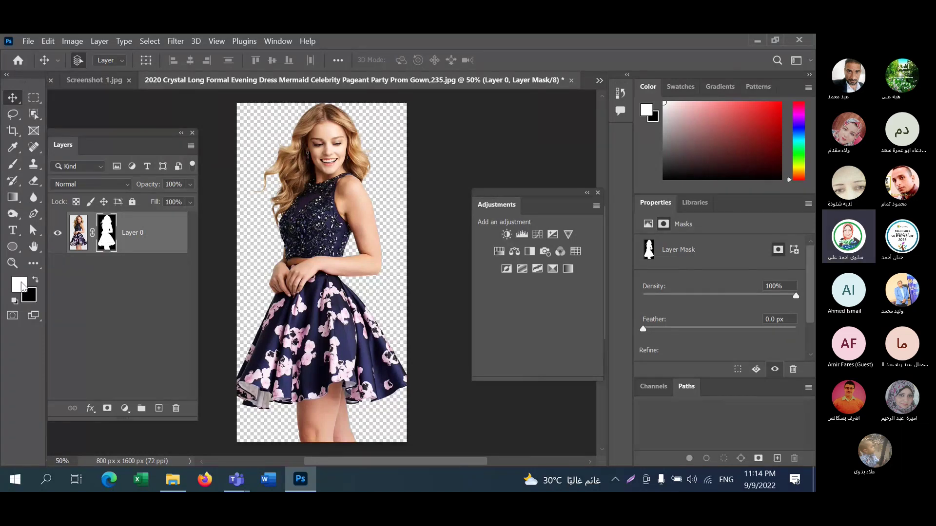
- Brush white on the layer mask to bring back the pale background beside the woman's waist and skirt
click(13, 166)
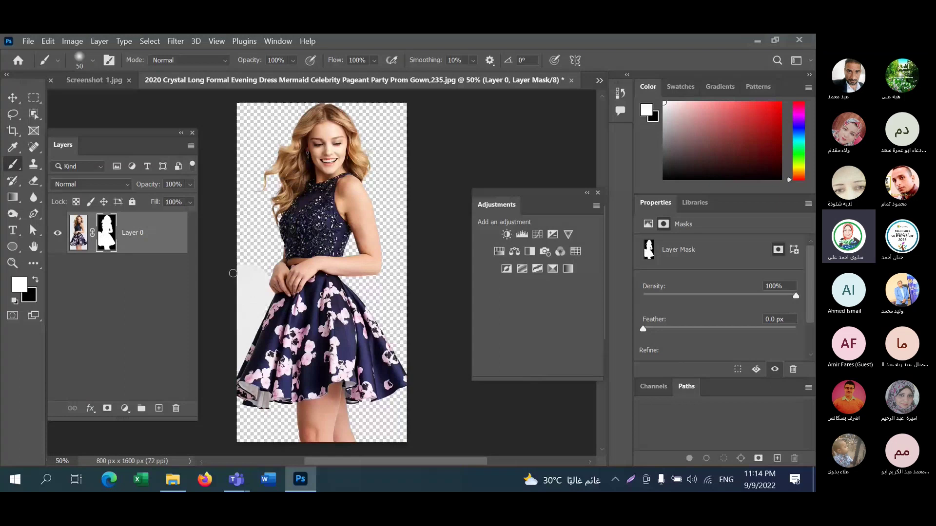
mouse_move(270, 289)
mouse_down()
mouse_move(280, 241)
mouse_move(272, 227)
mouse_move(266, 269)
mouse_move(253, 267)
mouse_move(248, 238)
mouse_move(241, 266)
mouse_move(240, 242)
mouse_move(269, 222)
mouse_move(269, 240)
mouse_move(239, 234)
mouse_move(276, 227)
mouse_move(247, 265)
mouse_up()
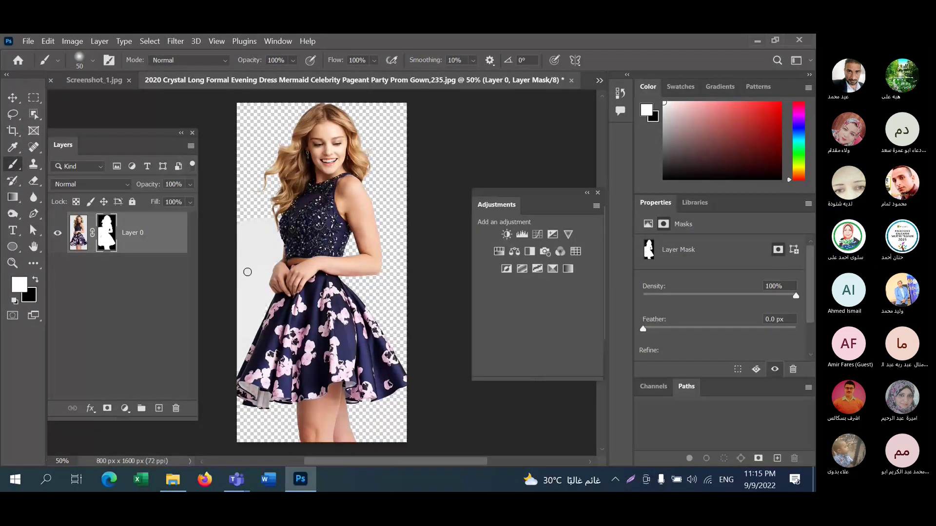
- Add a vector mask to Layer 0 and shift the masked woman slightly to the right
click(108, 408)
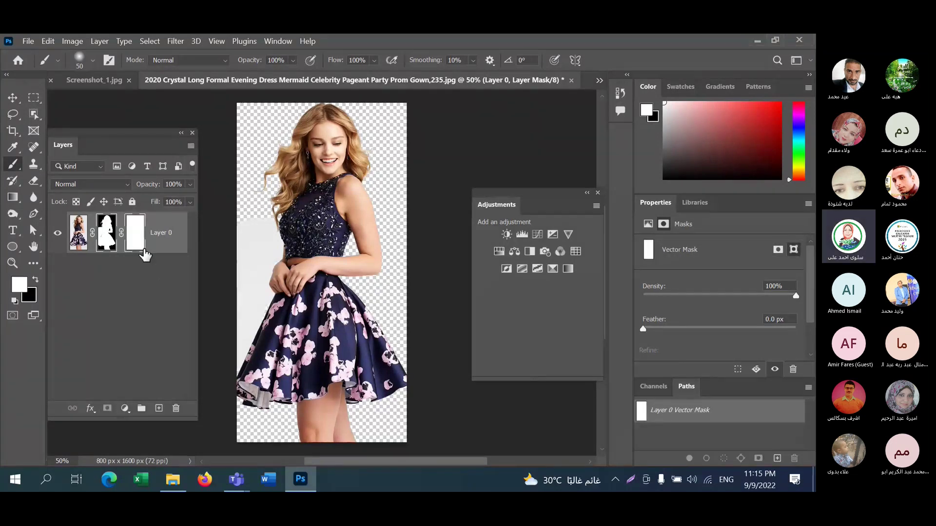
click(12, 97)
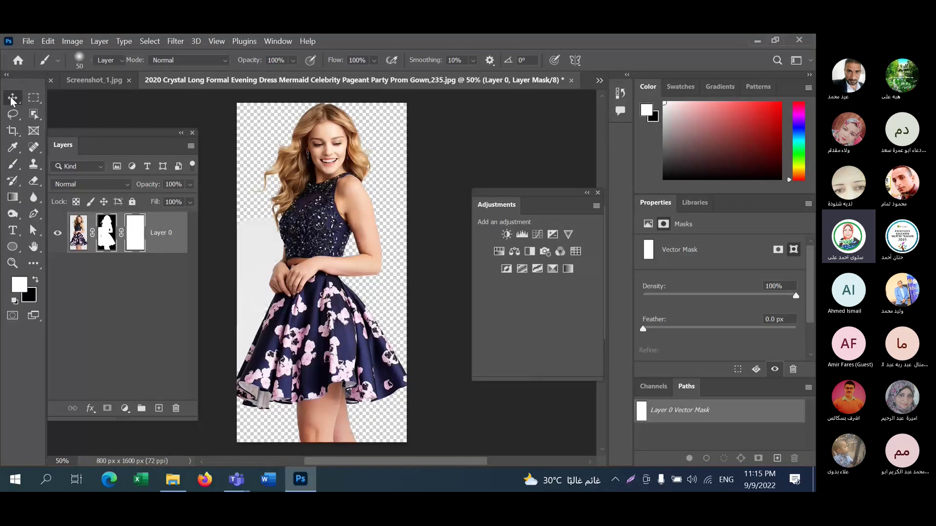
drag(281, 243, 301, 238)
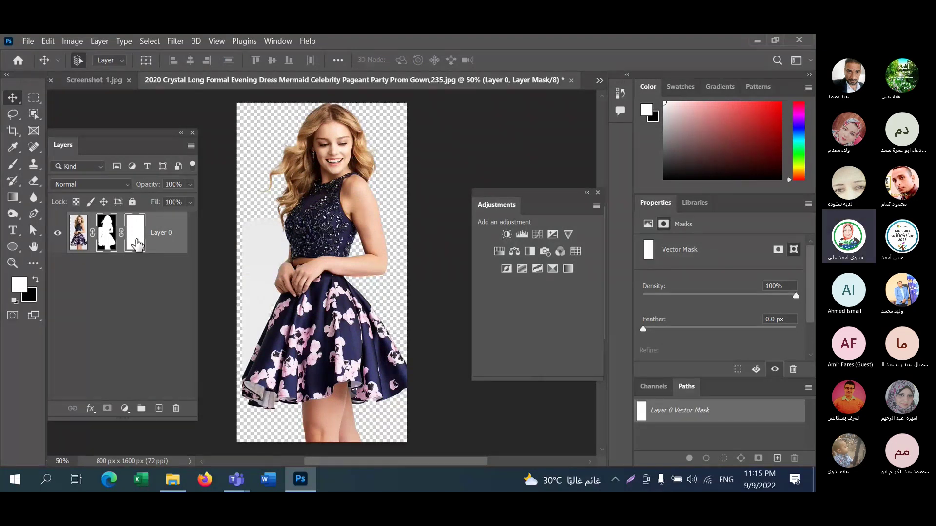
- Brush black on Layer 0's layer mask to hide the revealed background beside the woman and her legs below the skirt
click(113, 238)
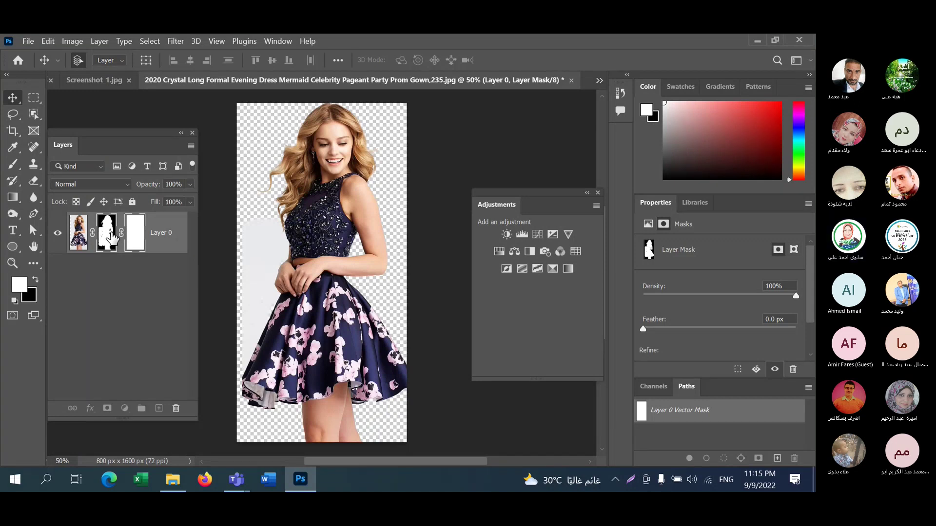
double_click(112, 239)
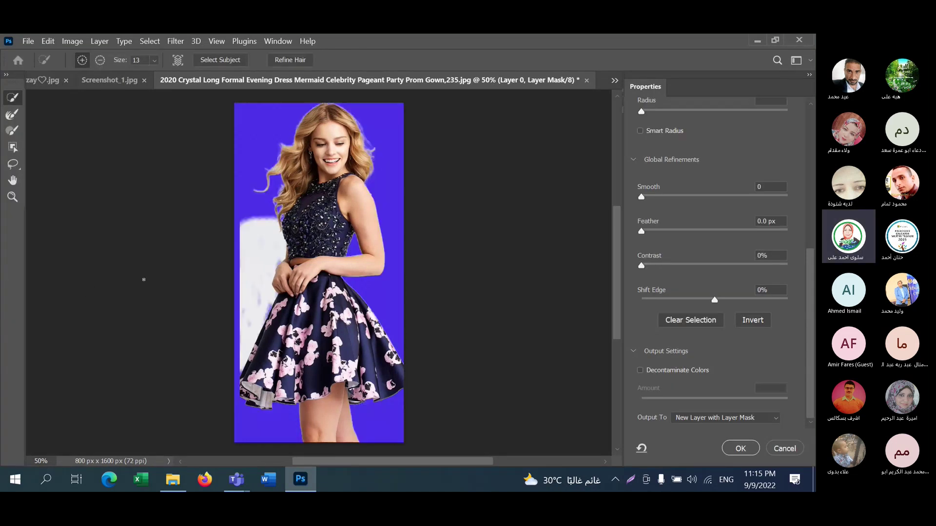
click(786, 448)
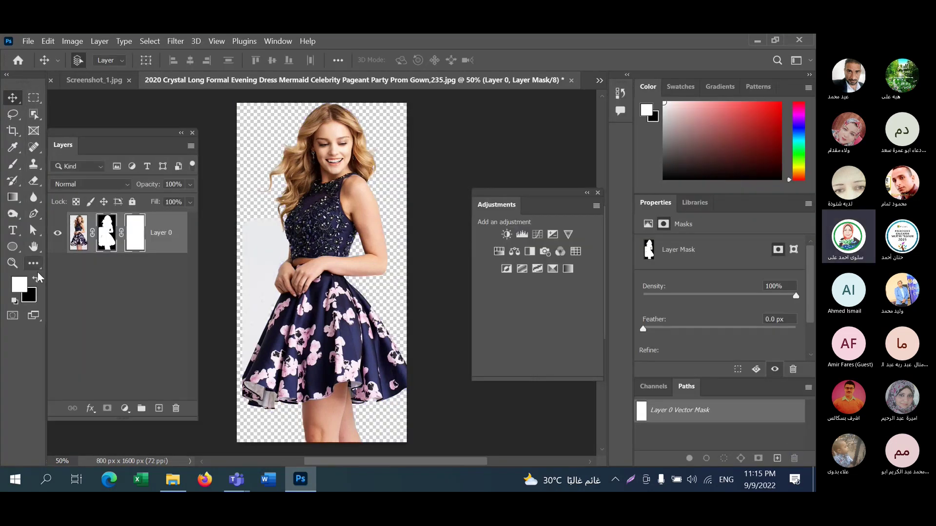
click(37, 279)
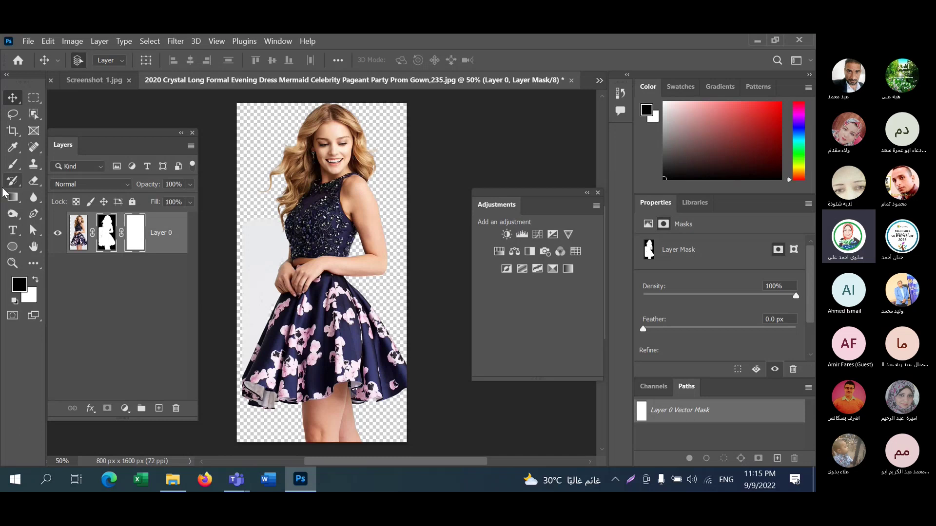
click(13, 164)
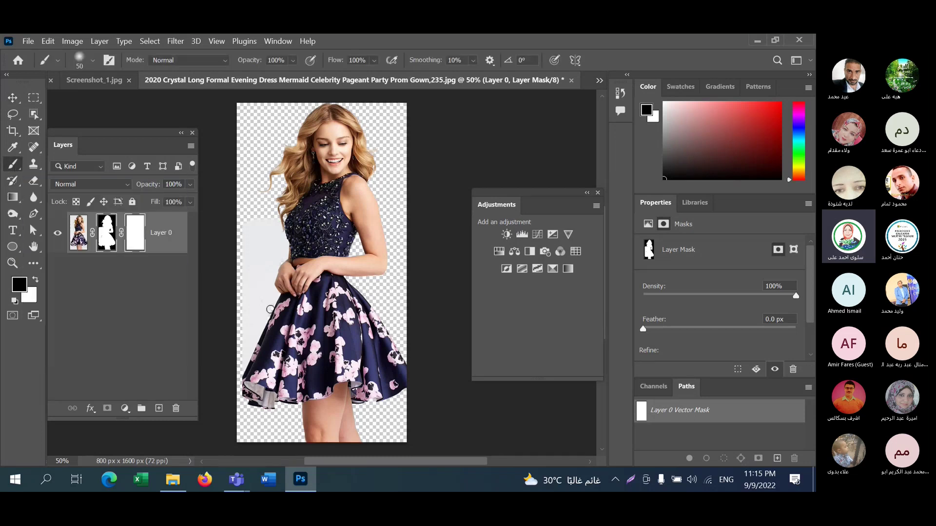
mouse_move(270, 309)
mouse_down()
mouse_move(242, 364)
mouse_move(242, 225)
mouse_up()
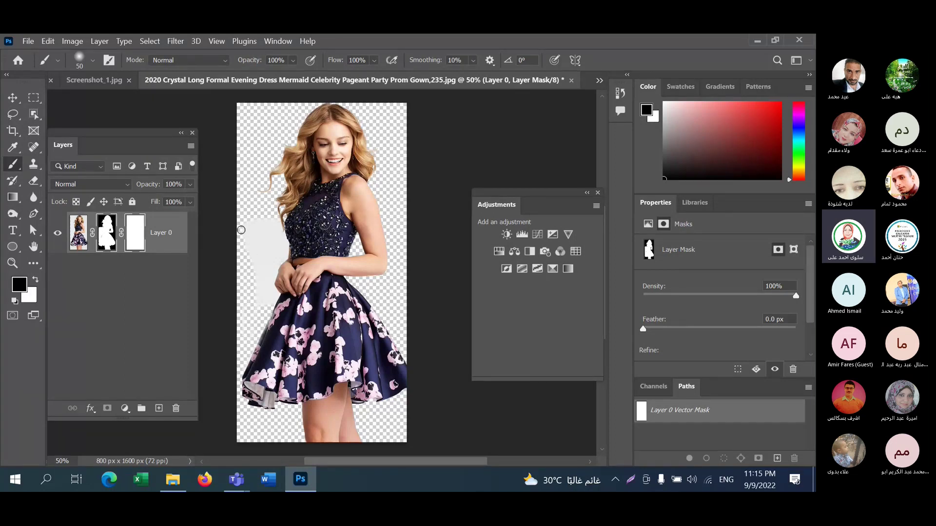
drag(250, 272, 264, 217)
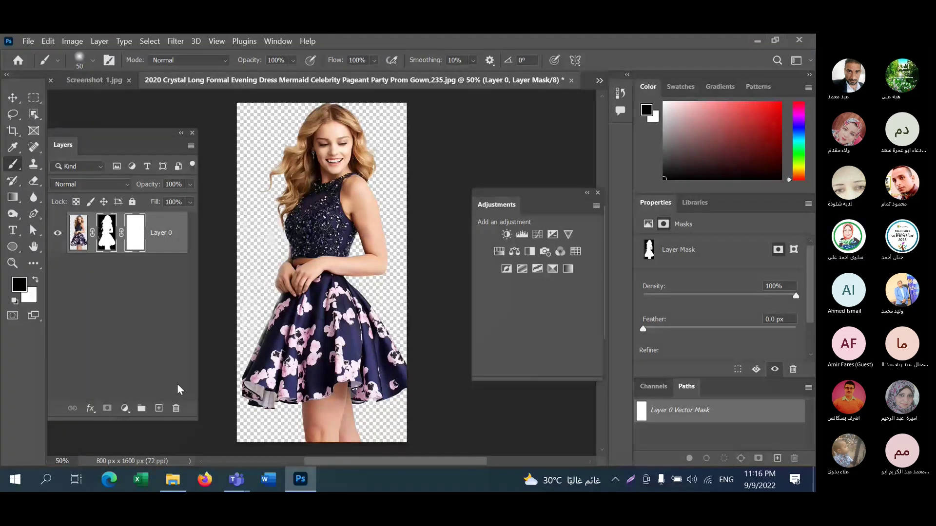
click(143, 233)
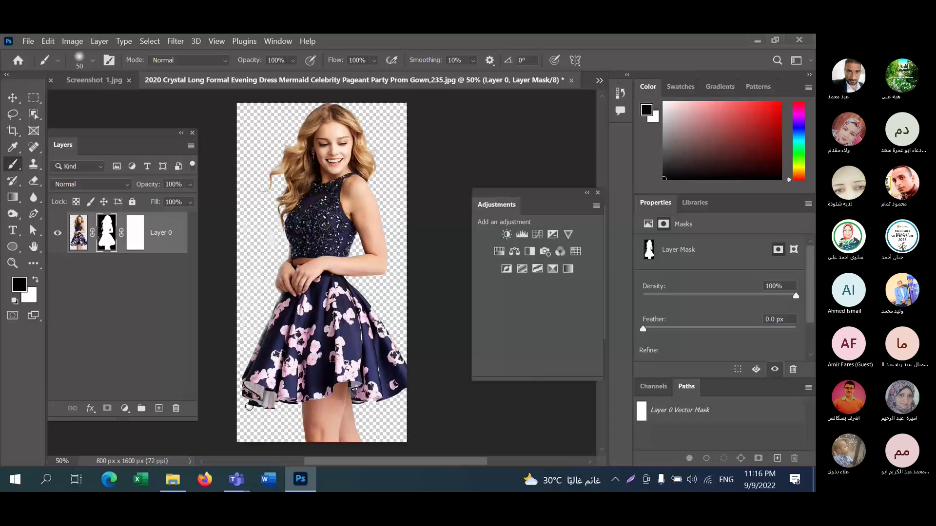
mouse_move(297, 418)
mouse_down()
mouse_move(349, 408)
mouse_move(343, 394)
mouse_move(336, 398)
mouse_move(355, 399)
mouse_move(288, 403)
mouse_move(242, 386)
mouse_move(260, 410)
mouse_move(365, 417)
mouse_move(381, 434)
mouse_move(316, 453)
mouse_move(336, 454)
mouse_move(304, 442)
mouse_move(333, 431)
mouse_up()
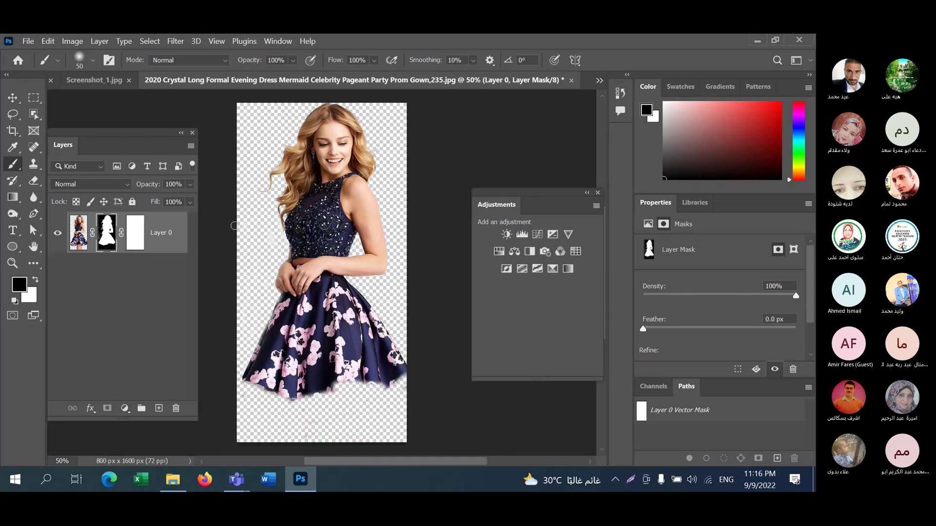
- Reposition the masked woman on her canvas and copy her layer with both masks into Screenshot_1.jpg
click(13, 96)
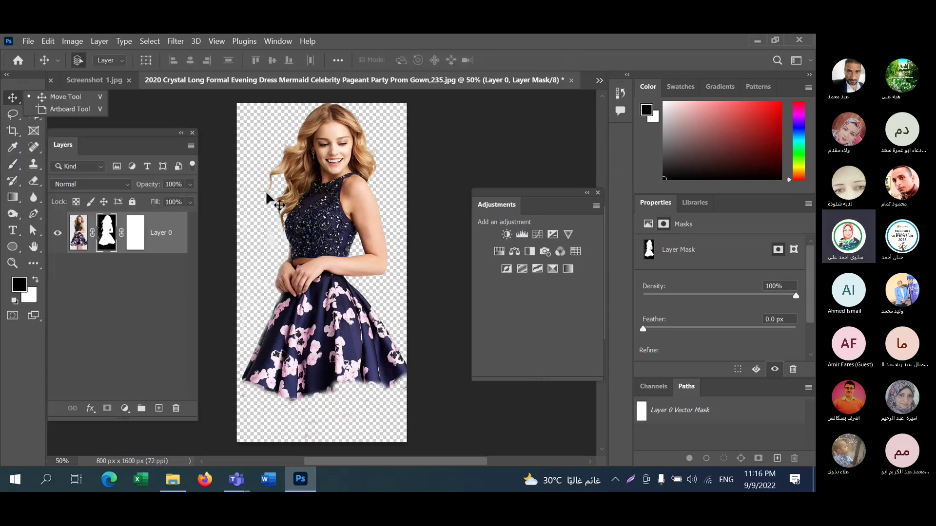
mouse_move(318, 265)
mouse_down()
mouse_move(295, 245)
mouse_move(306, 260)
mouse_move(307, 251)
mouse_move(314, 283)
mouse_move(313, 251)
mouse_up()
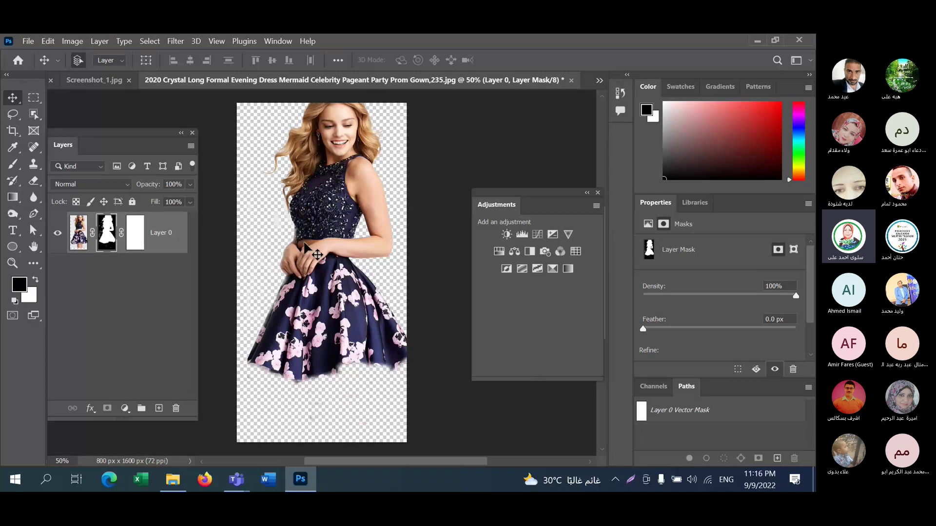
drag(305, 242, 301, 269)
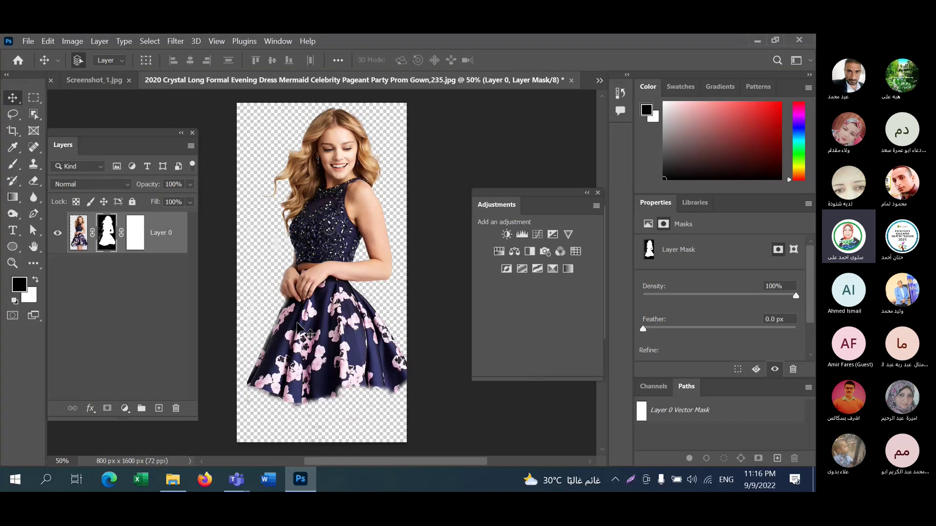
drag(332, 200, 102, 85)
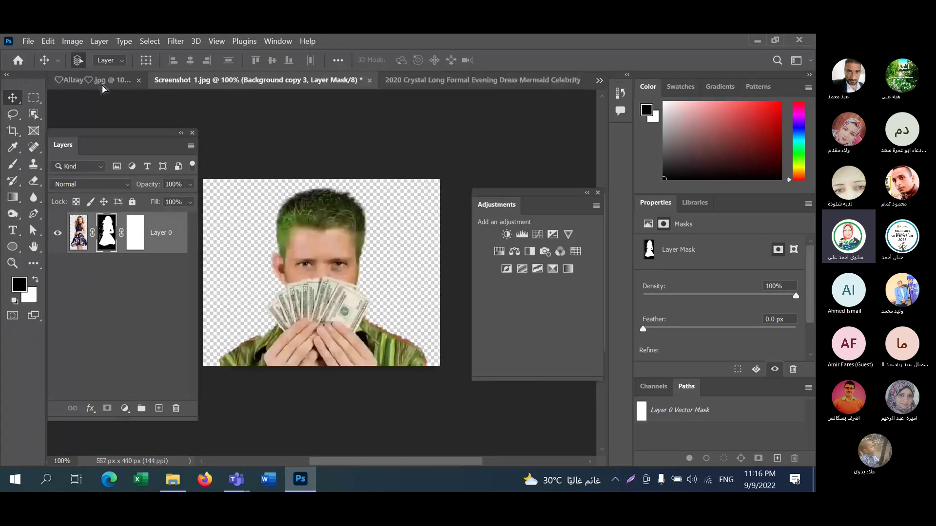
drag(288, 248, 288, 247)
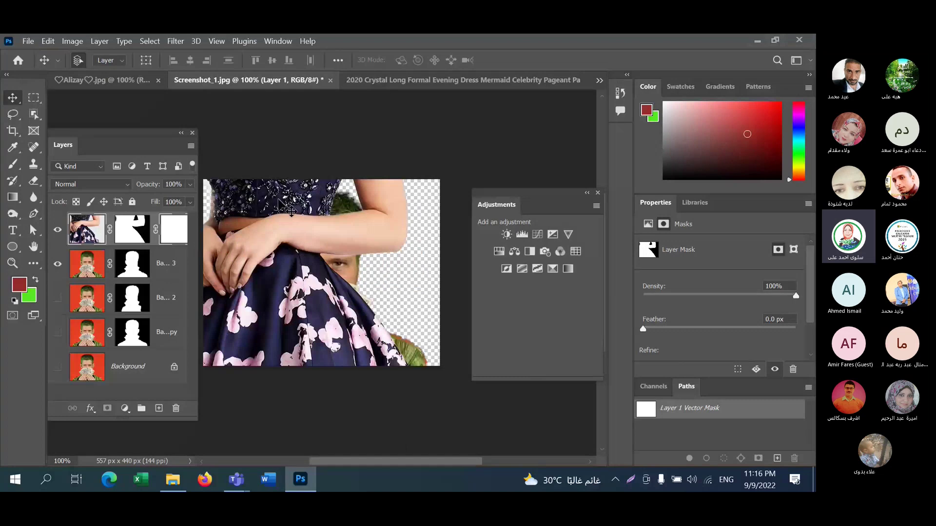
- Free-transform the woman's layer to 36.63% width and 41.25% height and place her centred in front of the man
key(ctrl+t)
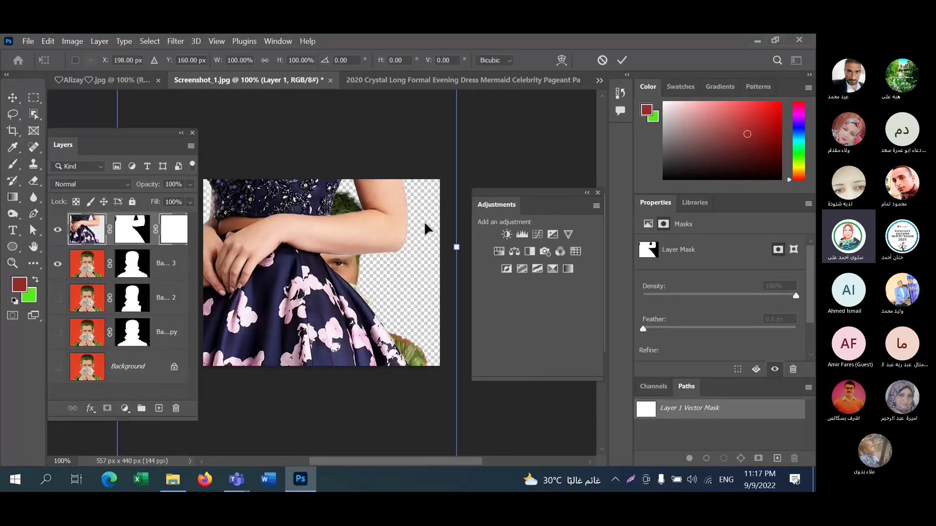
key(ctrl+0)
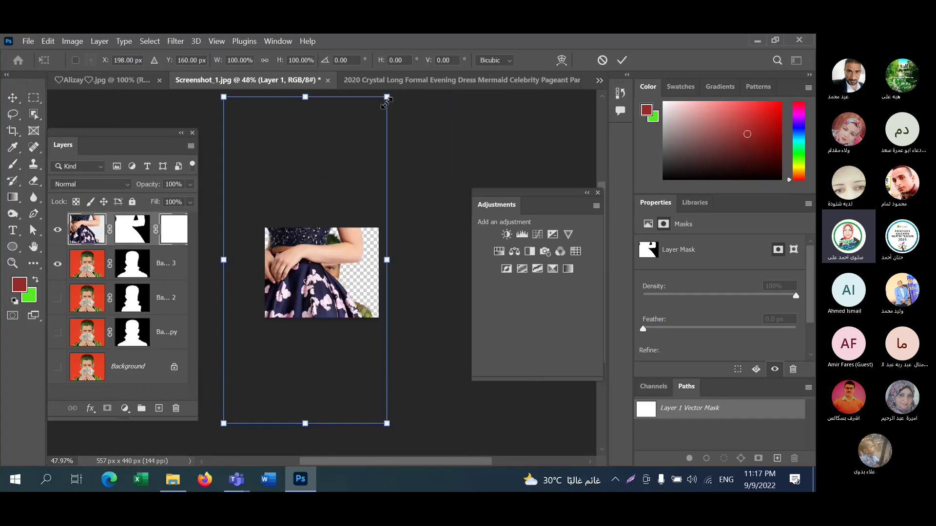
drag(387, 97, 299, 265)
drag(270, 293, 330, 268)
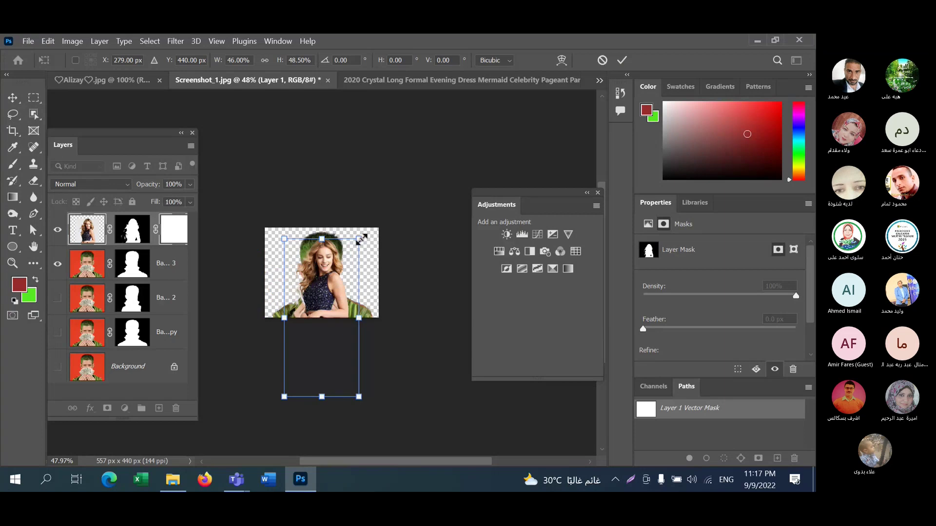
drag(362, 238, 344, 261)
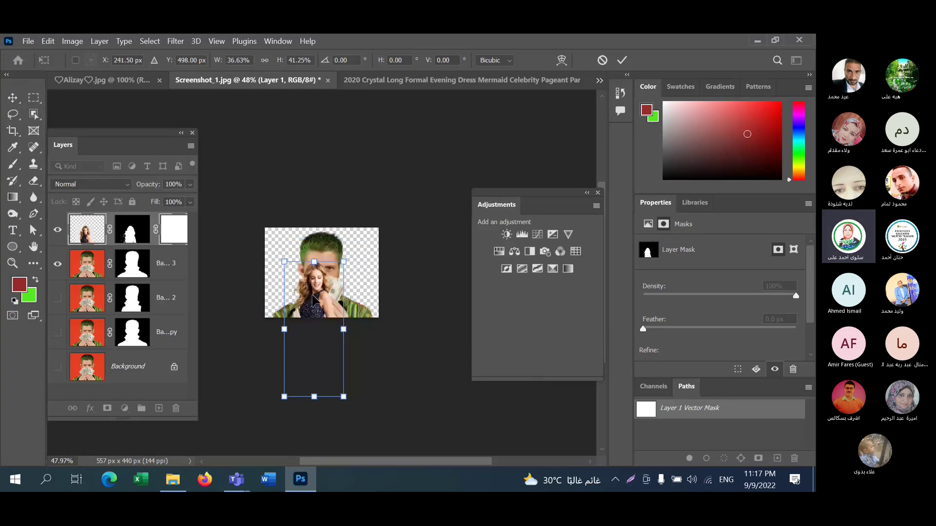
drag(313, 299, 320, 264)
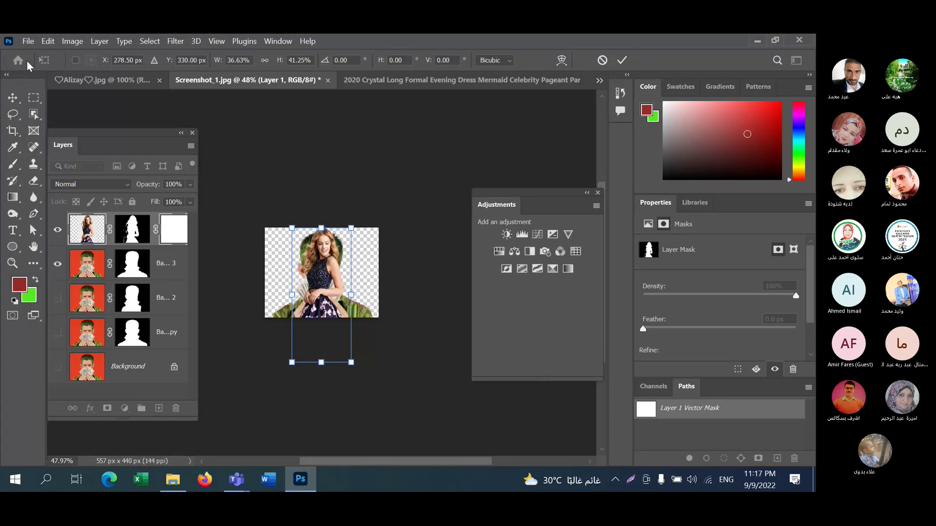
click(10, 97)
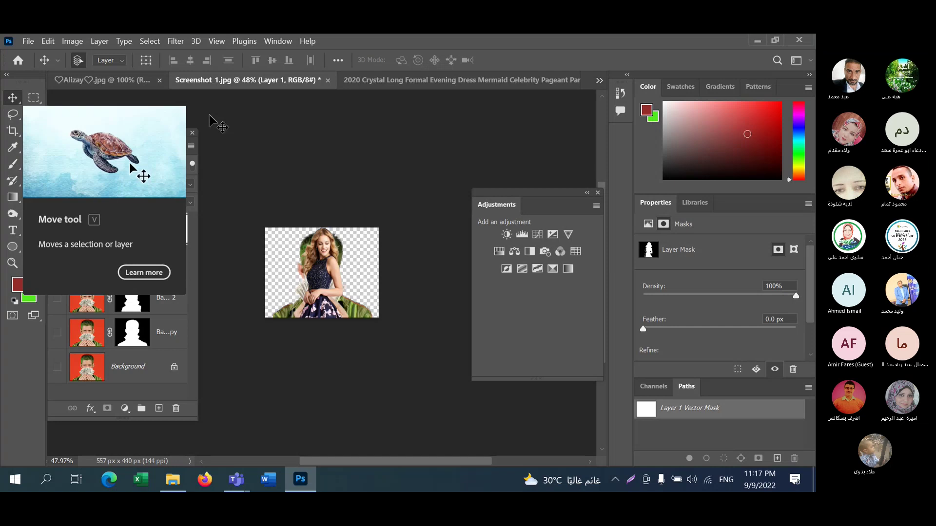
- Free-transform the woman's layer to 59.73% width and 79.55% height and move her beside the man, over his shoulder on the left
key(ctrl+t)
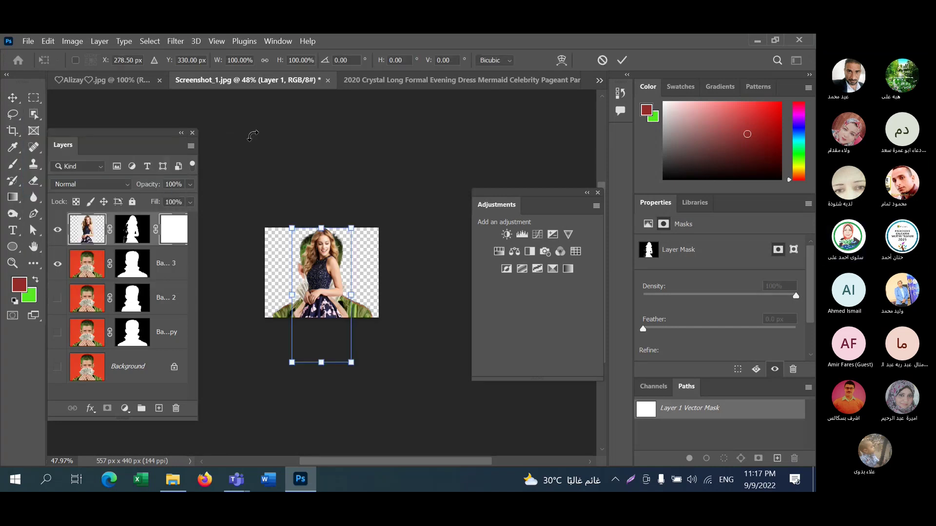
drag(352, 228, 327, 255)
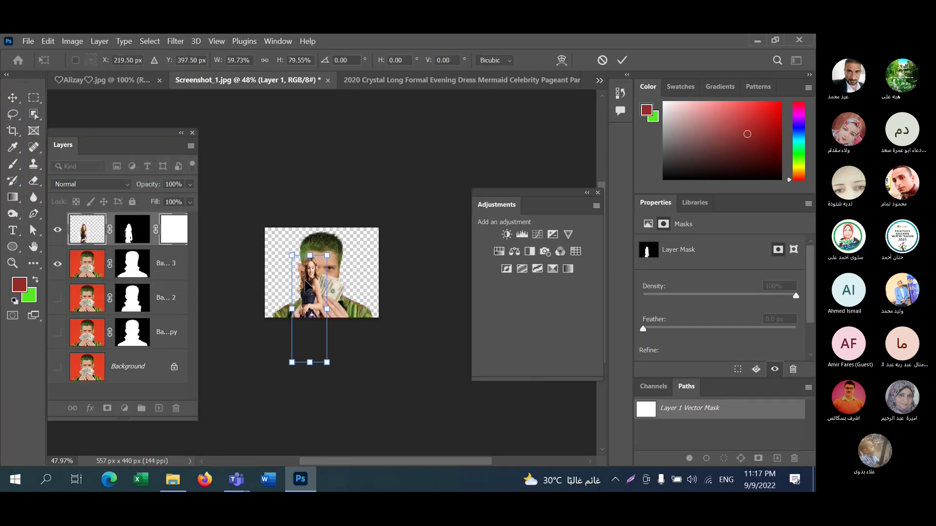
drag(308, 286, 287, 267)
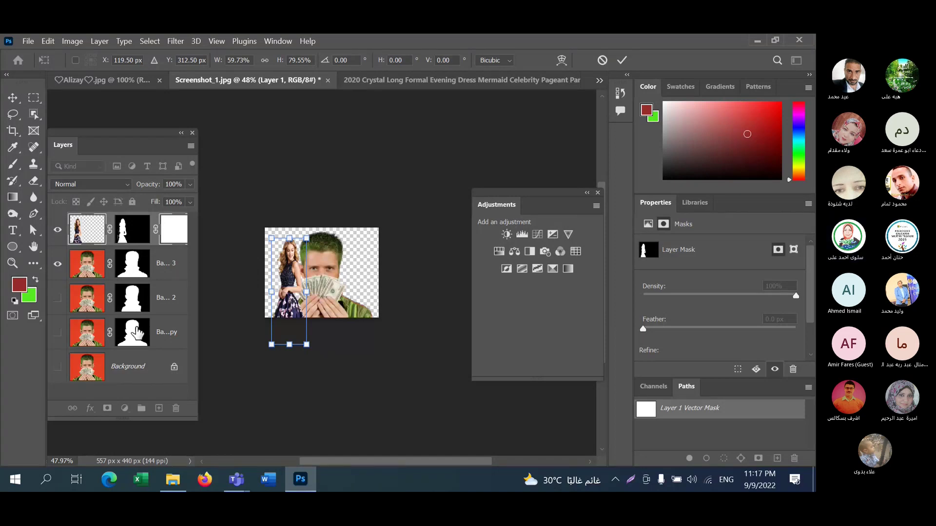
- View the woman's layer mask in the Select and Mask workspace without applying any refinement
click(129, 234)
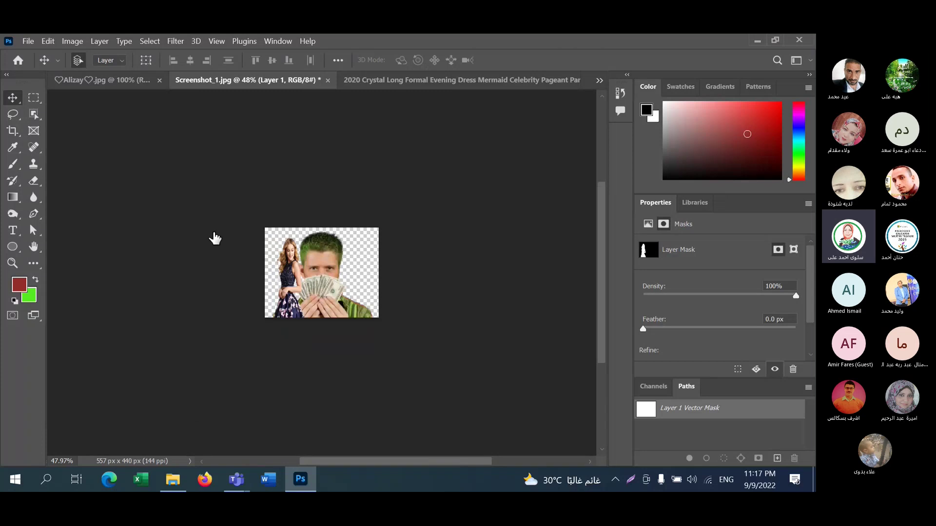
key(alt+ctrl+r)
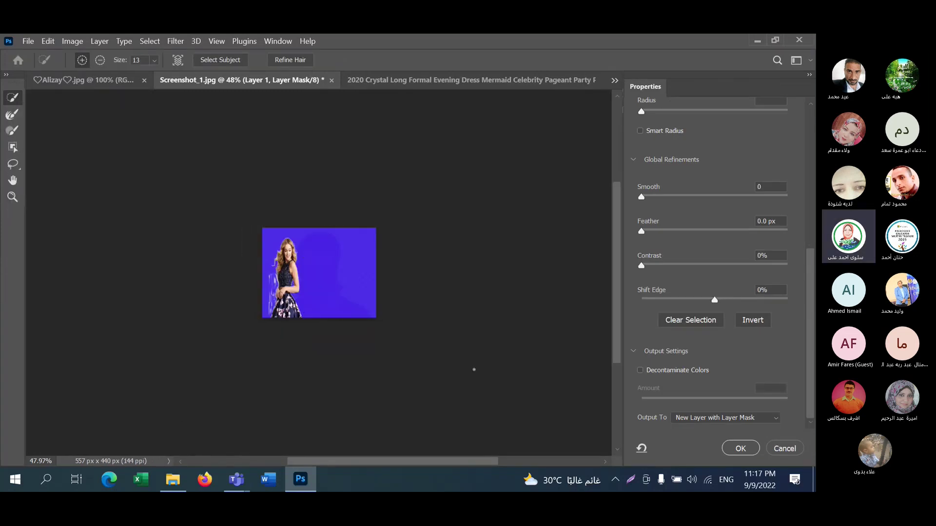
click(790, 451)
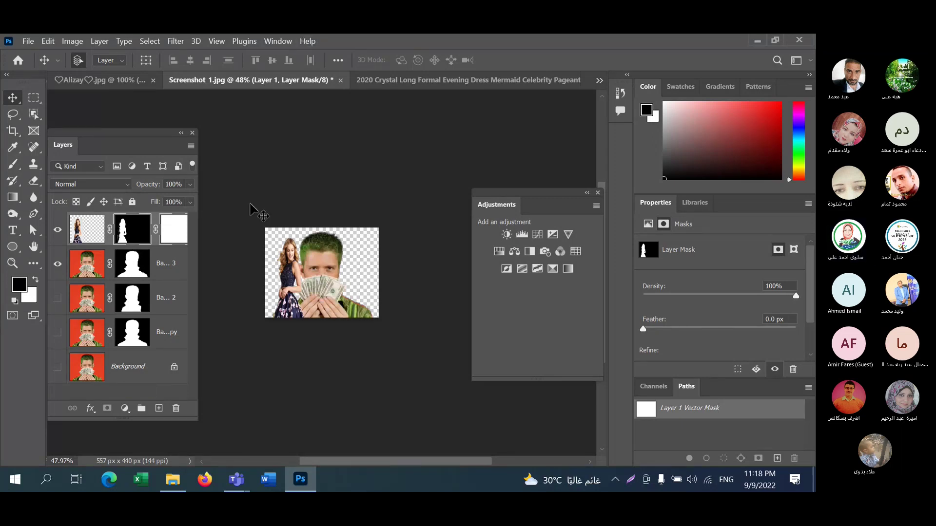
- Open the flower image Screenshot_2 from the Desktop folder
click(33, 42)
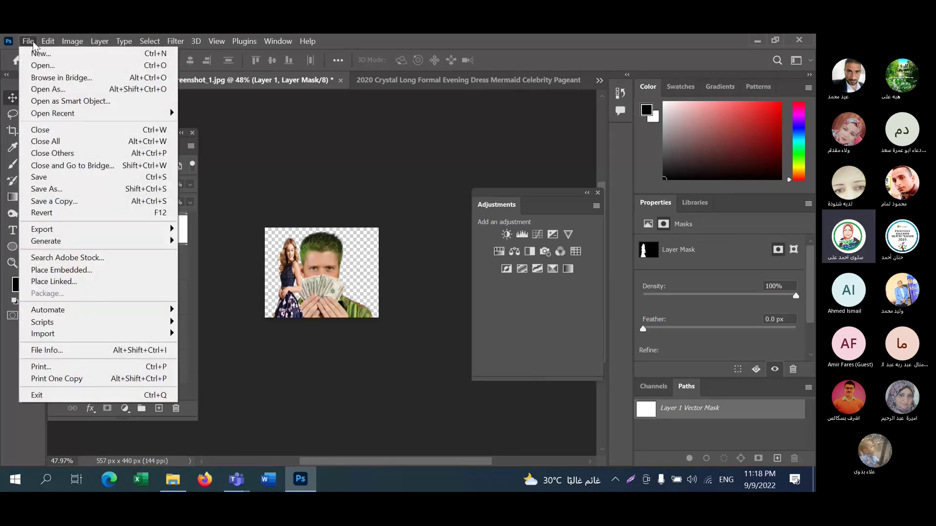
click(41, 66)
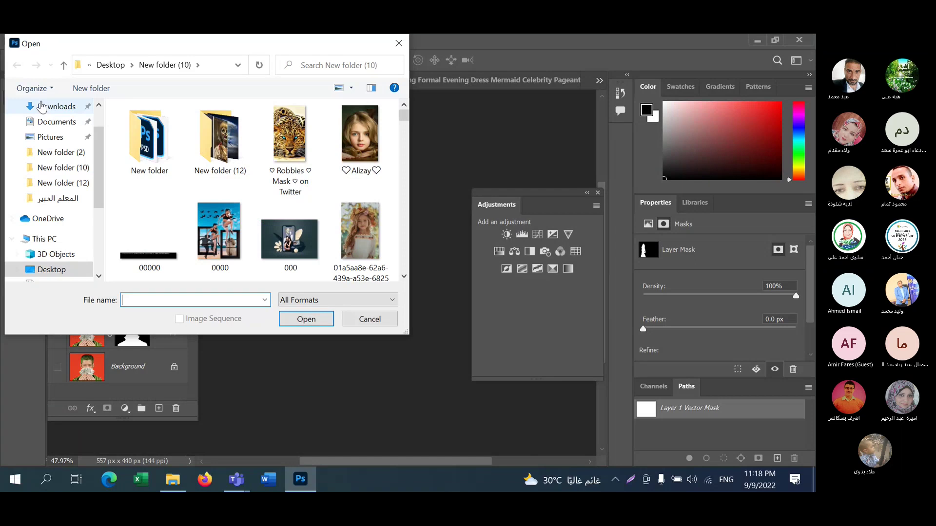
scroll(98, 139, up, 1)
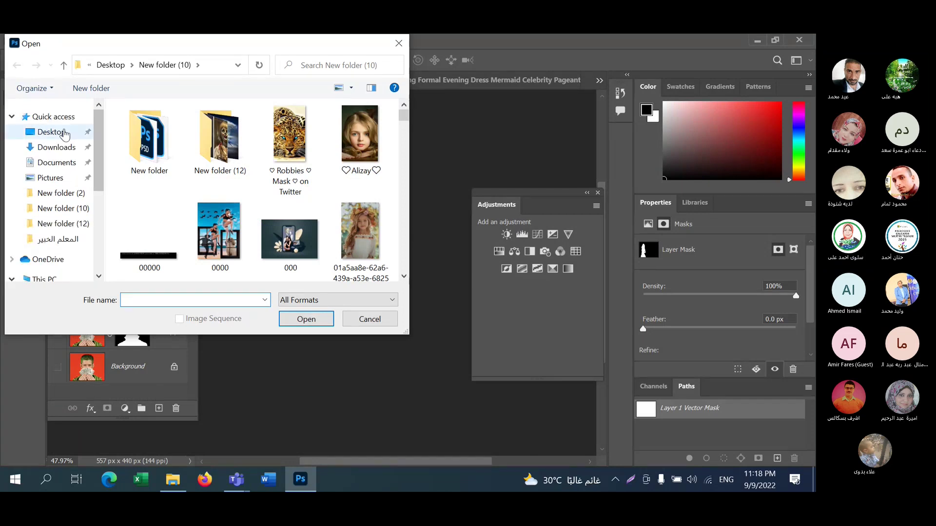
click(65, 134)
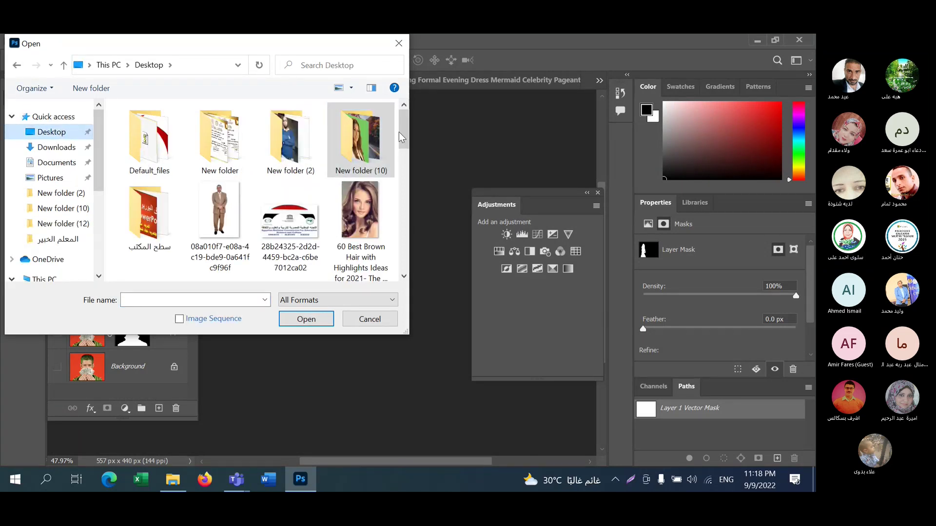
drag(401, 138, 406, 227)
click(161, 208)
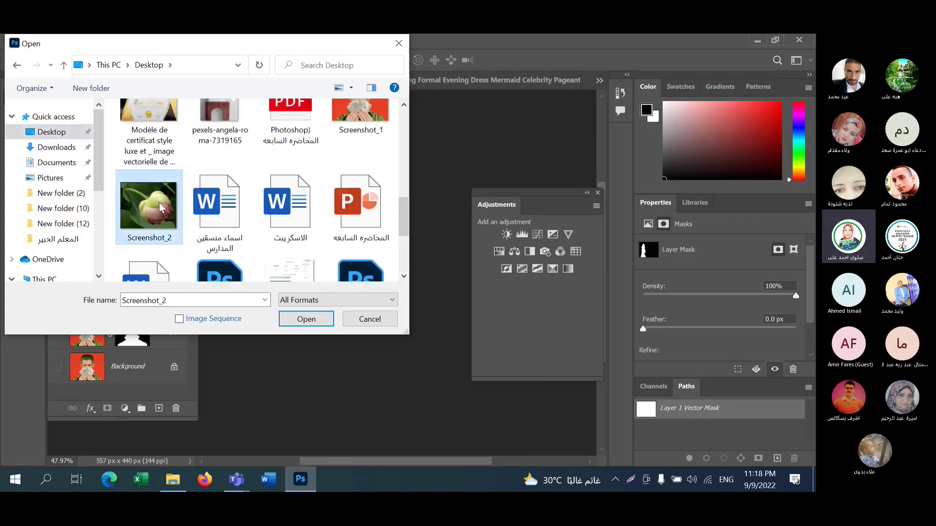
click(291, 321)
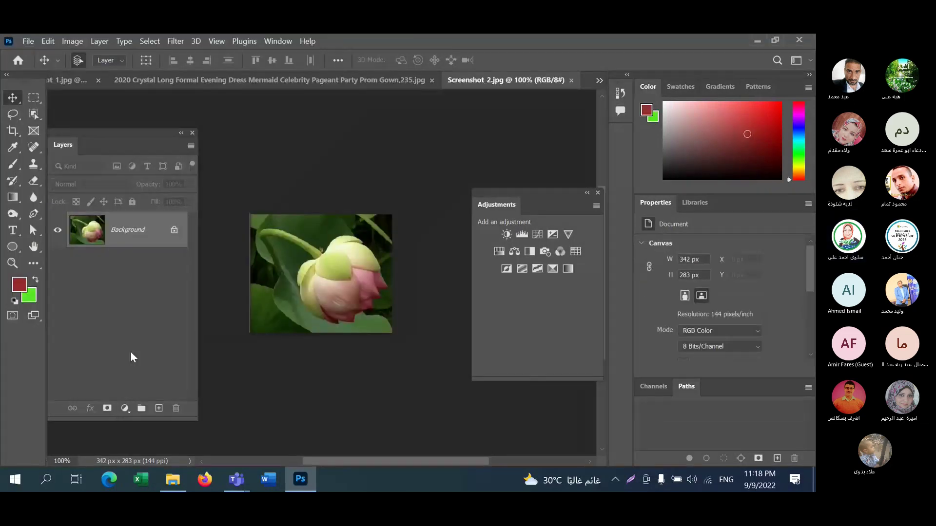
- Add an empty layer above the flower image and, for the Gradient tool, set the background colour to #211d1d
click(159, 408)
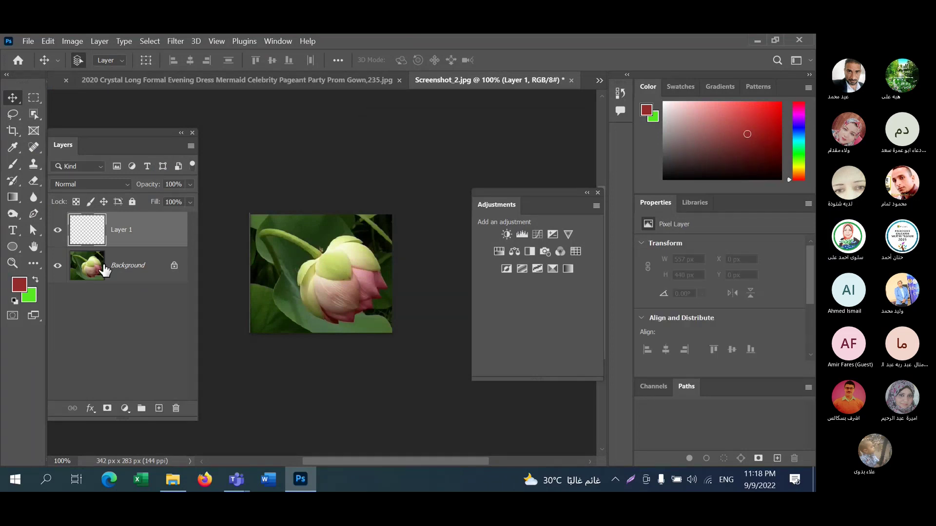
click(13, 198)
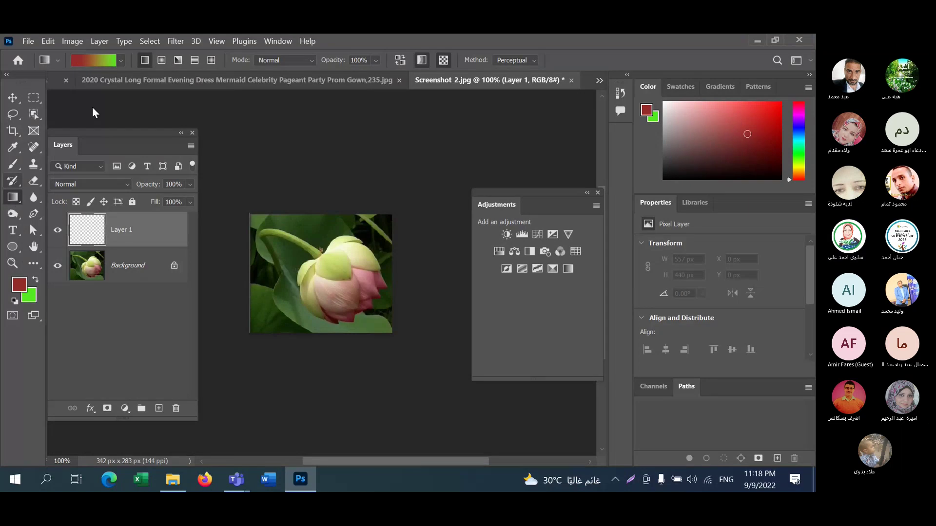
click(34, 294)
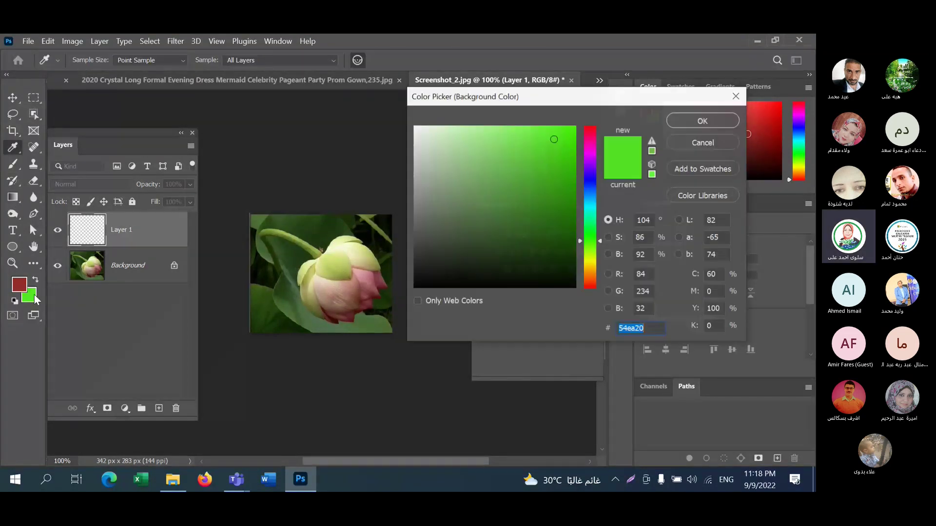
click(22, 285)
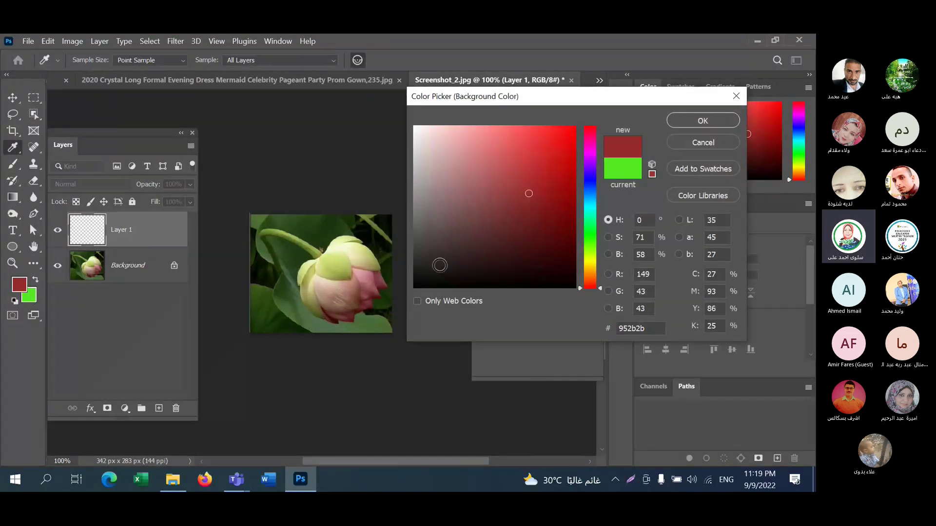
mouse_move(441, 265)
mouse_down()
mouse_move(443, 252)
mouse_move(436, 267)
mouse_up()
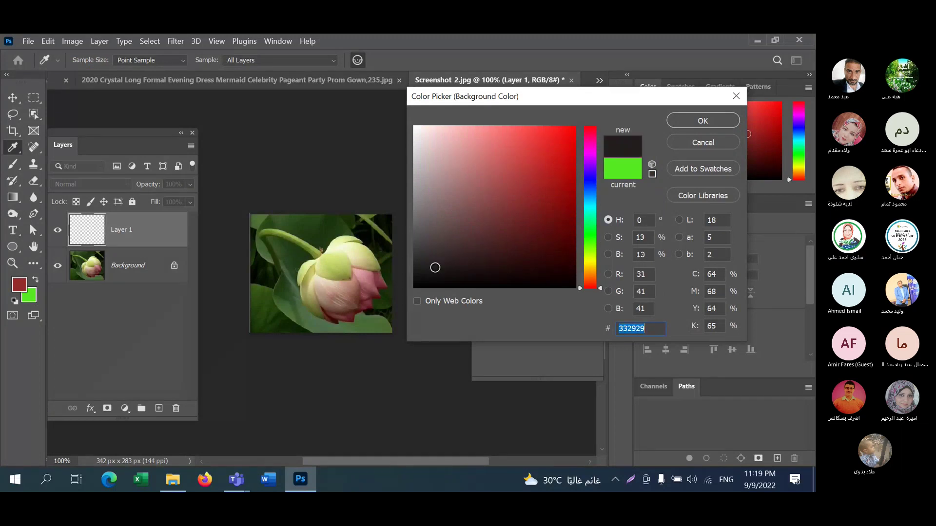
click(434, 267)
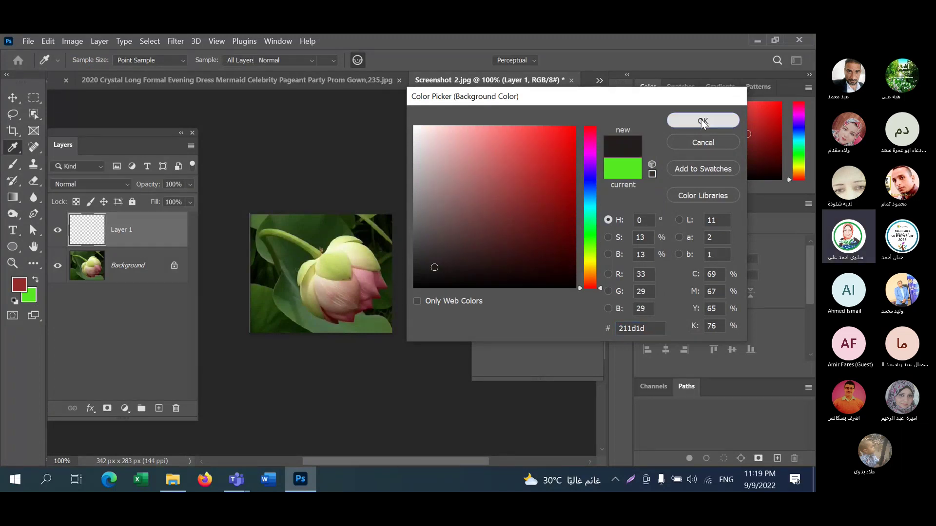
click(701, 120)
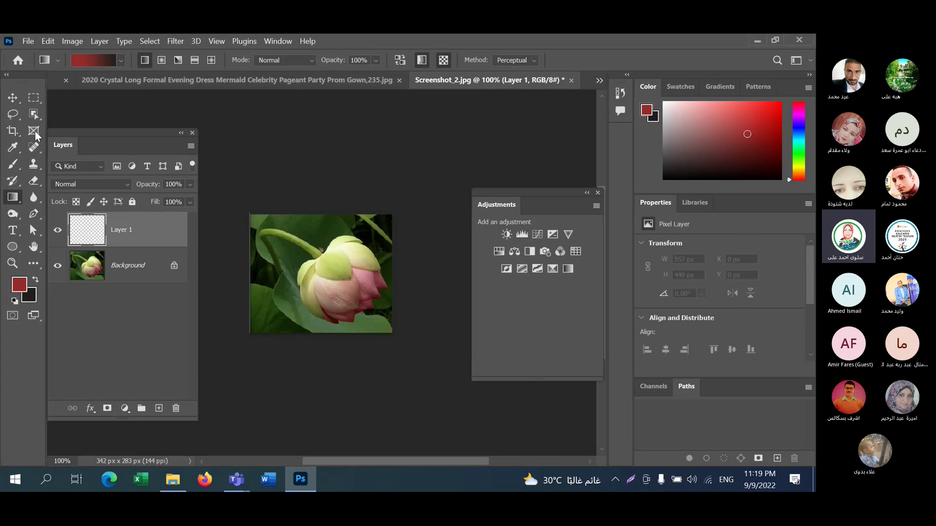
- Set the foreground colour to green #62952b and create a Solid Color fill layer with it above the flower
click(22, 287)
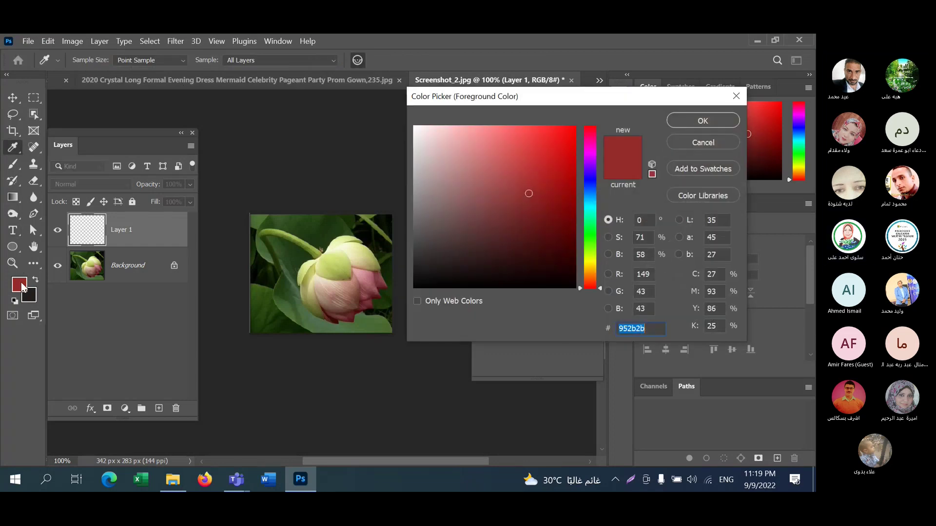
click(590, 248)
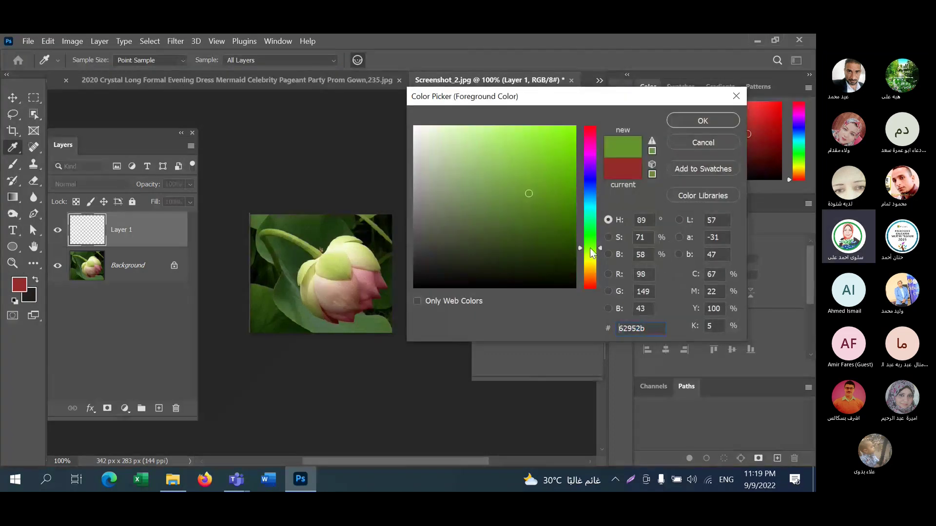
click(702, 122)
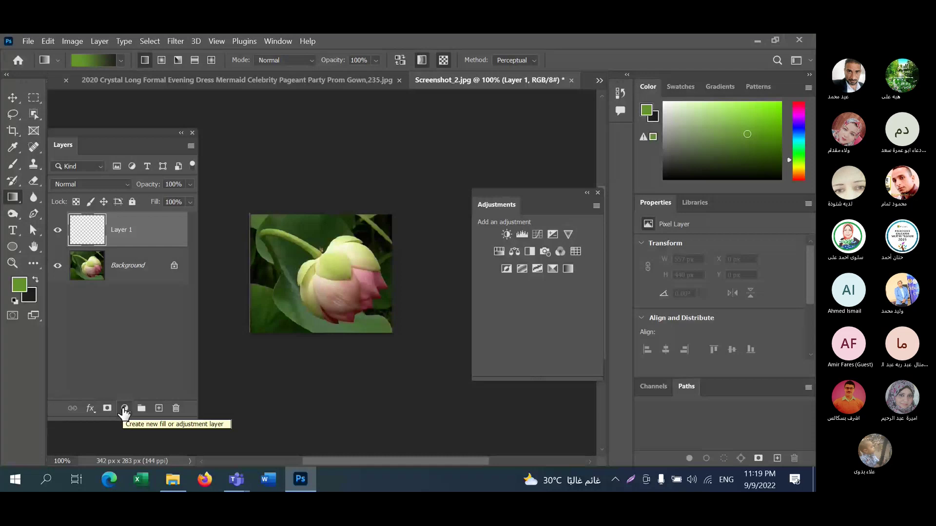
click(124, 409)
click(151, 181)
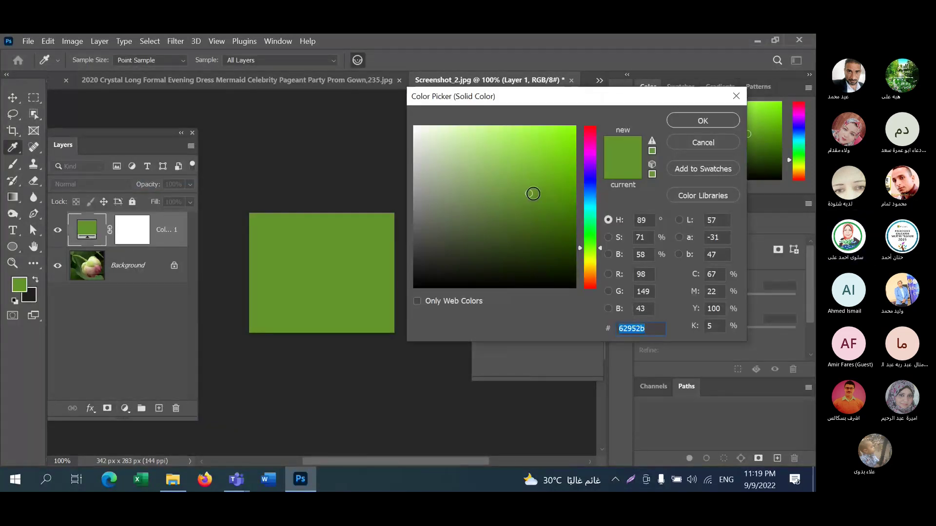
click(707, 121)
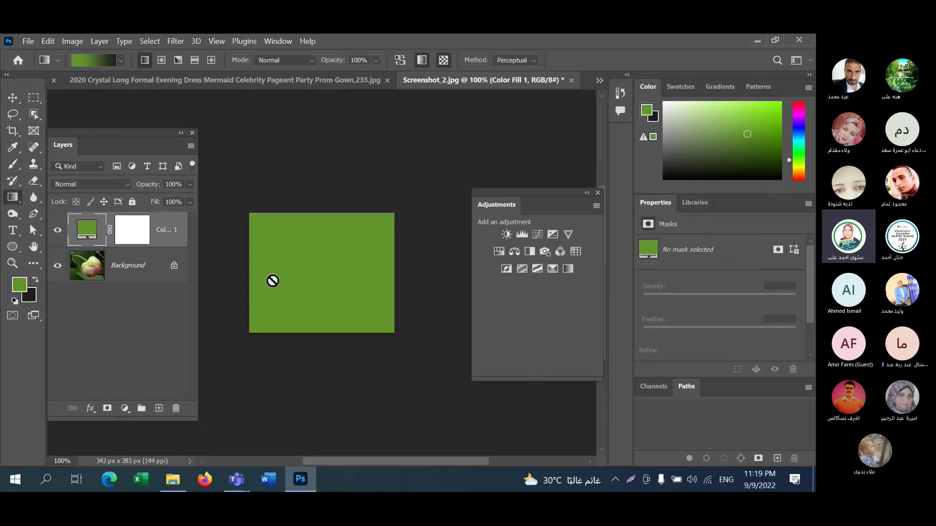
- Unlock the flower's Background layer and add a layer mask to it
click(139, 238)
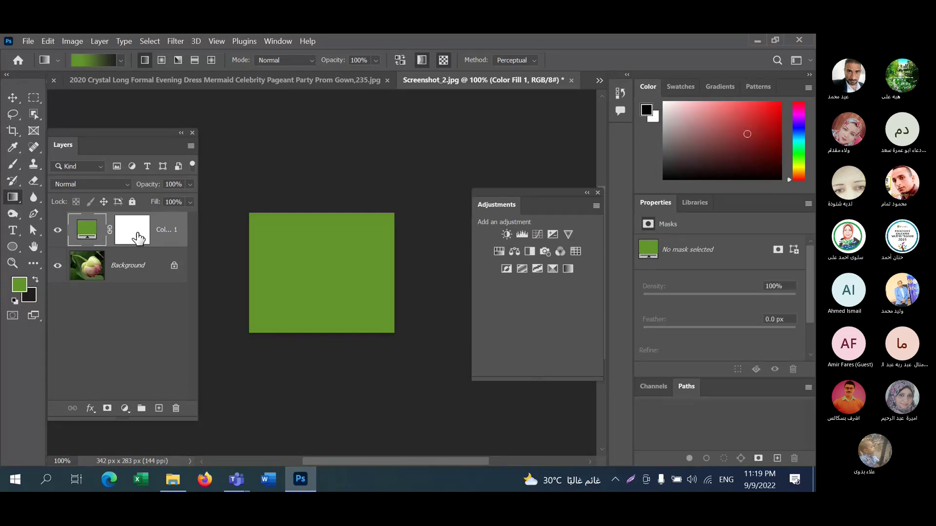
click(86, 233)
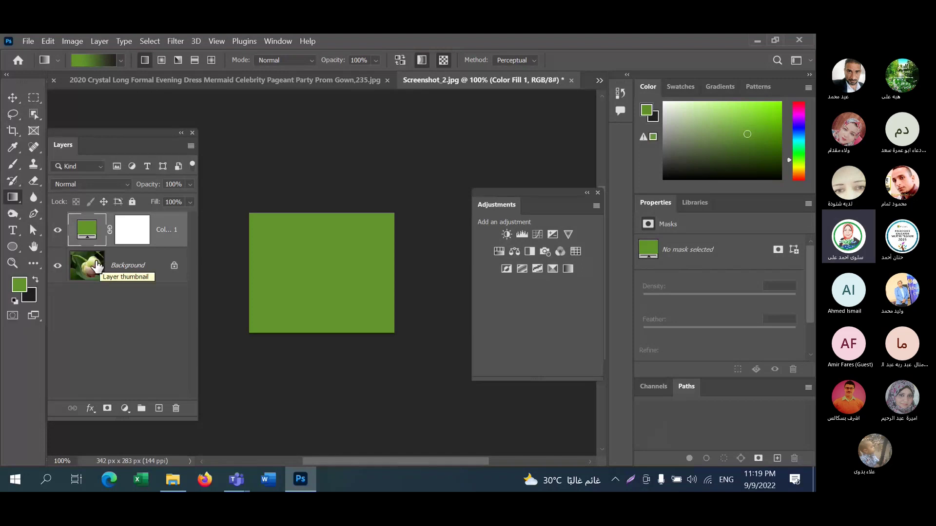
drag(93, 266, 92, 232)
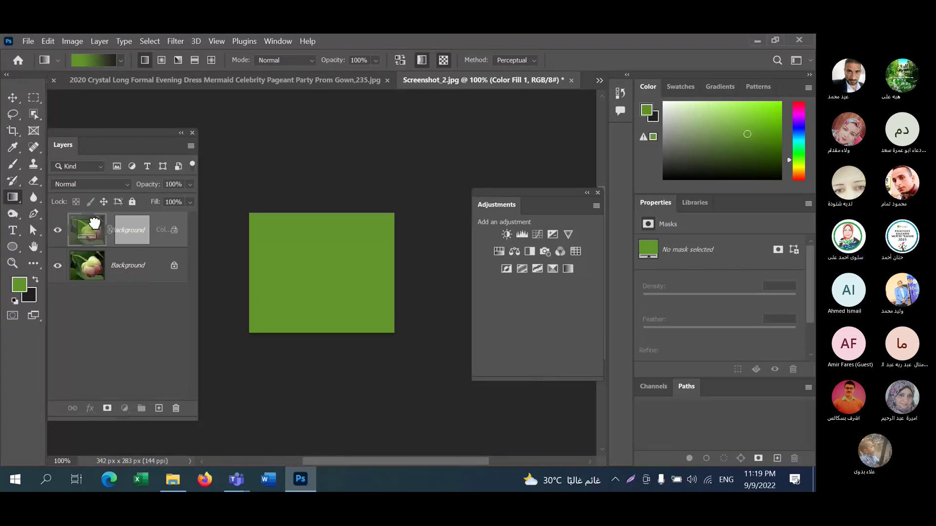
click(174, 266)
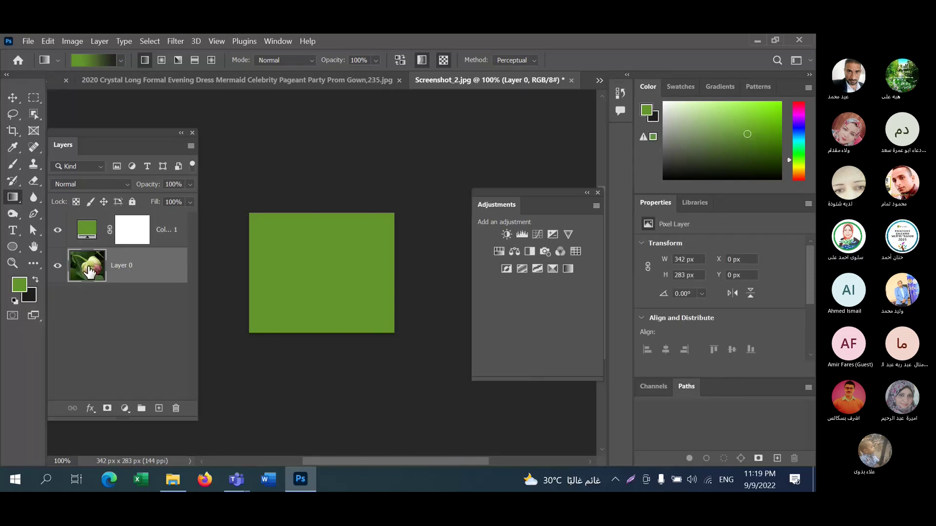
click(106, 410)
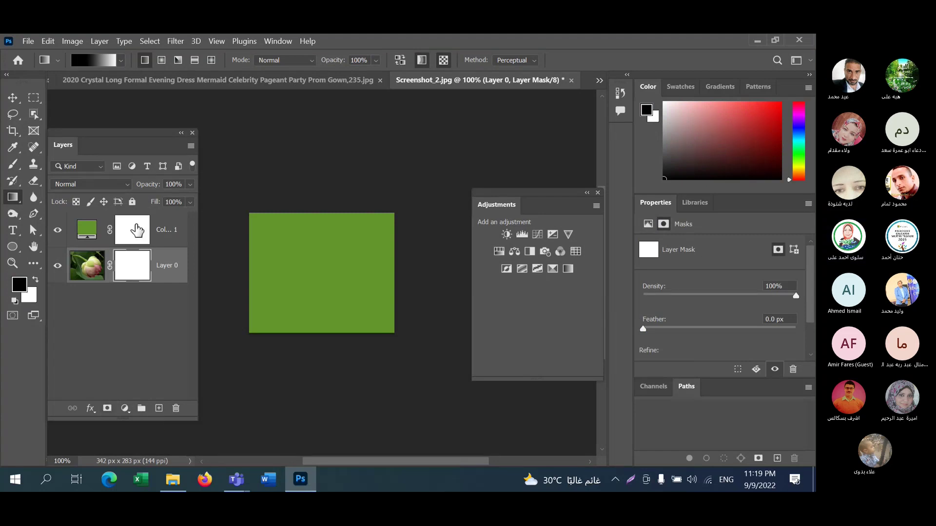
- Delete the green fill layer's mask and add a new layer mask to that layer
drag(137, 230, 177, 413)
click(394, 217)
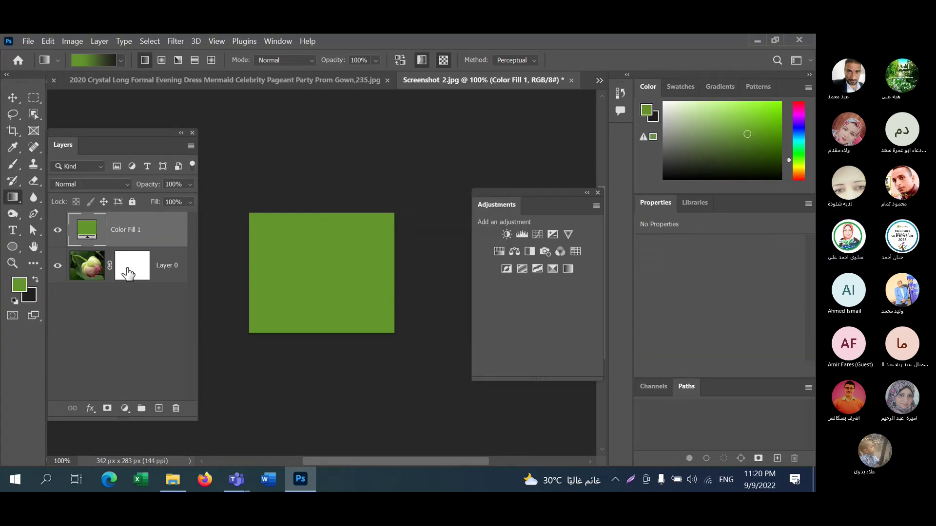
click(107, 408)
- Move the flower layer above the green fill layer, lowering its opacity to 60% and raising it again to 99%
click(87, 274)
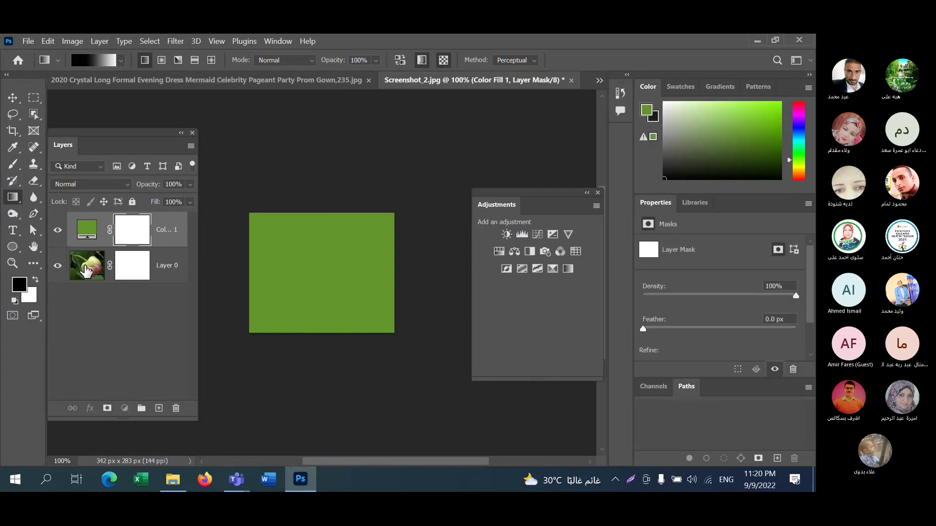
drag(86, 271, 85, 232)
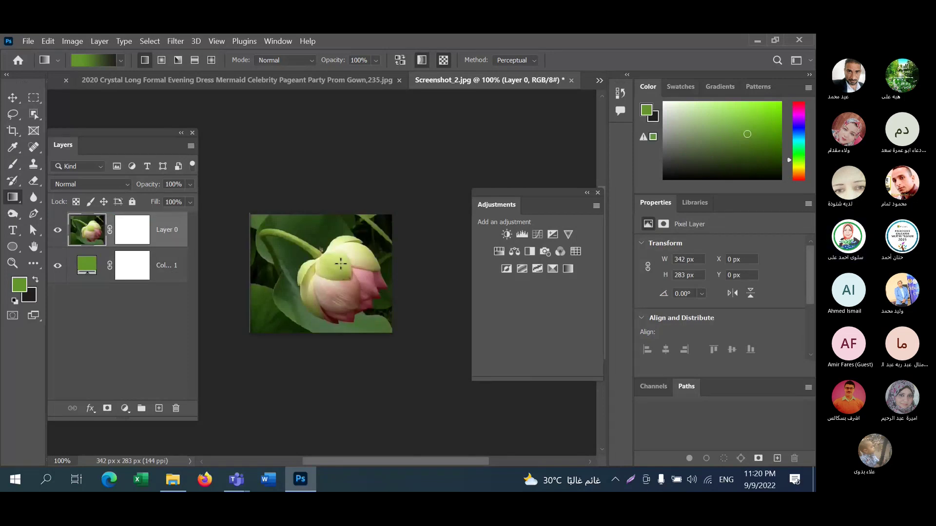
click(189, 184)
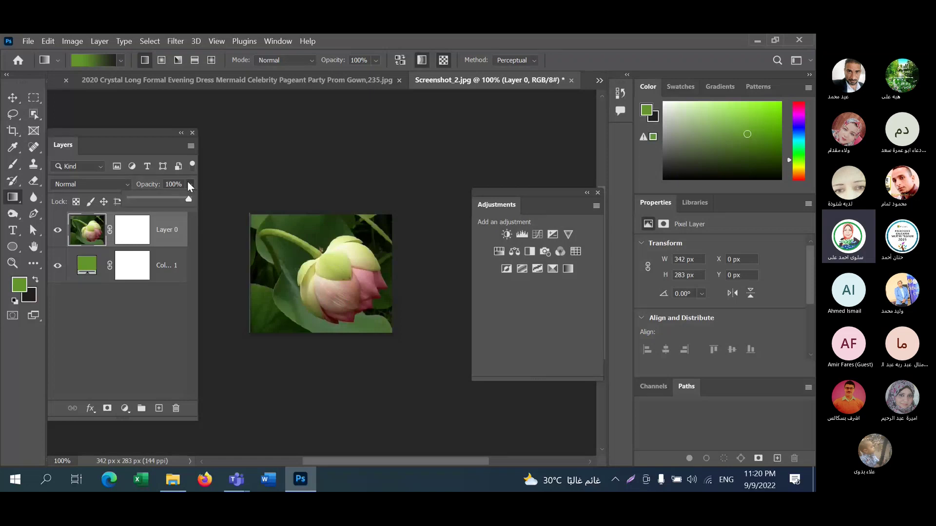
drag(187, 200, 165, 200)
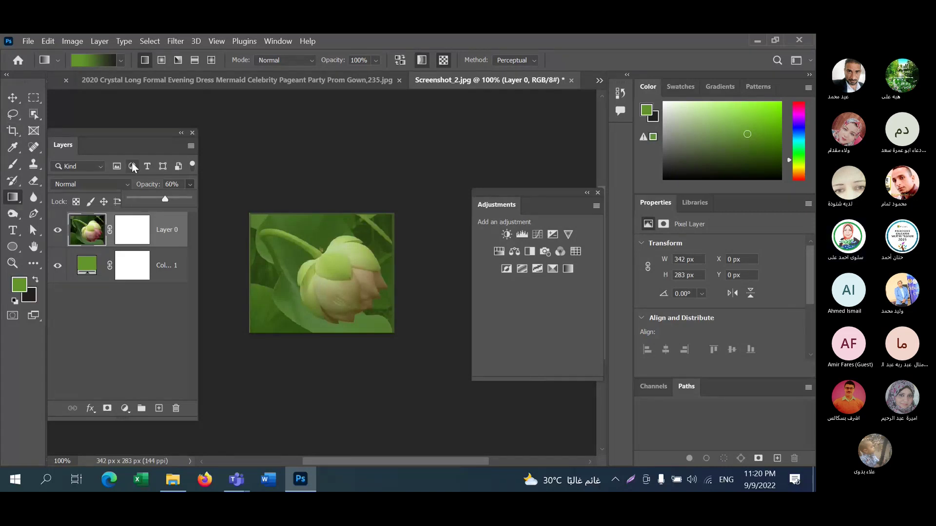
drag(162, 197, 188, 198)
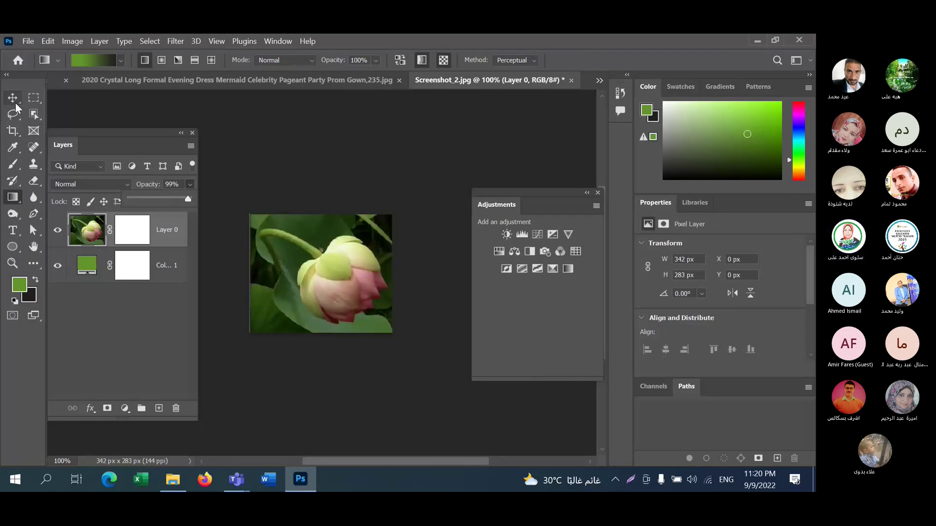
- Select the flower bud on the flower layer with the Quick Selection tool
click(34, 113)
click(34, 113)
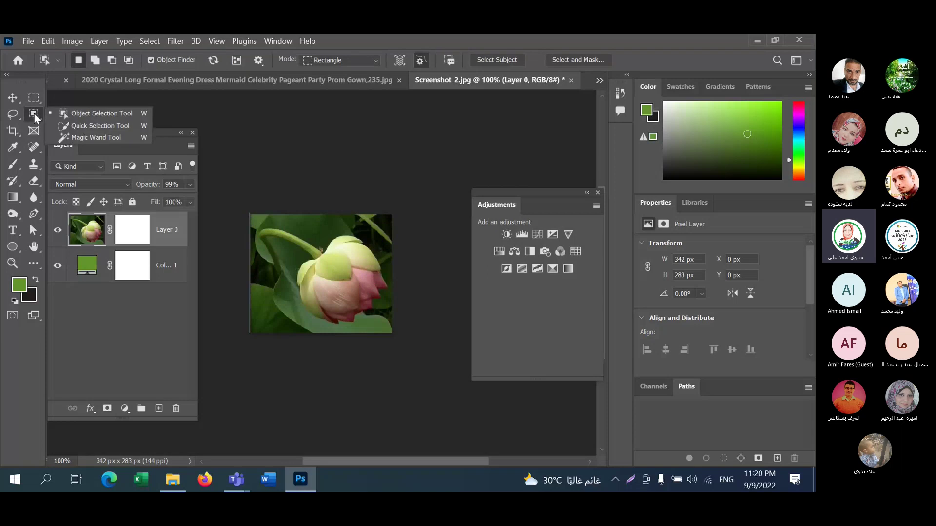
click(75, 125)
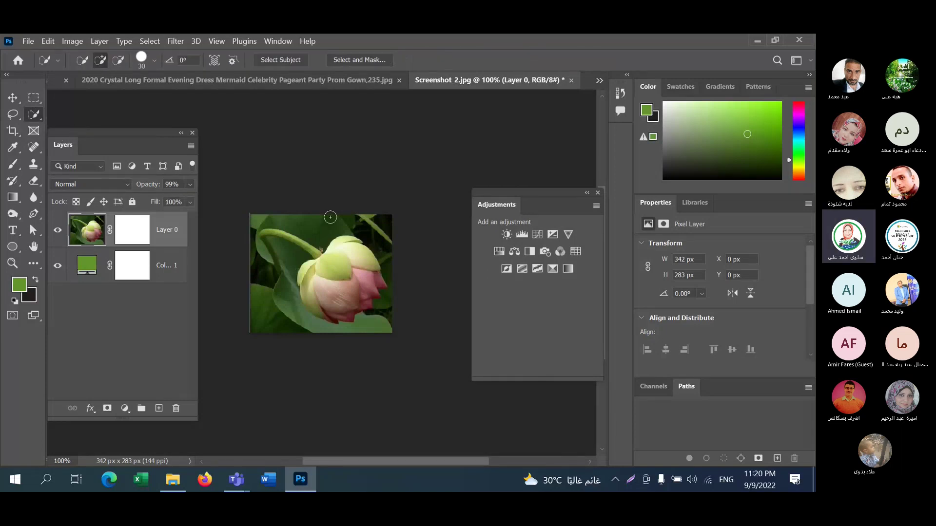
mouse_move(345, 247)
mouse_down()
mouse_move(339, 265)
mouse_move(315, 278)
mouse_move(317, 291)
mouse_move(354, 299)
mouse_up()
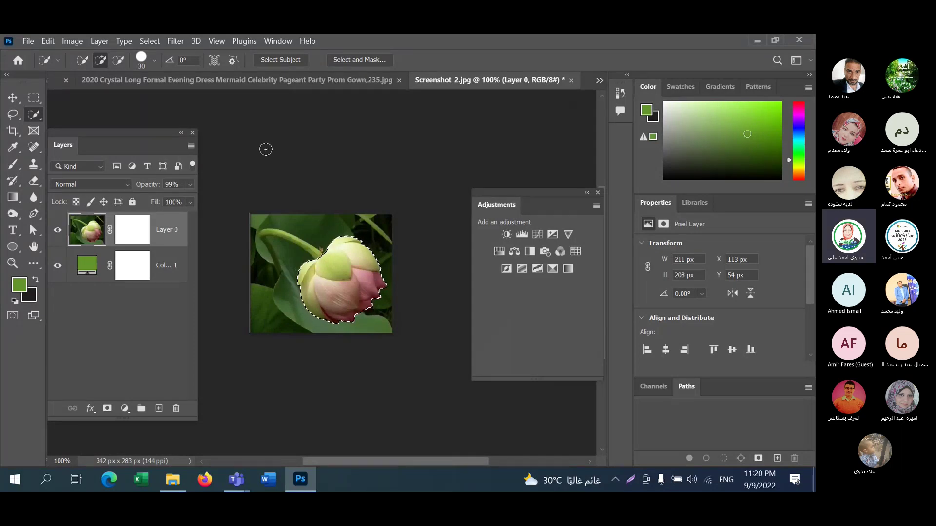
- Add a vector mask to the flower layer and another to the green fill layer
click(108, 409)
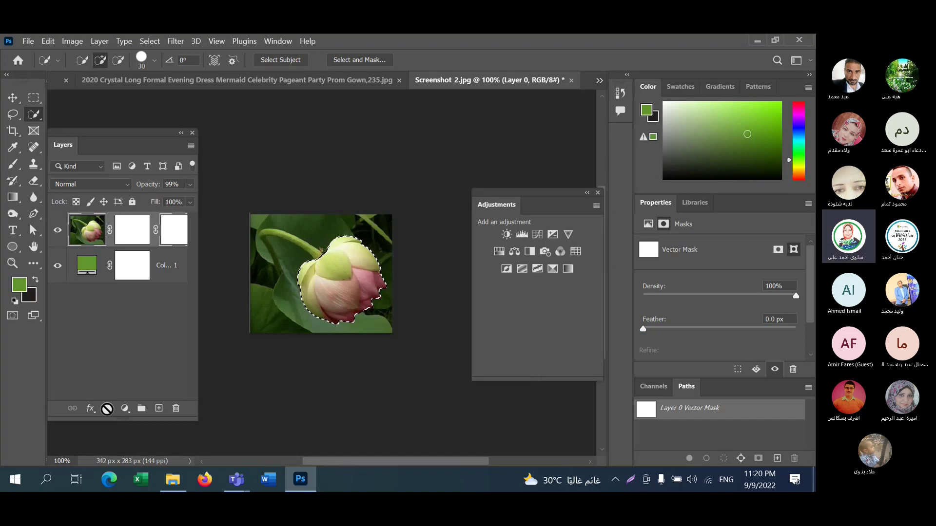
key(d)
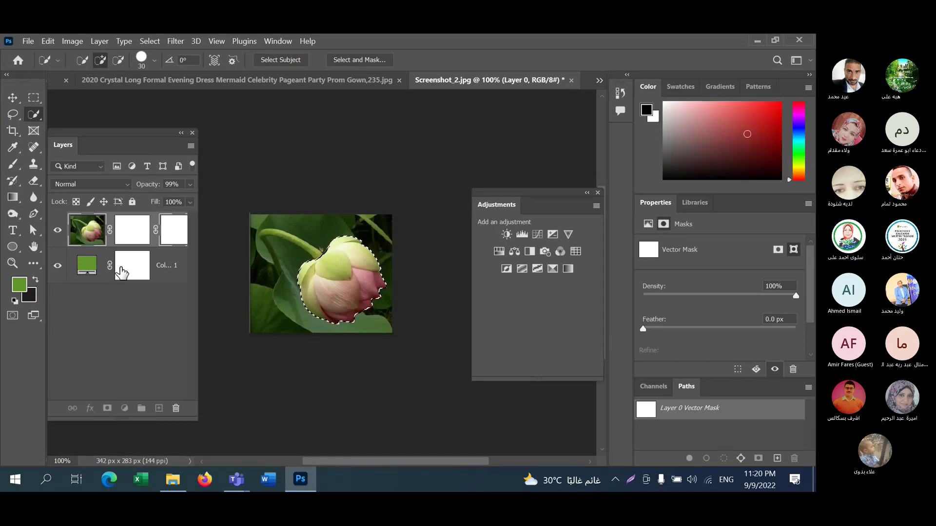
click(117, 277)
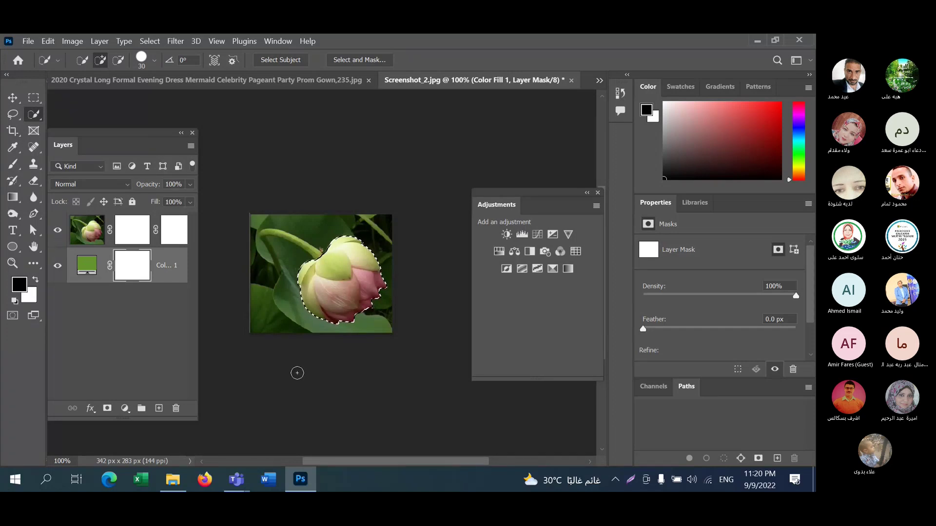
click(108, 408)
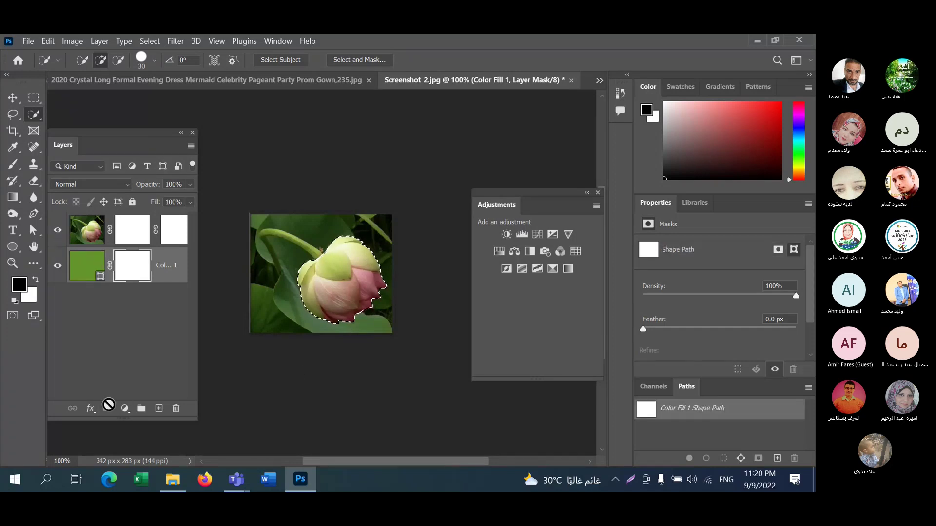
- Lower the green fill layer's opacity to 37%
click(190, 183)
drag(188, 197, 142, 203)
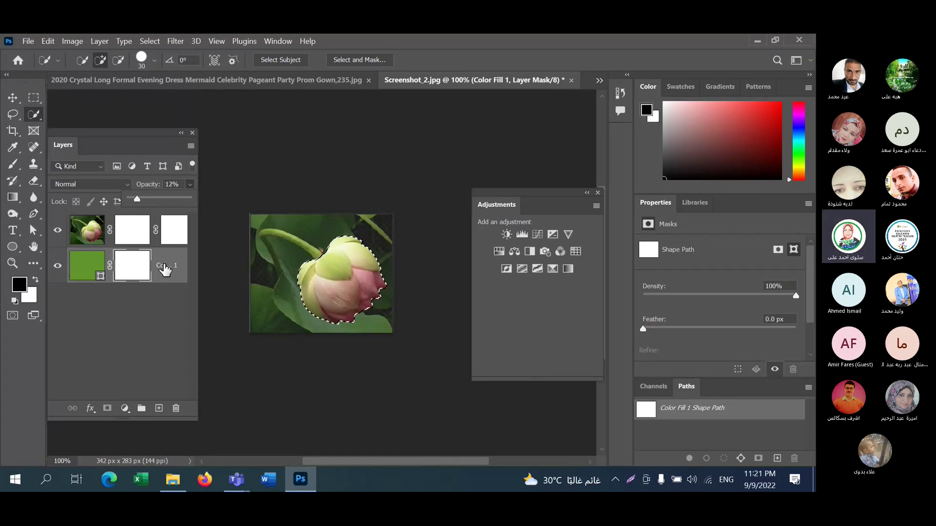
drag(137, 200, 151, 204)
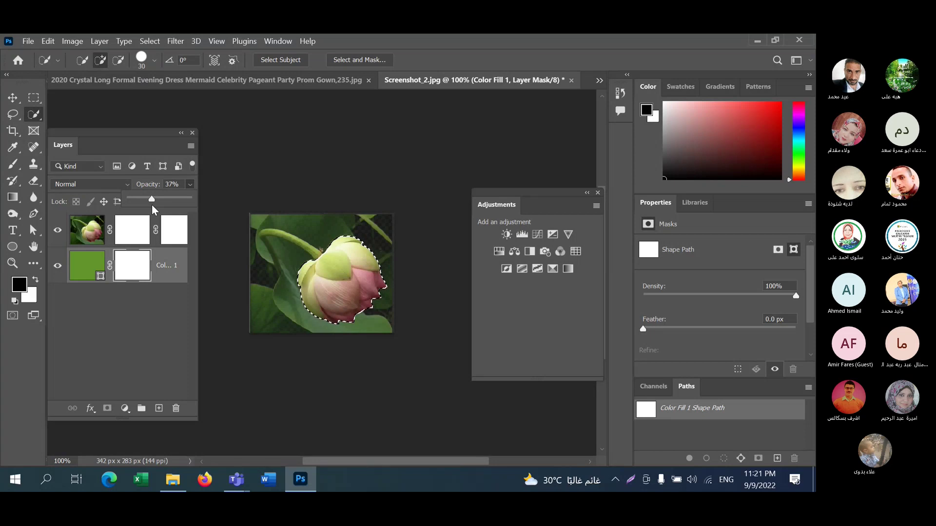
- Delete the flower layer's vector mask and its layer mask without applying the layer mask
click(156, 231)
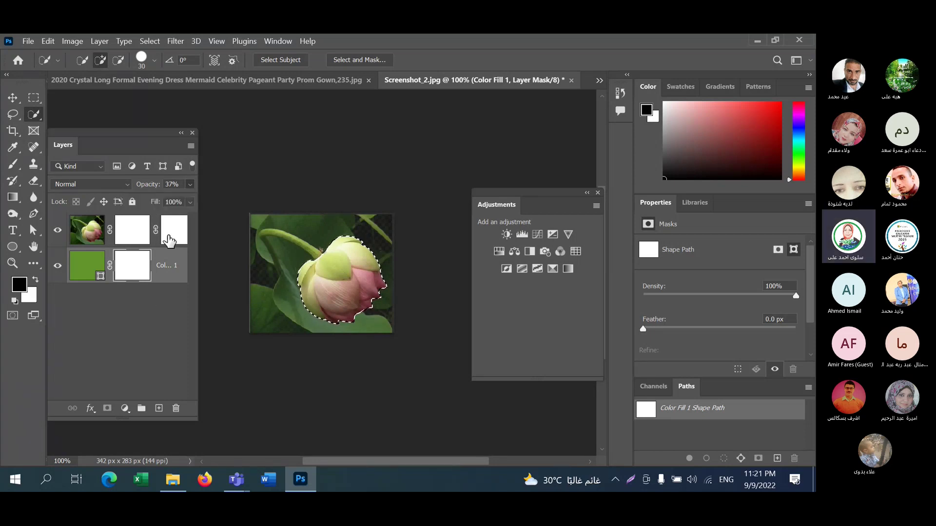
drag(168, 236, 176, 410)
click(388, 220)
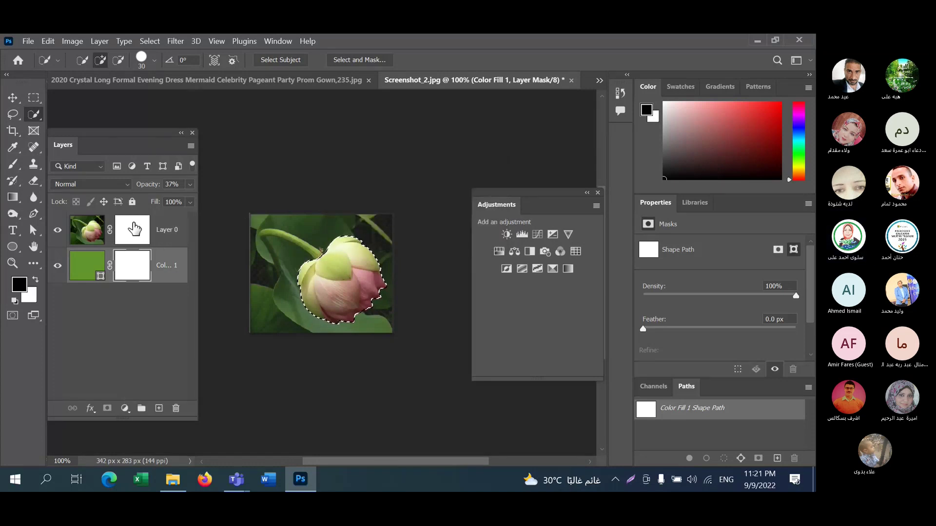
drag(134, 229, 178, 411)
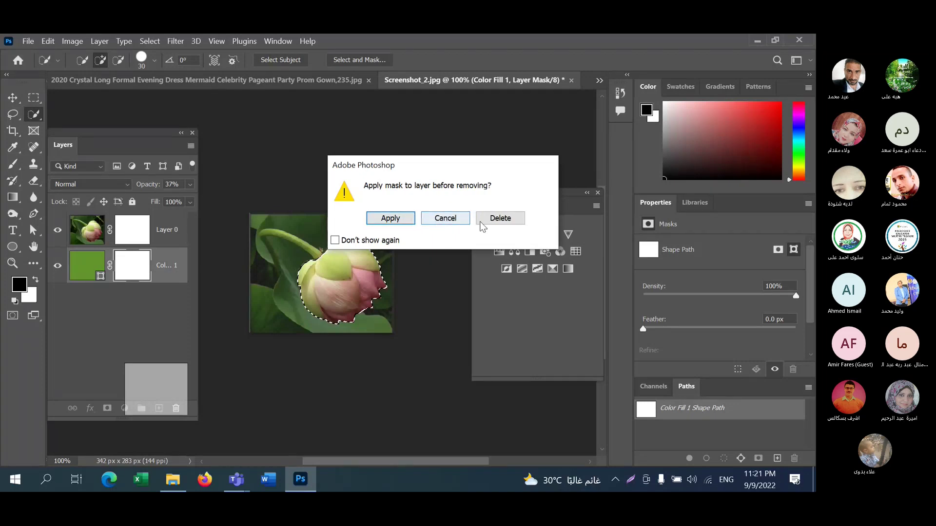
click(500, 218)
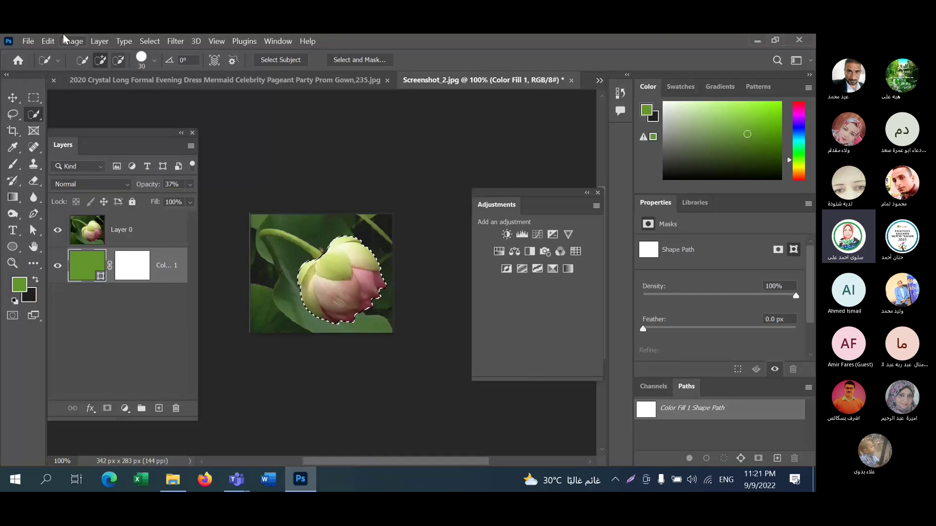
- Try extending the flower selection onto the stem with a 16 px Quick Selection brush, and undo the addition
click(154, 60)
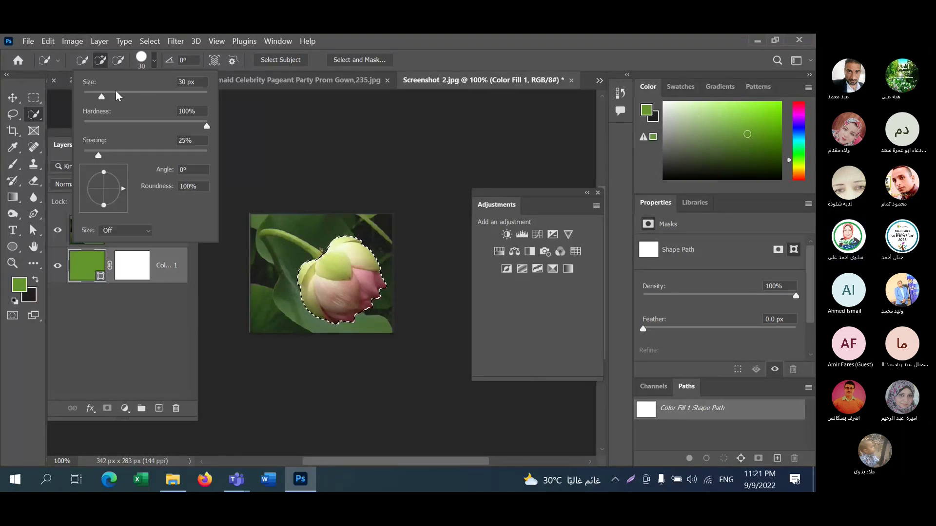
drag(101, 96, 92, 96)
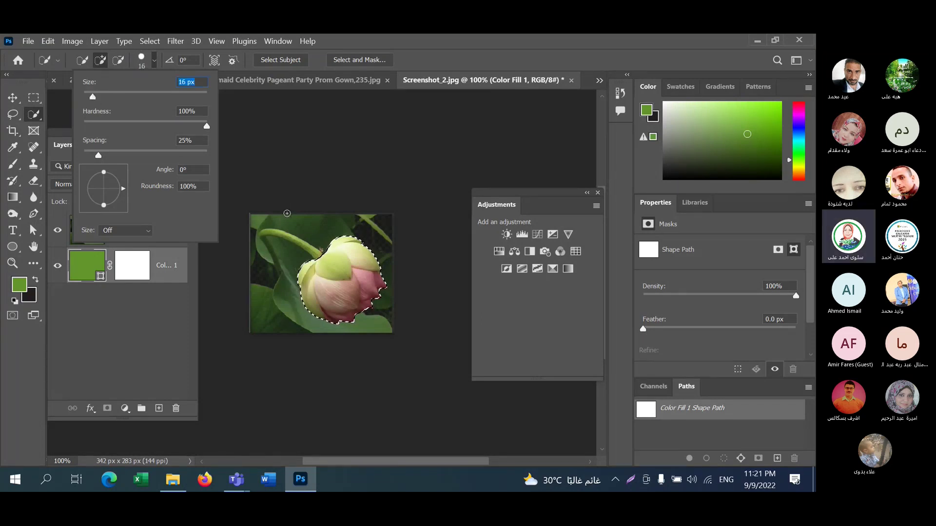
click(315, 257)
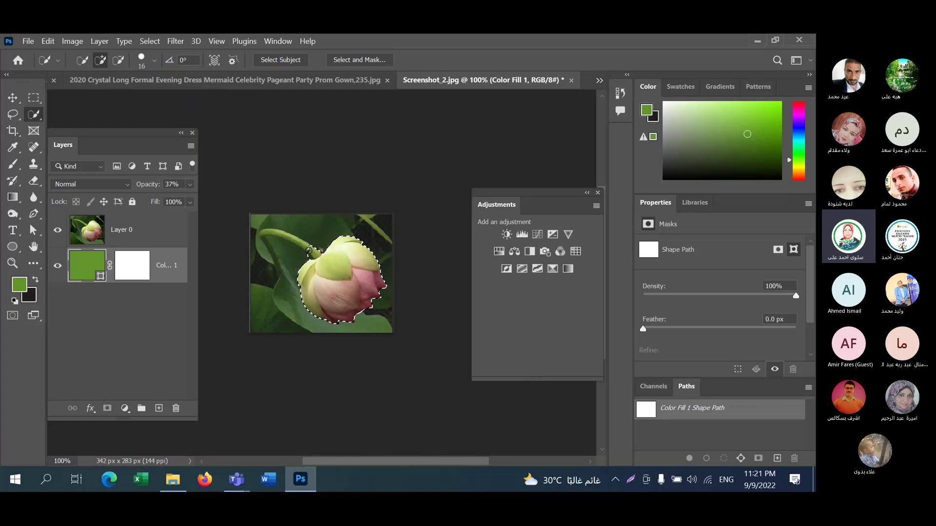
click(309, 251)
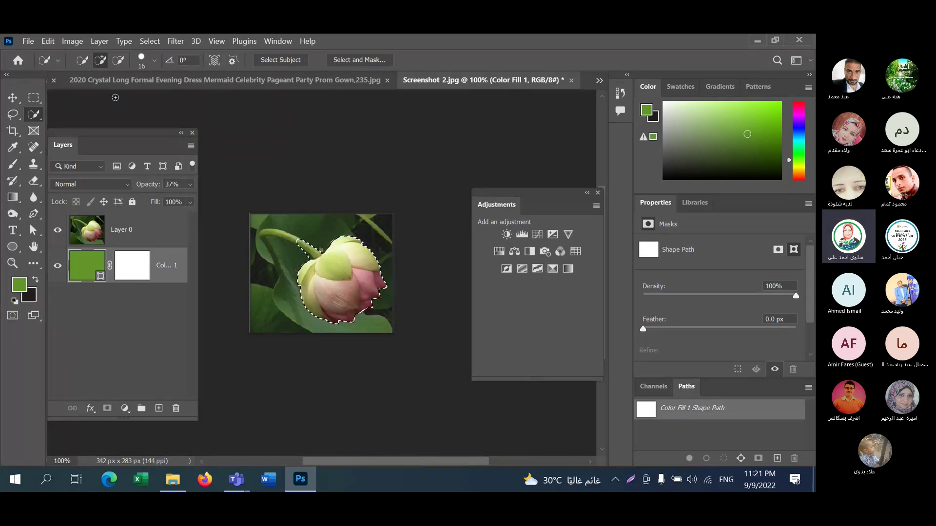
key(ctrl+z)
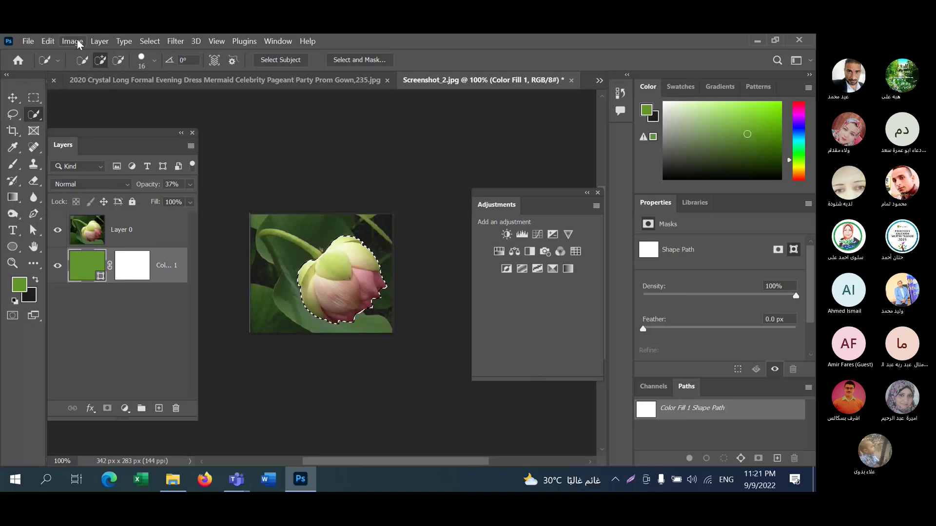
- Try adding the stem to the selection with a 5000 px Quick Selection brush, and clear the selection
click(155, 60)
drag(93, 96, 210, 97)
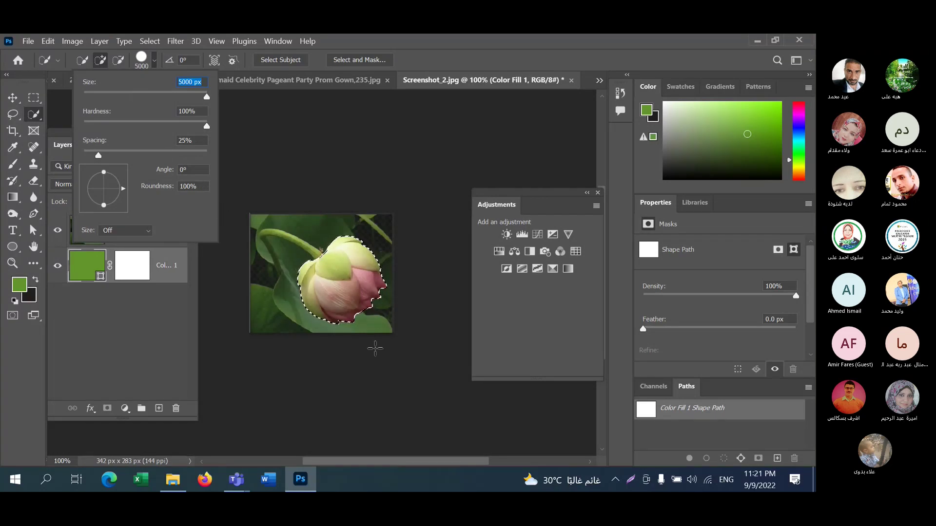
key(Return)
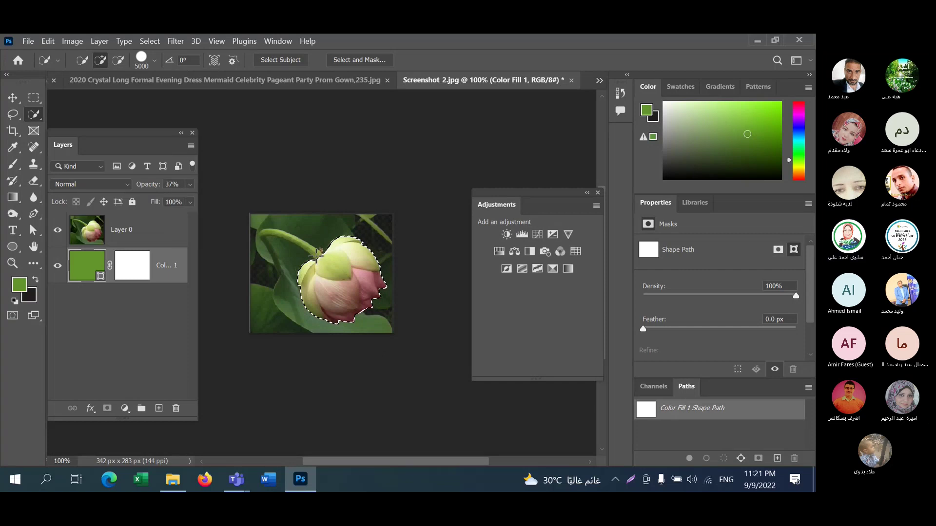
click(305, 244)
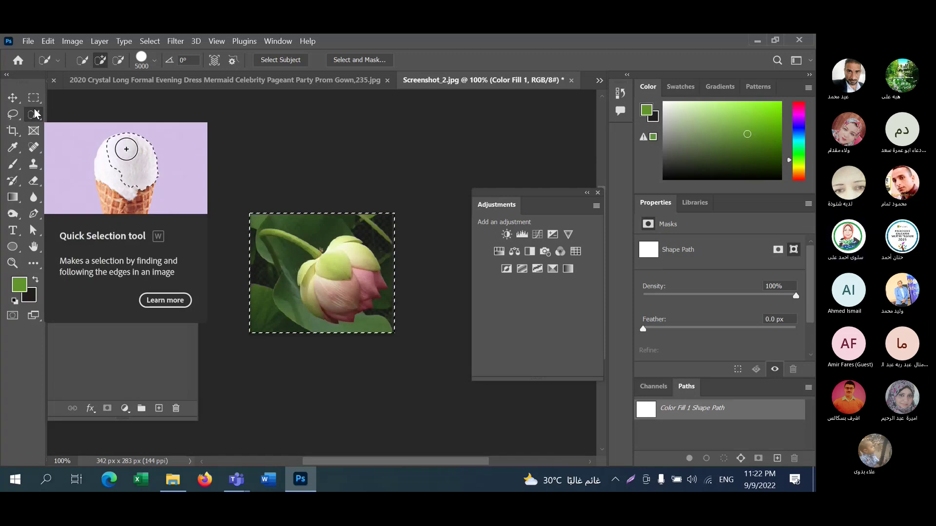
key(ctrl+d)
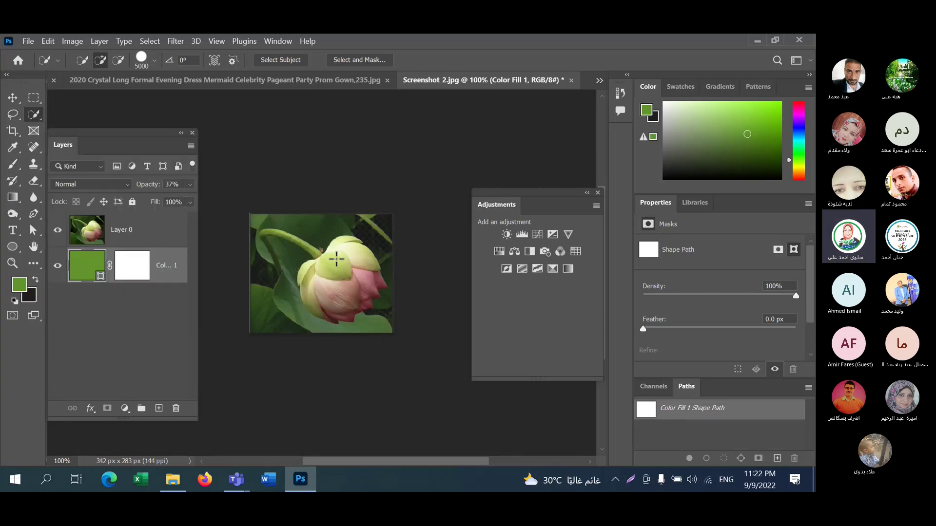
- Select the whole image and deselect it, repeating this once at 200% zoom
key(ctrl+a)
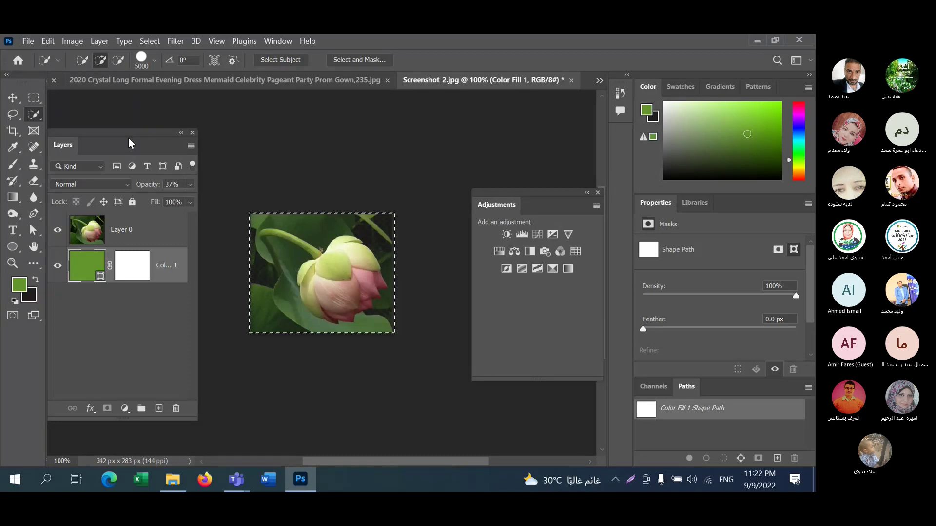
key(ctrl+d)
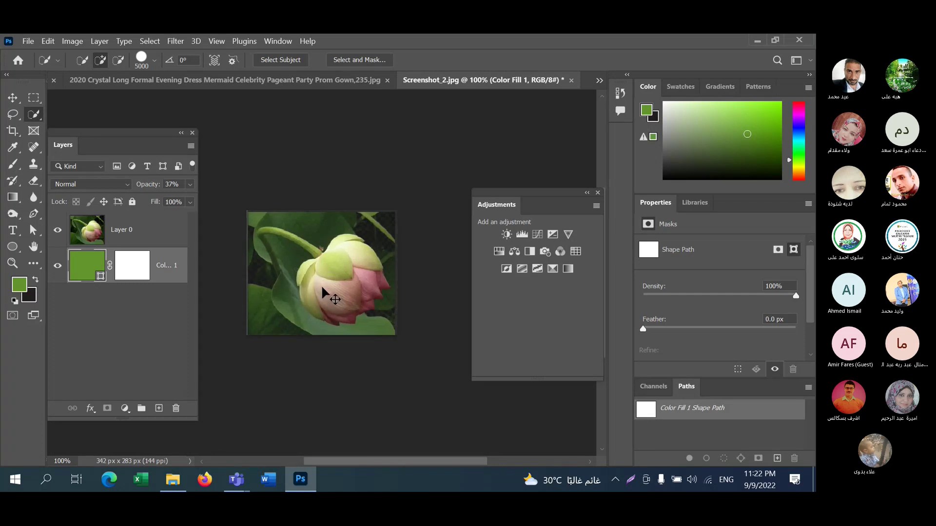
key(ctrl+plus)
key(ctrl+a)
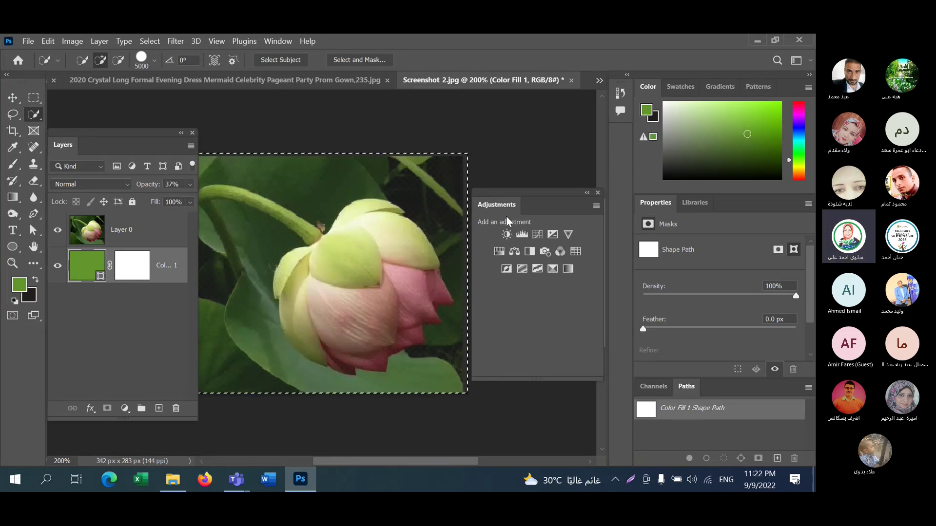
key(alt)
key(ctrl+d)
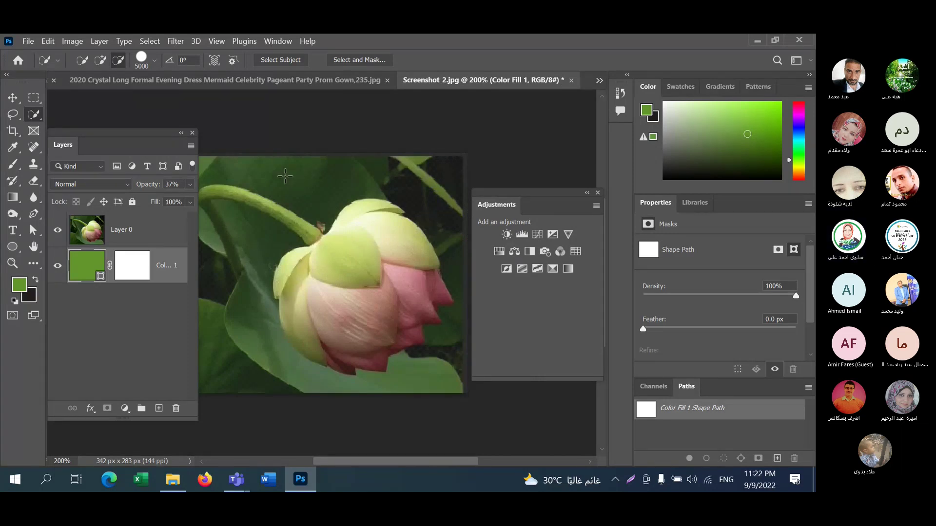
- Activate the flower layer, reset the Quick Selection tool to its defaults and select the flower bud
click(156, 227)
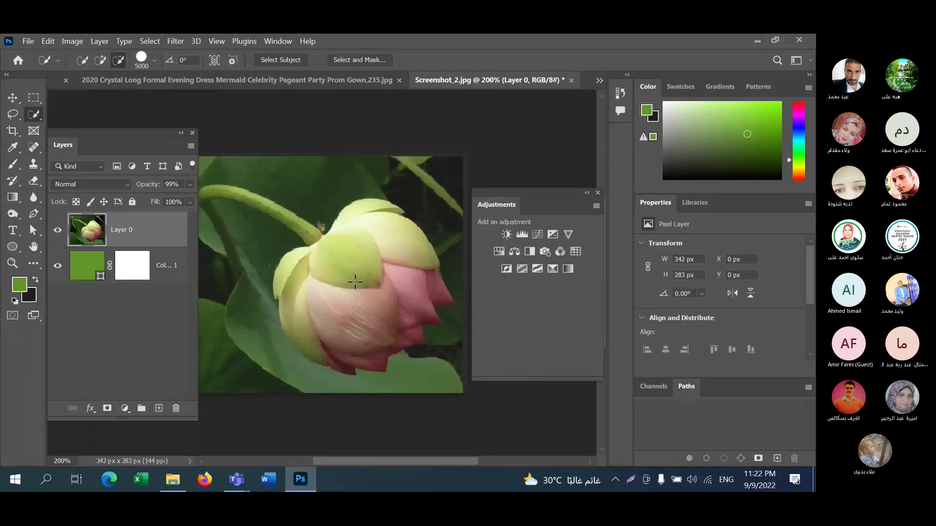
click(48, 57)
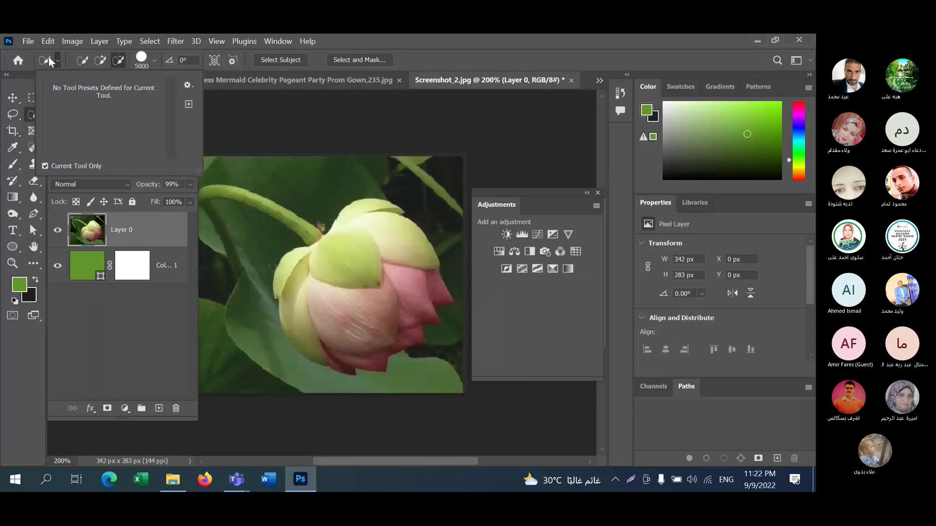
right_click(43, 59)
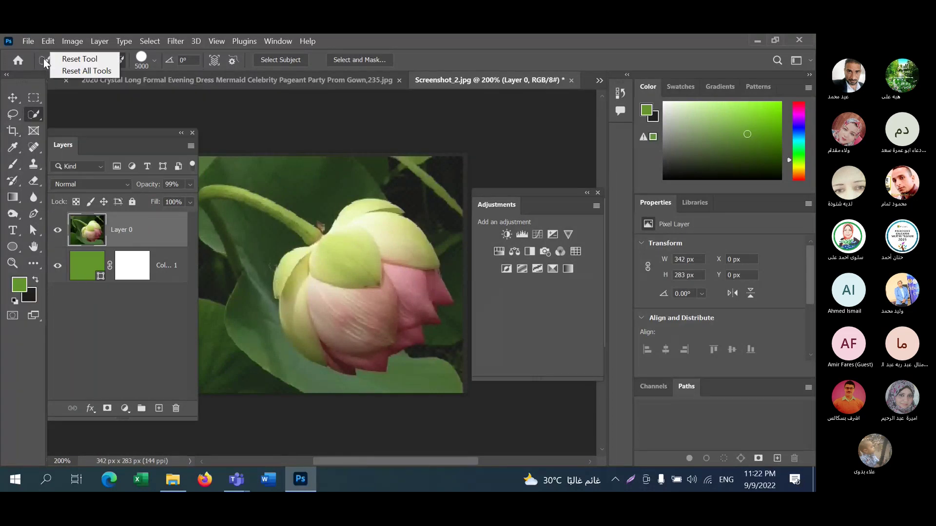
click(79, 59)
mouse_move(369, 271)
mouse_down()
mouse_move(307, 286)
mouse_move(319, 341)
mouse_up()
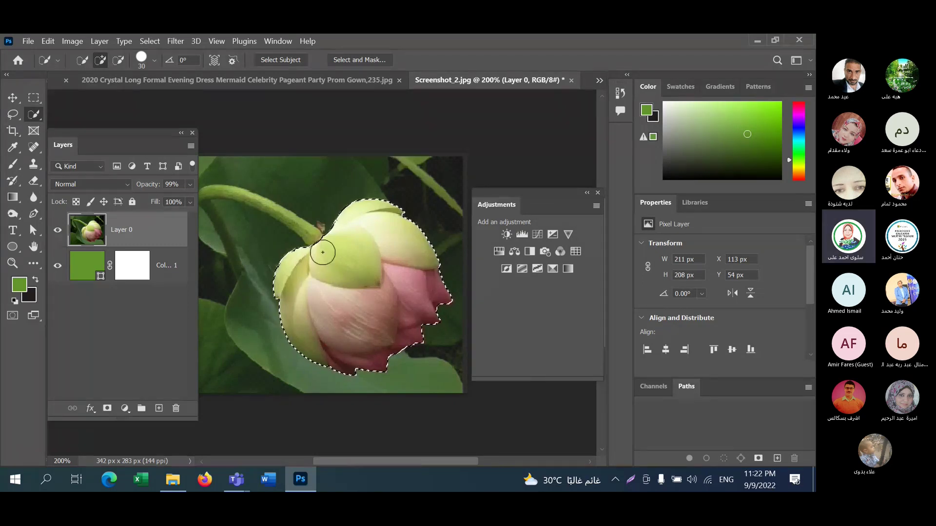
- Try adding the stem beside the bud to the selection with a 19 px brush, and undo the addition
click(155, 60)
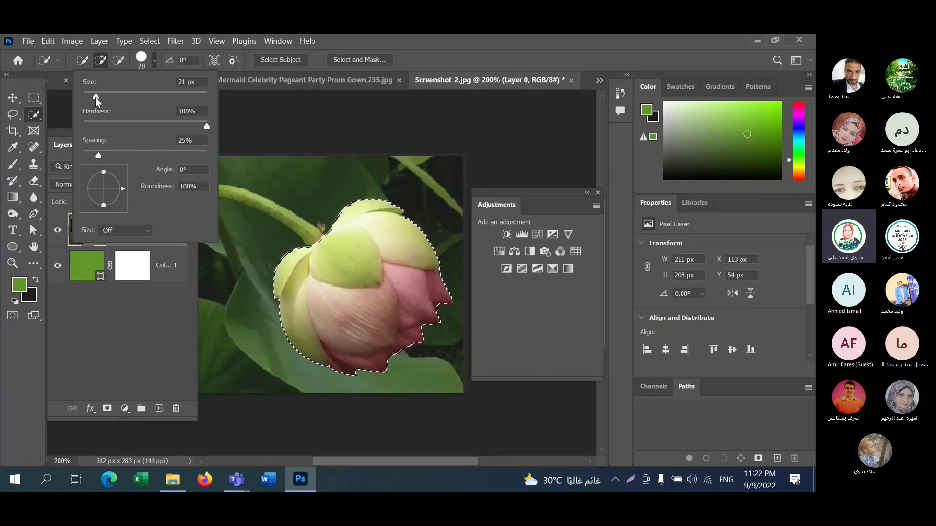
drag(100, 97, 95, 98)
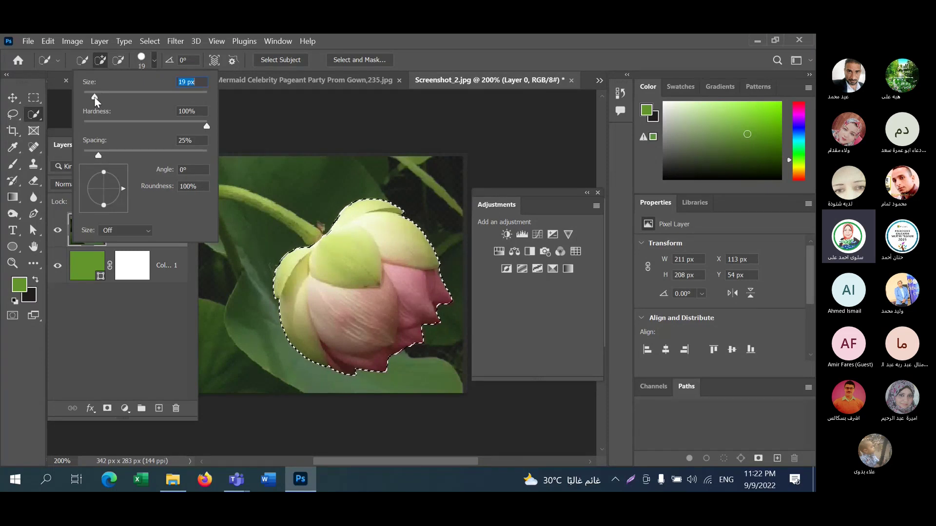
click(315, 234)
key(ctrl+z)
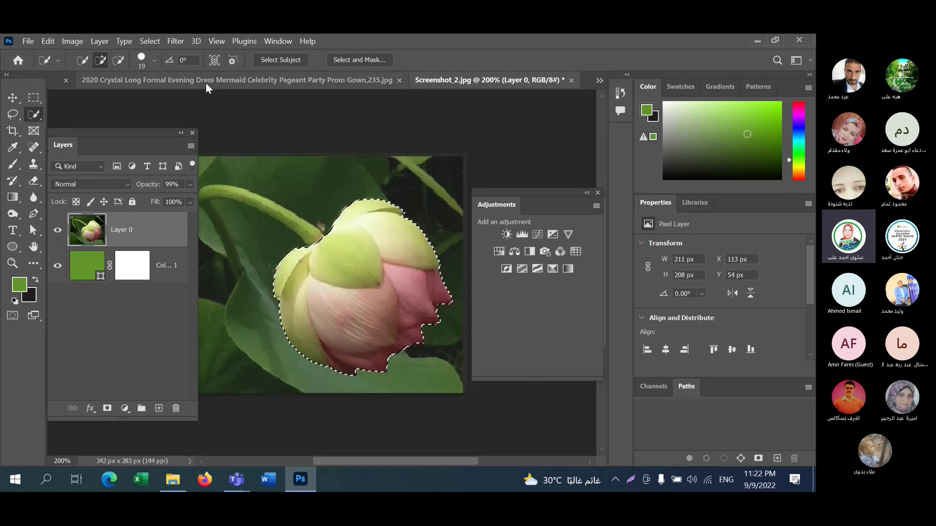
- Set the Quick Selection brush to 10 px, add the stem to the selection and subtract the excess above the stem's outer end
click(153, 60)
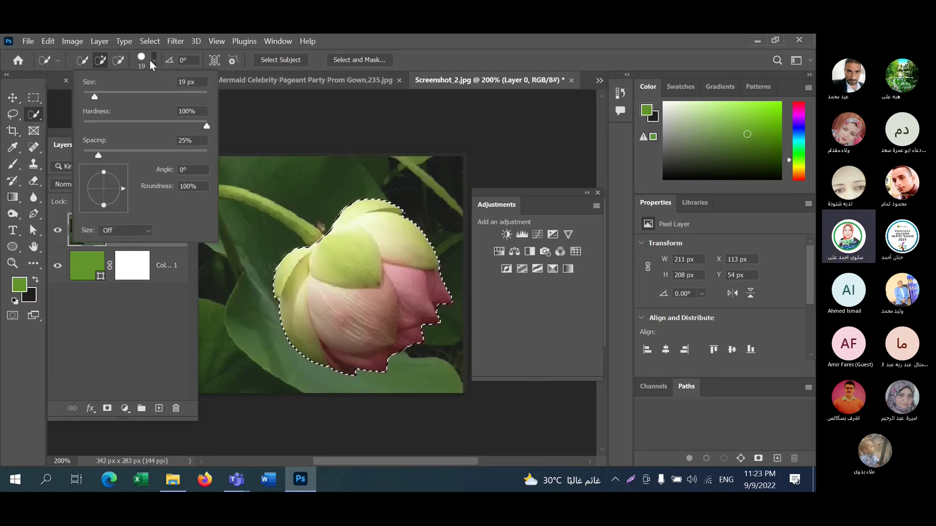
drag(94, 95, 89, 96)
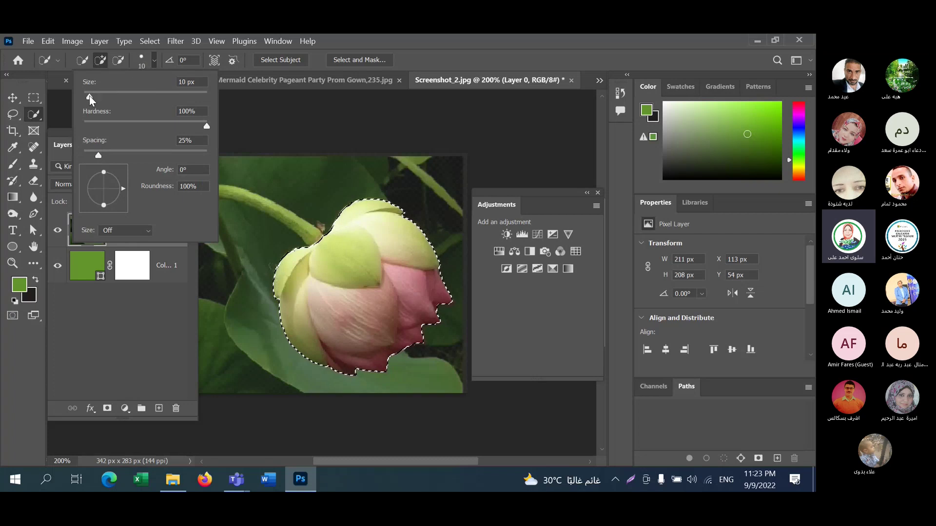
click(314, 239)
mouse_move(313, 239)
mouse_down()
mouse_move(268, 202)
mouse_move(205, 193)
mouse_up()
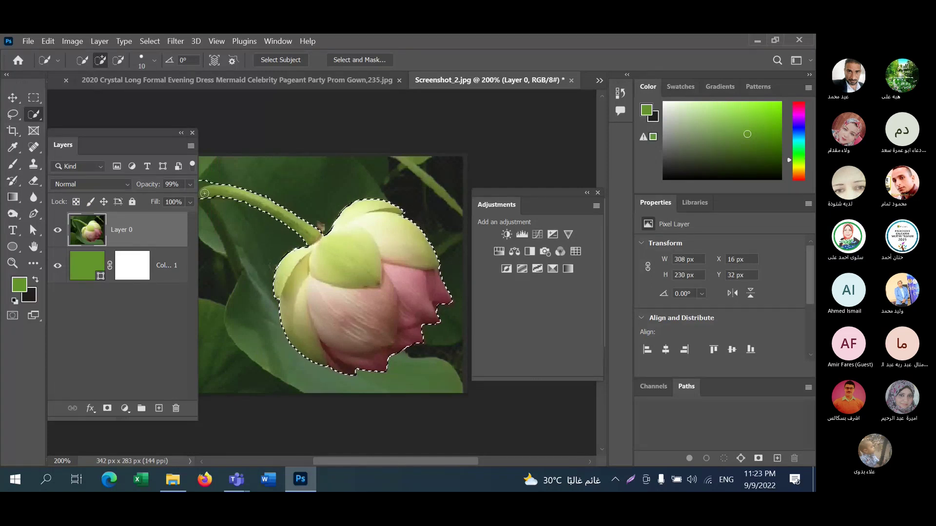
key(alt)
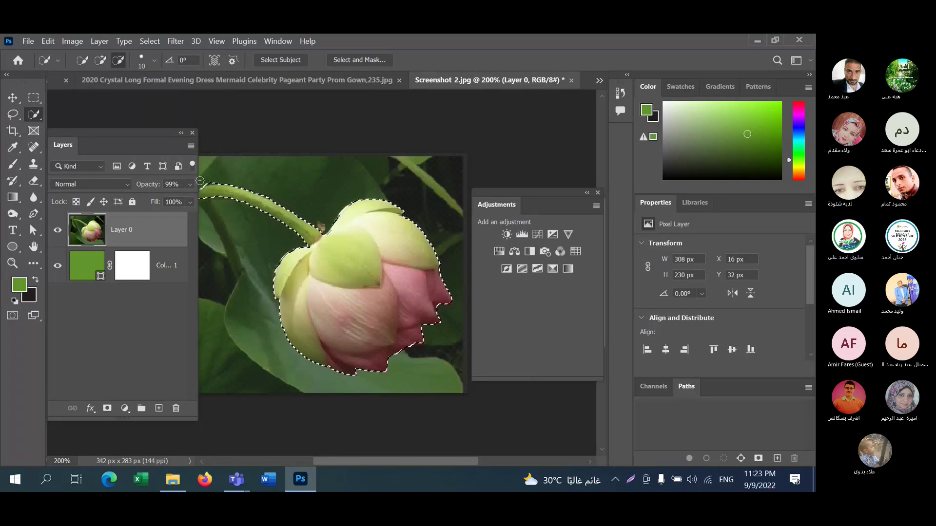
alt+click(200, 180)
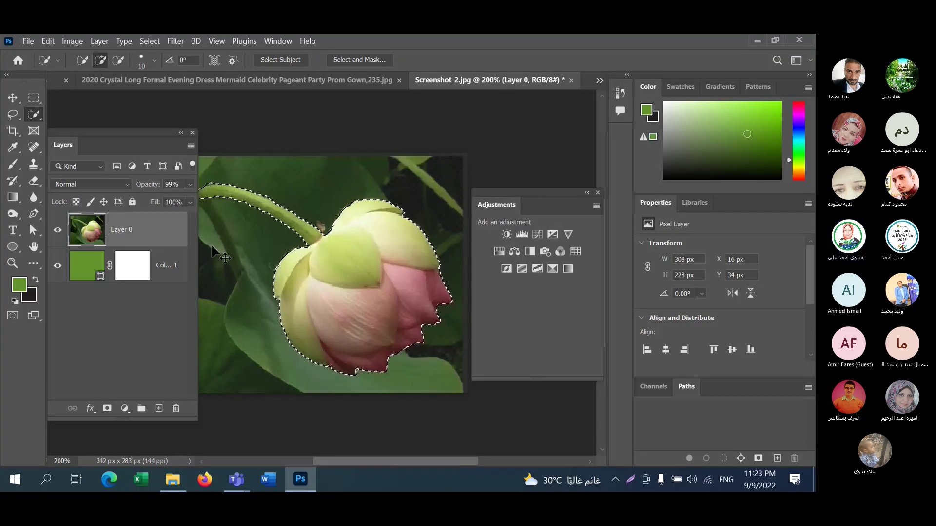
- Copy the selected flower to a new layer, hide the original photo layer and toggle the green fill layer off and on
key(ctrl+j)
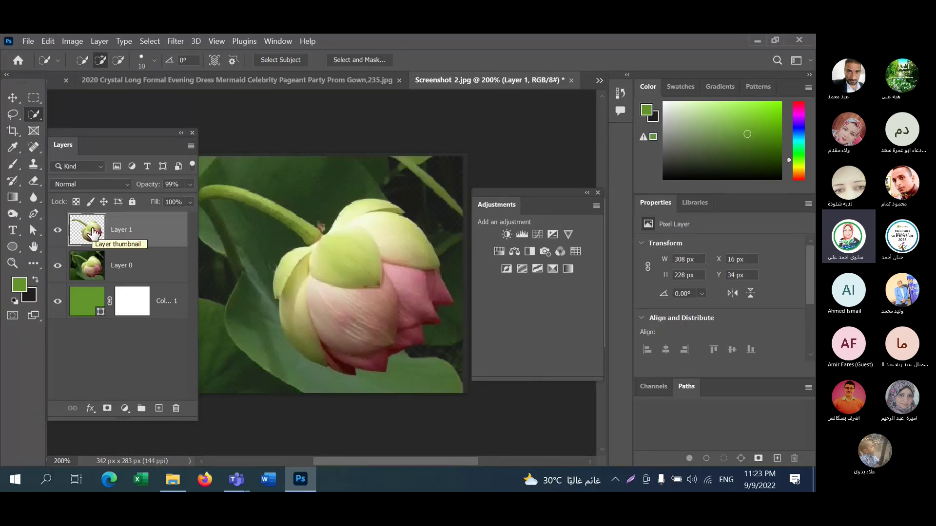
click(58, 265)
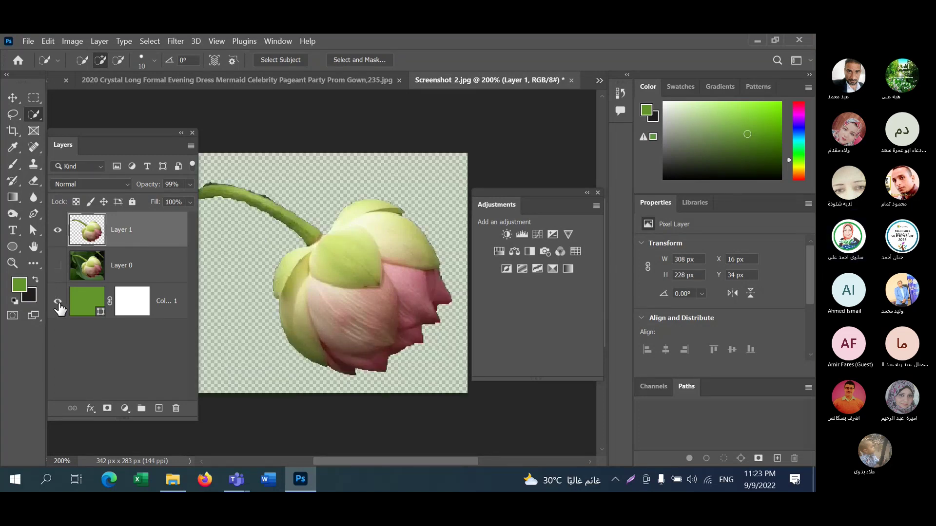
click(58, 302)
click(58, 301)
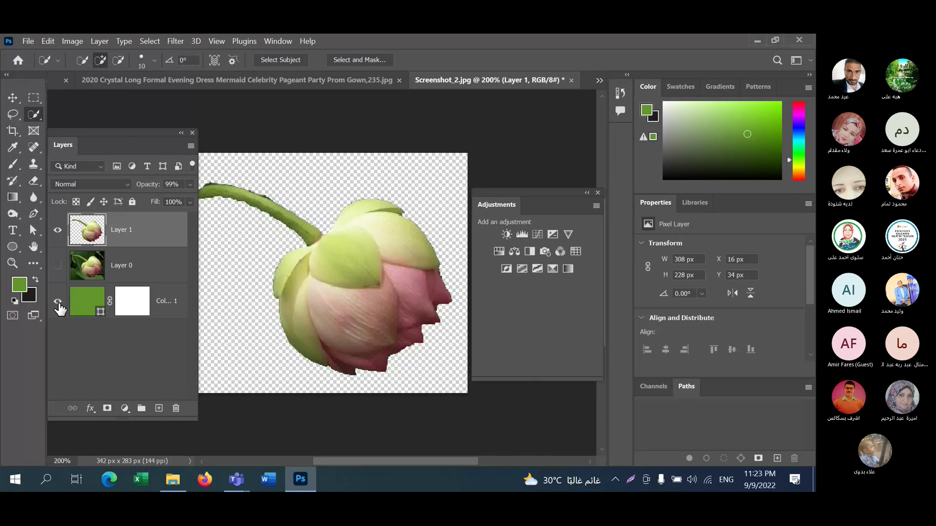
- Set the opacity of the cut-out flower layer and of the green fill layer to 100%
click(190, 185)
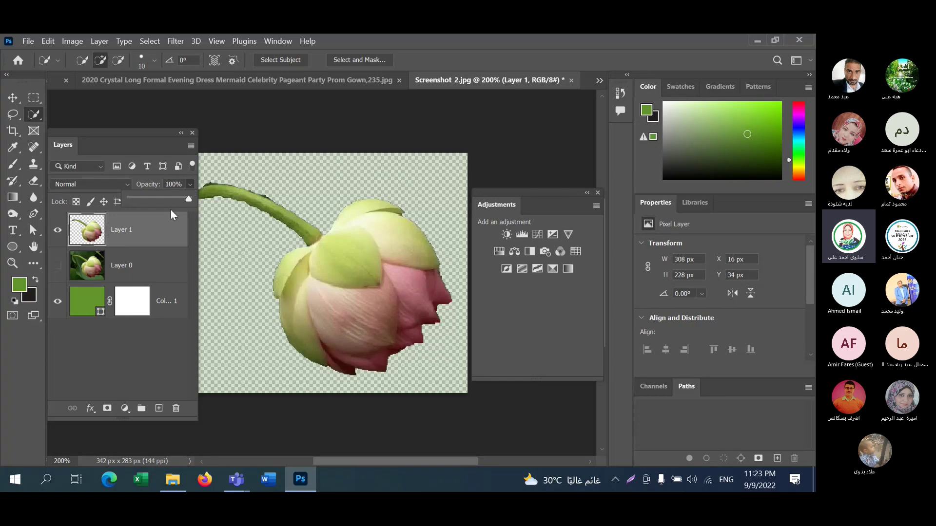
click(143, 296)
click(189, 184)
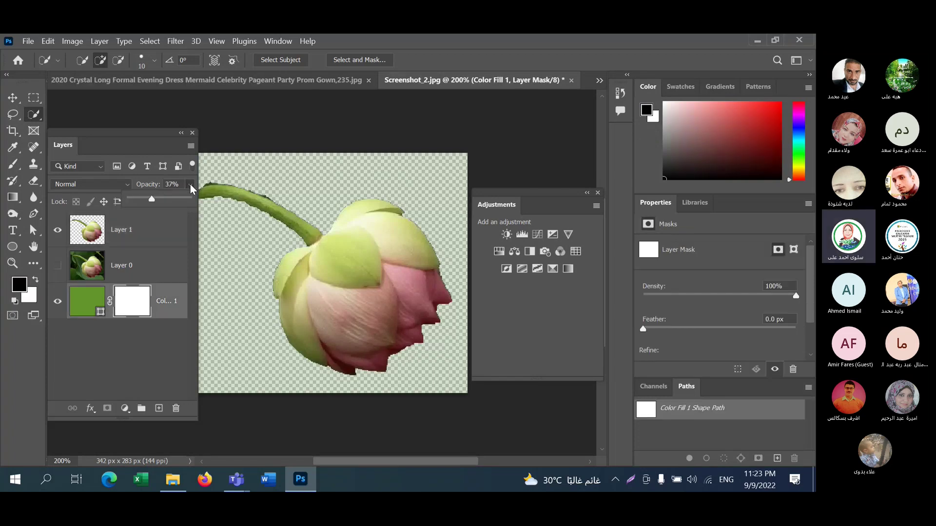
drag(153, 199, 191, 203)
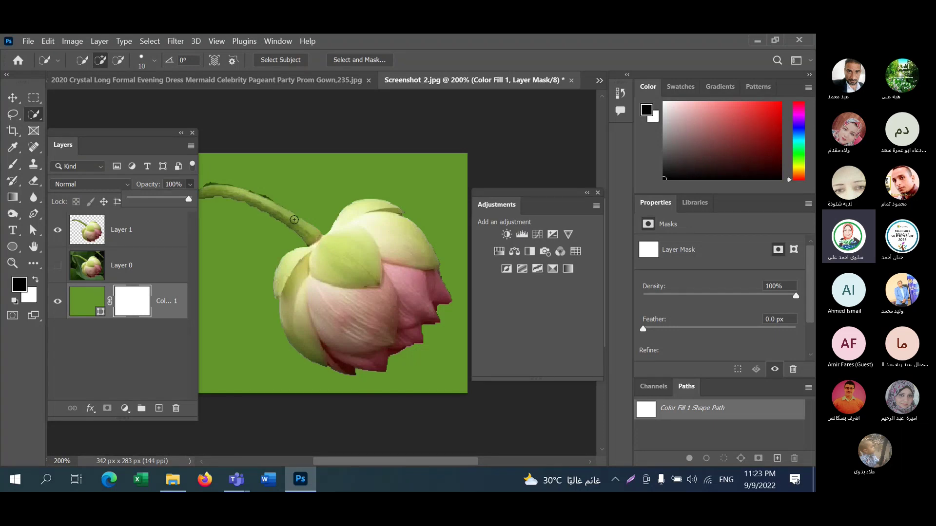
- Activate the Brush tool and set its size to 15 px
click(12, 169)
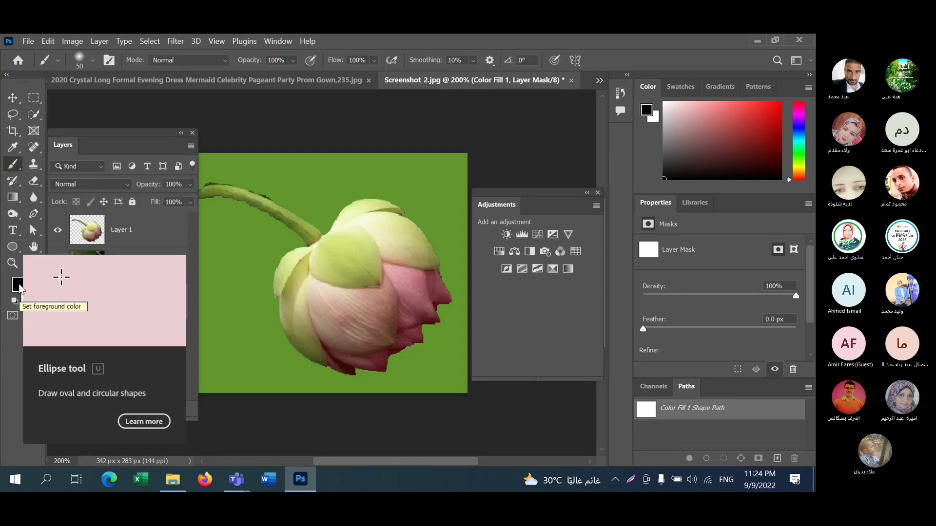
click(93, 59)
drag(92, 102, 78, 100)
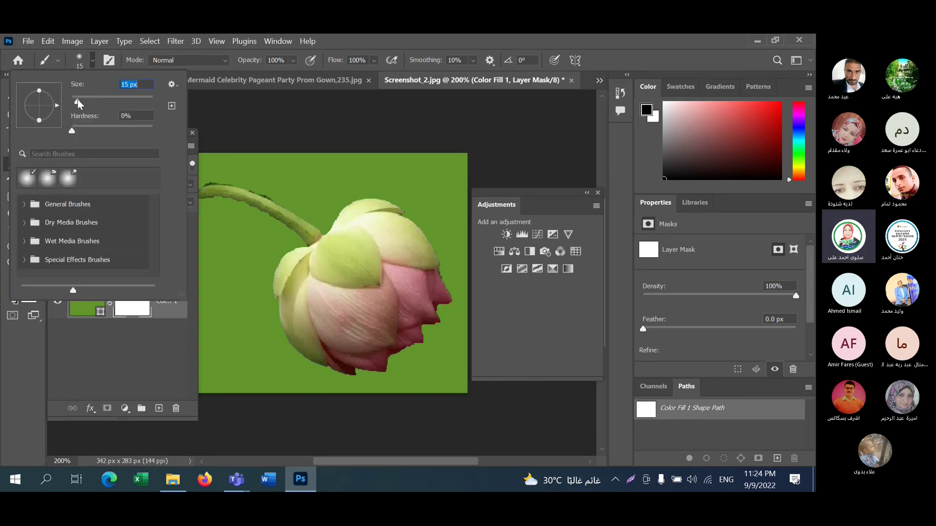
- Try painting black on the green fill layer's mask above the stem, undo the stroke and reselect the mask
click(263, 188)
drag(263, 190, 254, 185)
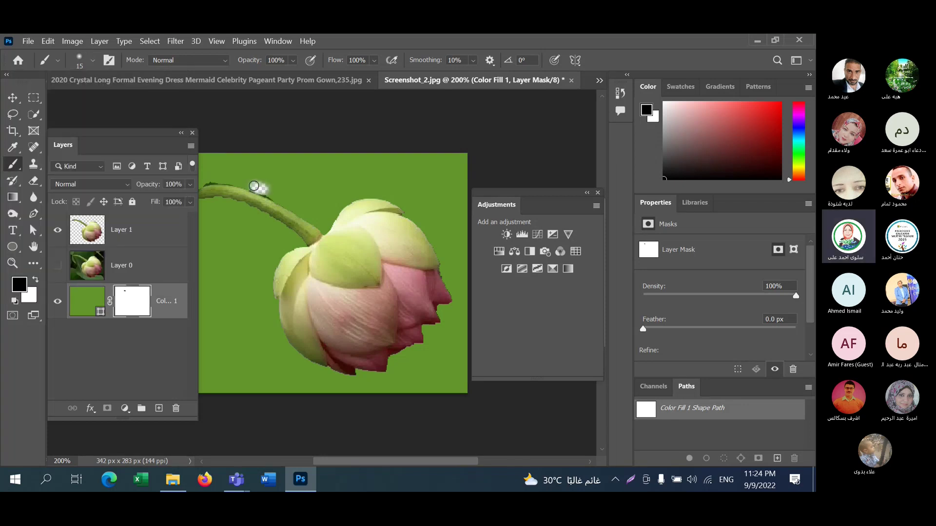
click(132, 229)
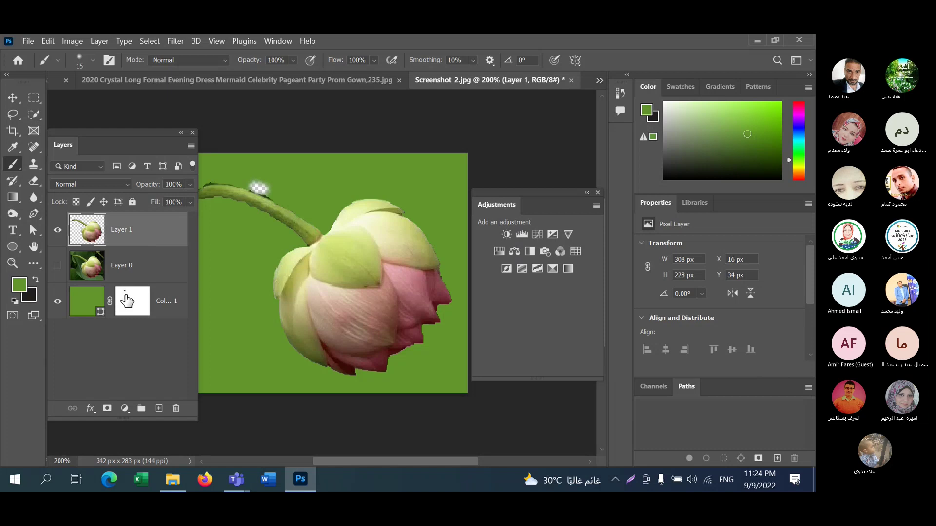
key(ctrl+z)
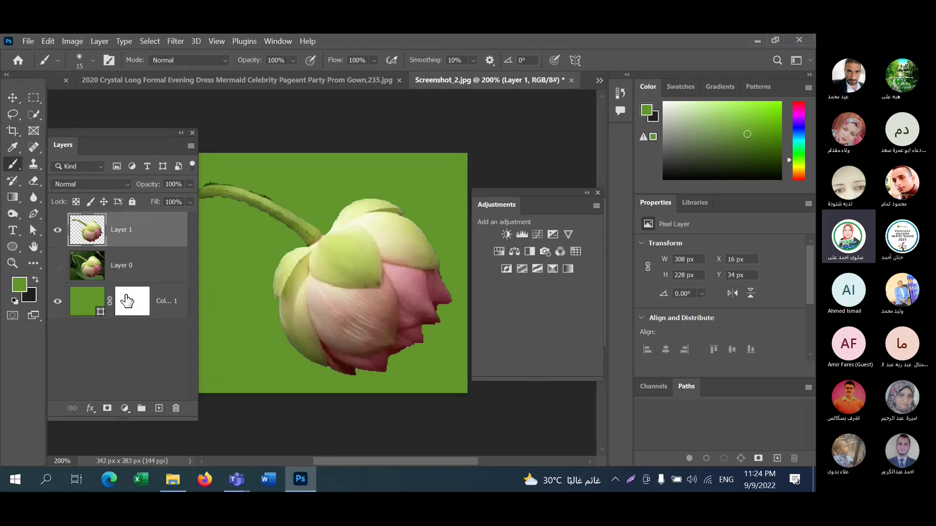
click(127, 301)
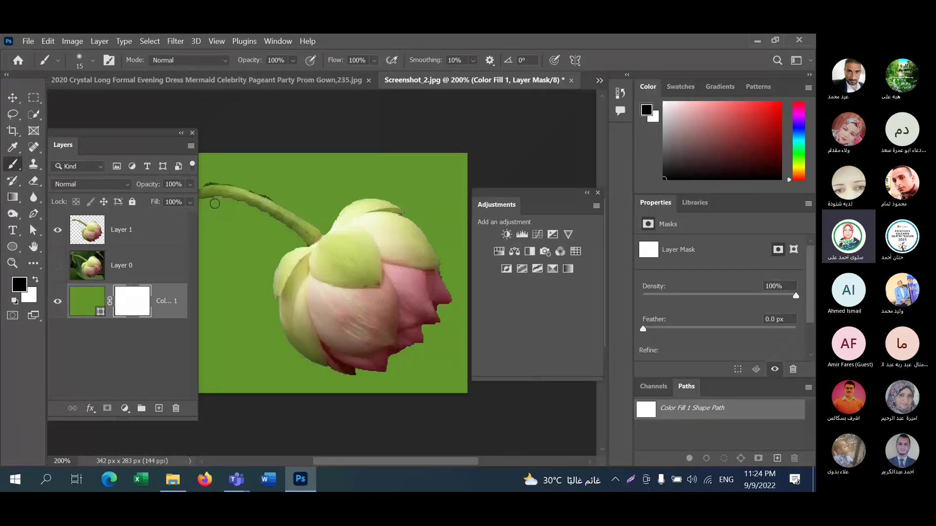
- Paint green over the stem's dark edges on the cut-out flower layer, and try a dark stroke below the stem and undo it
click(83, 233)
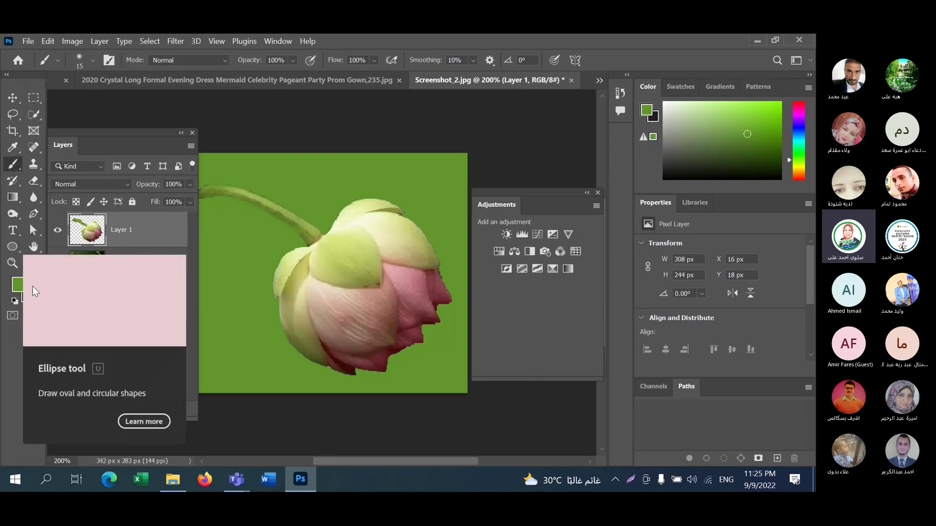
click(36, 278)
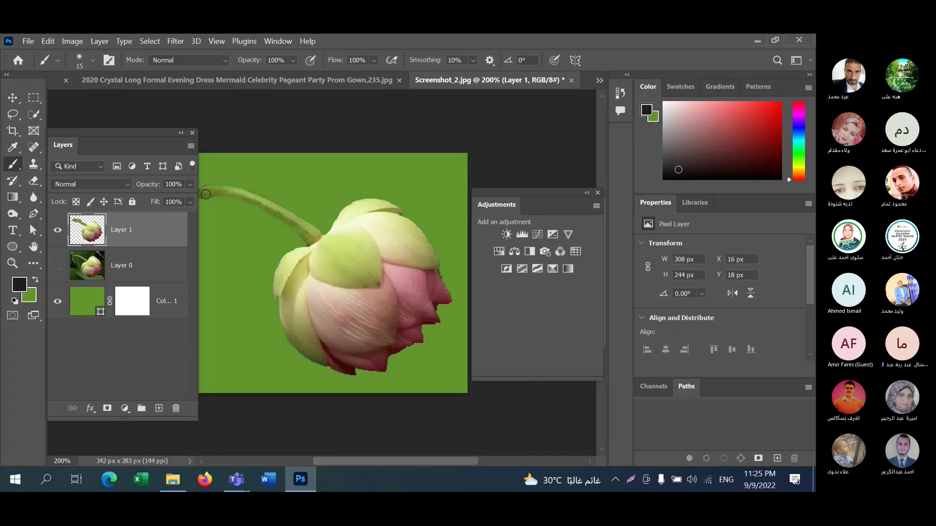
drag(209, 203, 202, 204)
key(ctrl+z)
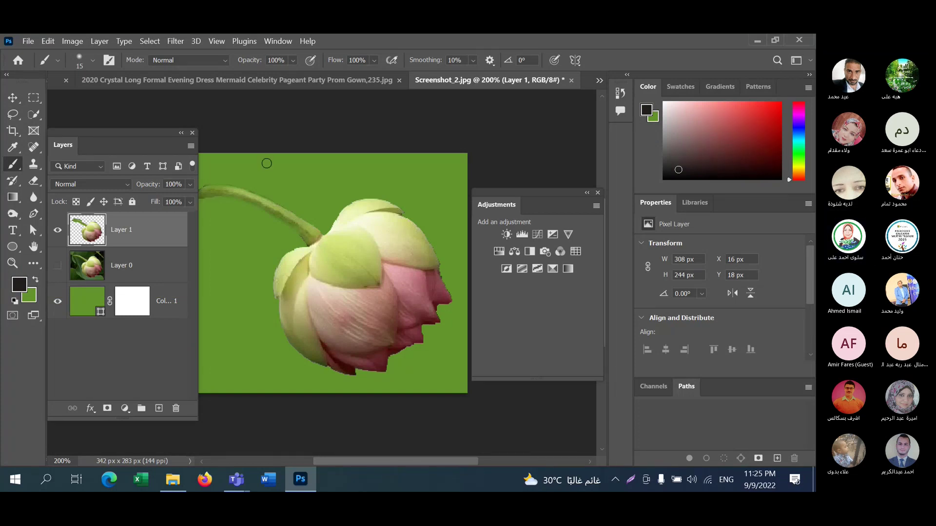
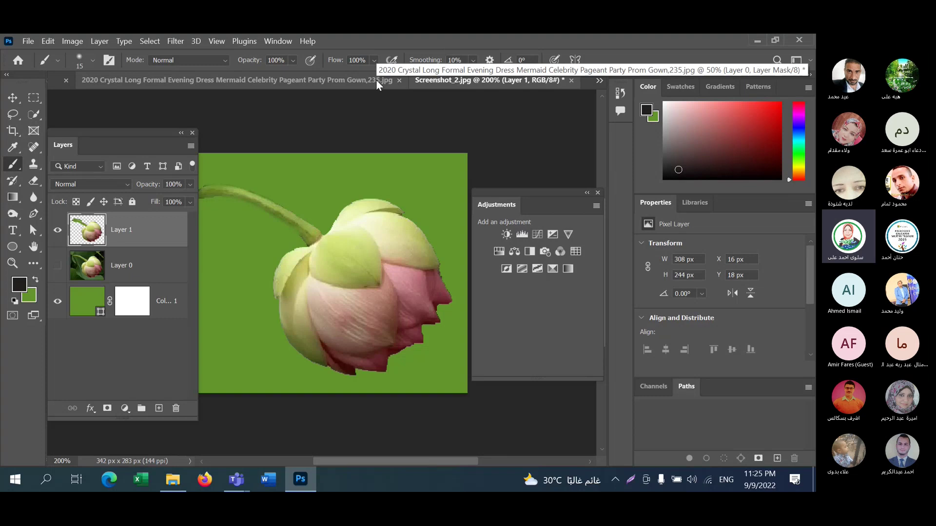
- Show the masked evening dress document and the Screenshot_1.jpg composite with its layer masks
click(297, 84)
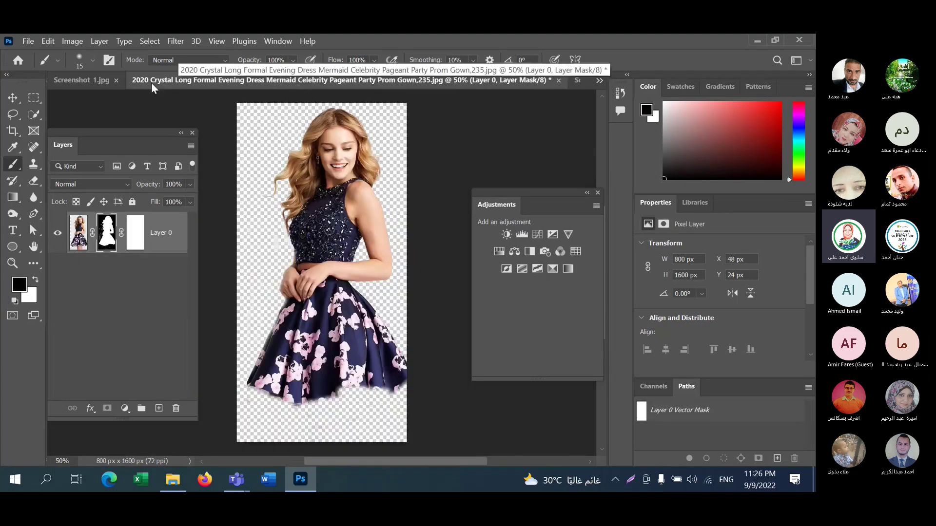
click(102, 81)
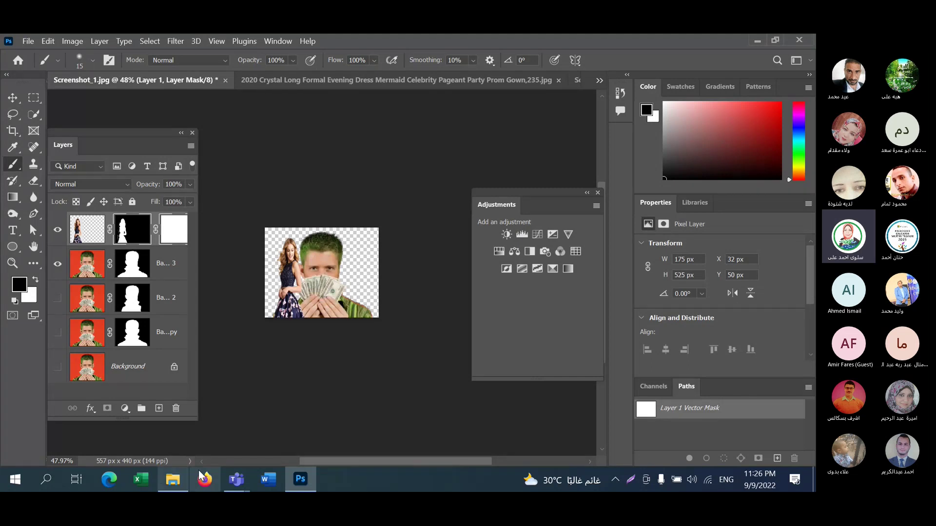
- Switch to the Microsoft Teams call window and stop sharing the screen
mouse_move(236, 480)
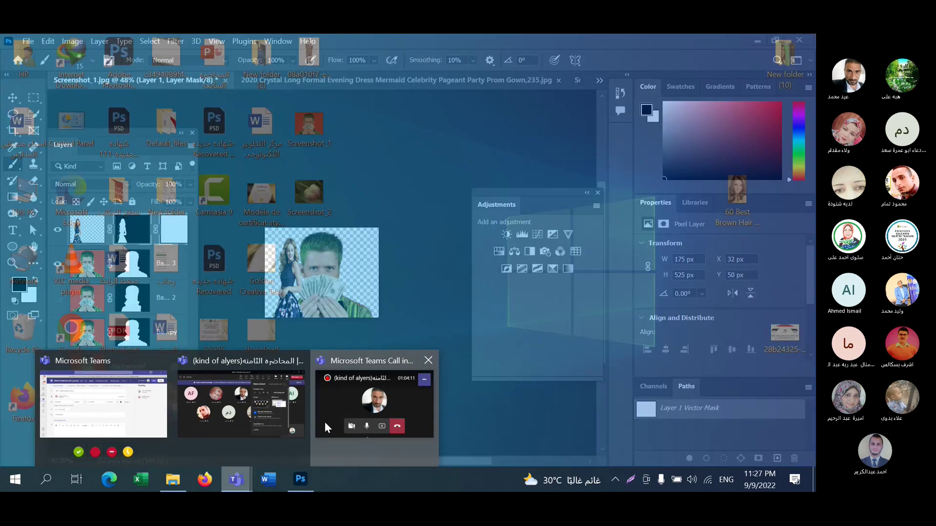
click(325, 427)
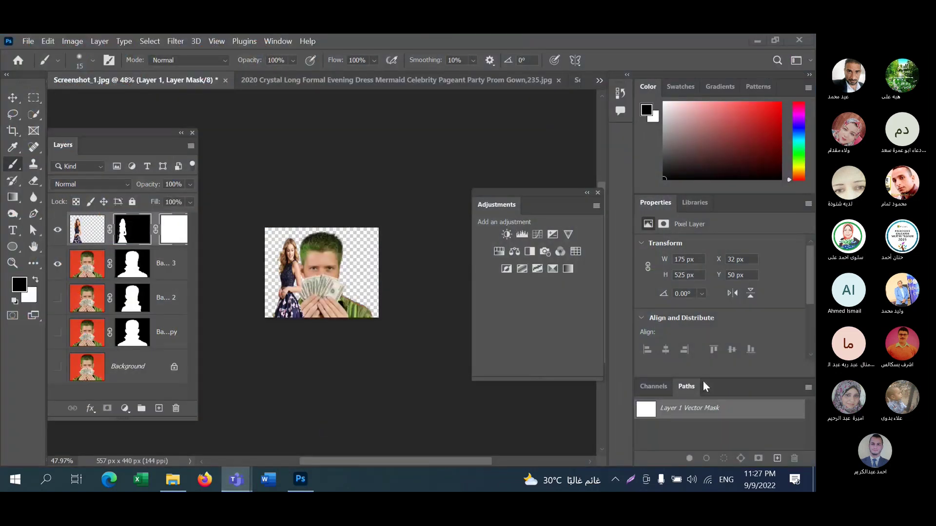
click(713, 395)
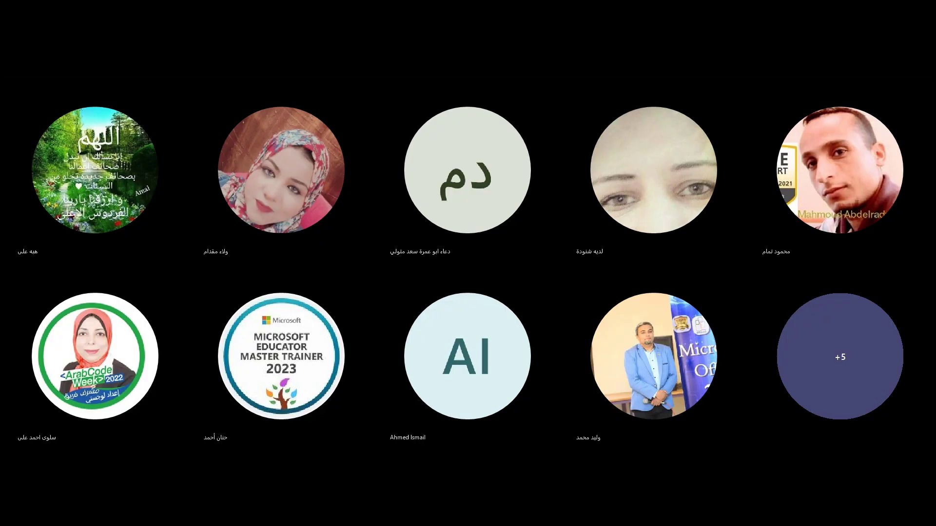